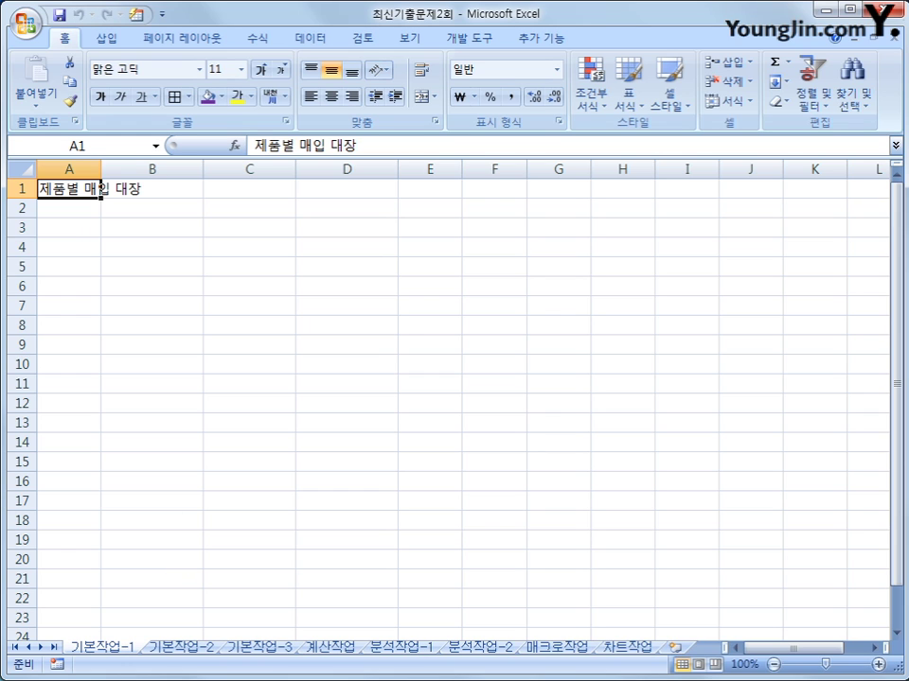
# On the 기본작업-2 sheet, merge and center the title across B1:H1
pyautogui.click(87, 231)
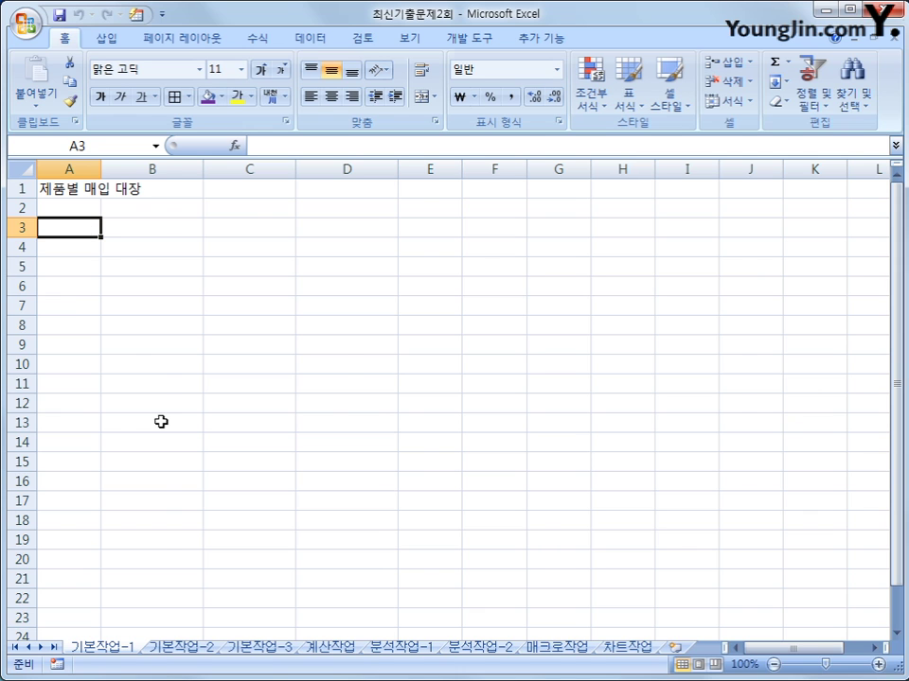
pyautogui.click(211, 653)
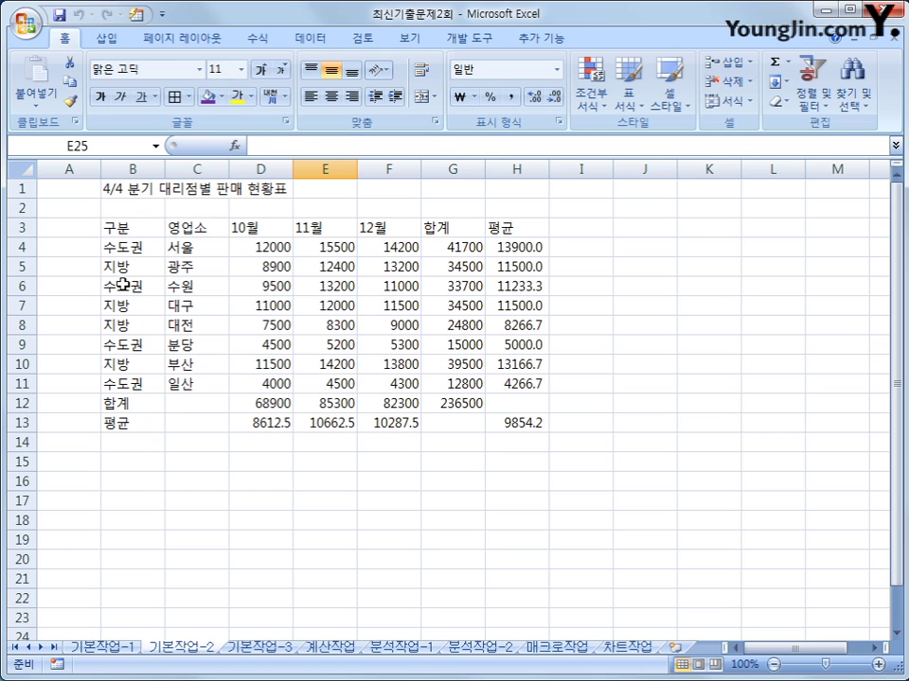
pyautogui.moveTo(127, 188); pyautogui.dragTo(499, 187)
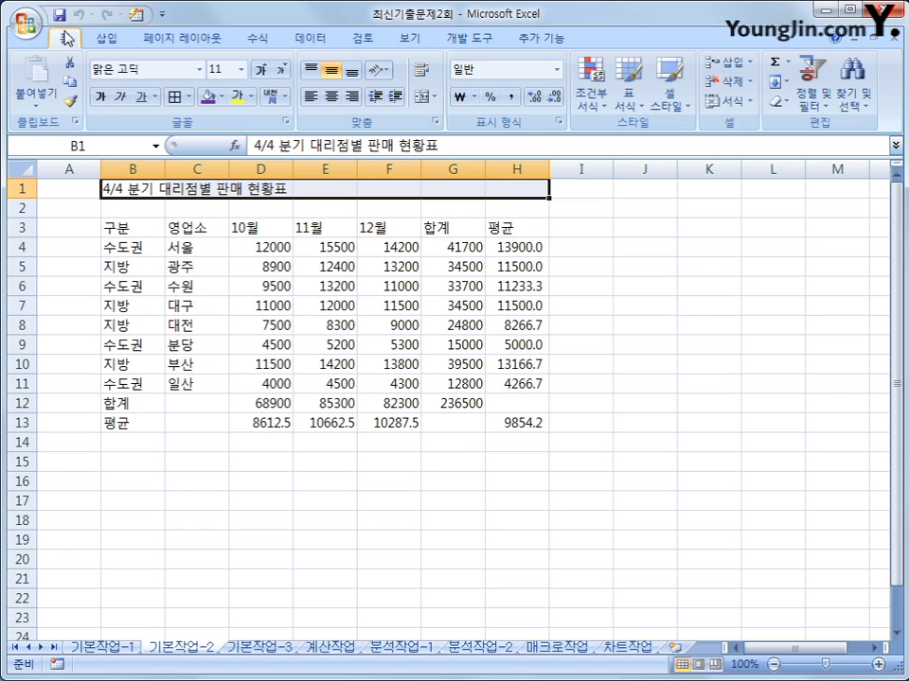
pyautogui.click(422, 98)
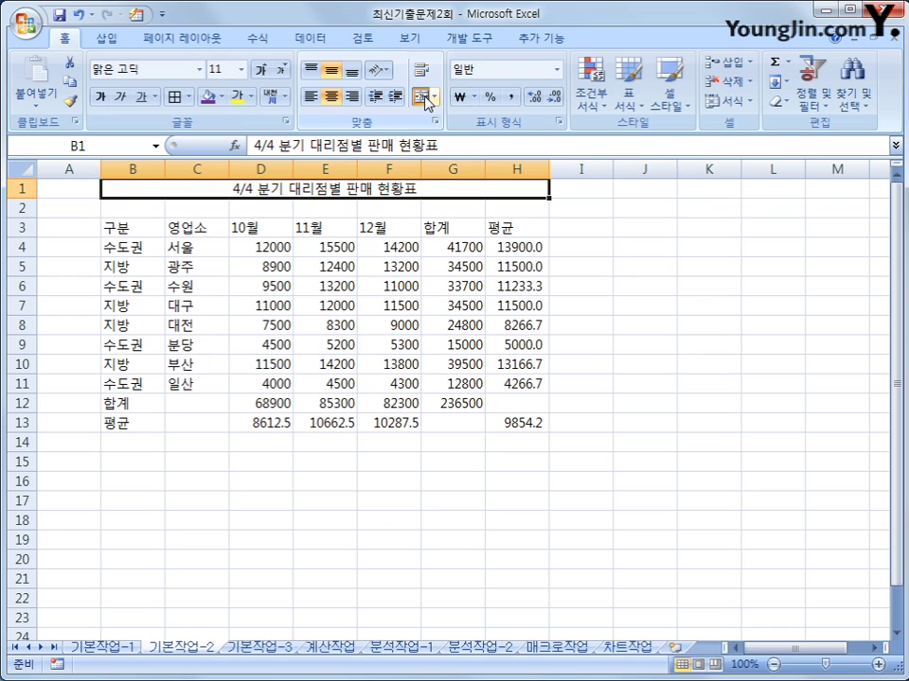
# Set the merged title's font to 새굴림 and its size to 18
pyautogui.click(199, 70)
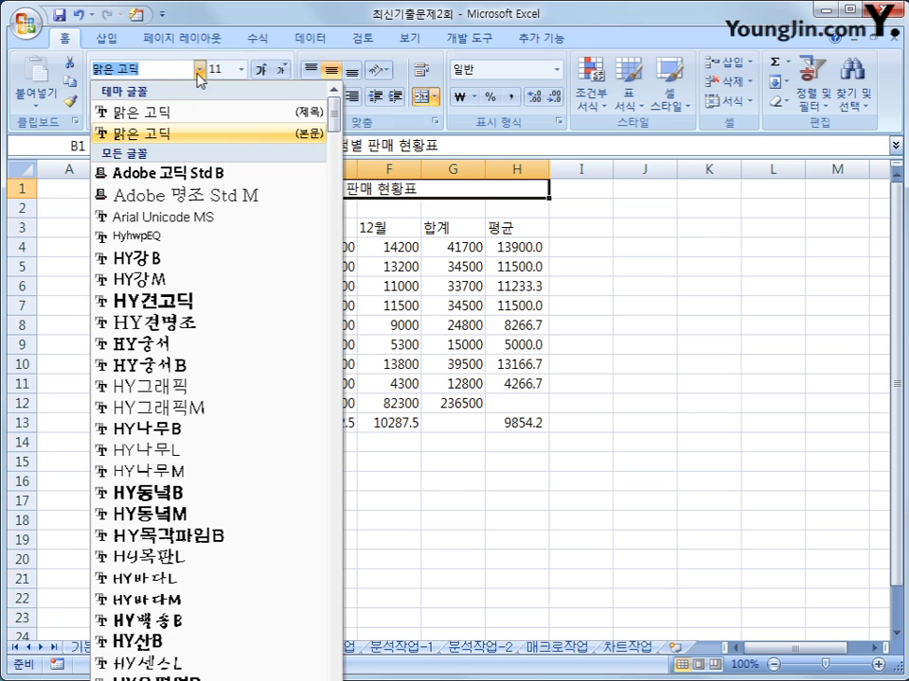
pyautogui.moveTo(334, 106); pyautogui.dragTo(336, 190)
pyautogui.click(197, 288)
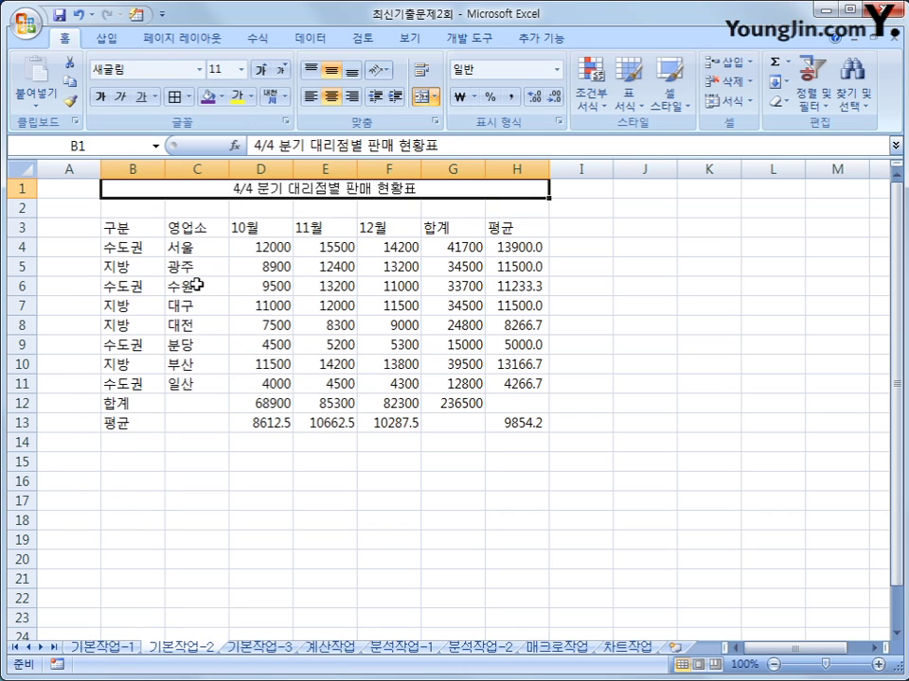
pyautogui.click(241, 69)
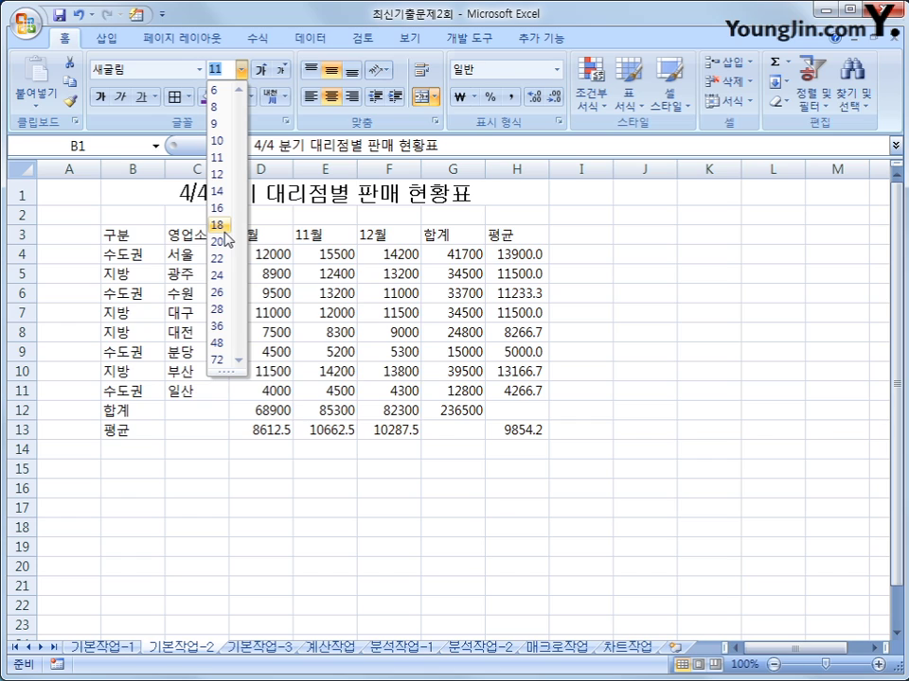
pyautogui.click(225, 230)
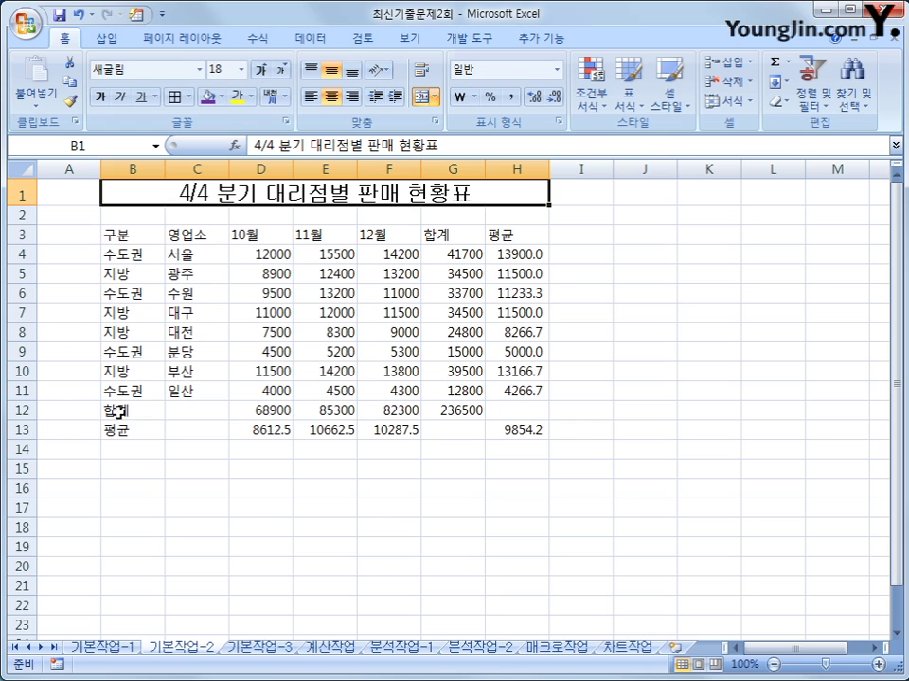
# Merge and center B12:C12 and B13:C13 as two separate label cells
pyautogui.moveTo(114, 410); pyautogui.dragTo(174, 409)
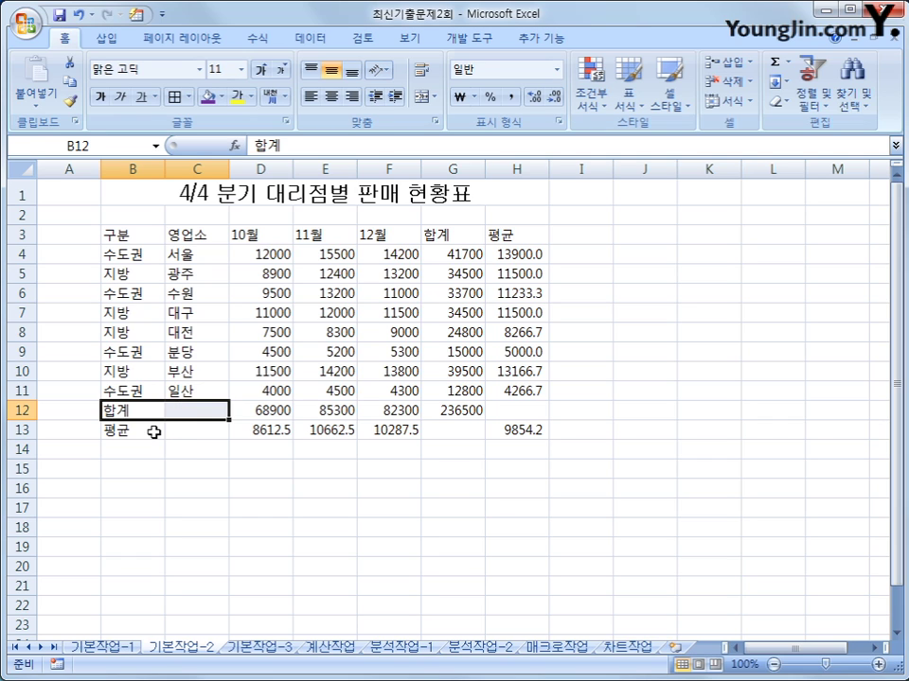
pyautogui.moveTo(153, 432); pyautogui.dragTo(182, 430)
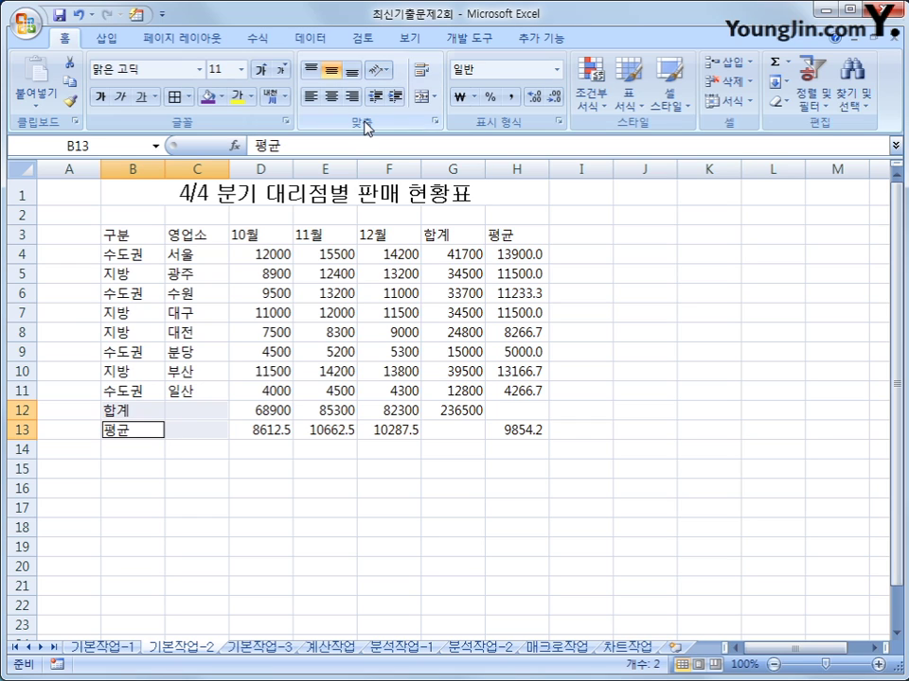
pyautogui.click(428, 98)
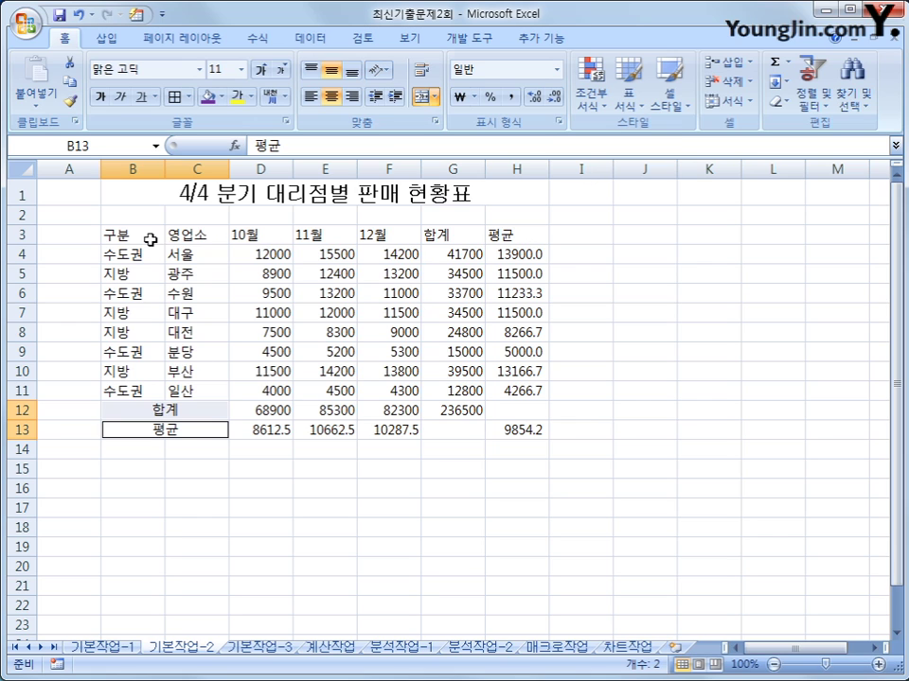
# Fill the header row B3:H3 with the standard orange color and center its text horizontally
pyautogui.moveTo(148, 239); pyautogui.dragTo(496, 233)
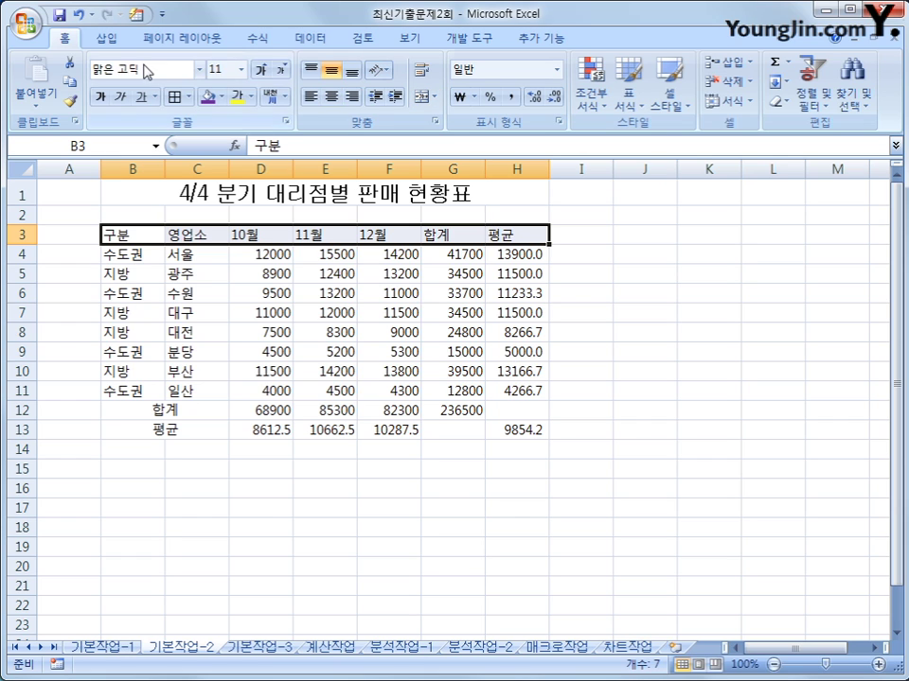
pyautogui.click(222, 98)
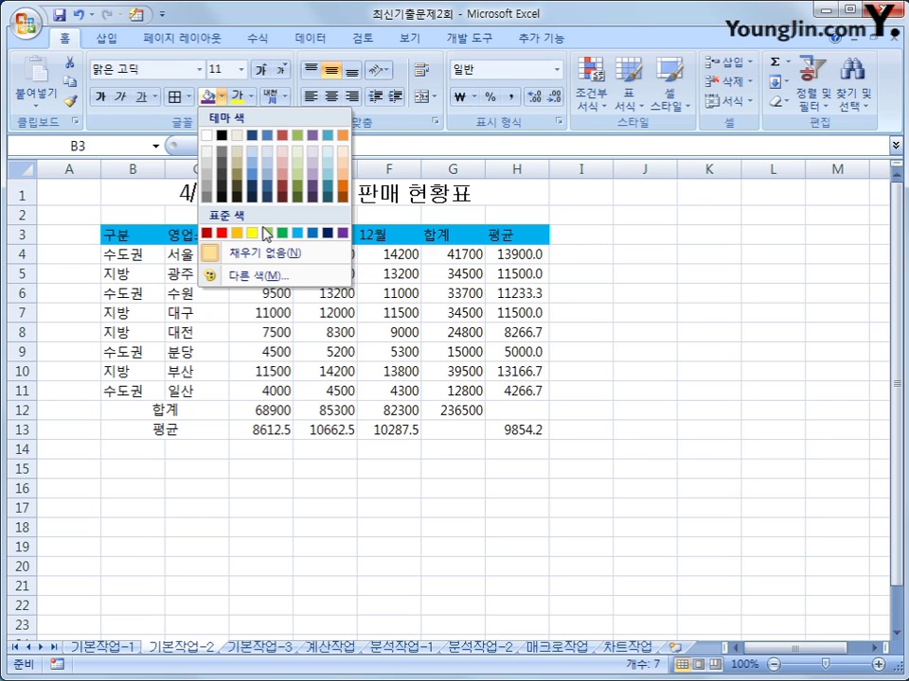
pyautogui.click(235, 233)
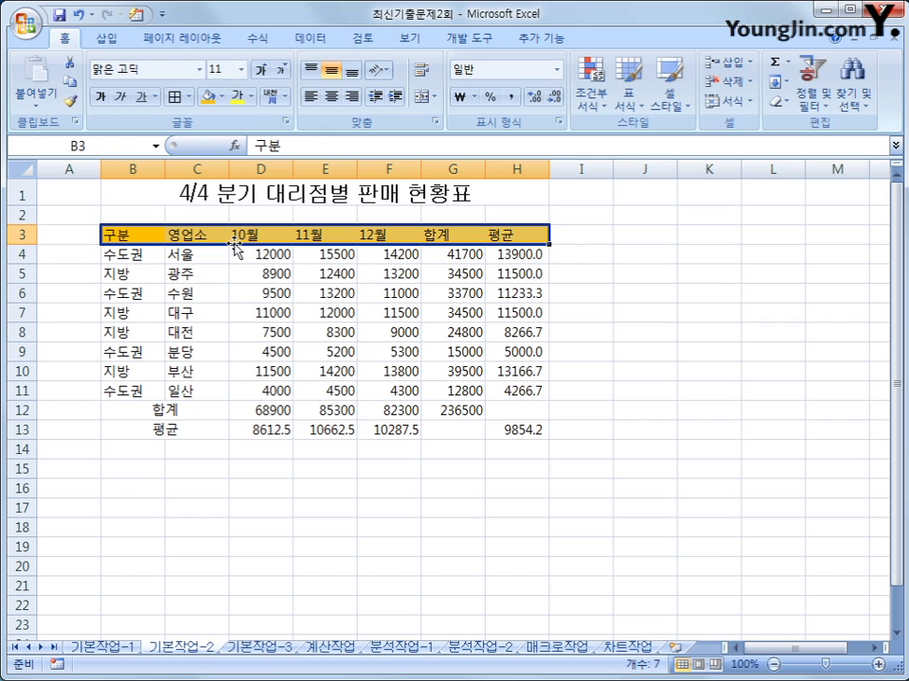
pyautogui.click(331, 104)
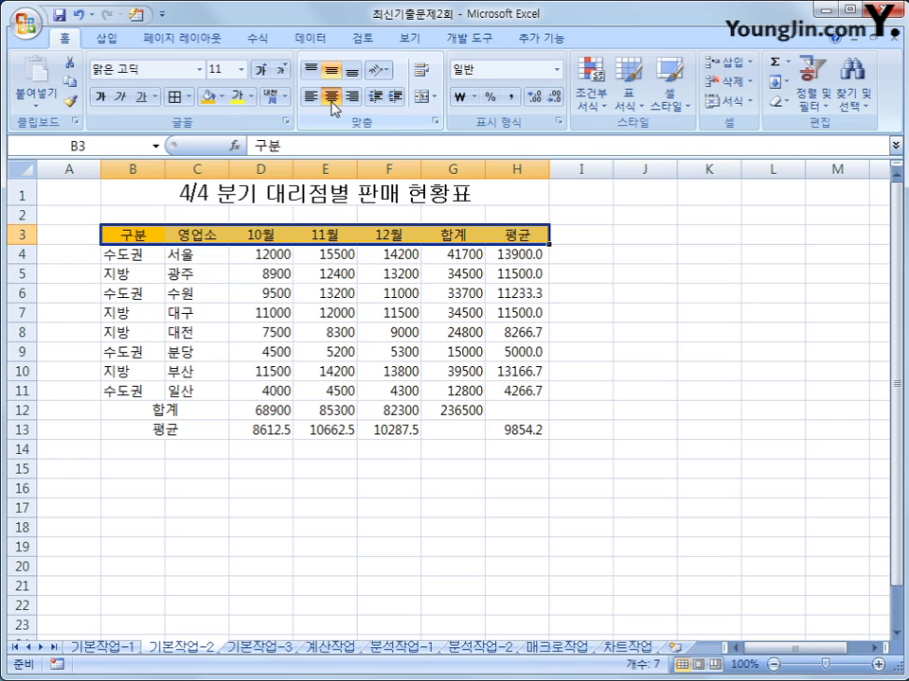
# Apply the comma style to D4:G13 and the custom number format #,##0원 to H4:H13
pyautogui.moveTo(269, 256); pyautogui.dragTo(446, 423)
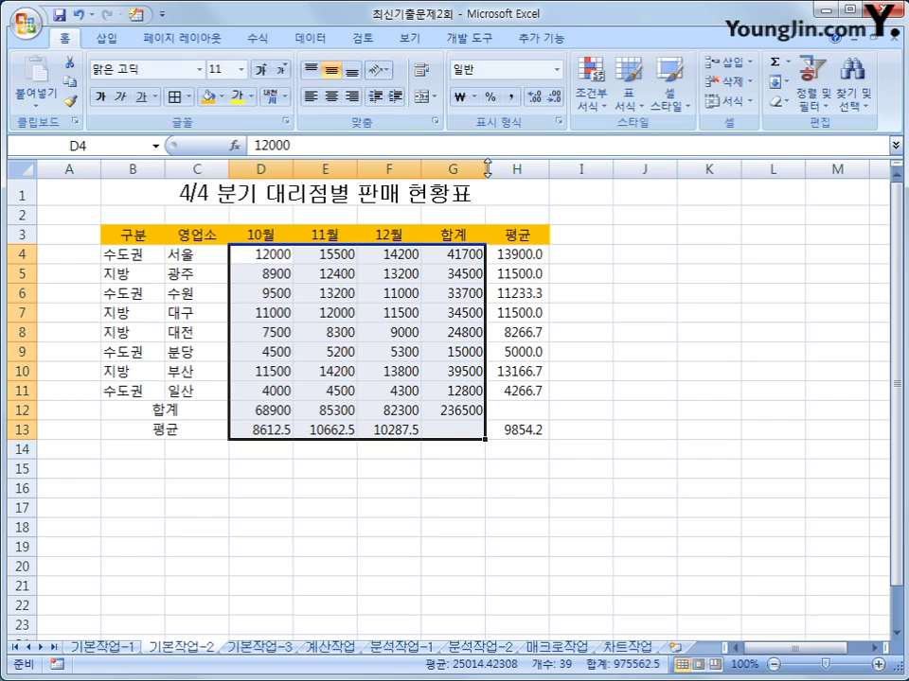
pyautogui.click(514, 97)
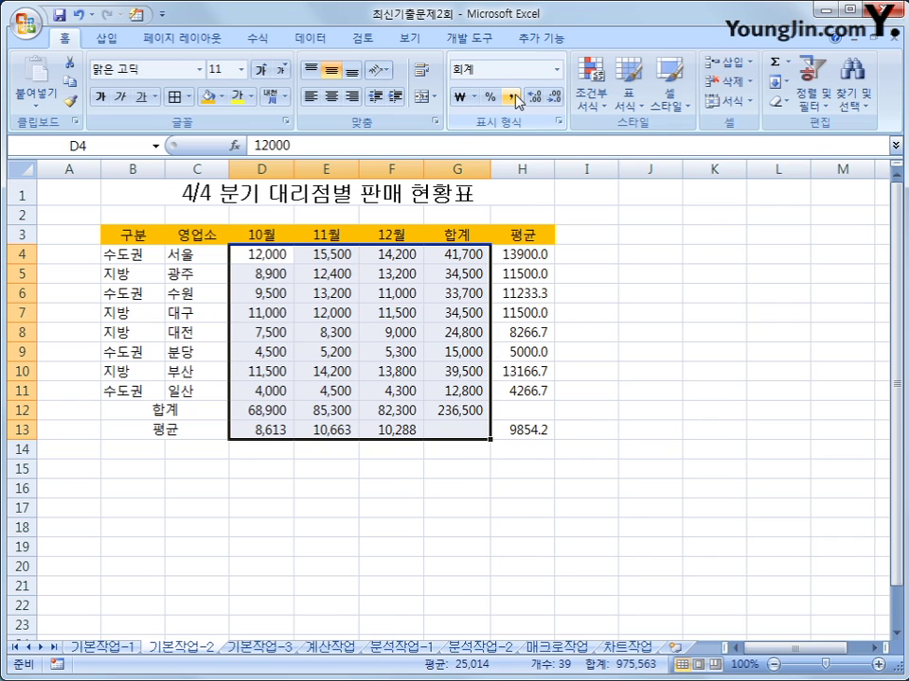
pyautogui.click(532, 256)
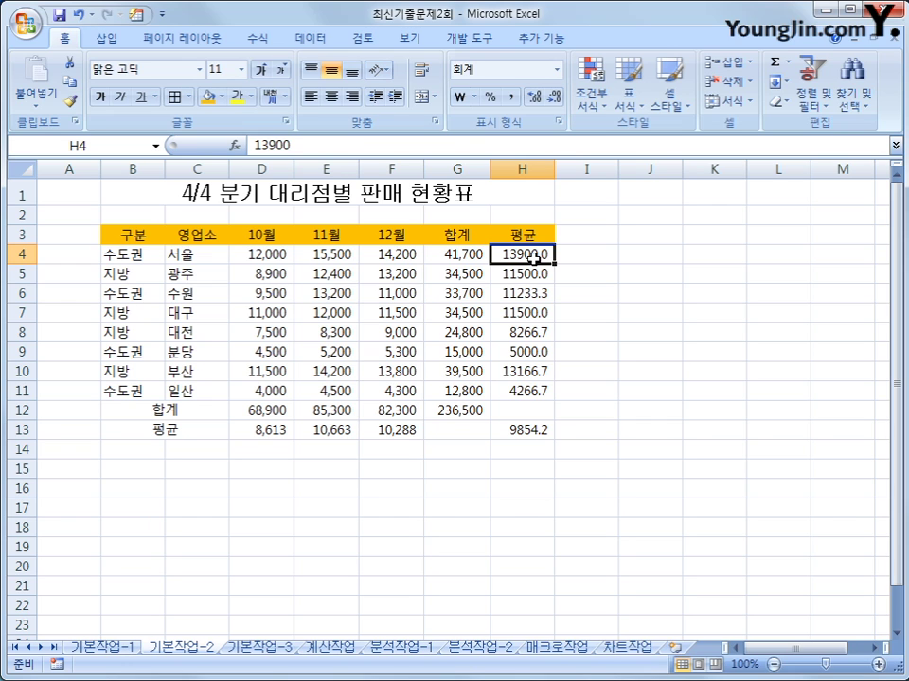
pyautogui.moveTo(533, 255); pyautogui.dragTo(541, 441)
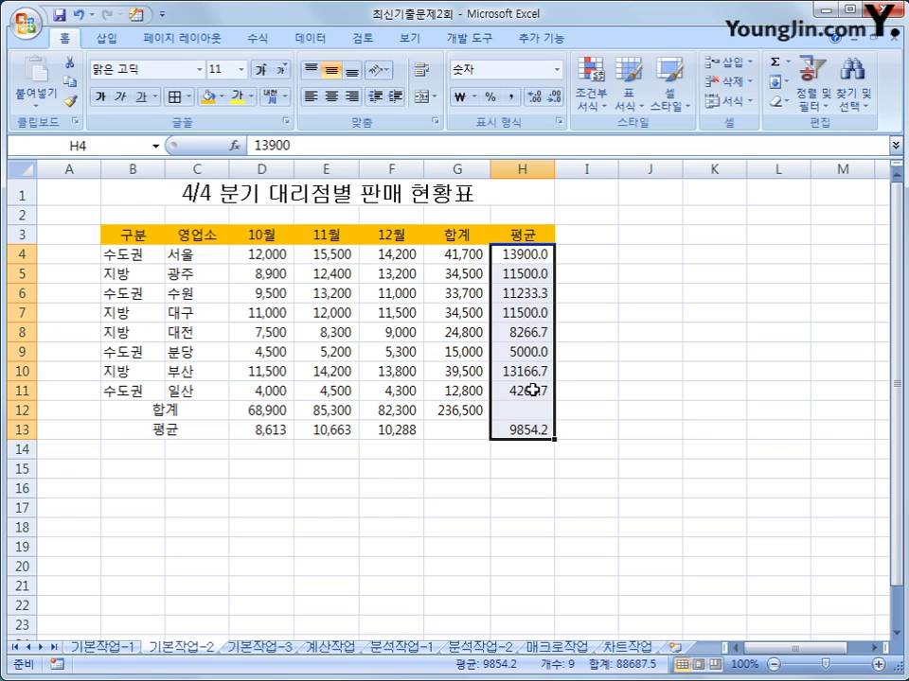
pyautogui.rightClick(532, 296)
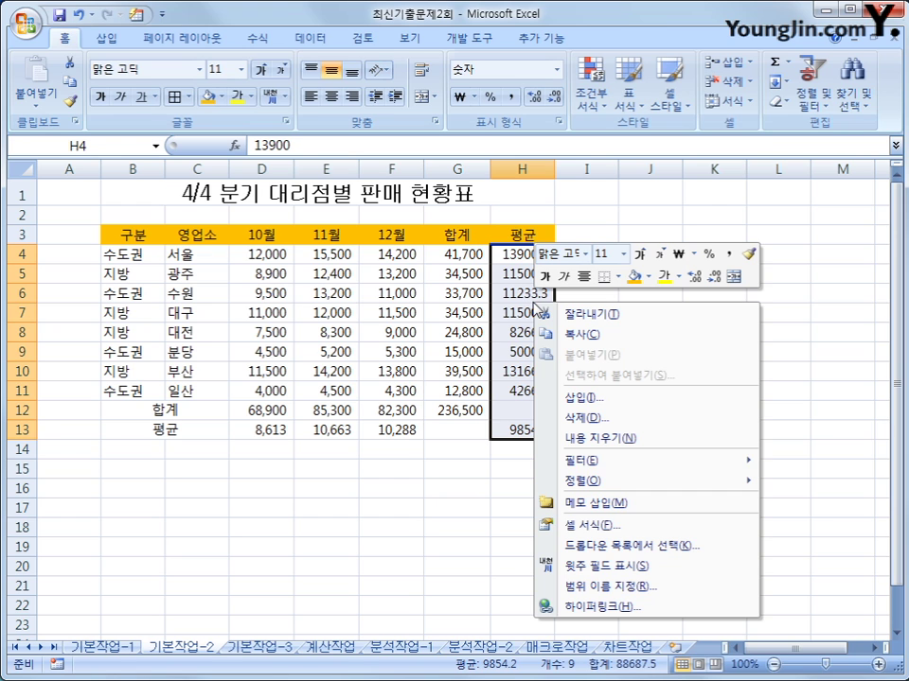
pyautogui.click(642, 526)
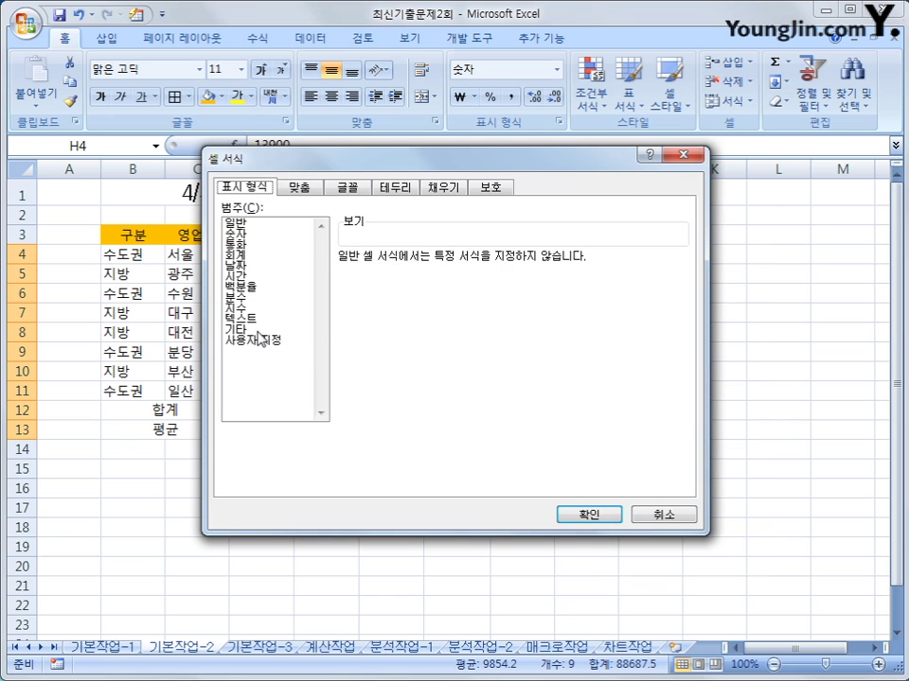
pyautogui.click(260, 340)
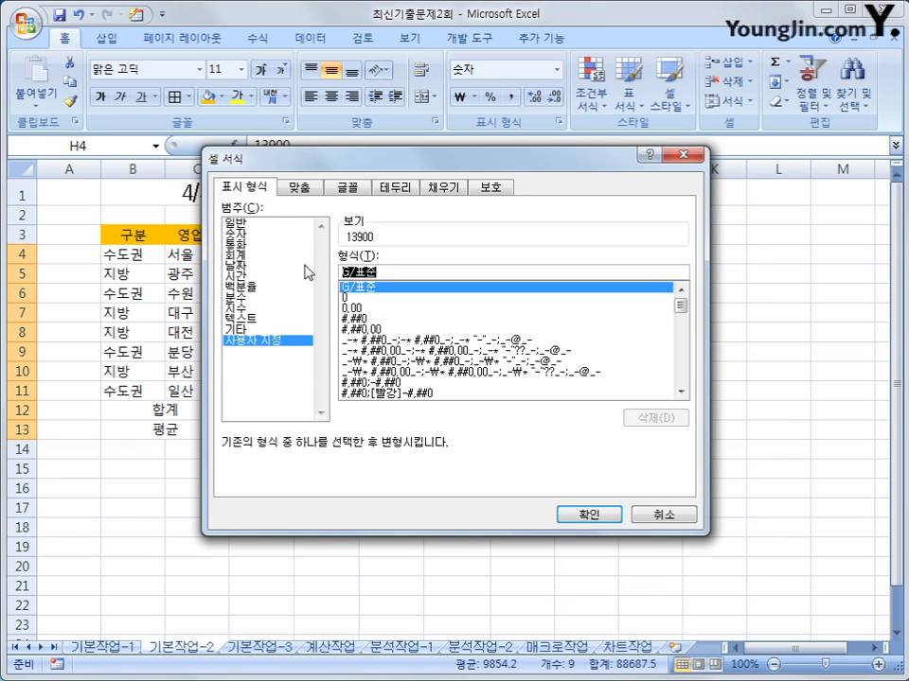
pyautogui.write('#,')
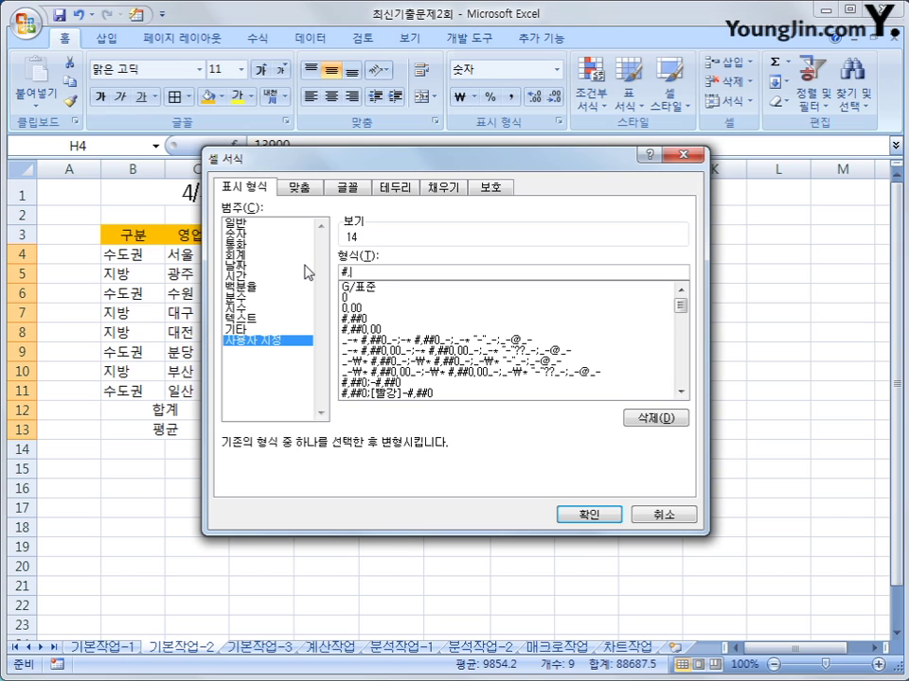
pyautogui.write('##0')
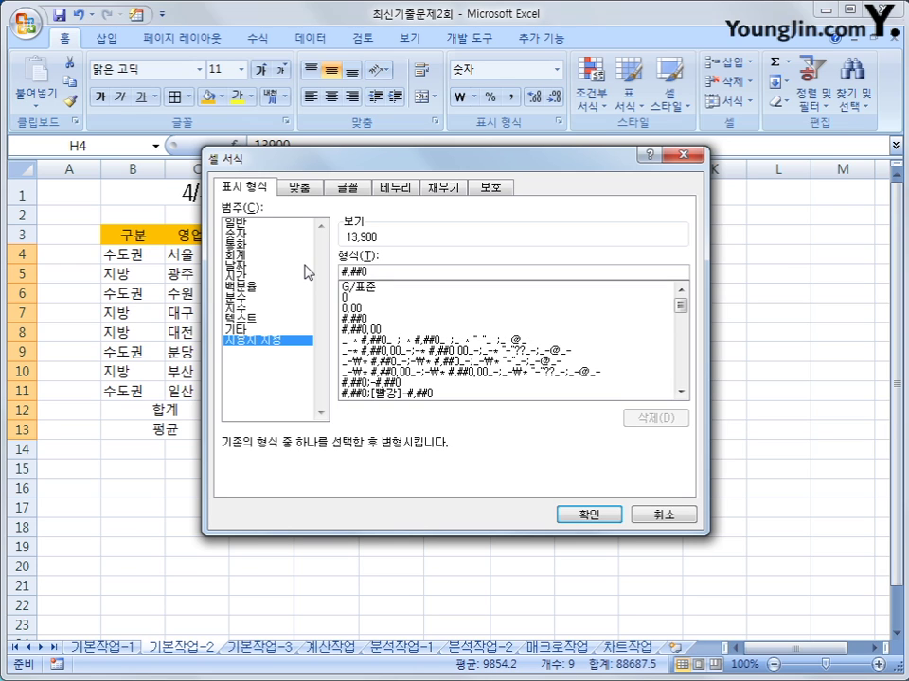
pyautogui.write('원')
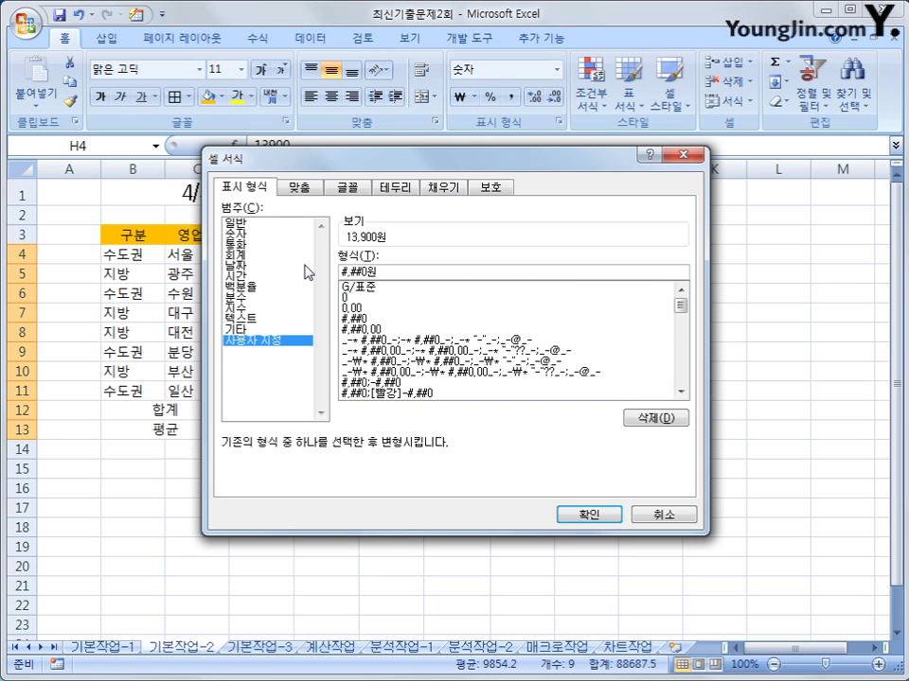
pyautogui.click(586, 516)
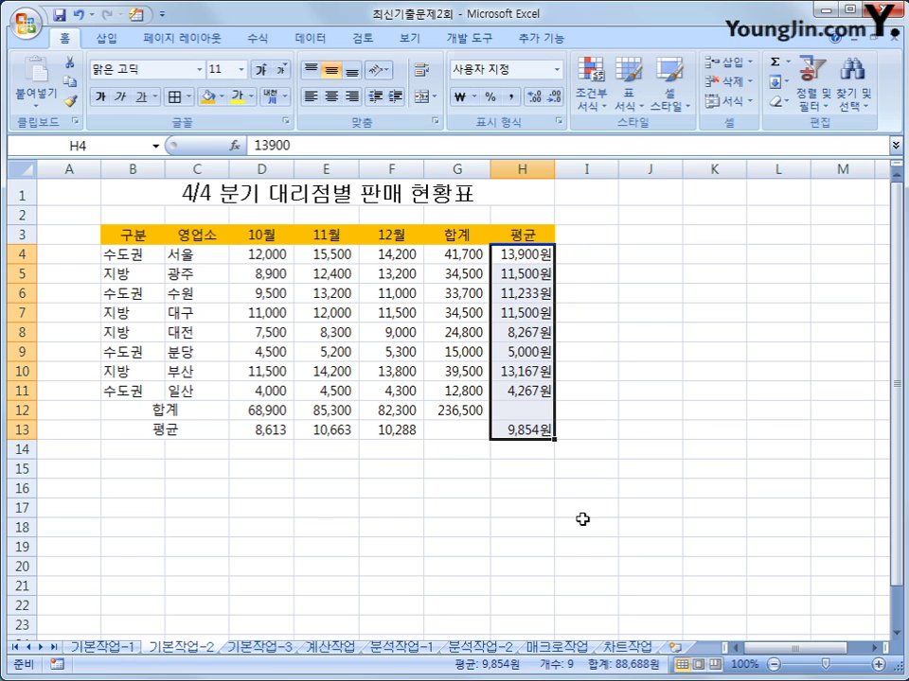
# Insert a comment on cell H11 containing only the text "최저 판매 영업소", replacing the default author line
pyautogui.click(522, 392)
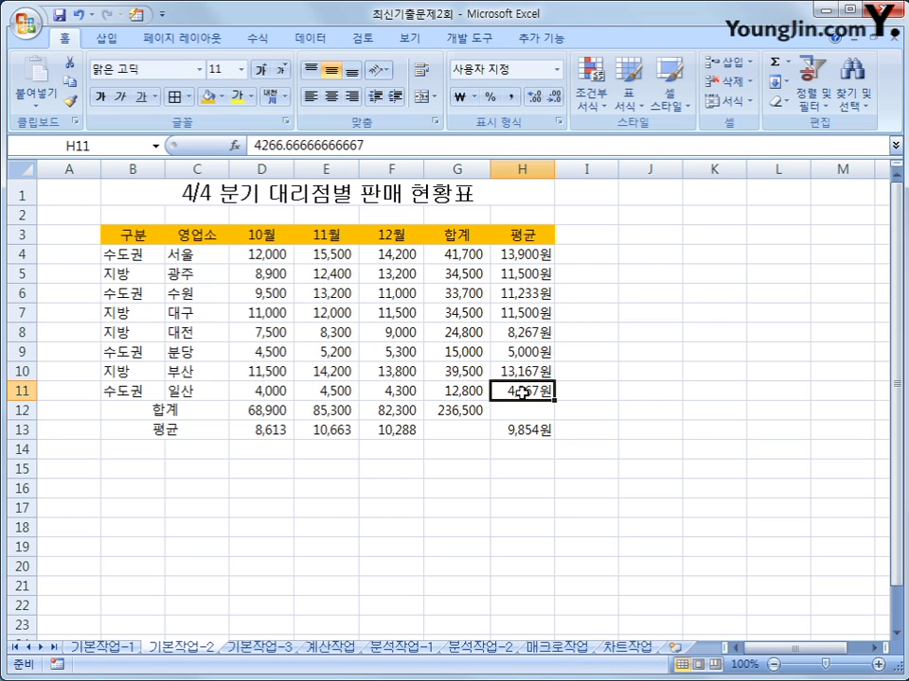
pyautogui.rightClick(527, 391)
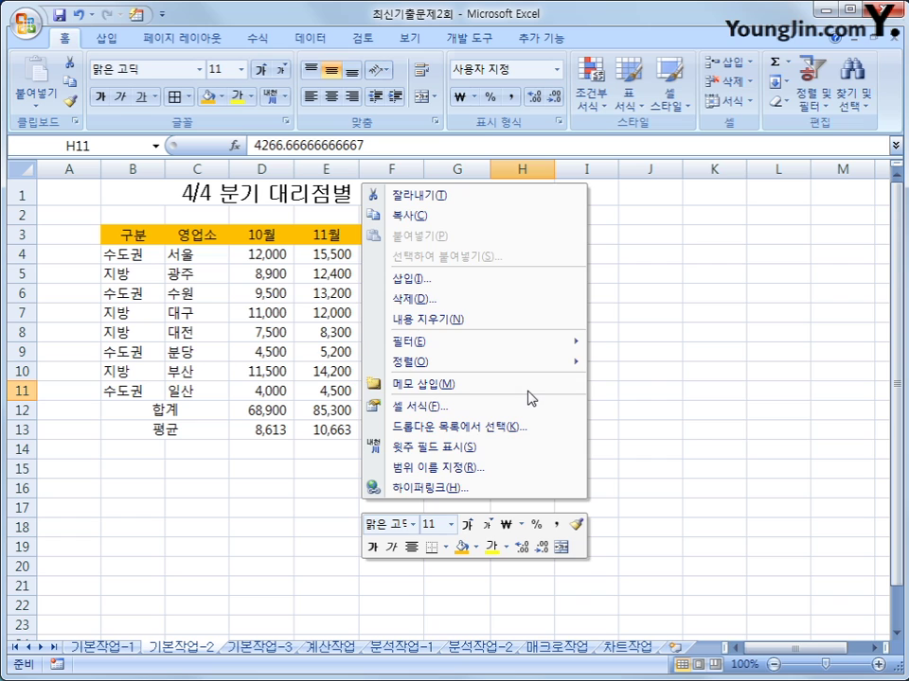
pyautogui.click(531, 383)
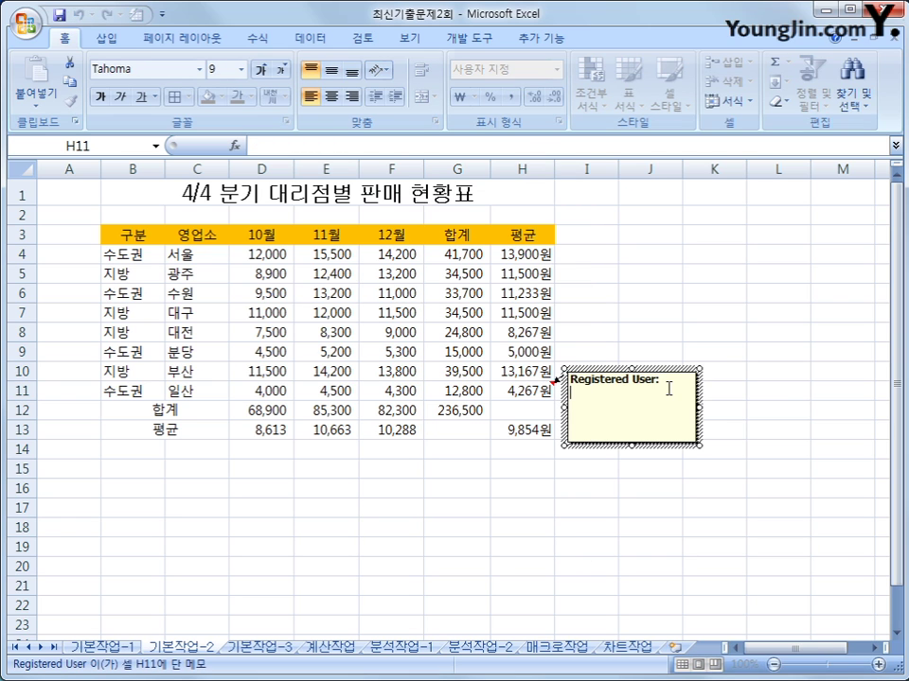
pyautogui.hotkey('ctrl', 'a')
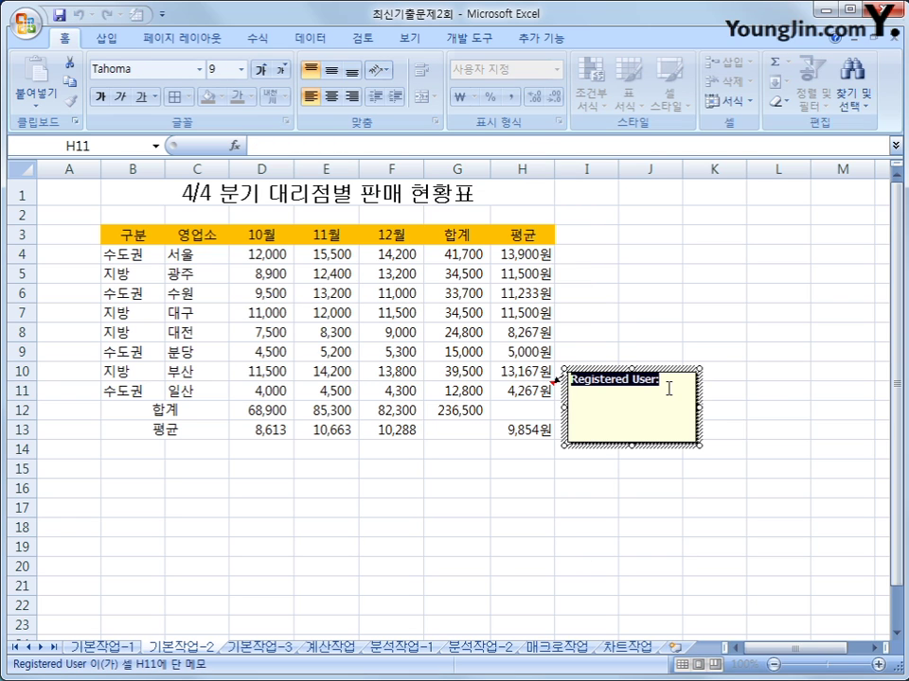
pyautogui.write('최저 판매 영ㅇ')
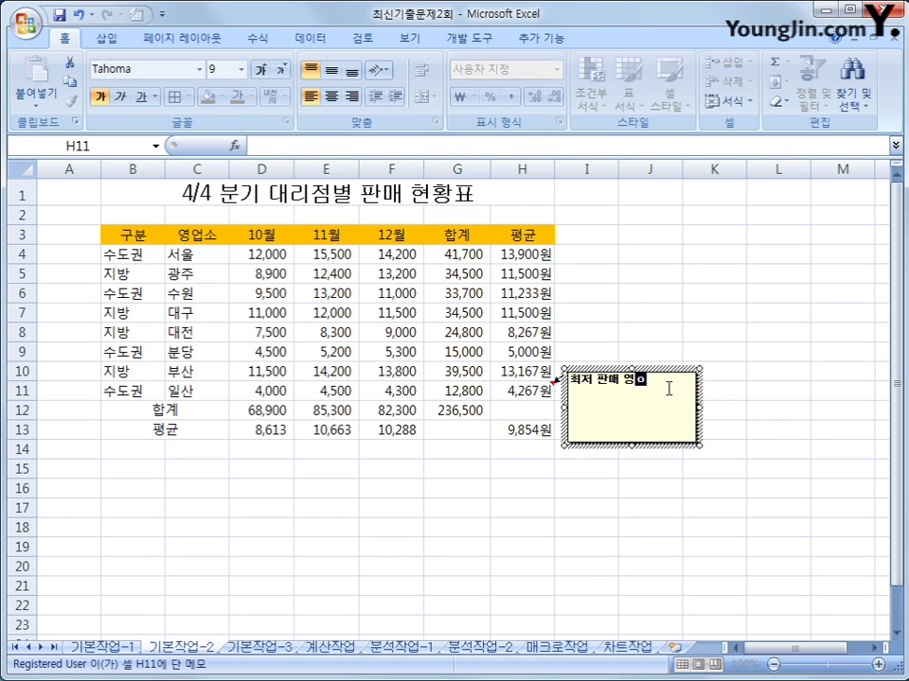
pyautogui.write('어')
pyautogui.write('업소')
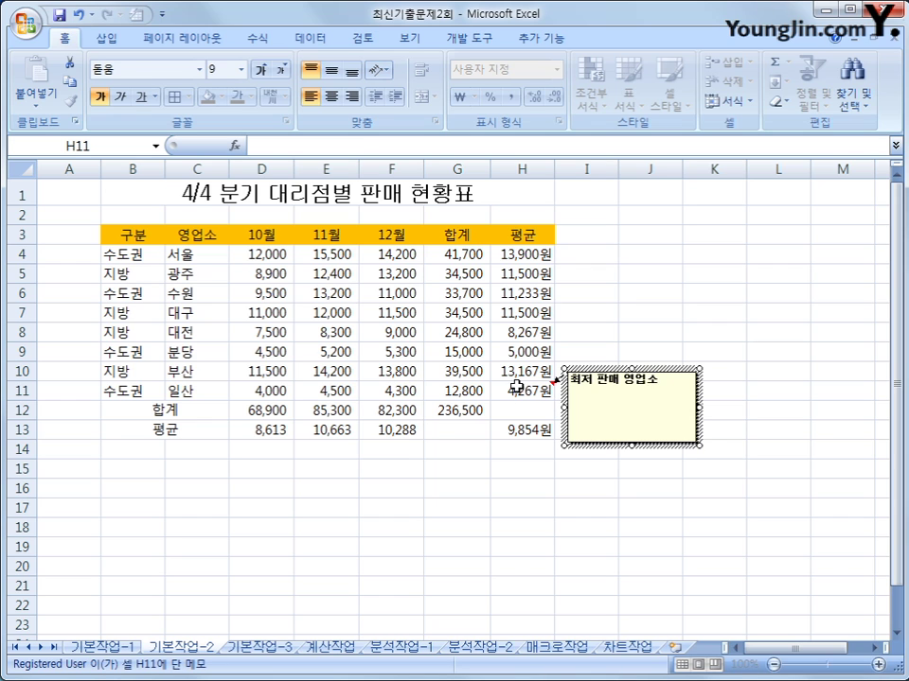
pyautogui.click(516, 391)
# Hide the comment on cell H11 and display it again
pyautogui.rightClick(516, 391)
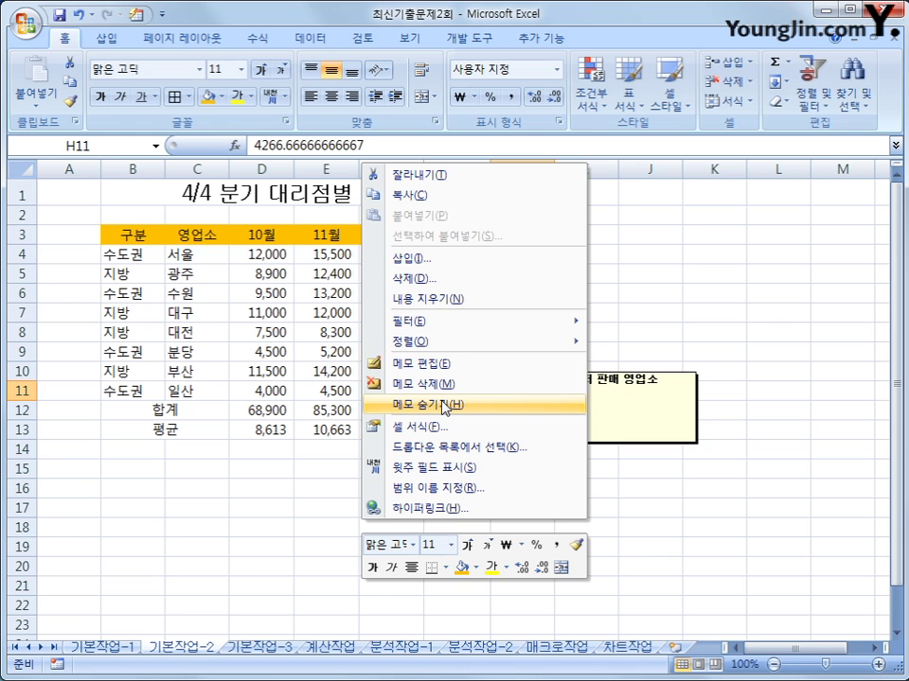
pyautogui.click(442, 405)
pyautogui.rightClick(513, 394)
pyautogui.click(495, 409)
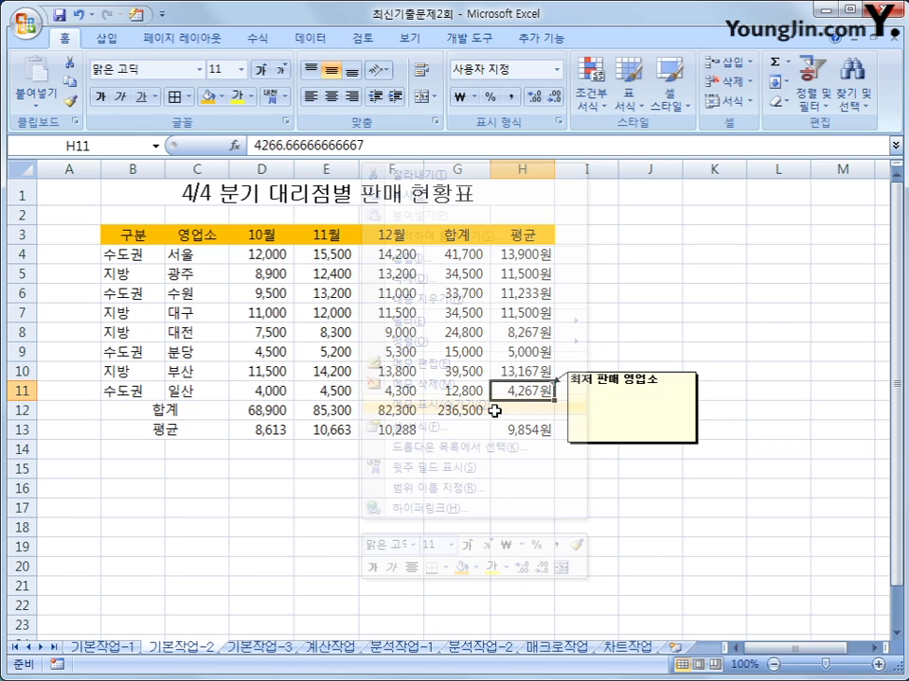
# Turn off the display of all comments and show the comment on cell H11 individually again
pyautogui.click(363, 38)
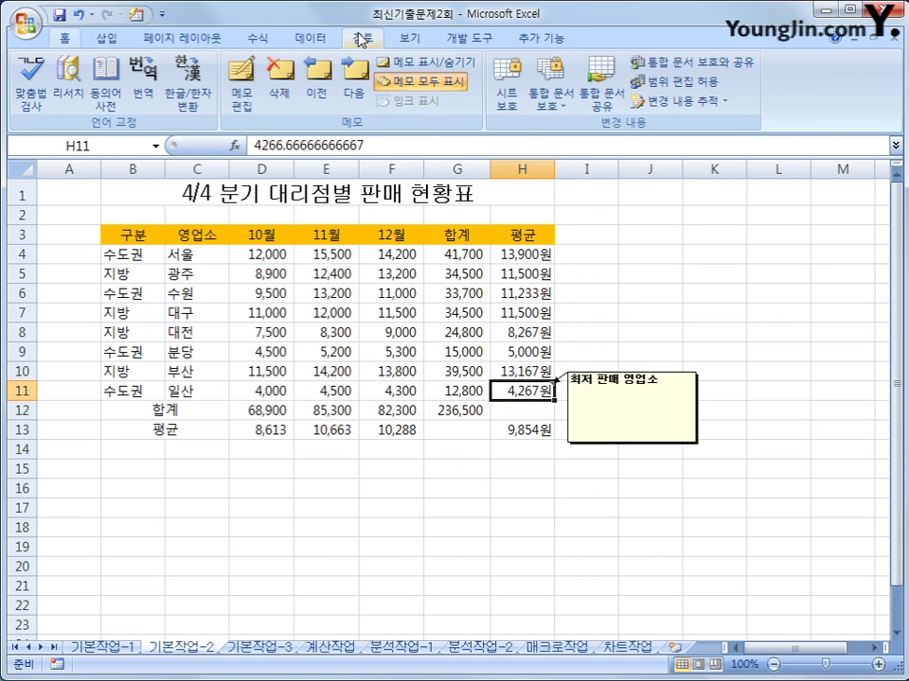
pyautogui.click(440, 84)
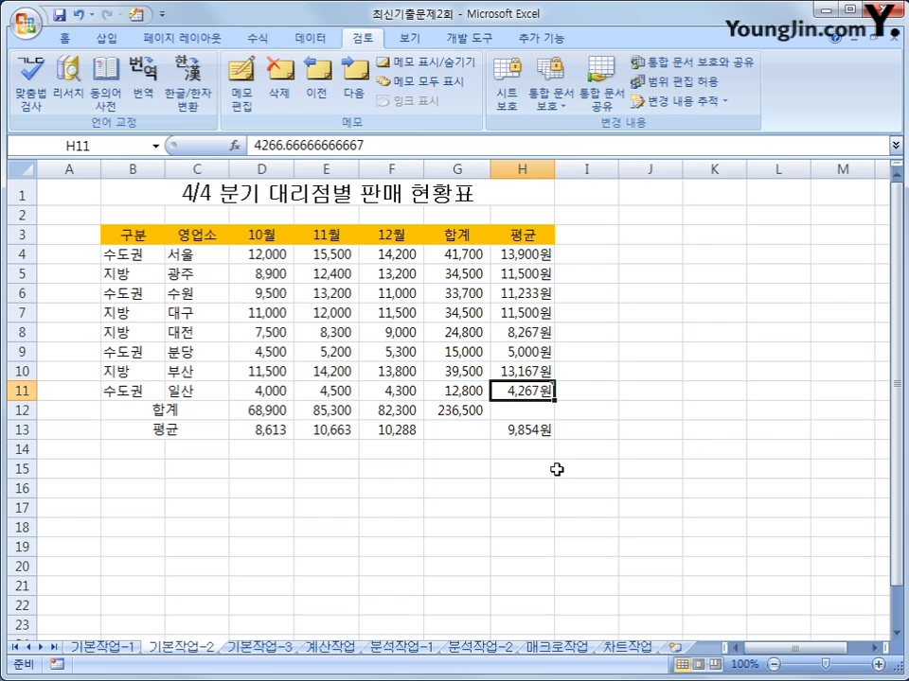
pyautogui.rightClick(532, 390)
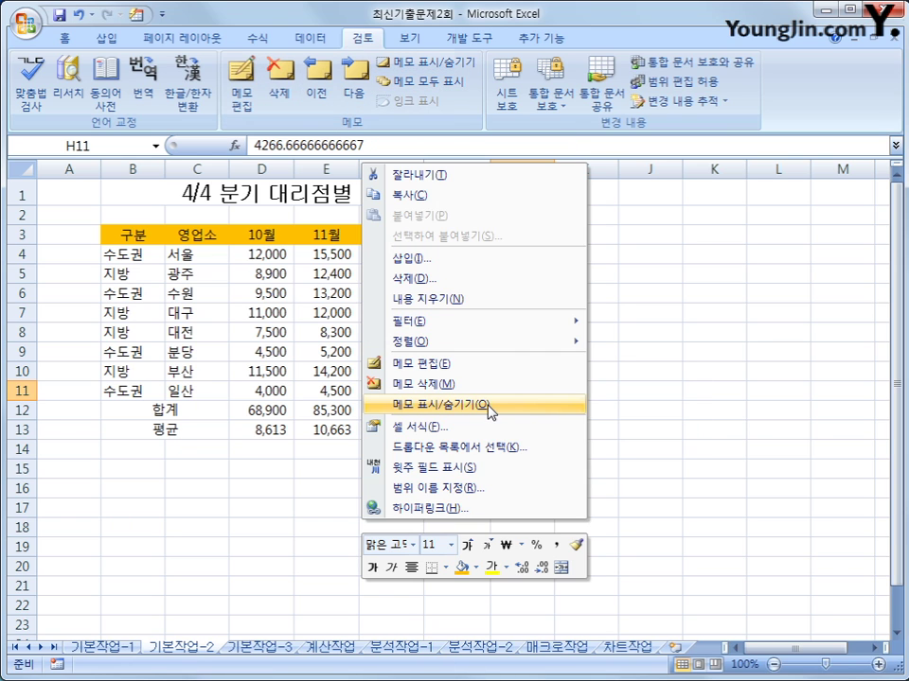
pyautogui.click(488, 405)
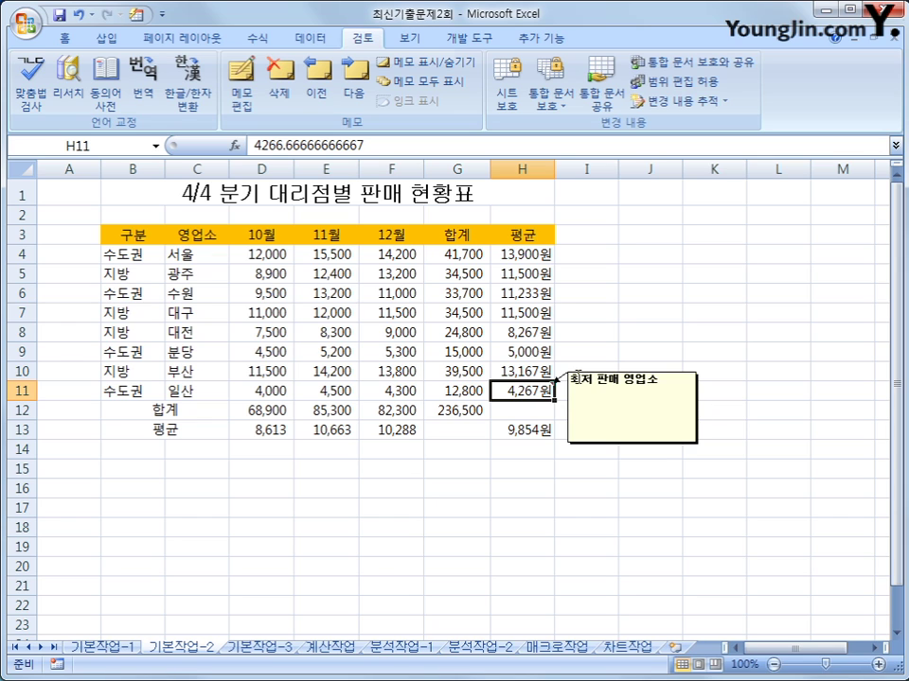
pyautogui.click(578, 371)
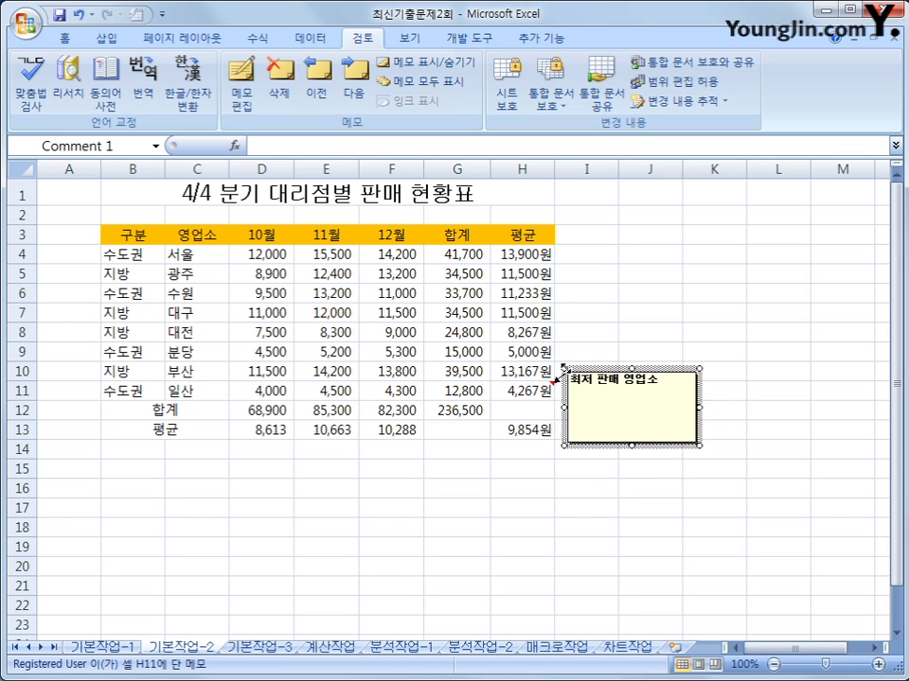
pyautogui.rightClick(566, 374)
pyautogui.press('Escape')
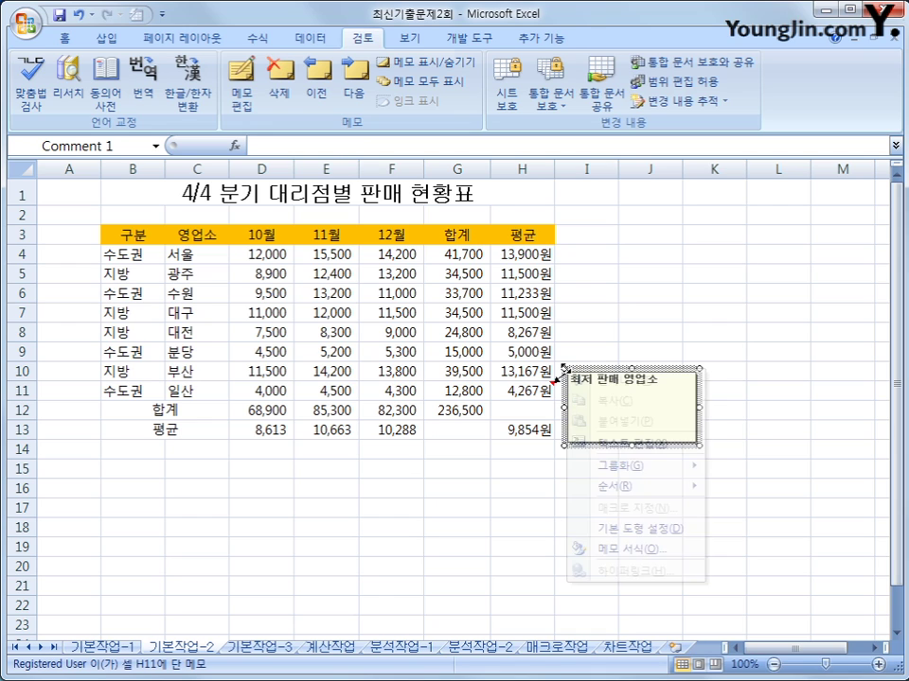
pyautogui.moveTo(565, 369); pyautogui.dragTo(608, 376)
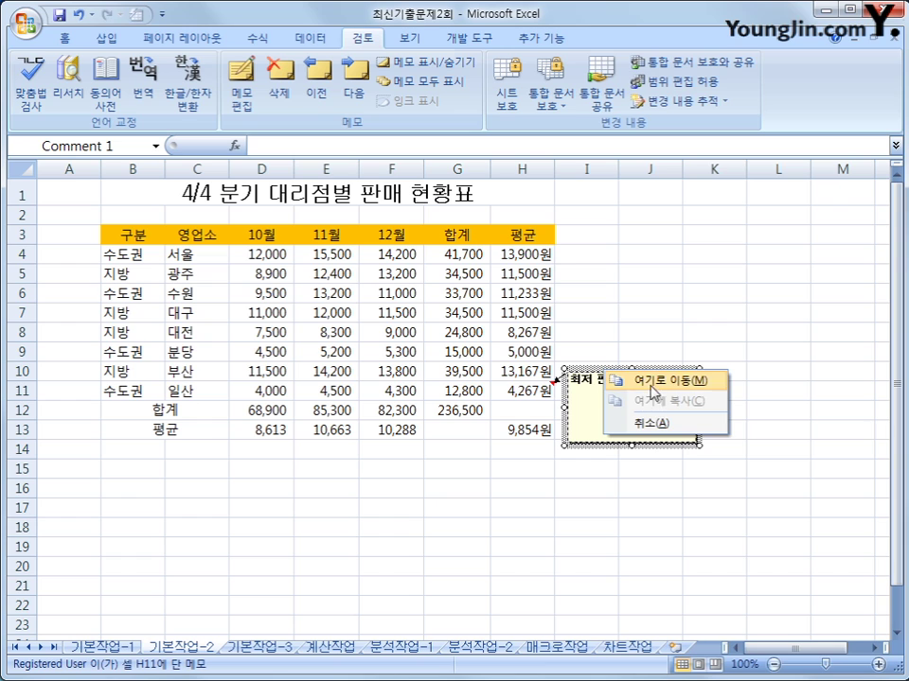
pyautogui.click(565, 369)
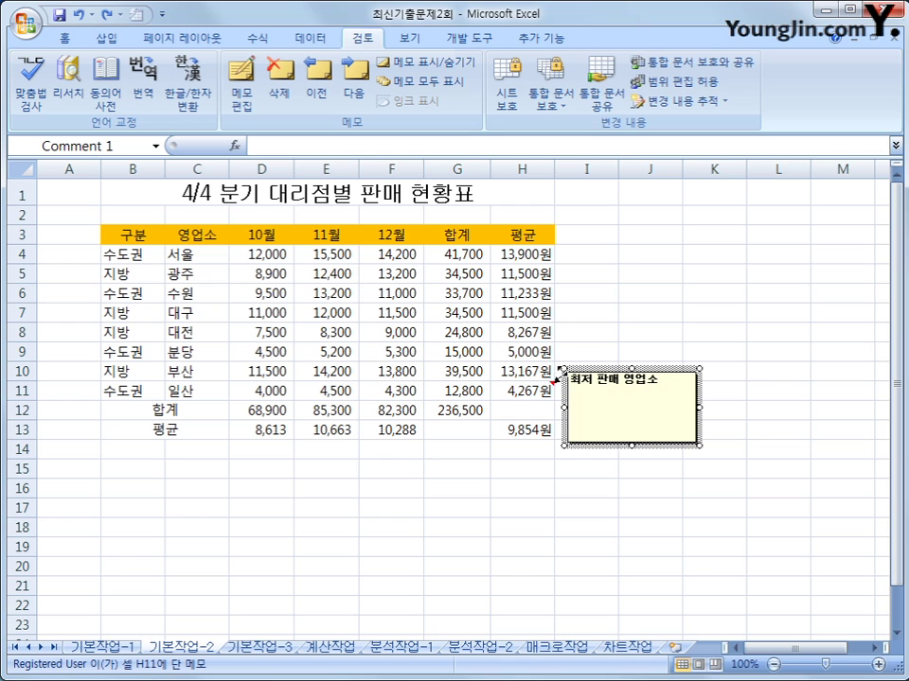
pyautogui.rightClick(564, 374)
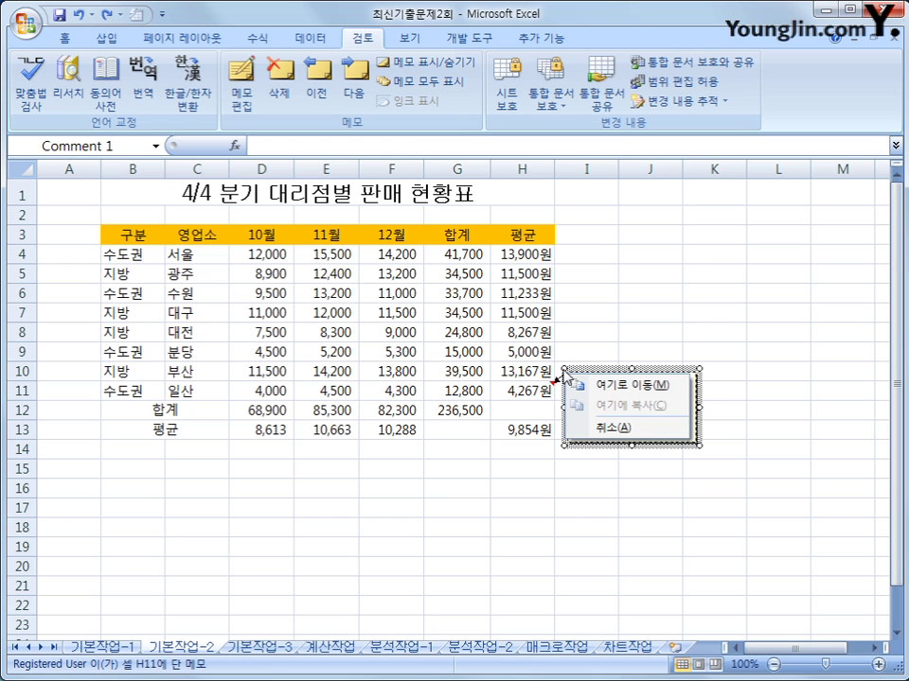
pyautogui.press('Escape')
# Format the comment on cell H11 with automatic size so its box fits the text
pyautogui.rightClick(564, 373)
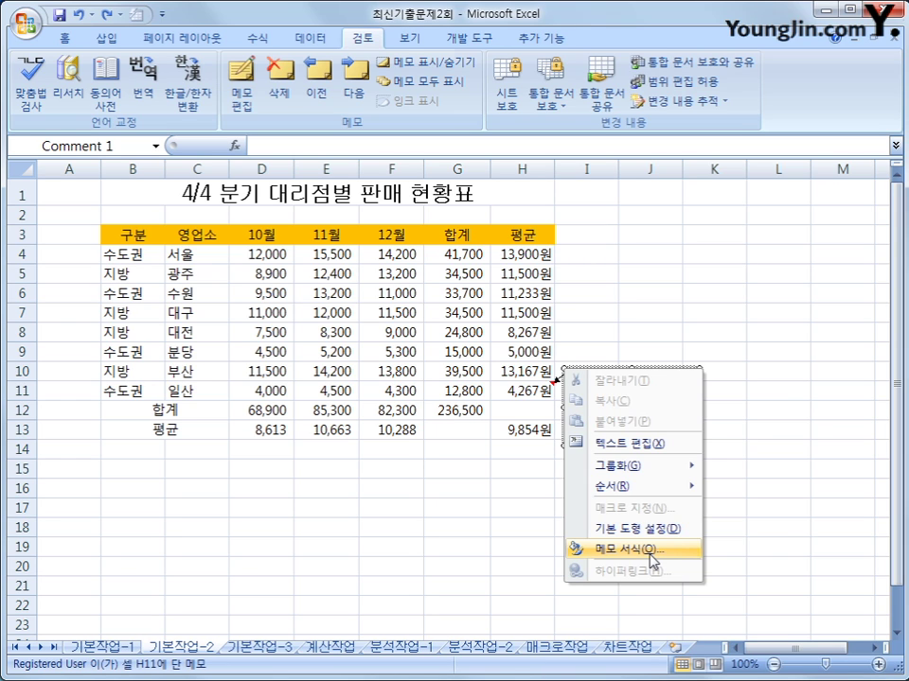
pyautogui.click(625, 549)
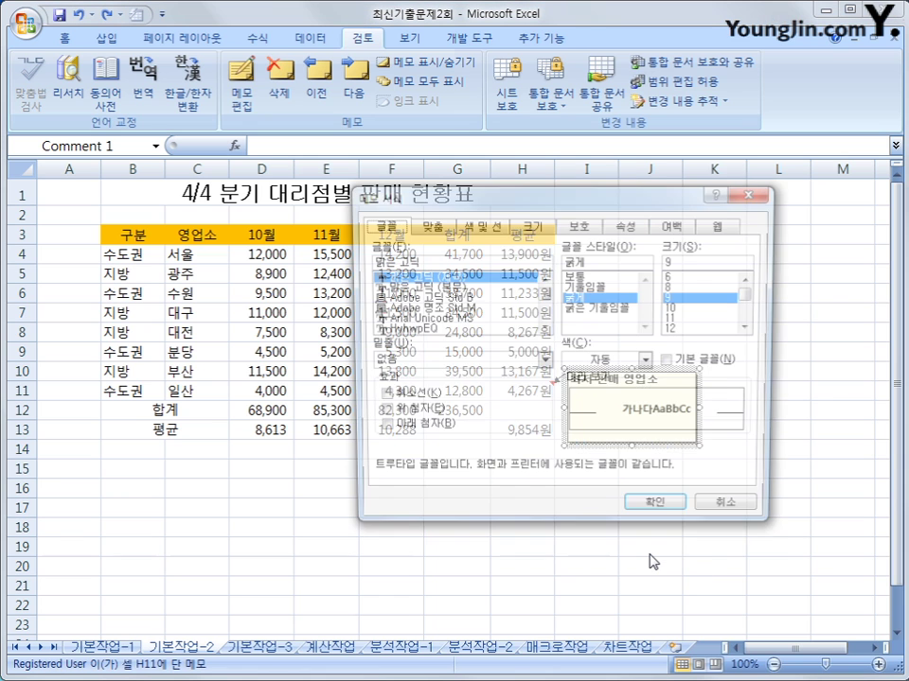
pyautogui.click(423, 227)
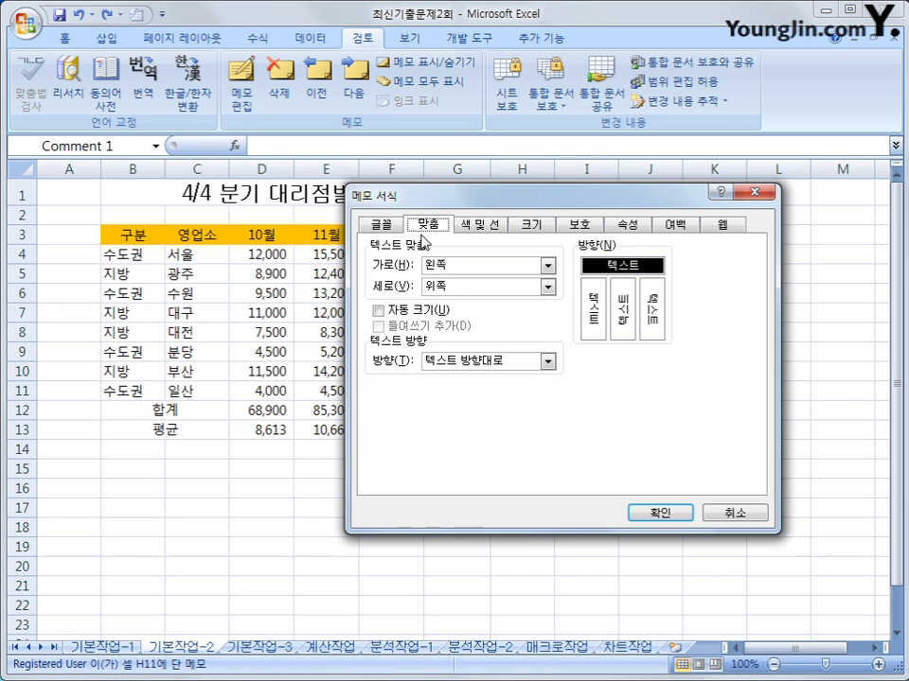
pyautogui.click(378, 310)
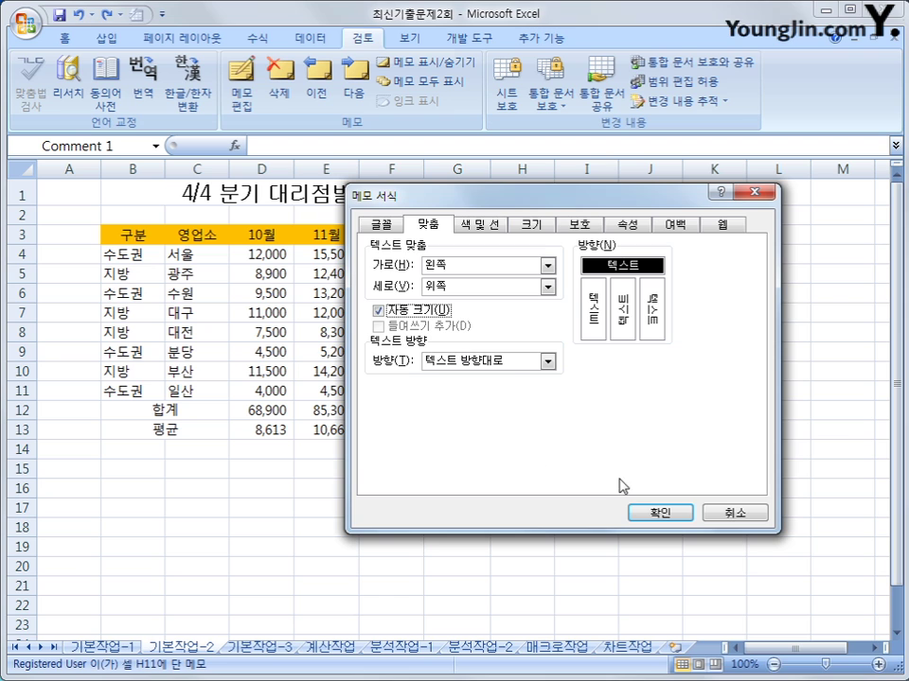
pyautogui.click(639, 515)
pyautogui.click(613, 539)
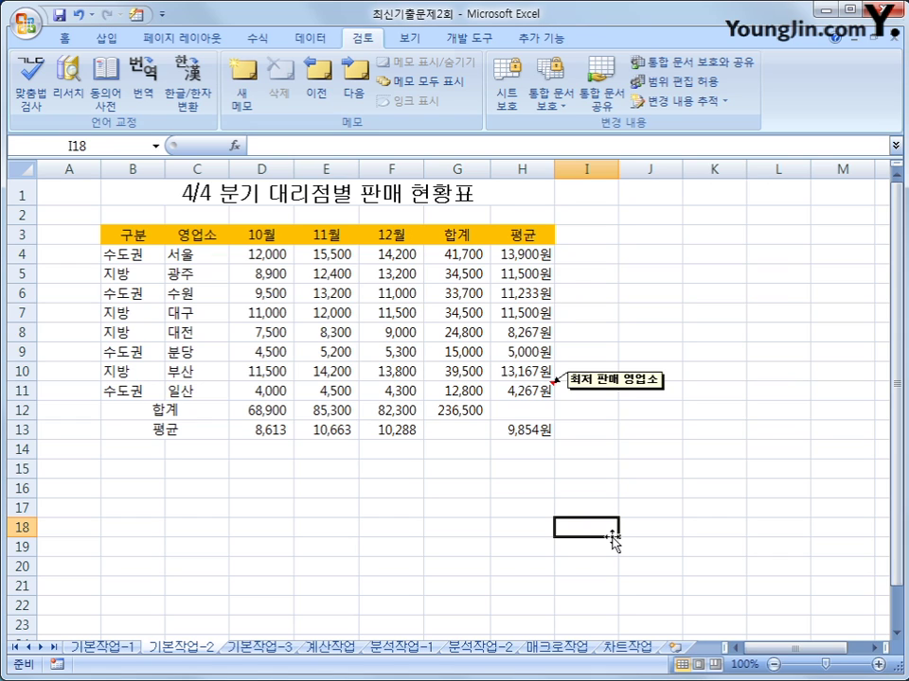
# Apply all borders and a thick box border around the outside to the table range B3:H13
pyautogui.moveTo(133, 235); pyautogui.dragTo(508, 440)
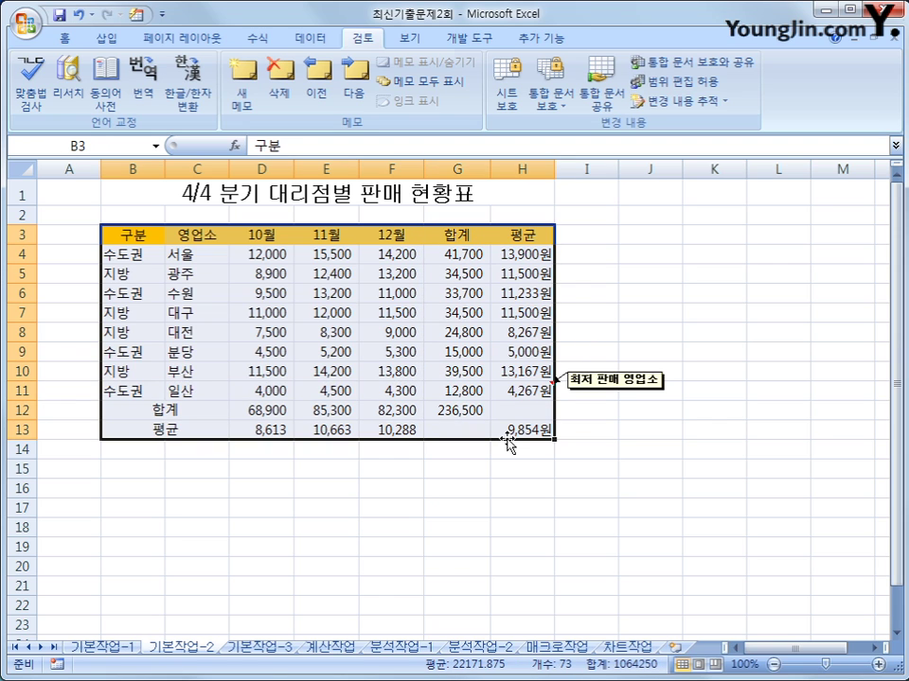
pyautogui.click(64, 38)
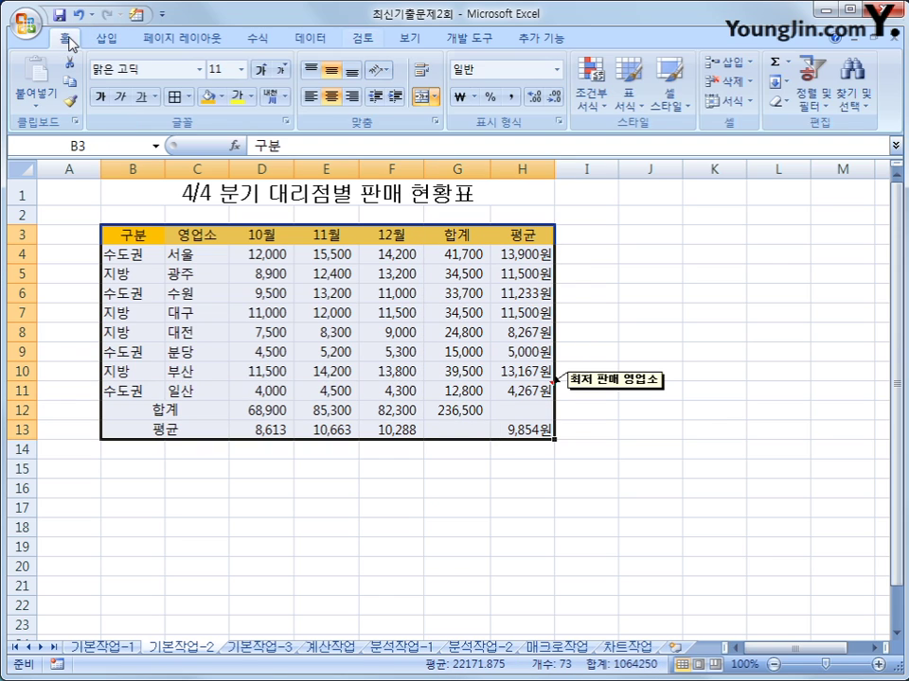
pyautogui.click(188, 97)
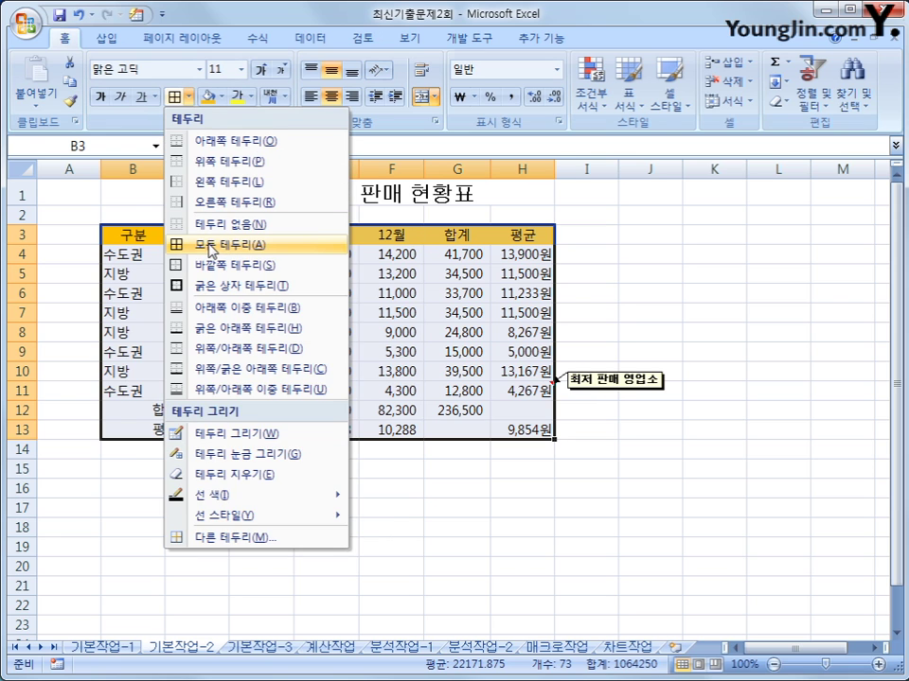
pyautogui.click(207, 243)
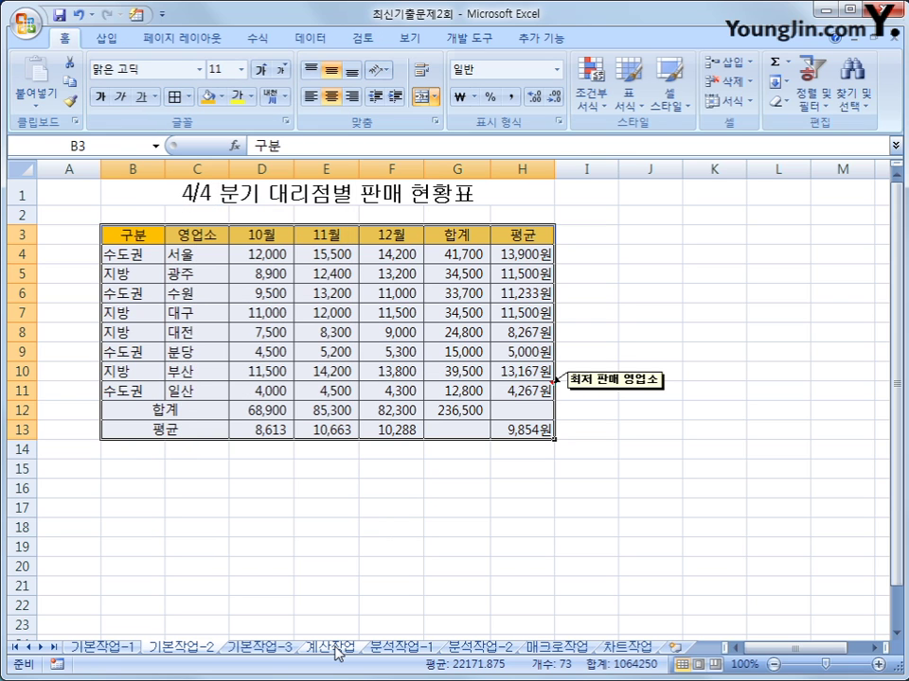
pyautogui.click(188, 97)
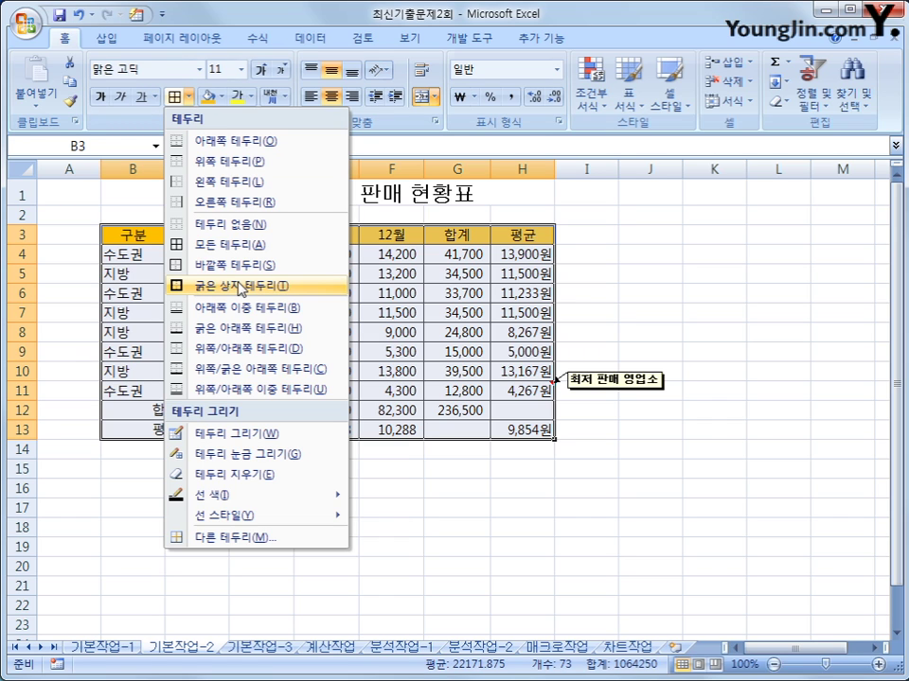
pyautogui.click(238, 286)
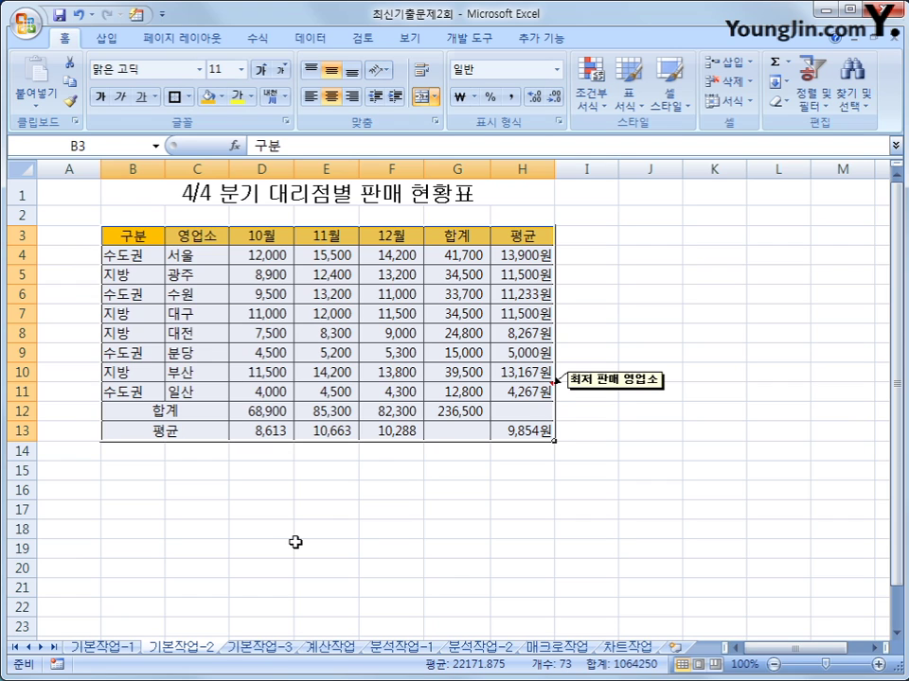
pyautogui.click(295, 543)
# Add both diagonal borders, forming an X, to the empty cells G13 and H12
pyautogui.click(454, 432)
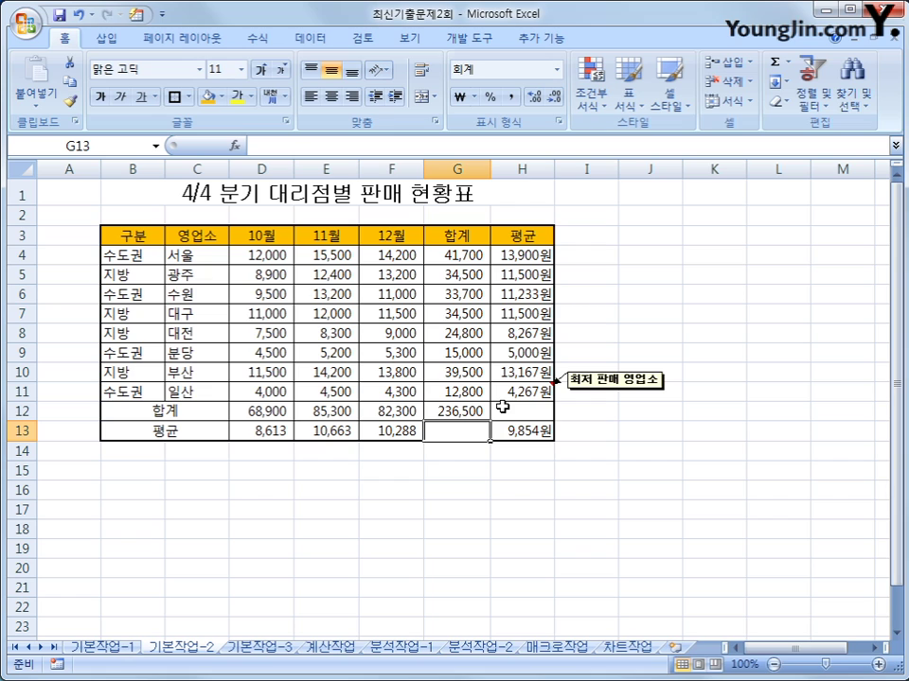
pyautogui.click(509, 411)
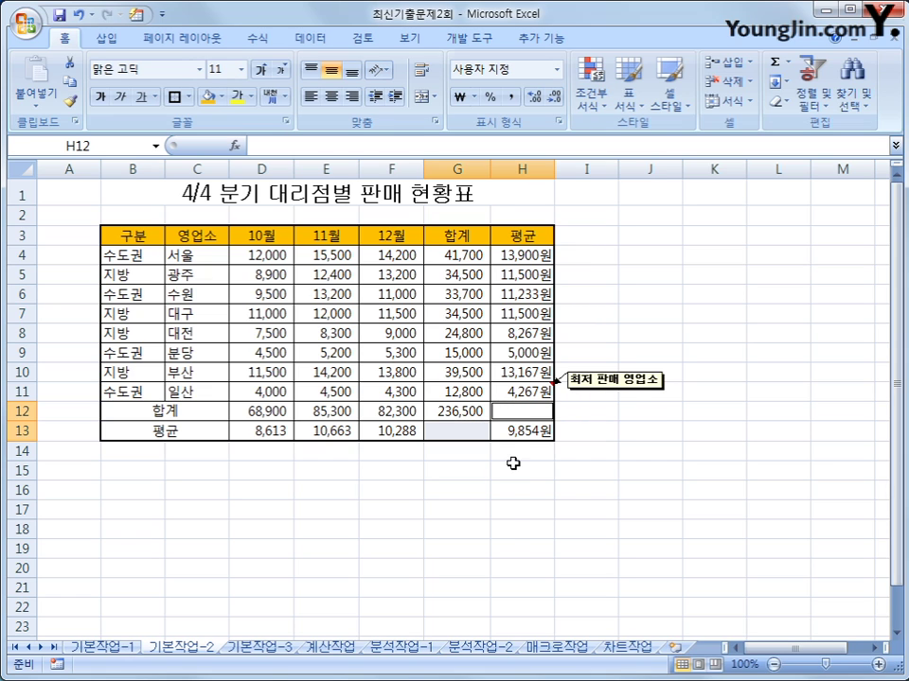
pyautogui.rightClick(514, 419)
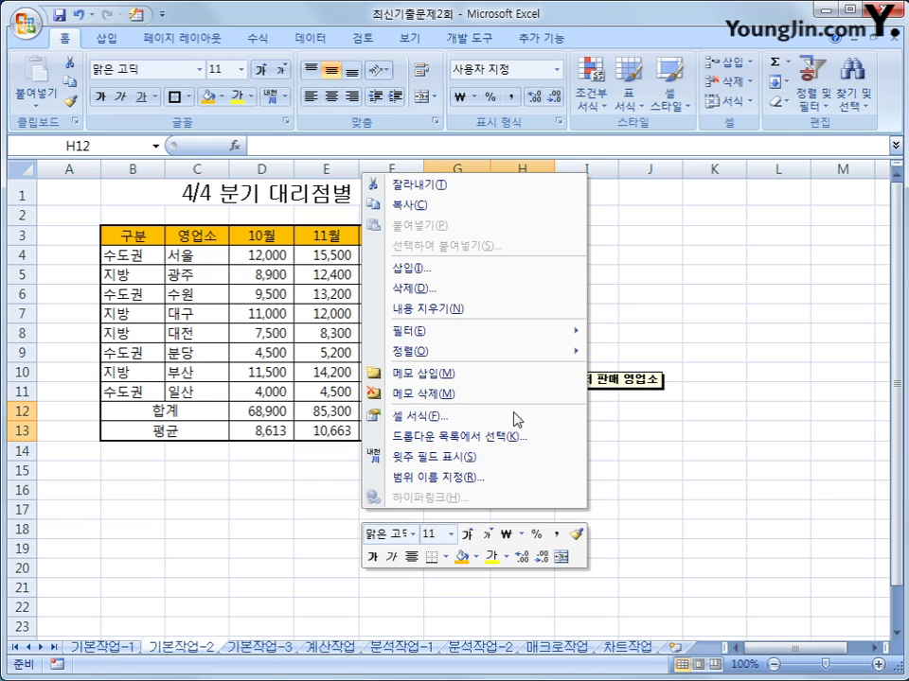
pyautogui.click(416, 415)
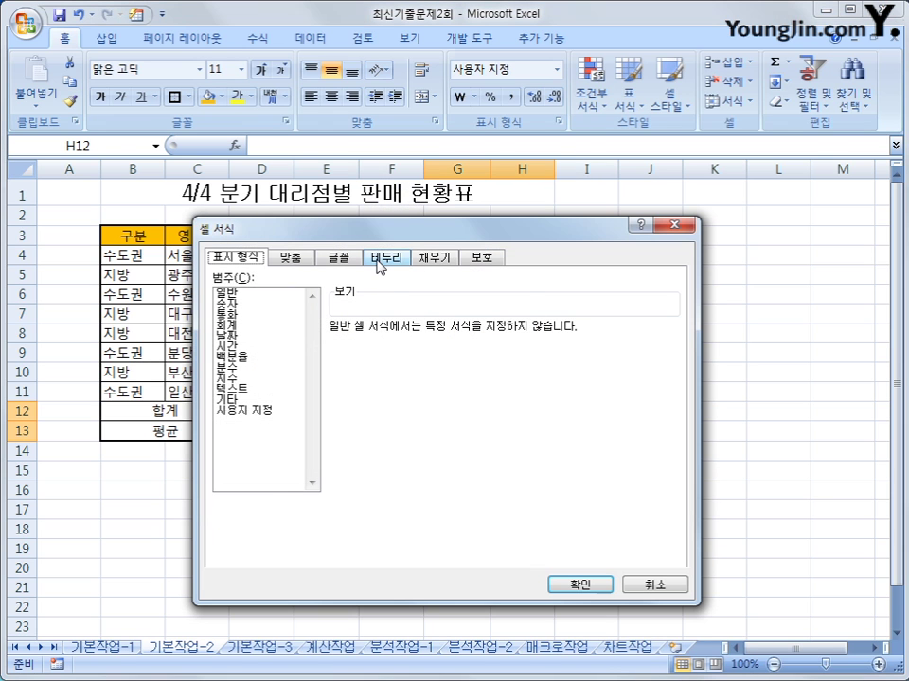
pyautogui.click(378, 257)
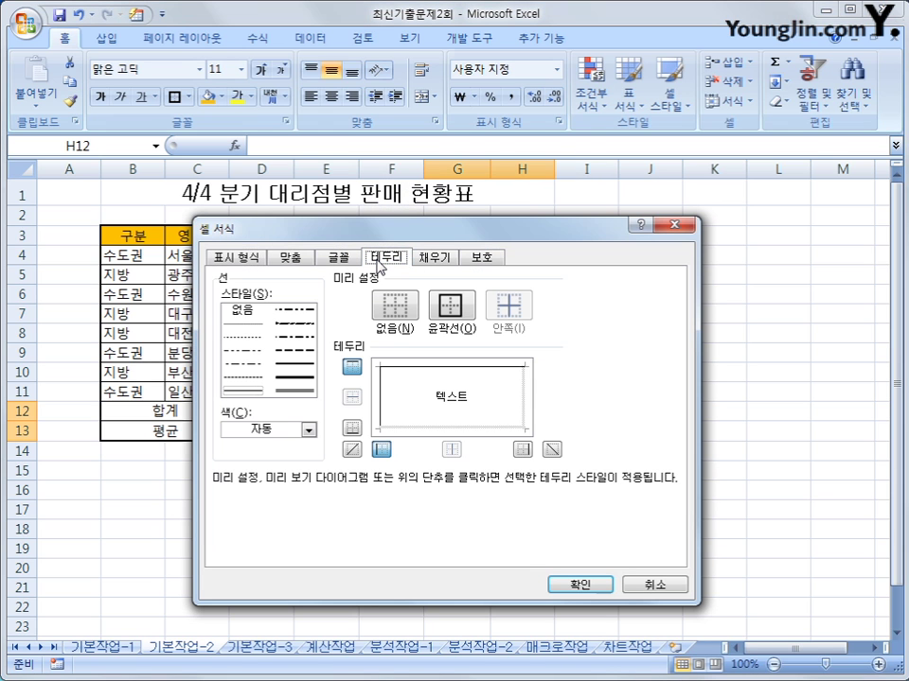
pyautogui.click(351, 450)
pyautogui.click(550, 452)
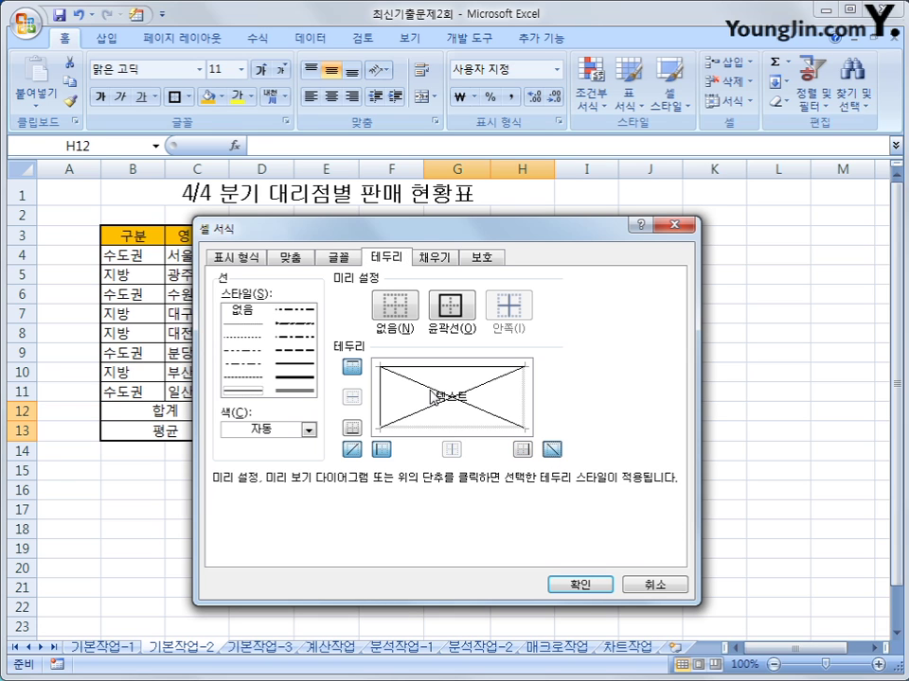
pyautogui.click(589, 585)
pyautogui.click(667, 569)
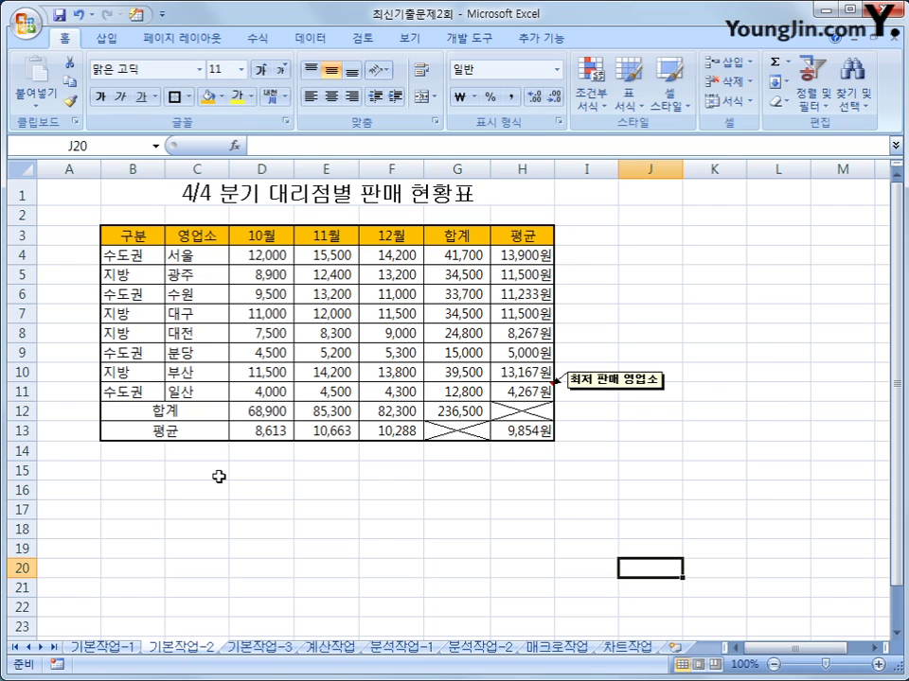
# Switch to the 기본작업-3 sheet and select the header row A3:I3 and the data range A4:I15 in turn
pyautogui.click(261, 649)
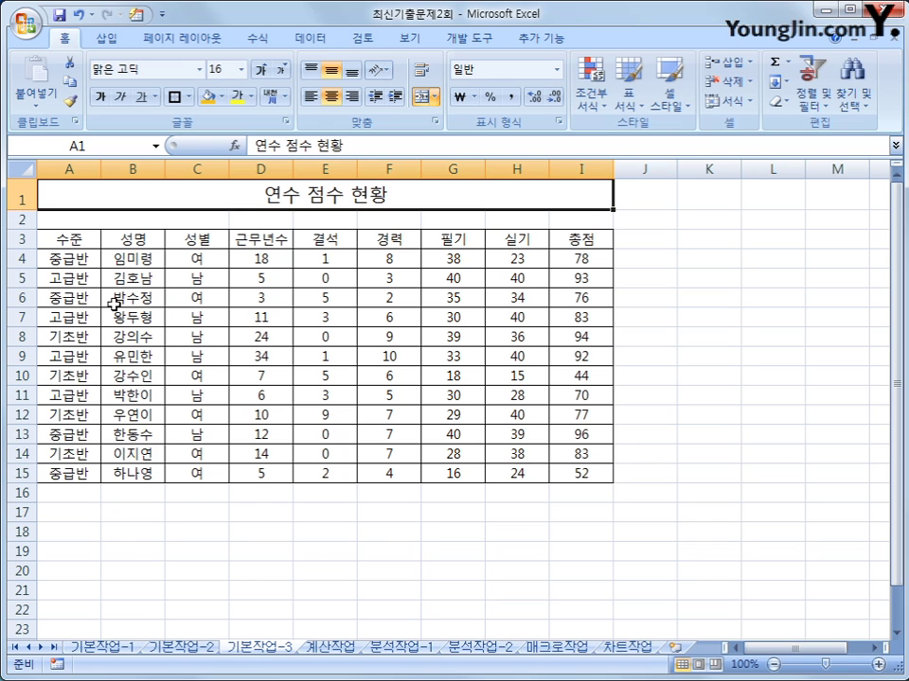
pyautogui.moveTo(69, 239); pyautogui.dragTo(559, 243)
pyautogui.click(634, 606)
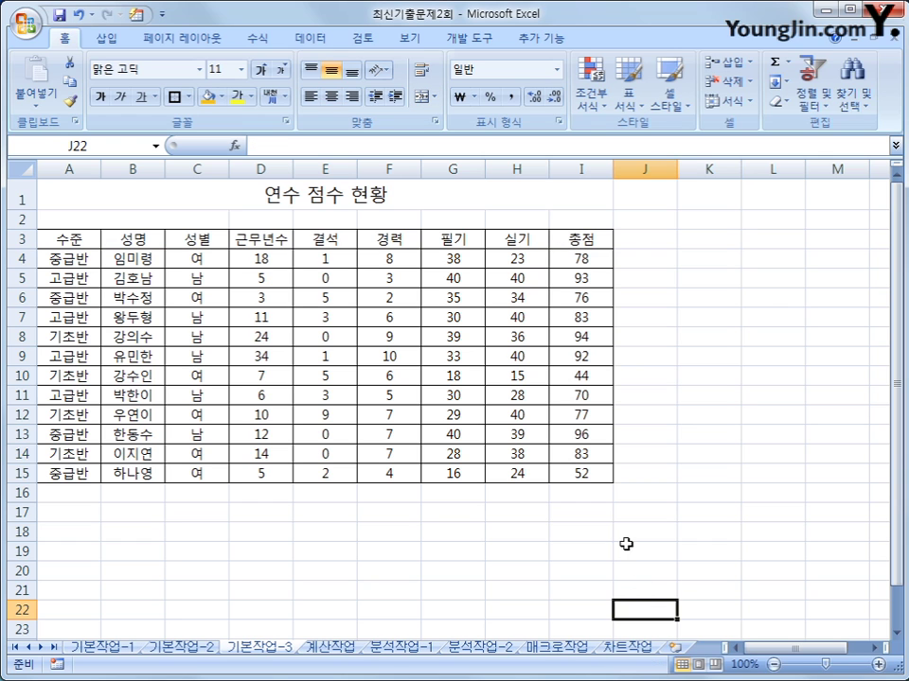
pyautogui.moveTo(599, 468); pyautogui.dragTo(61, 260)
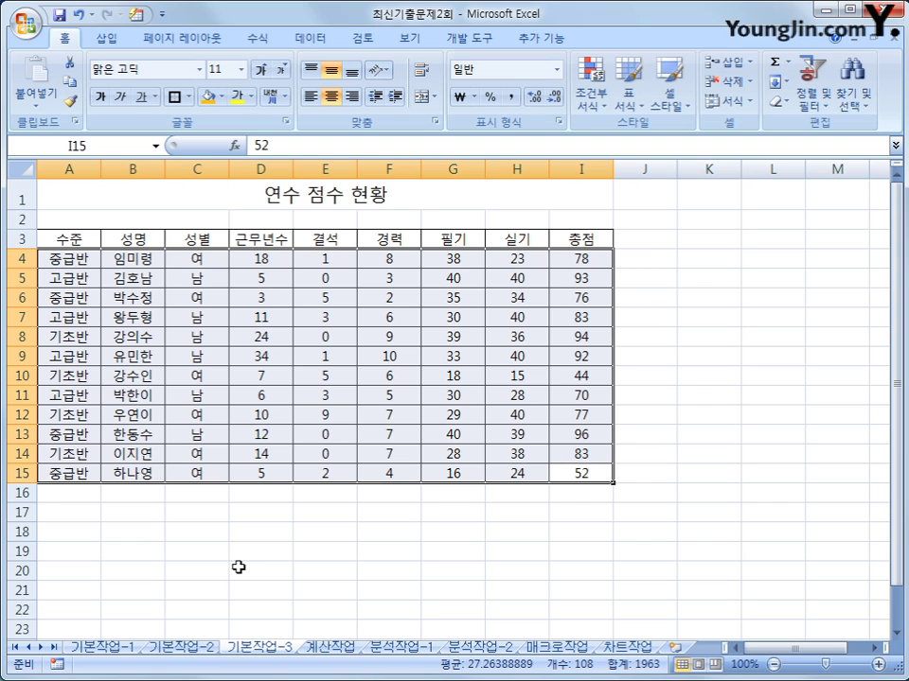
pyautogui.moveTo(73, 238); pyautogui.dragTo(566, 238)
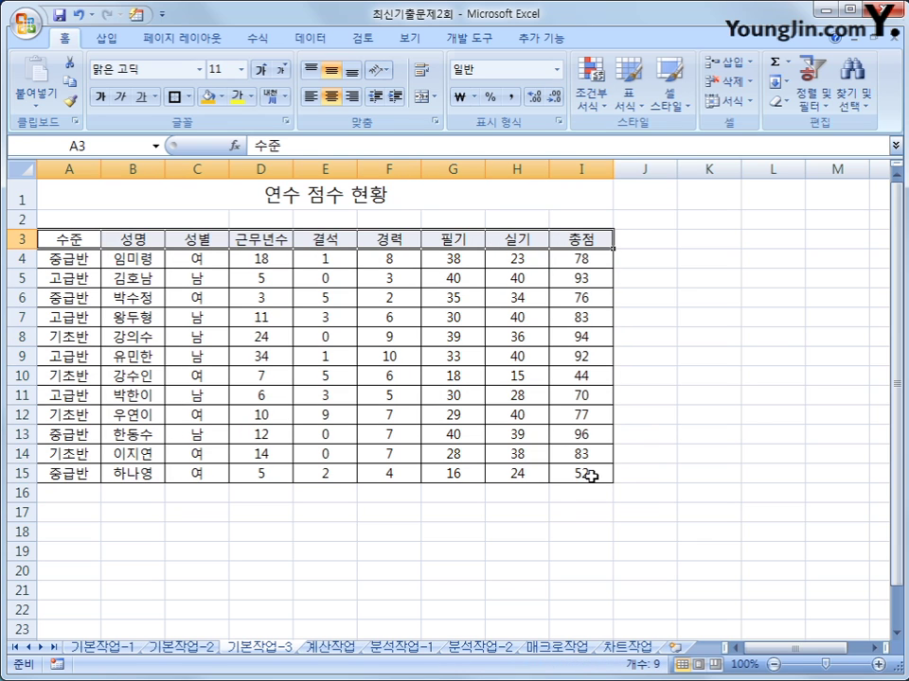
pyautogui.moveTo(590, 474); pyautogui.dragTo(37, 259)
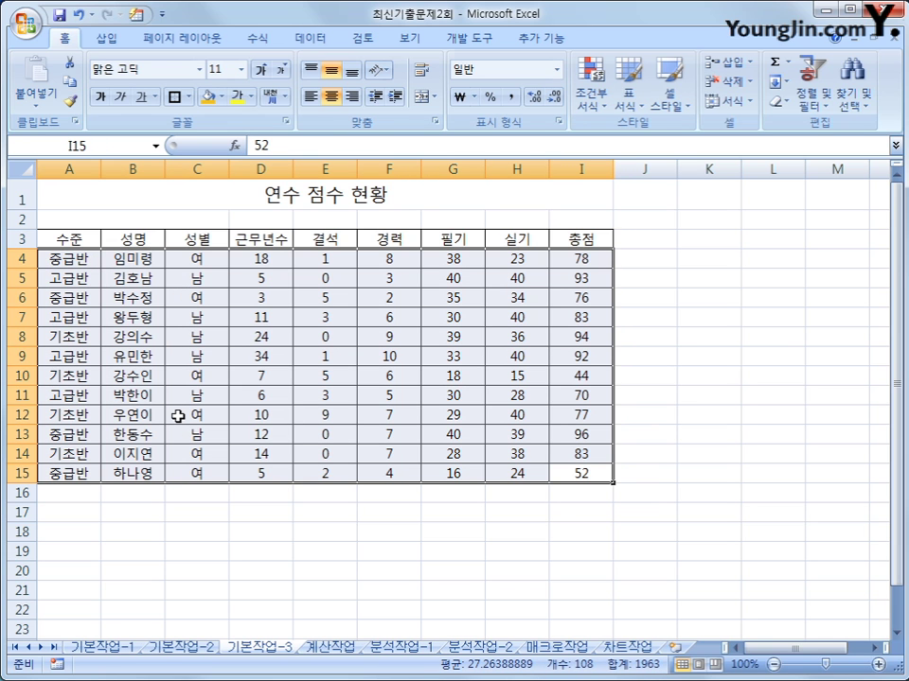
pyautogui.click(71, 259)
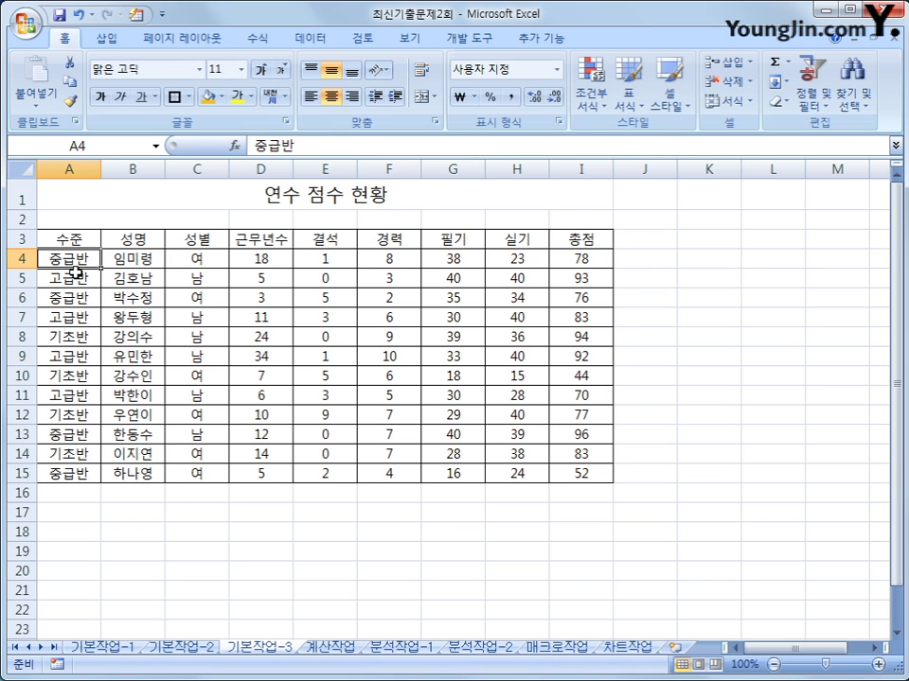
# Select the data range A4:I15 and start a new conditional formatting rule that uses a formula to determine the cells
pyautogui.moveTo(66, 258); pyautogui.dragTo(582, 472)
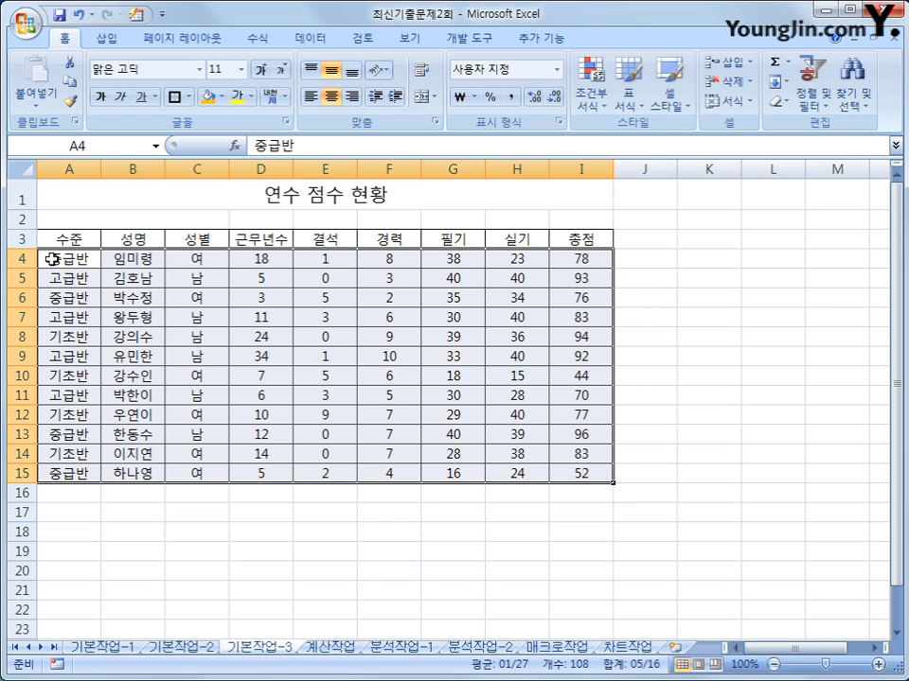
pyautogui.moveTo(60, 260); pyautogui.dragTo(584, 481)
pyautogui.click(584, 111)
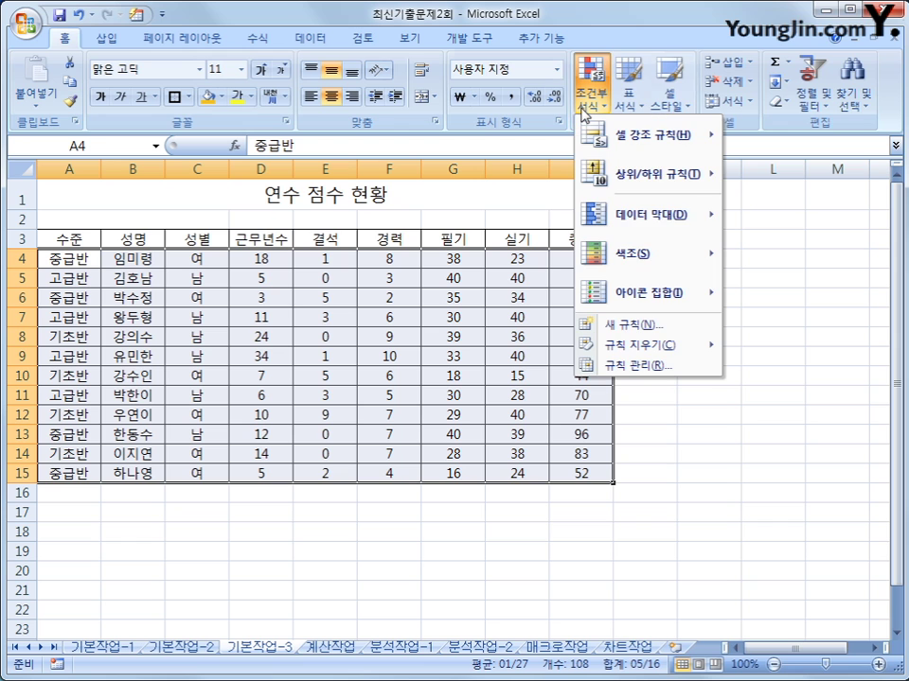
pyautogui.click(640, 327)
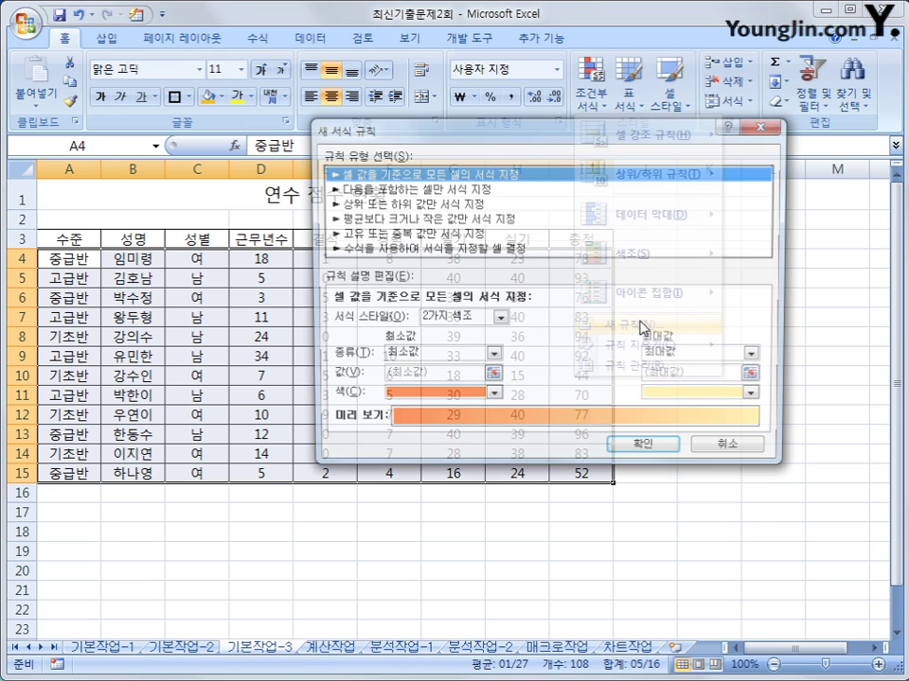
pyautogui.moveTo(562, 140); pyautogui.dragTo(539, 166)
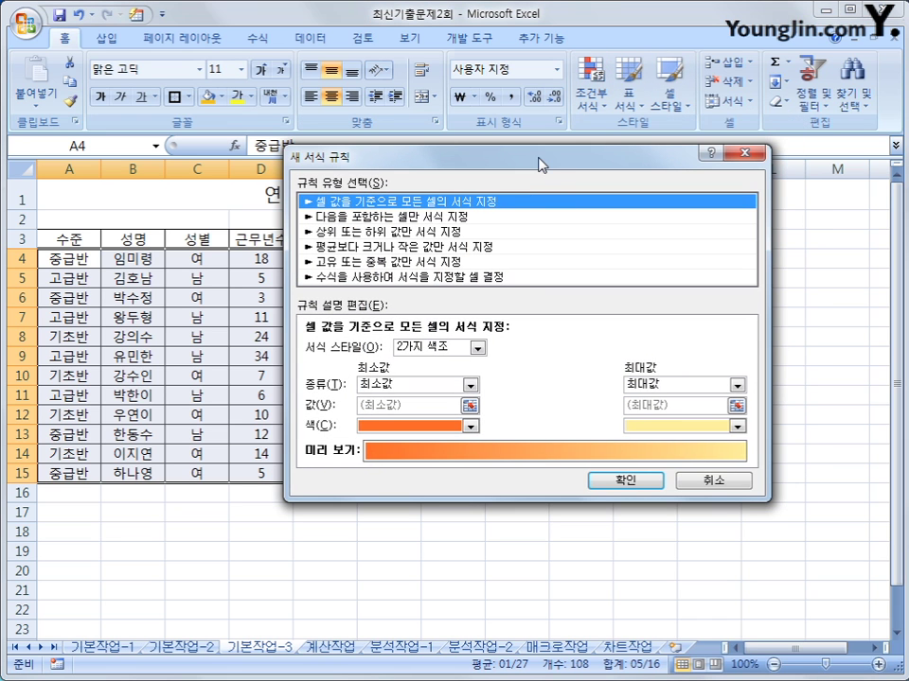
pyautogui.click(516, 278)
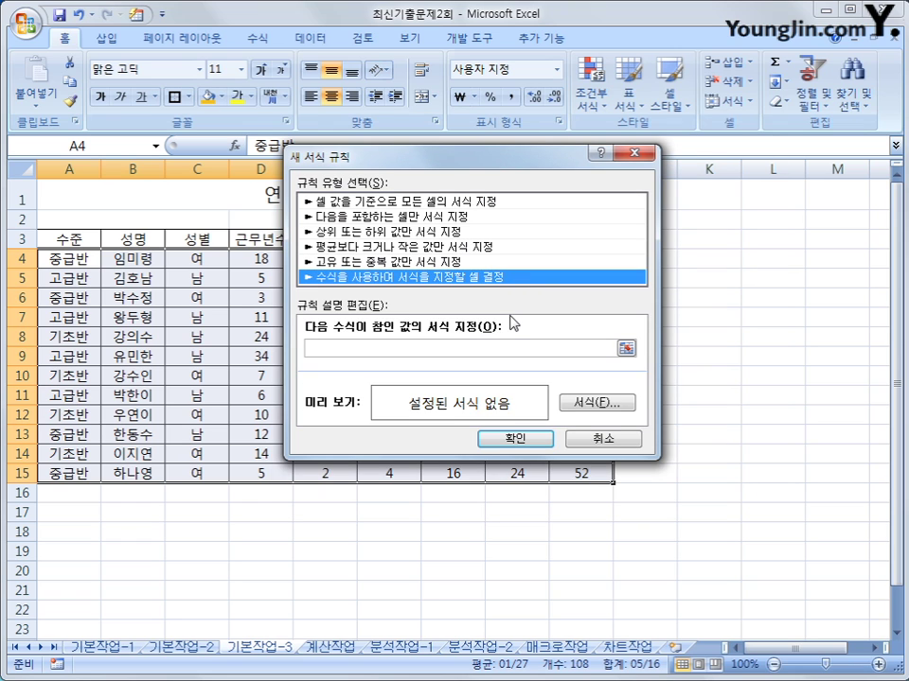
pyautogui.click(500, 350)
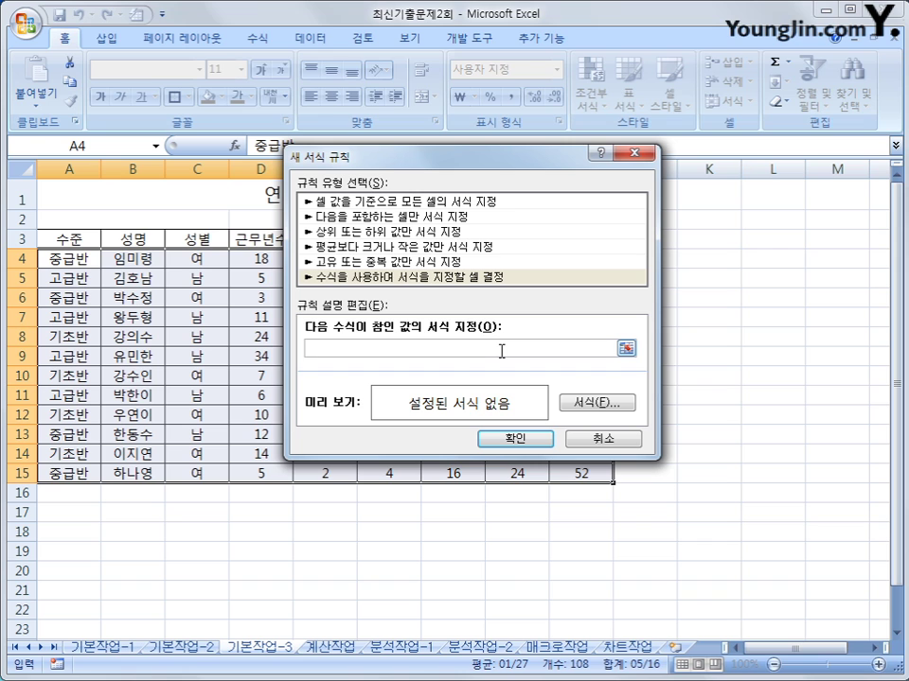
pyautogui.moveTo(489, 159); pyautogui.dragTo(627, 177)
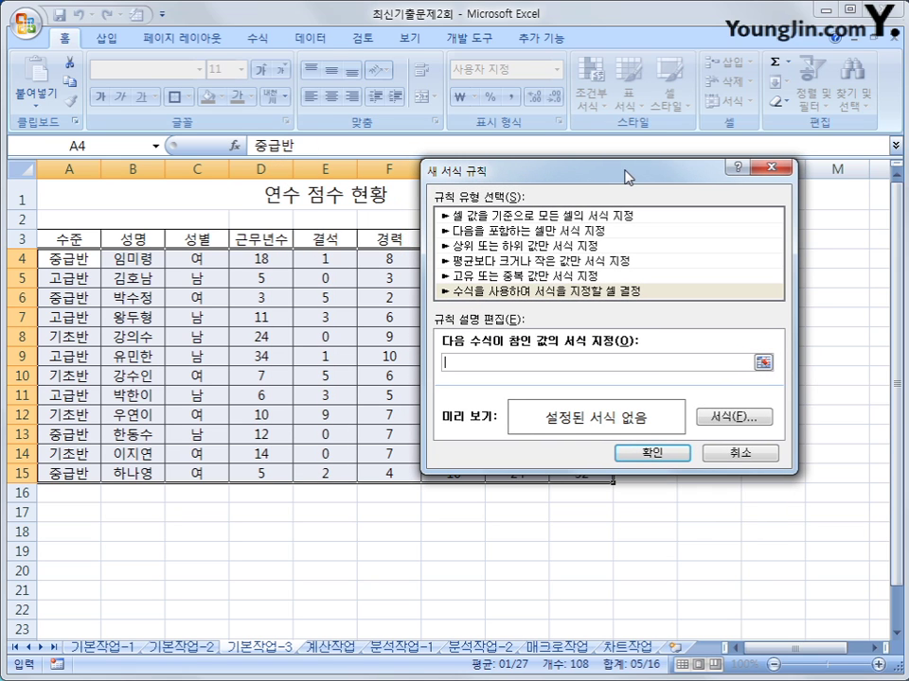
# Begin the rule formula with an AND function whose first condition is $C4="여"
pyautogui.write('ㅋ')
pyautogui.press('BackSpace')
pyautogui.write('=a')
pyautogui.press('BackSpace')
pyautogui.write('and(')
pyautogui.click(192, 259)
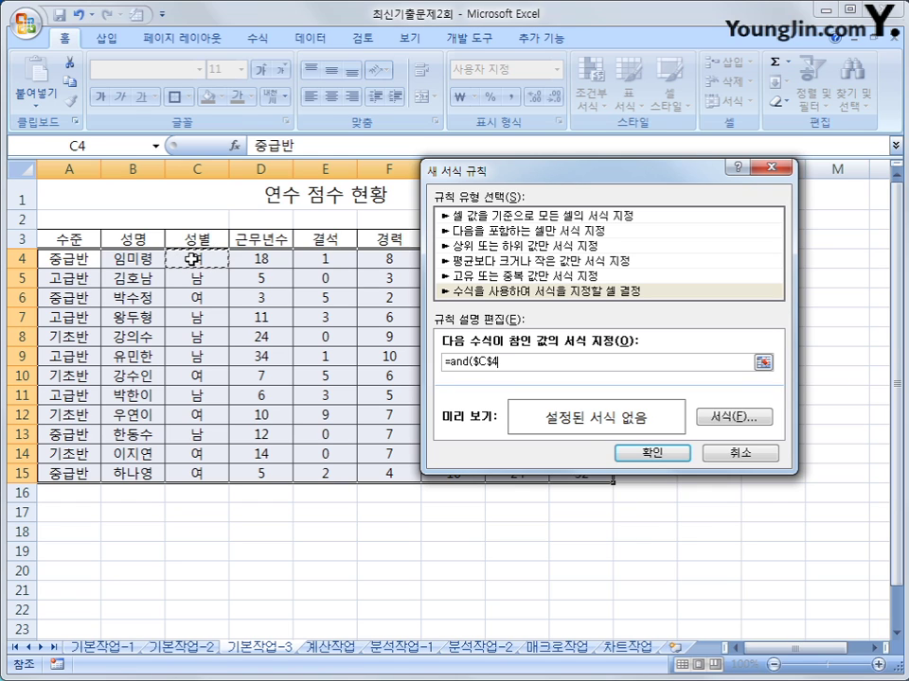
pyautogui.press('F4')
pyautogui.press('F4')
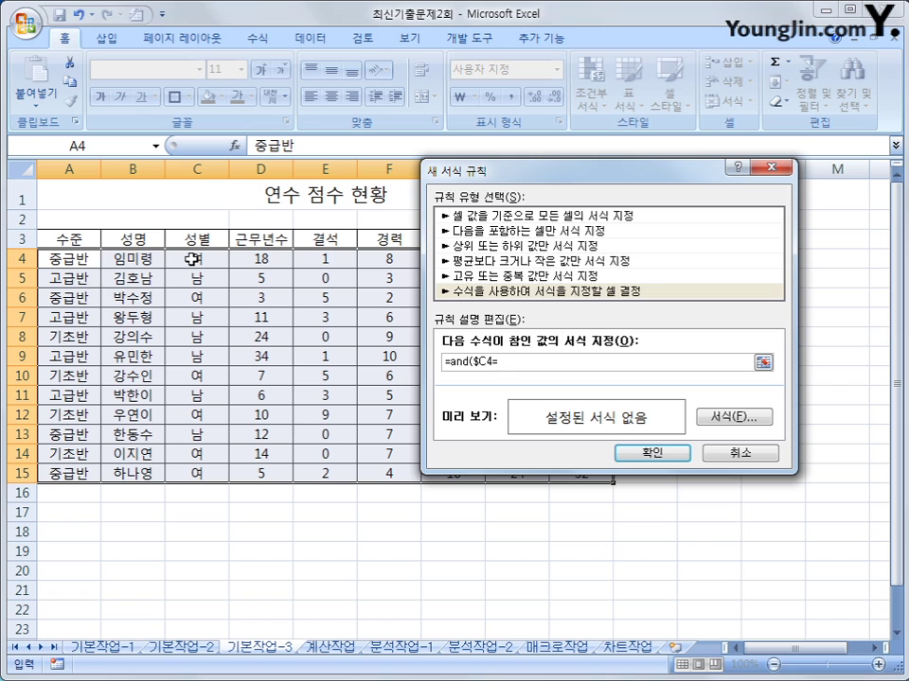
pyautogui.write('"여",')
# Add $I4>=70 as the second condition and close the AND function in the rule formula
pyautogui.moveTo(532, 171); pyautogui.dragTo(605, 295)
pyautogui.click(568, 259)
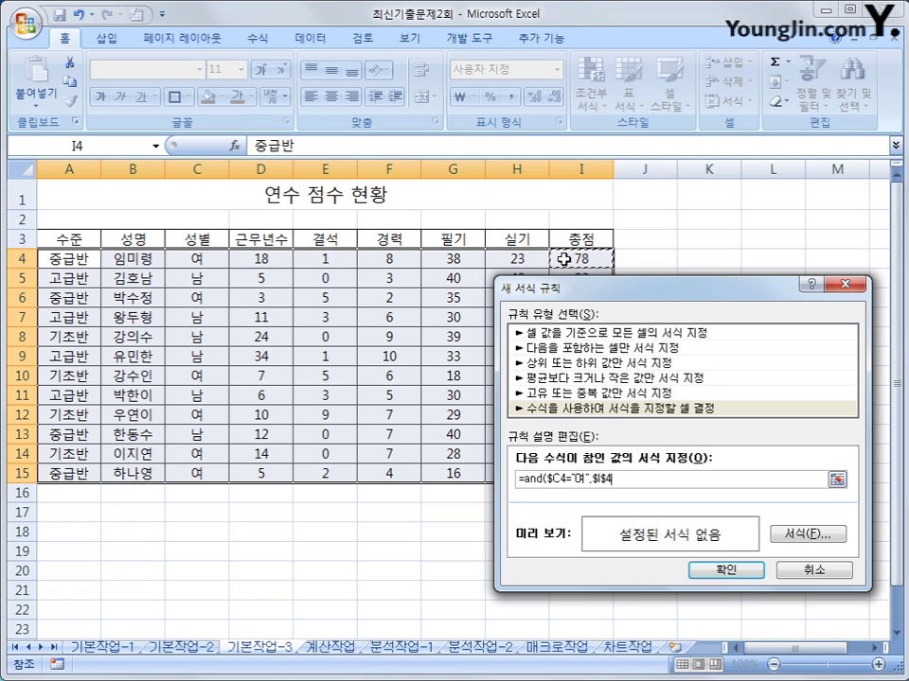
pyautogui.press('F4')
pyautogui.press('F4')
pyautogui.write('>=')
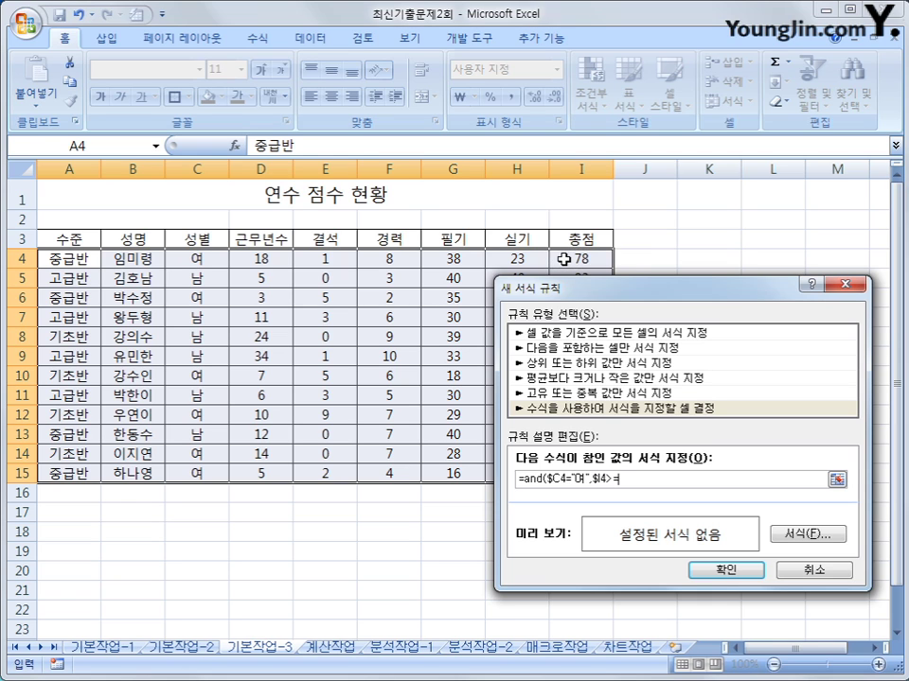
pyautogui.write('70)')
# Set the rule's font colour to the standard blue and apply the conditional formatting rule to the range
pyautogui.click(808, 536)
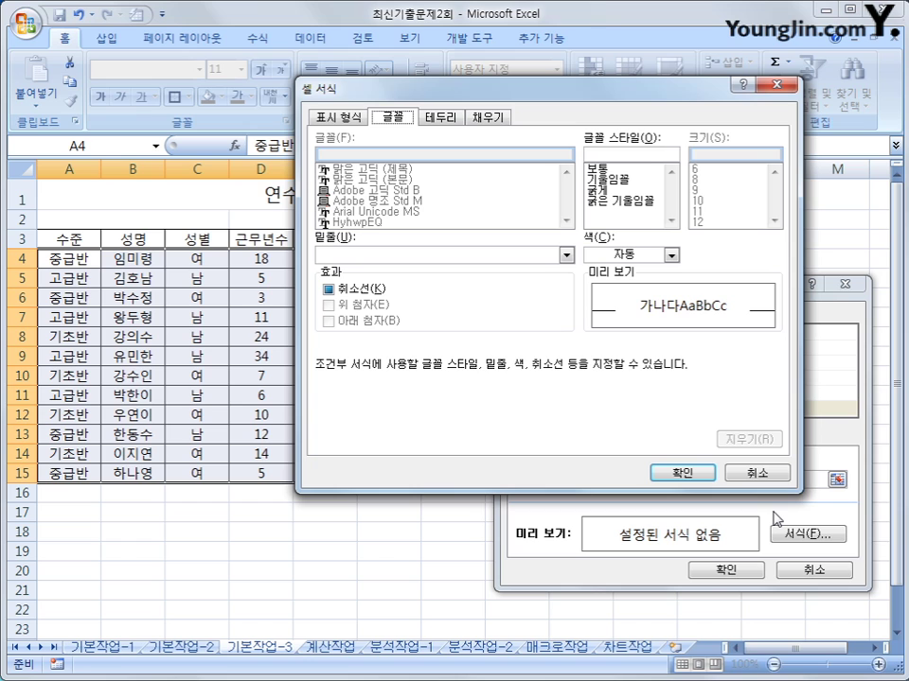
pyautogui.click(649, 257)
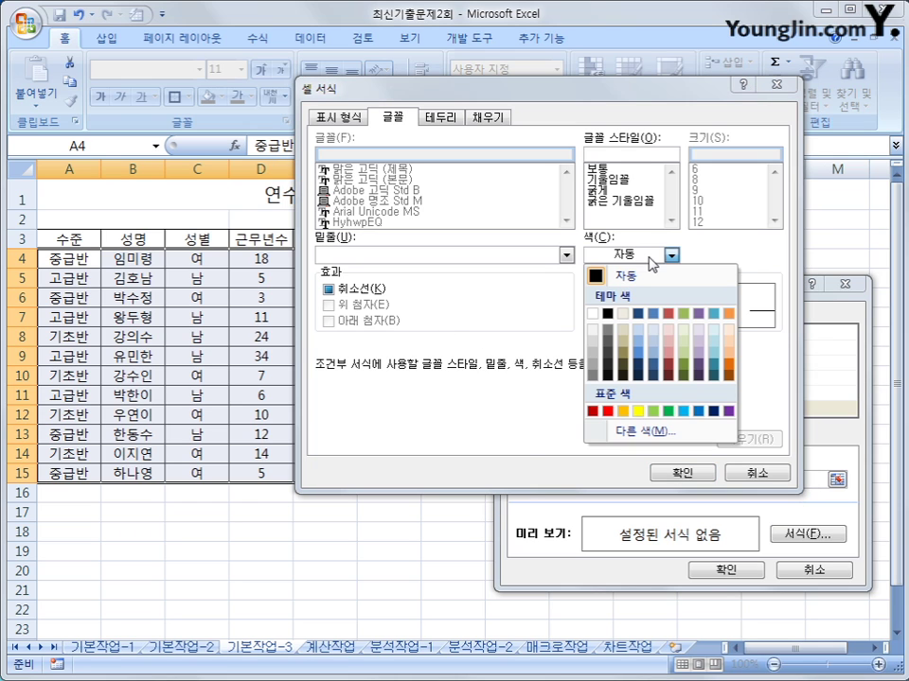
pyautogui.click(699, 412)
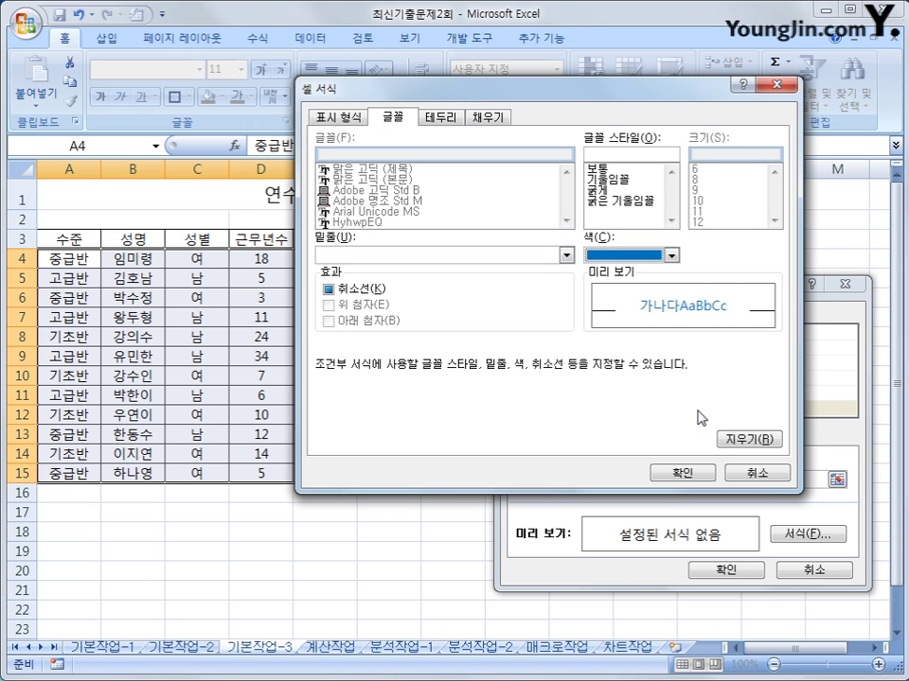
pyautogui.click(682, 473)
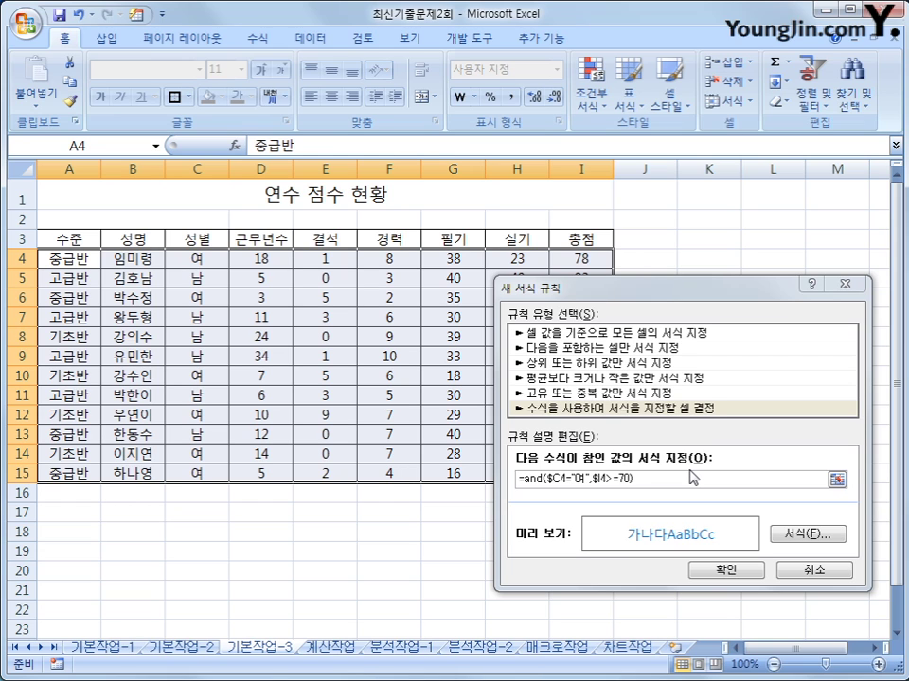
pyautogui.click(725, 569)
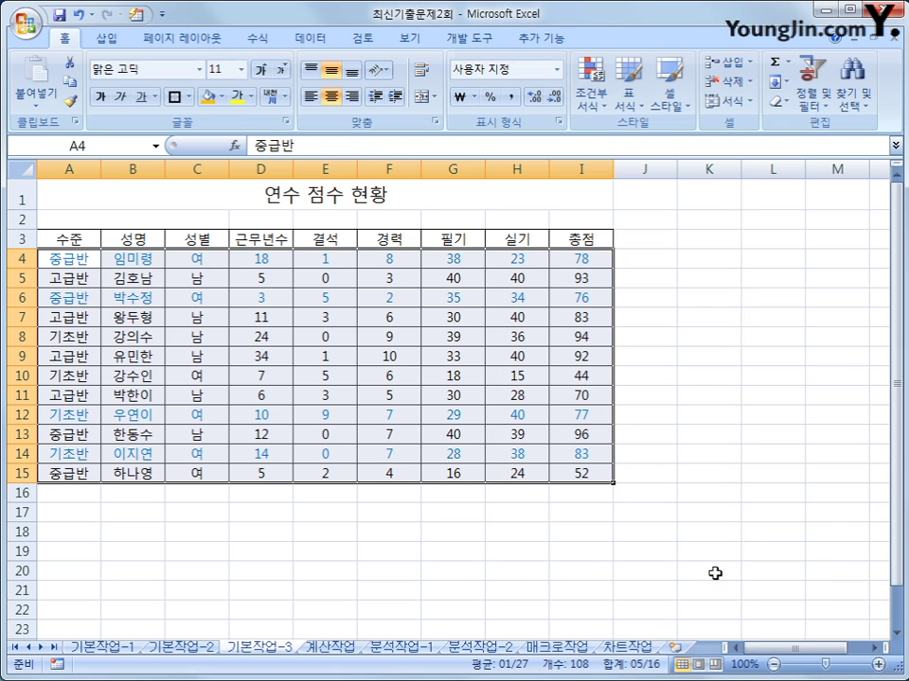
# Check the gender cell C4 and the 총점 cells I4, I6, I12 and I14 against the rule's conditions
pyautogui.click(184, 263)
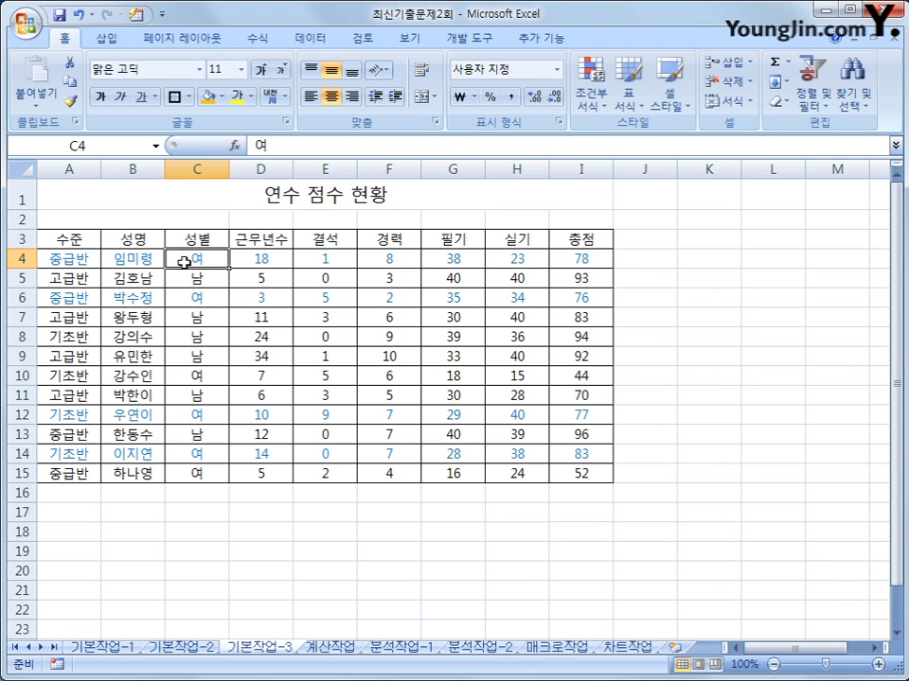
pyautogui.click(584, 257)
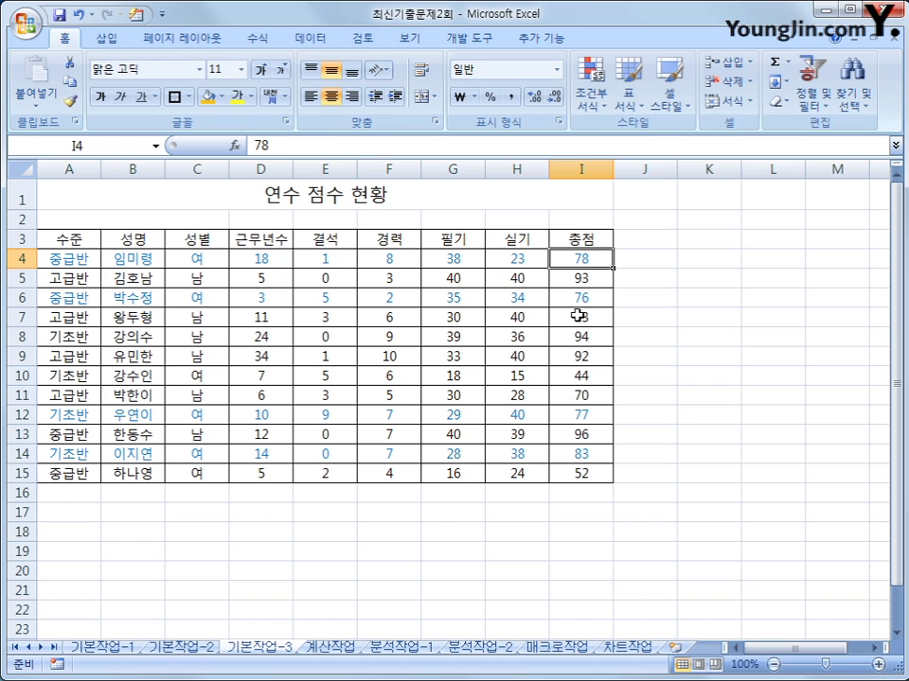
pyautogui.click(579, 297)
pyautogui.click(579, 413)
pyautogui.click(582, 455)
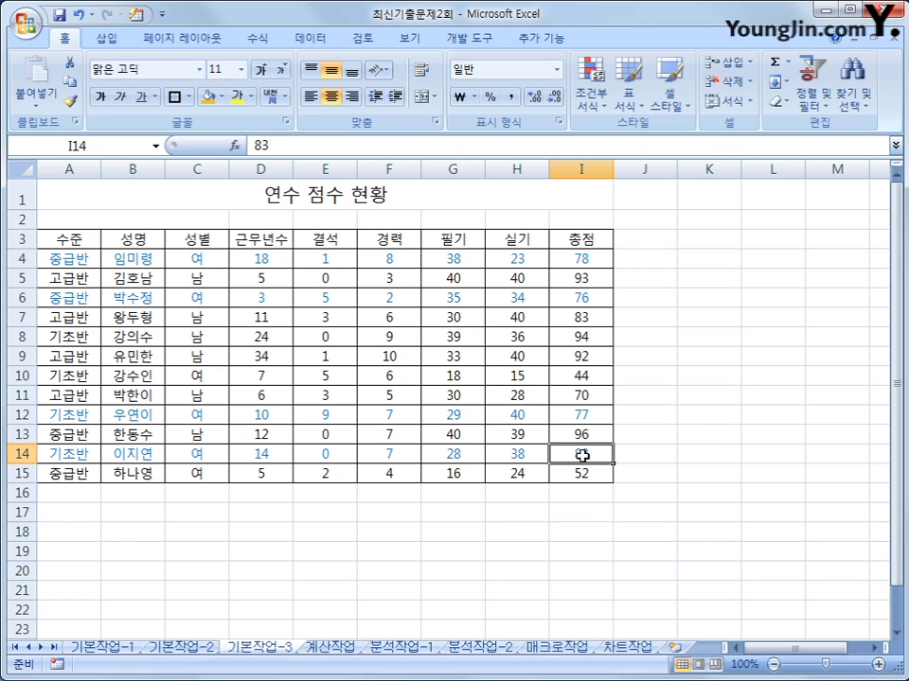
# Switch to the 계산작업 sheet and examine the 색상 column and model names B3:B11 of 표1
pyautogui.click(338, 649)
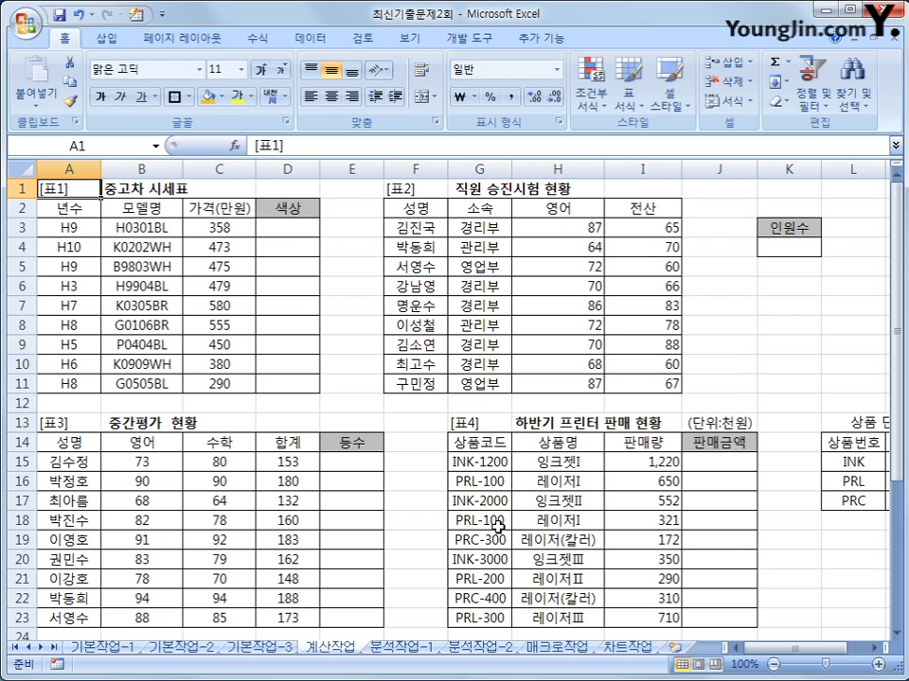
pyautogui.click(279, 223)
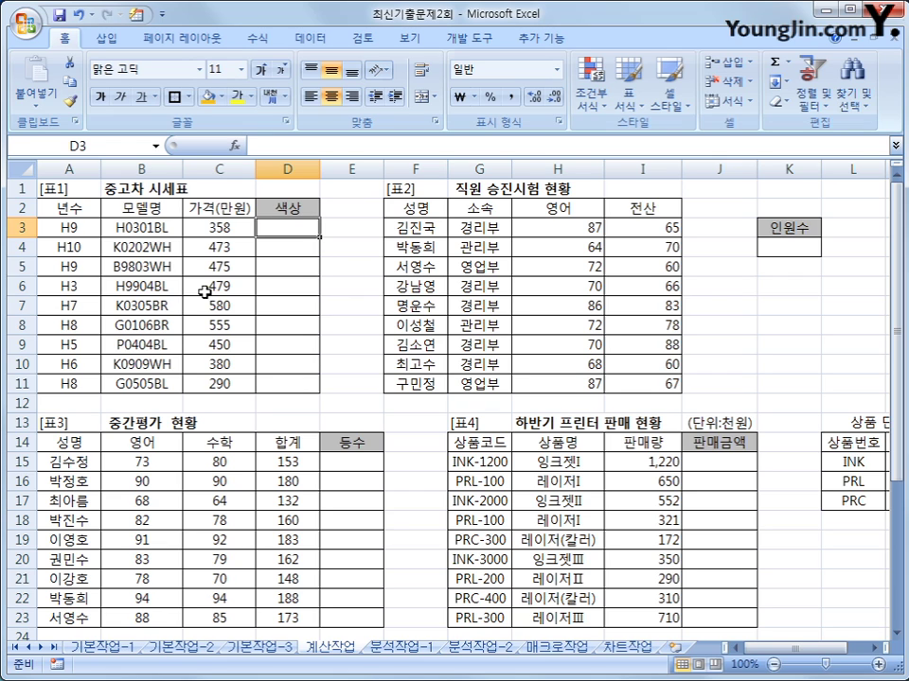
pyautogui.click(147, 227)
pyautogui.moveTo(148, 227); pyautogui.dragTo(153, 383)
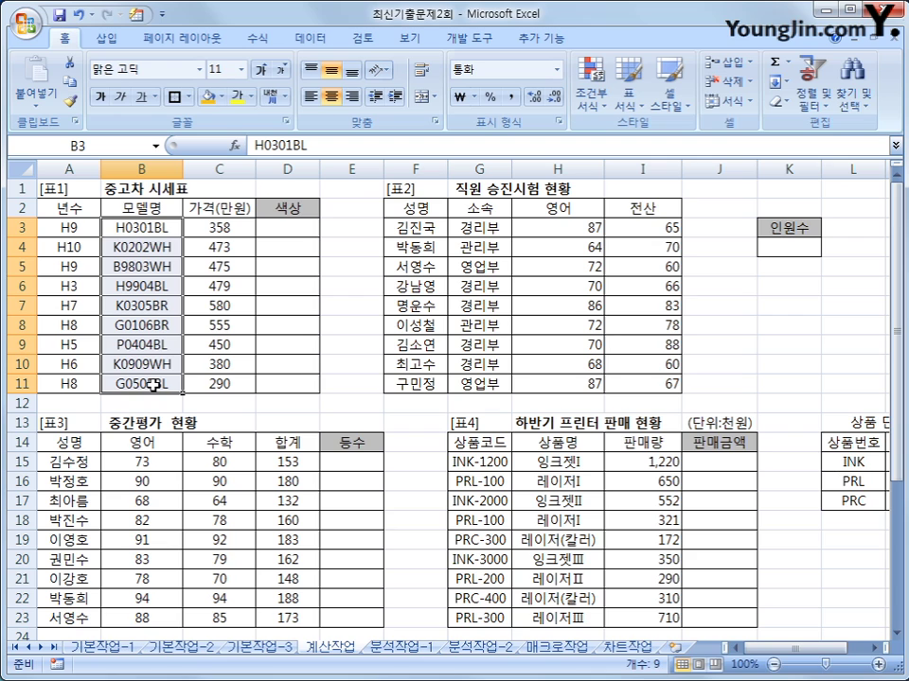
# Insert a RIGHT function in cell D3 with B3 as the text and 2 as the number of characters
pyautogui.click(284, 226)
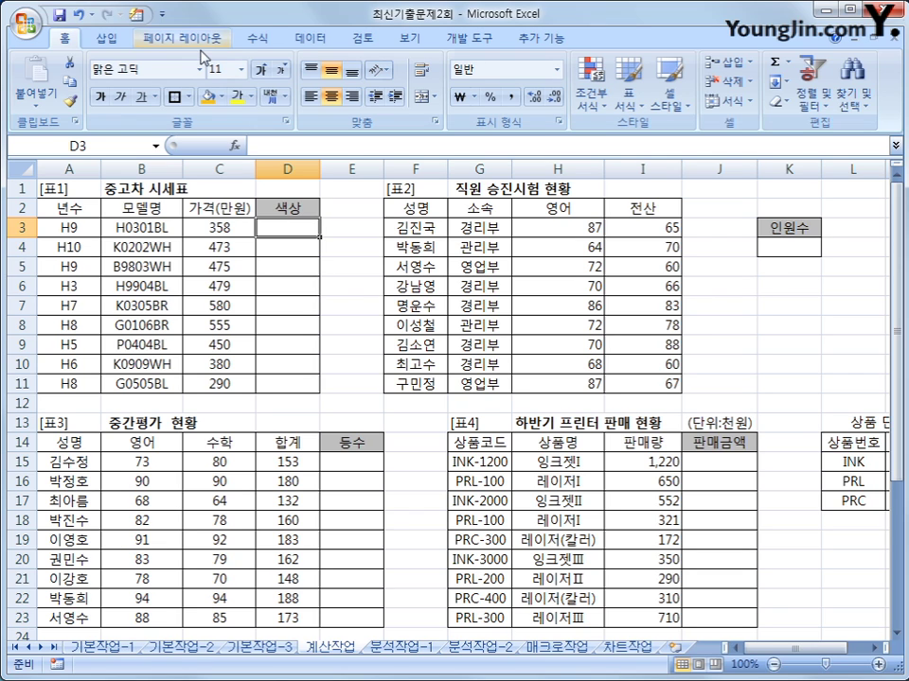
pyautogui.click(248, 42)
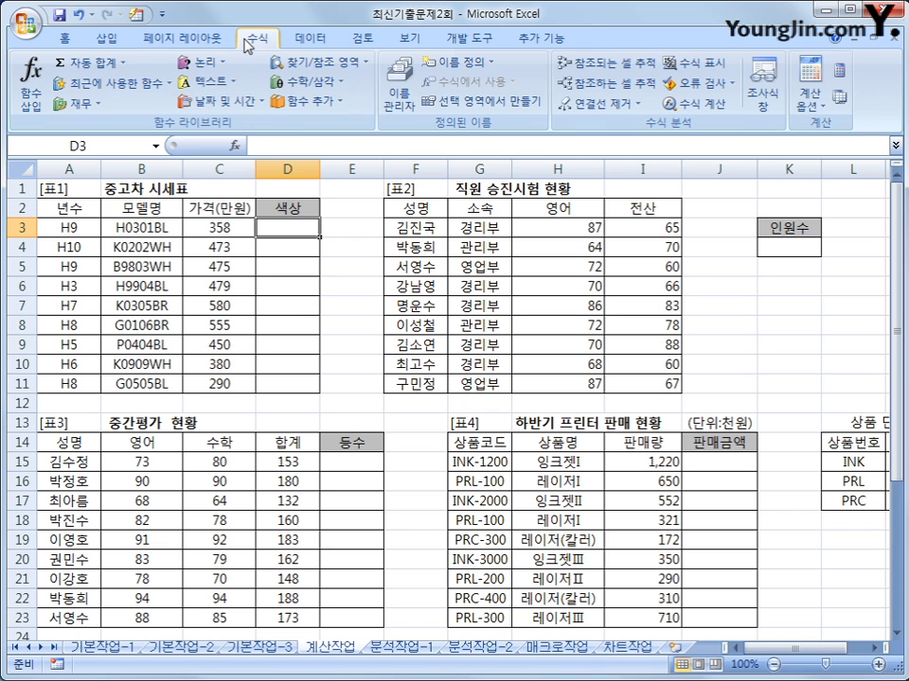
pyautogui.click(226, 82)
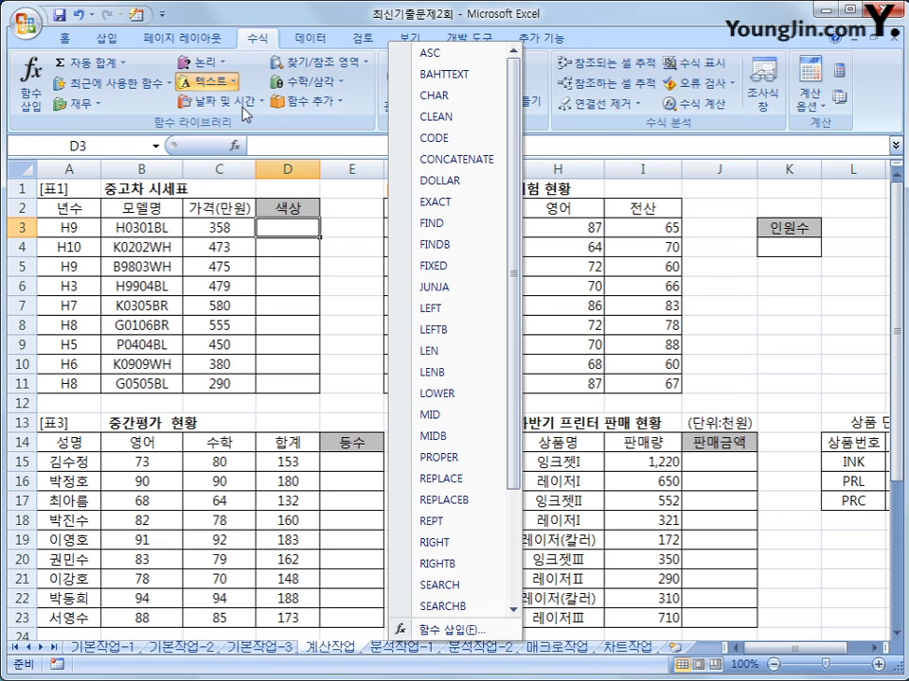
pyautogui.click(470, 552)
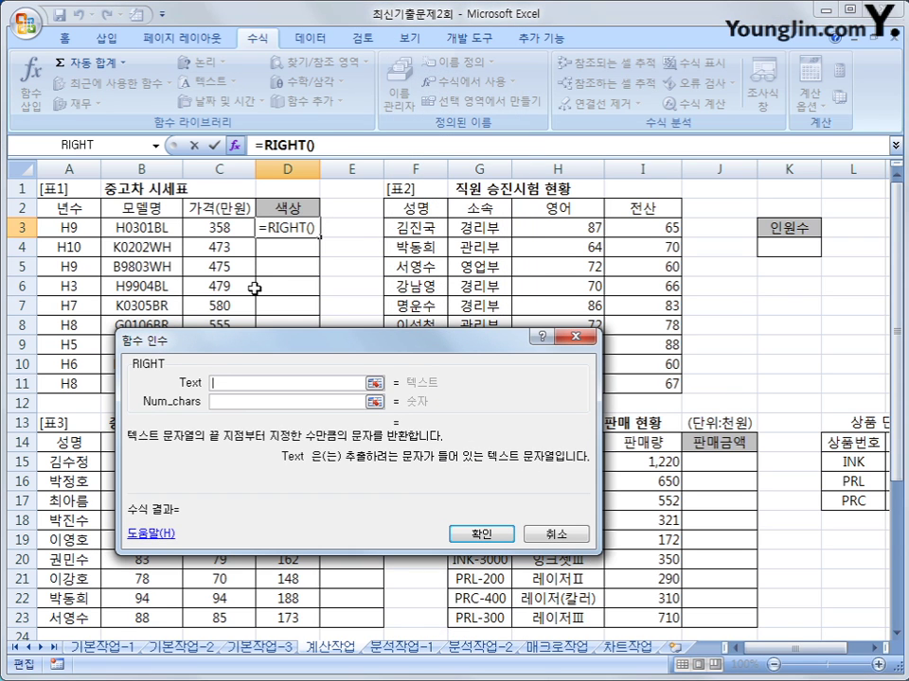
pyautogui.click(142, 228)
pyautogui.click(236, 403)
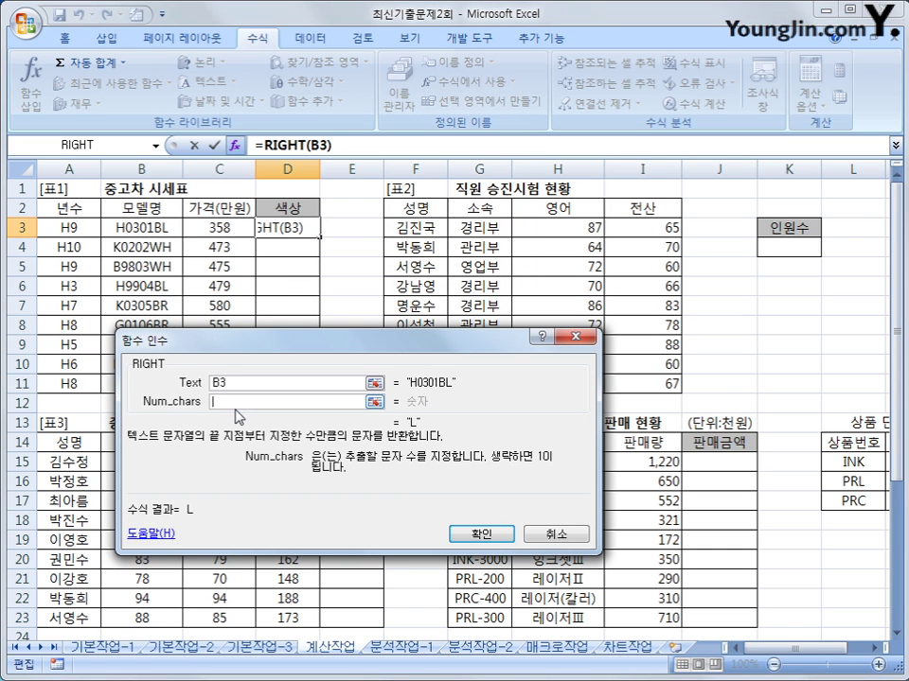
pyautogui.write('2')
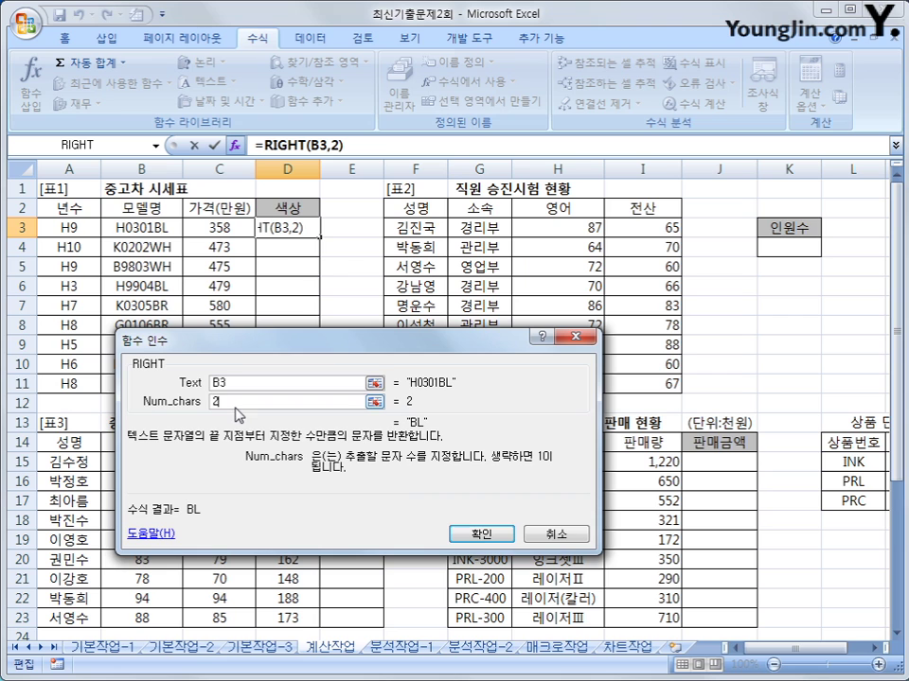
pyautogui.click(483, 541)
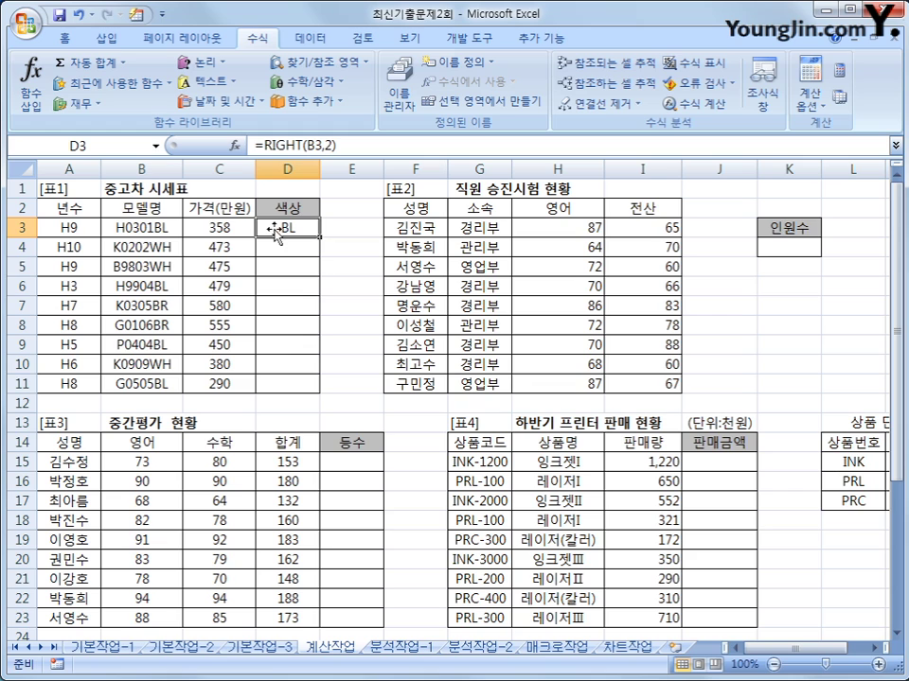
# Replace the RIGHT formula in cell D3 with an IF function
pyautogui.moveTo(264, 146); pyautogui.dragTo(389, 153)
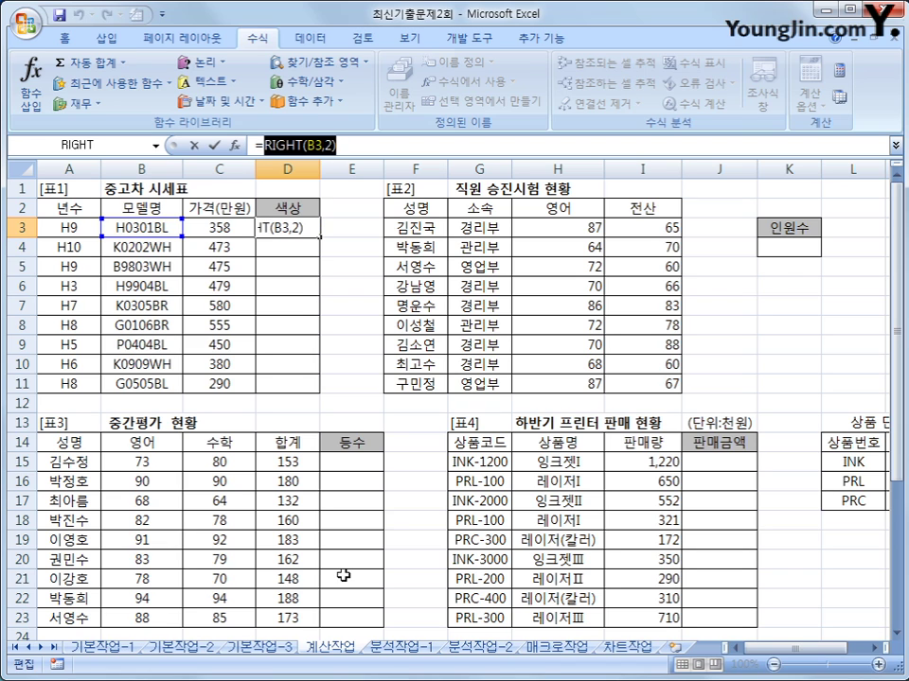
pyautogui.press('Delete')
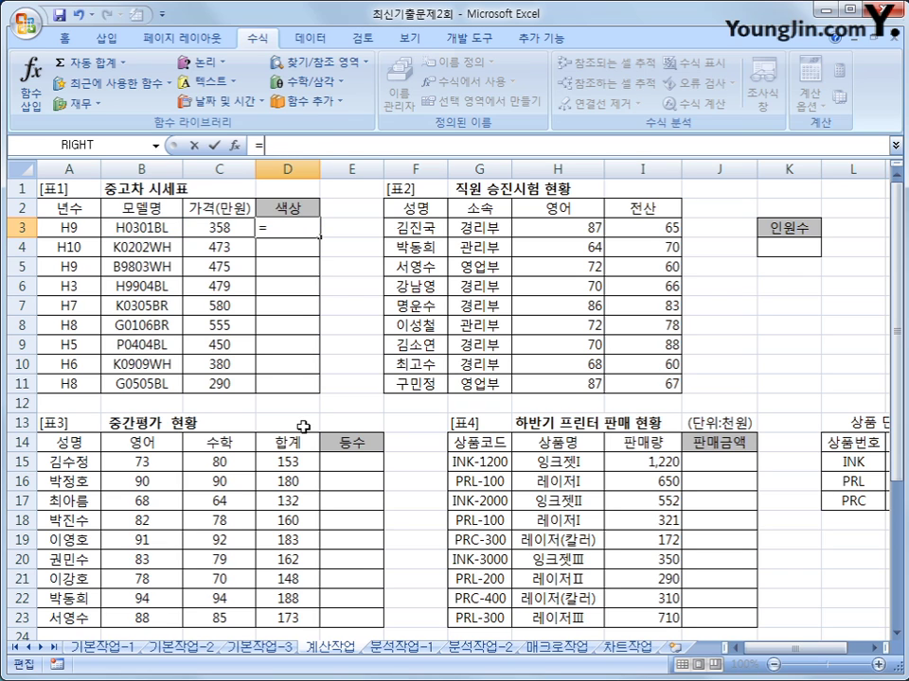
pyautogui.click(225, 62)
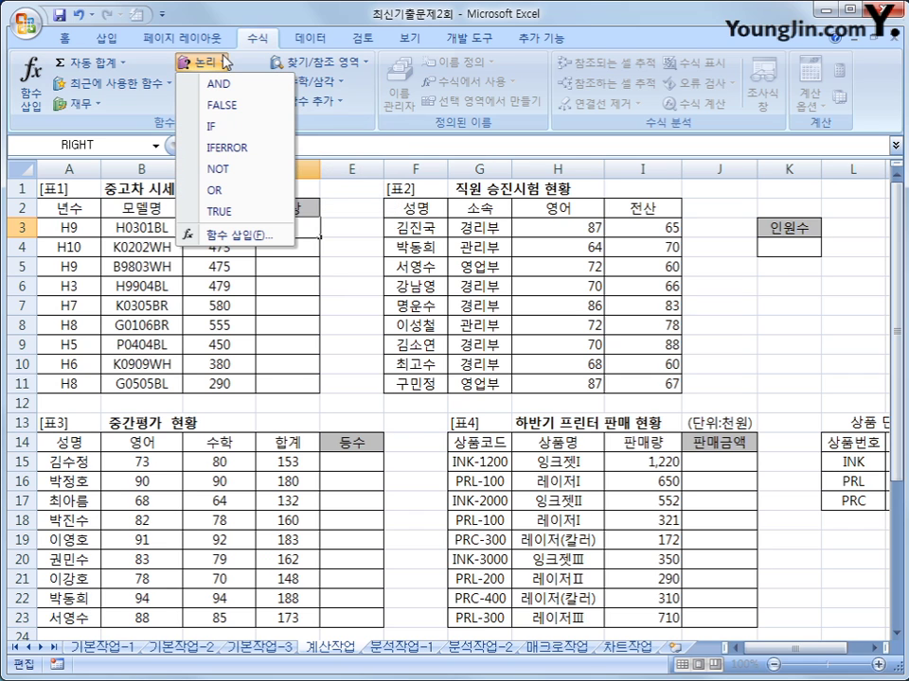
pyautogui.click(223, 127)
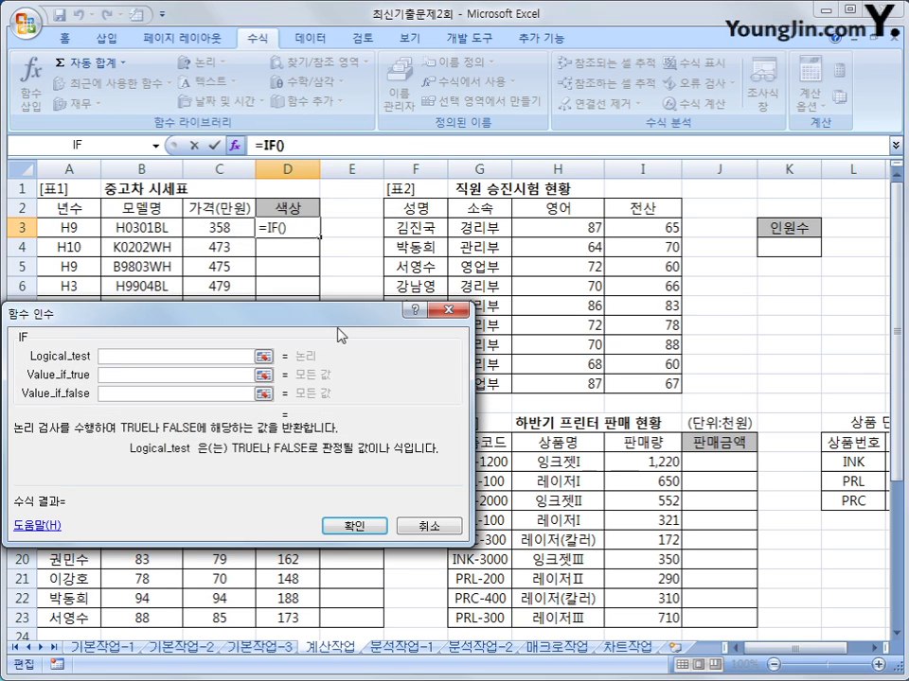
pyautogui.moveTo(334, 318); pyautogui.dragTo(705, 298)
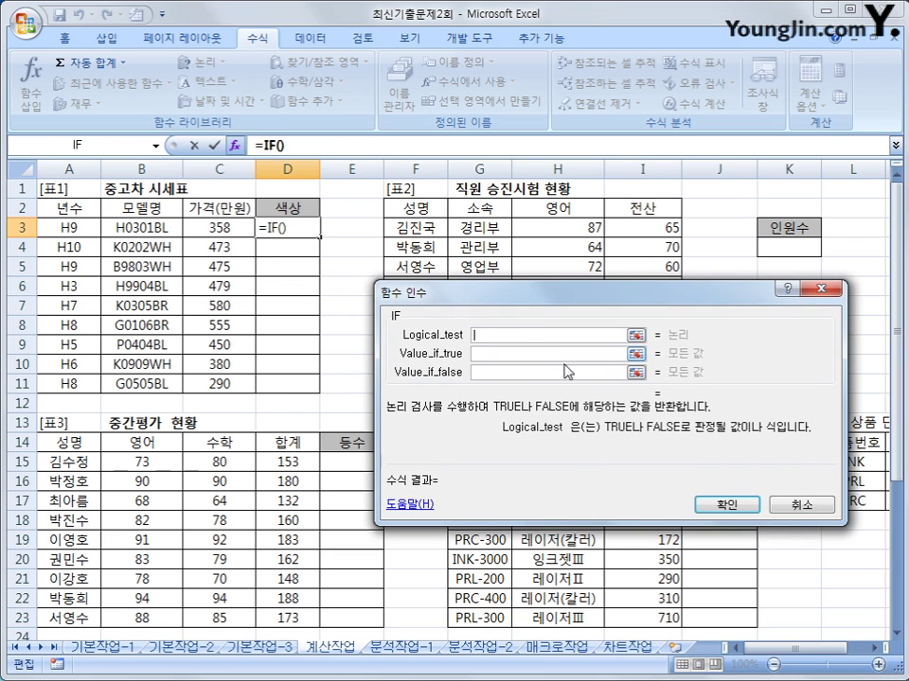
# Set the IF function's logical test to RIGHT(B3,2)="BR" and its true value to "갈색"
pyautogui.write('RIGHT(B3,2)')
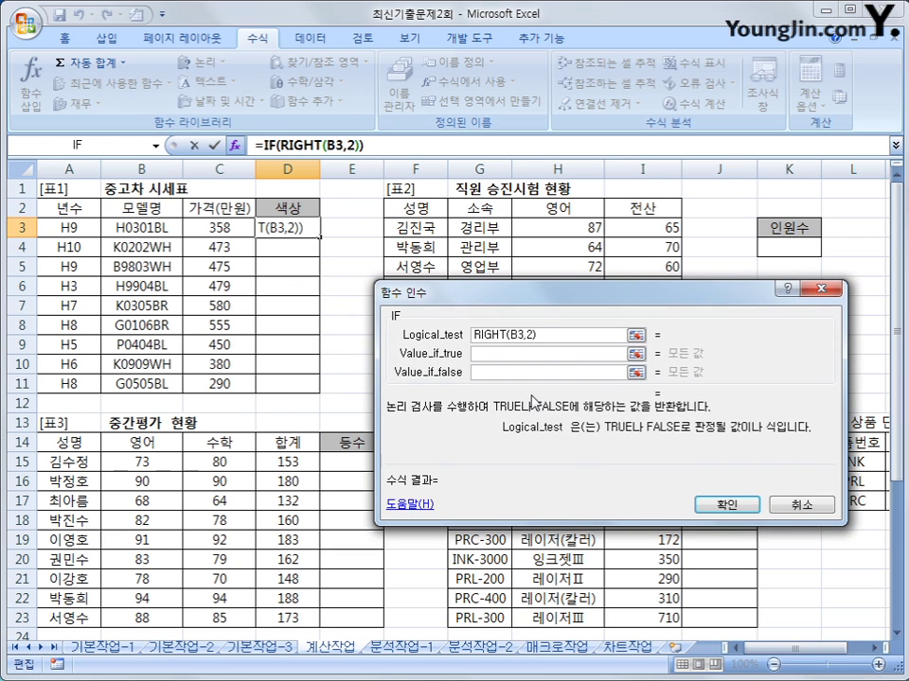
pyautogui.write('="B')
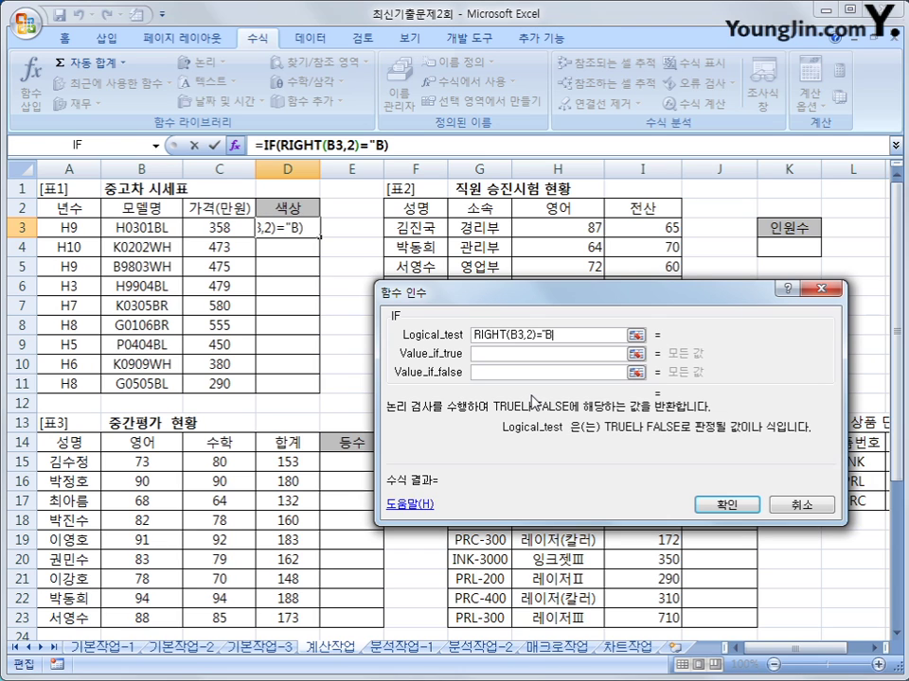
pyautogui.write('R"')
pyautogui.press('Tab')
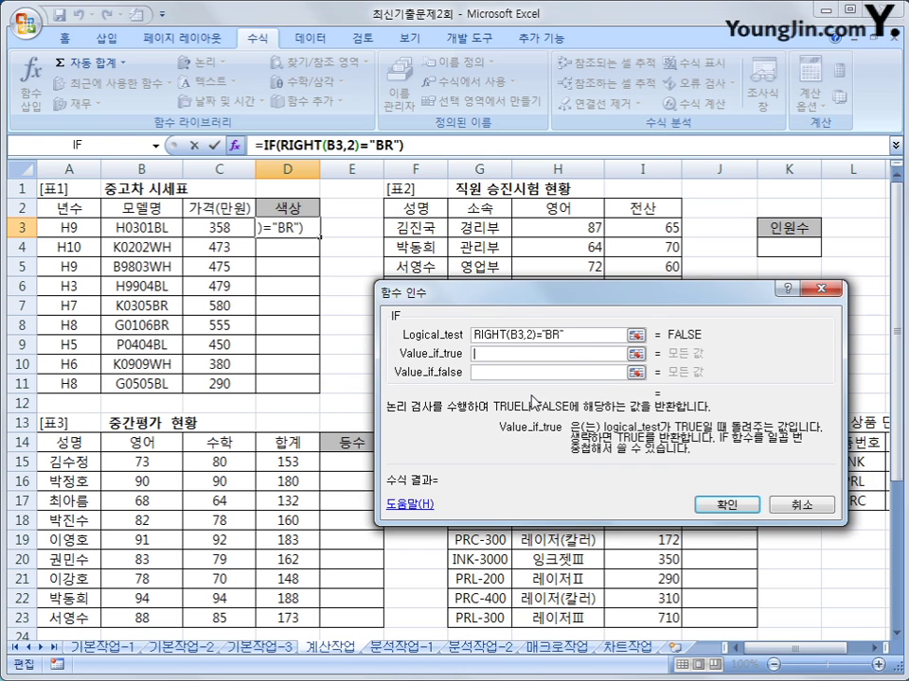
pyautogui.write('r')
pyautogui.press('BackSpace')
pyautogui.write('갈색')
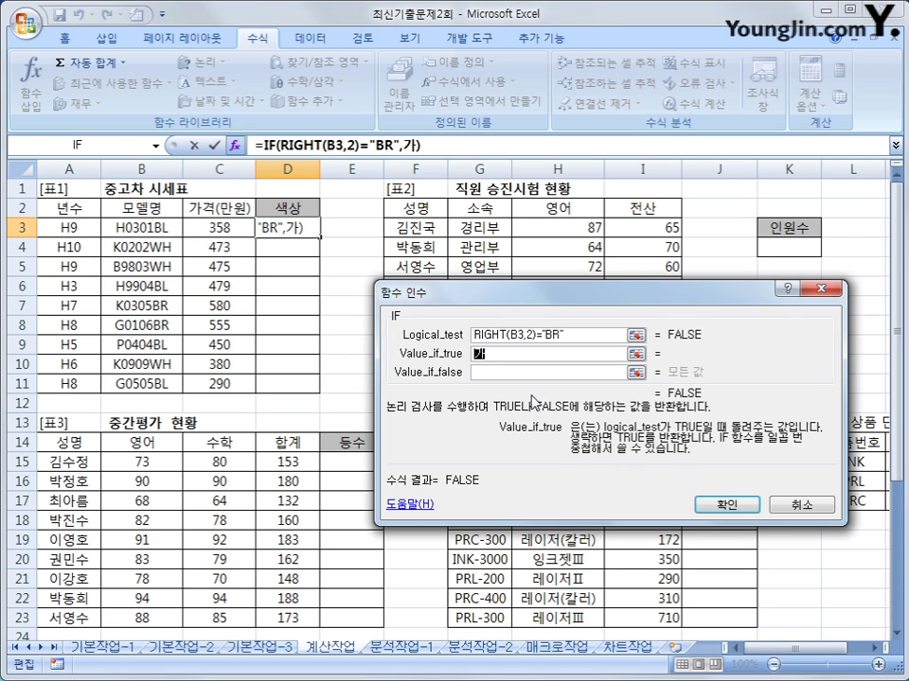
pyautogui.press('Tab')
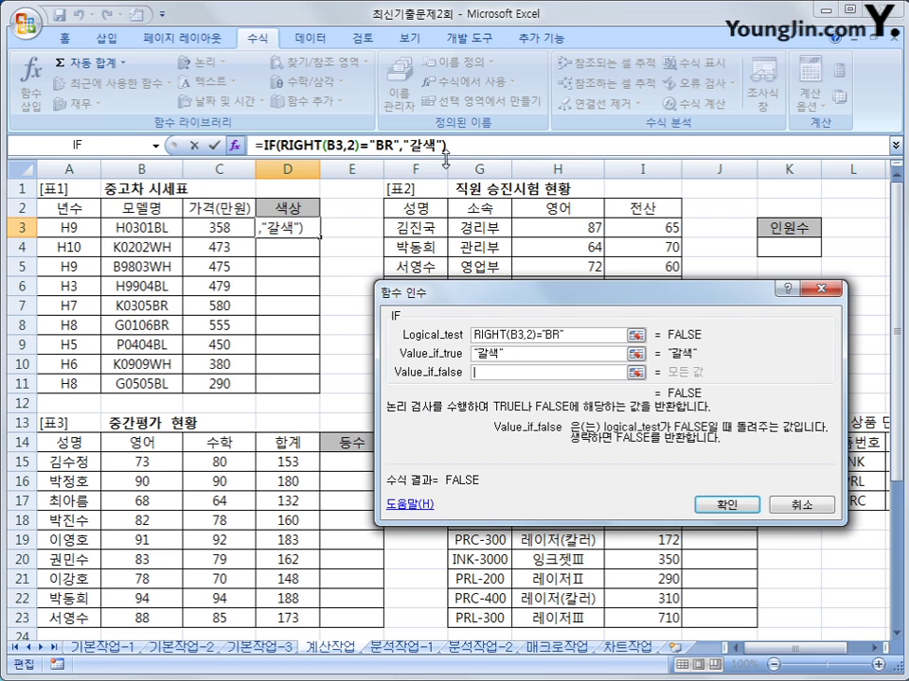
# Nest a second IF as the false value, with logical test RIGHT(B3,2)="BL" and true value "검정색"
pyautogui.moveTo(518, 297); pyautogui.dragTo(473, 205)
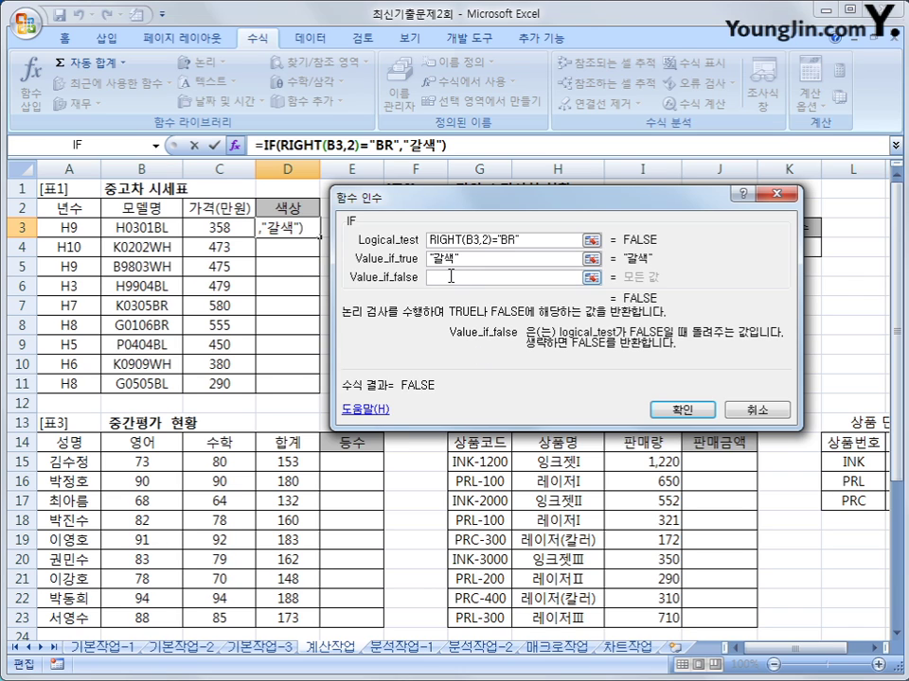
pyautogui.click(79, 149)
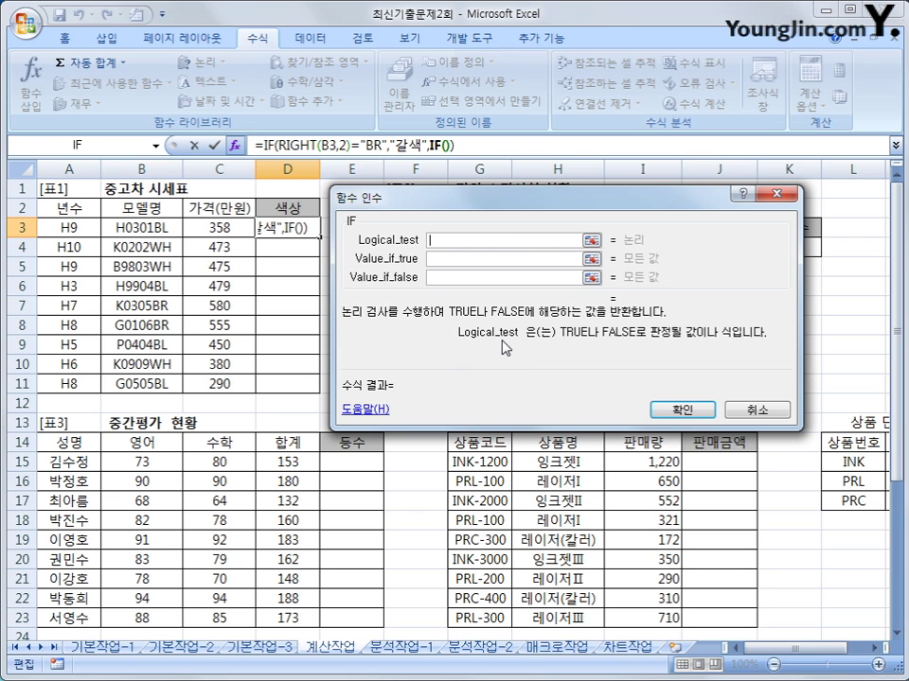
pyautogui.write('RIGHT(B3,2)="')
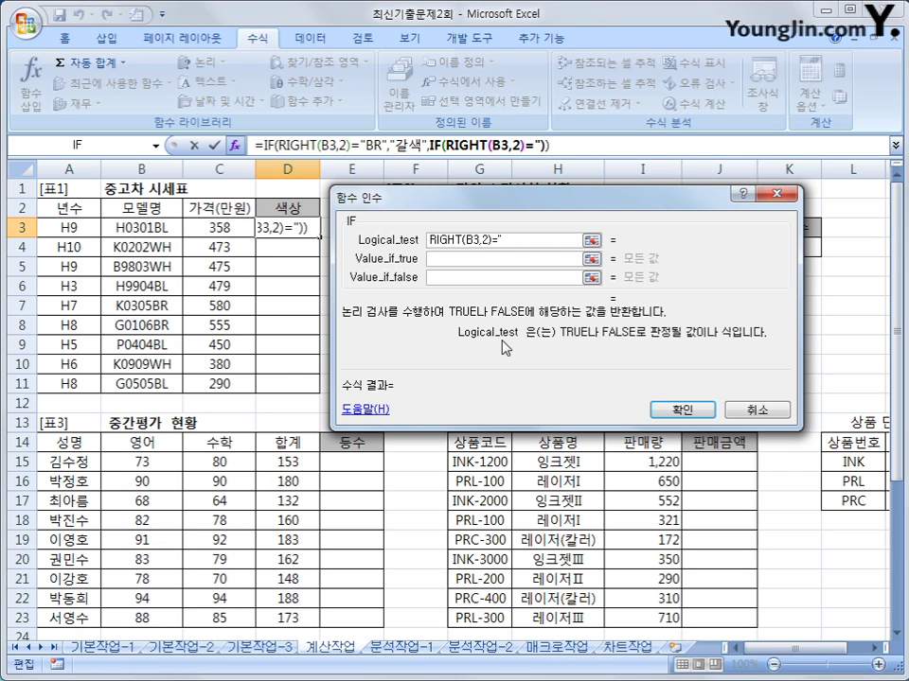
pyautogui.write('b')
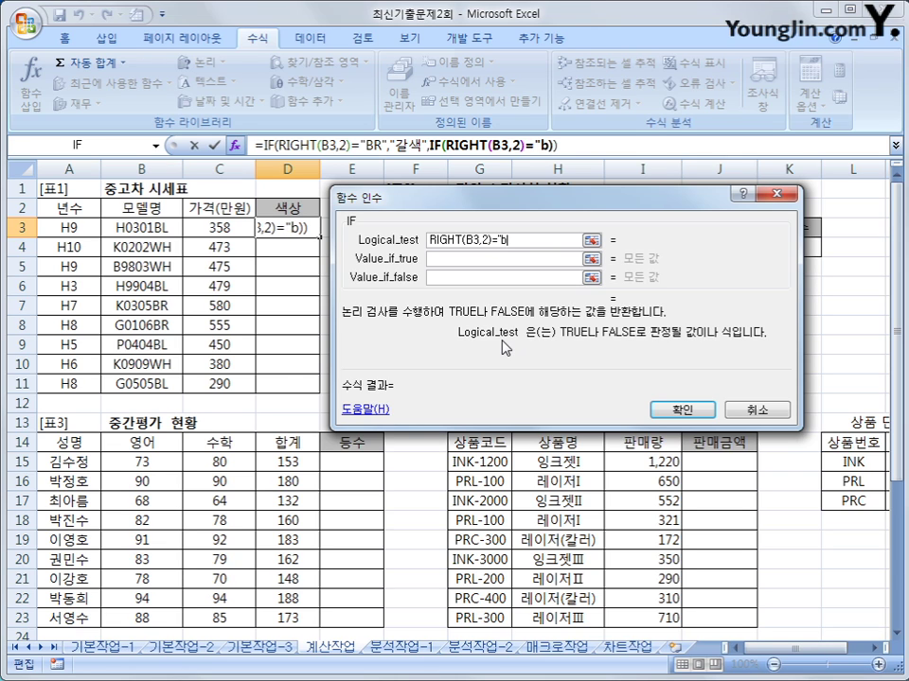
pyautogui.press('BackSpace')
pyautogui.write('BL')
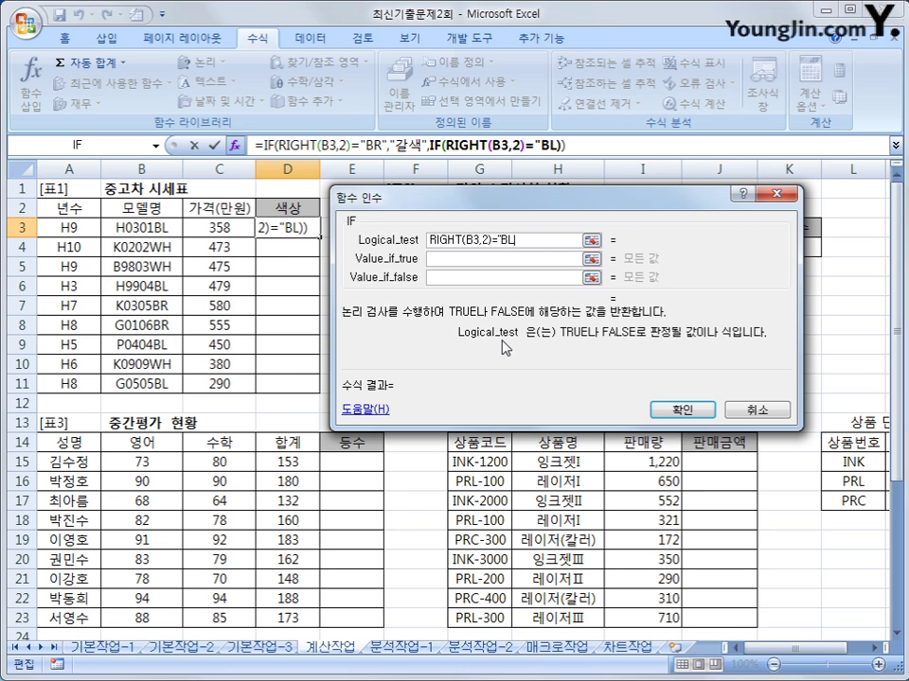
pyautogui.write('"')
pyautogui.press('Tab')
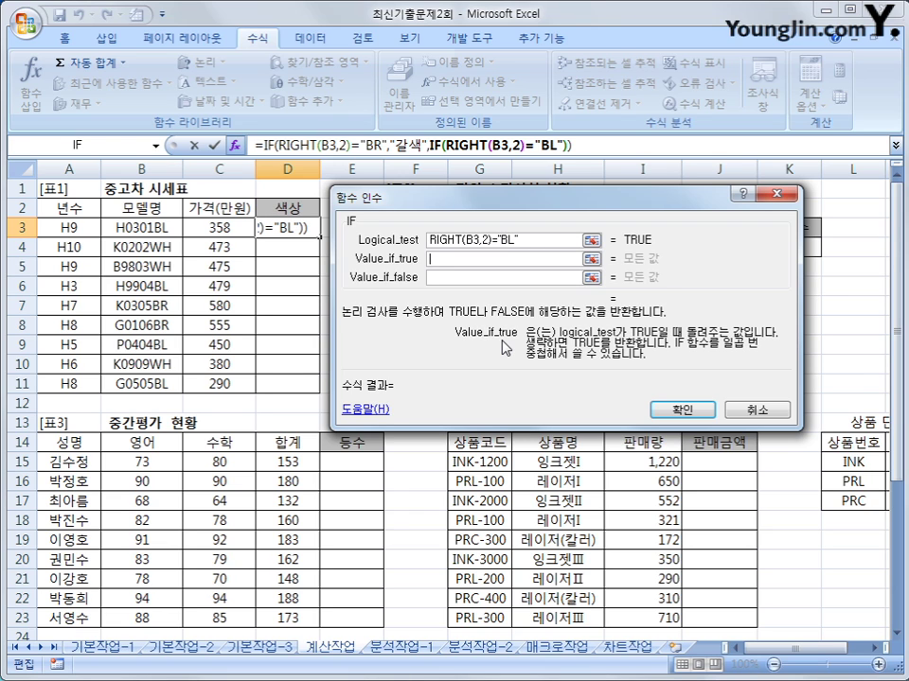
pyautogui.write('검정색')
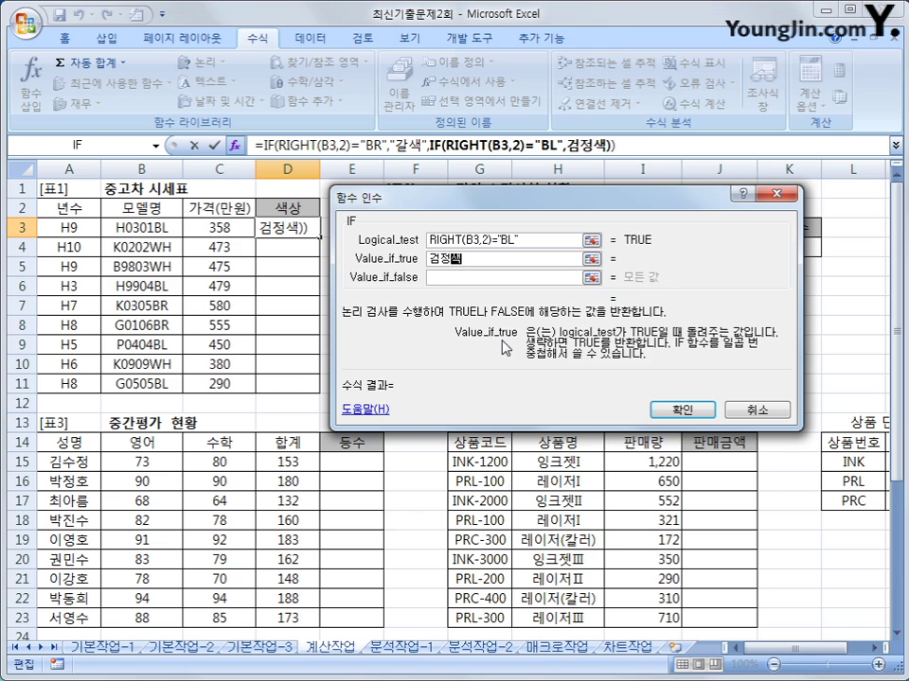
pyautogui.press('Tab')
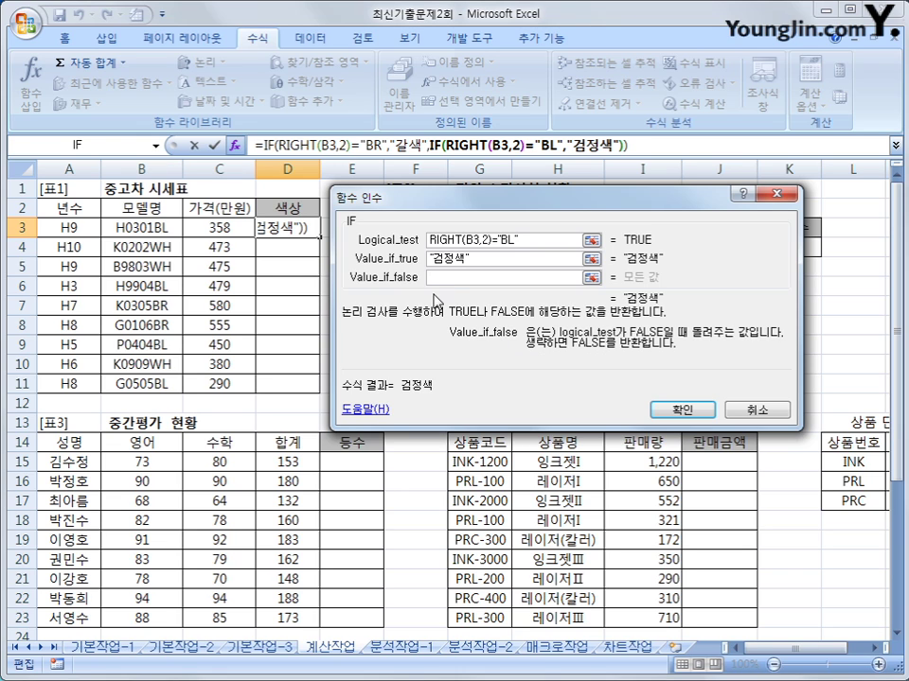
# Nest a third IF as the second IF's false value, with logical test RIGHT(B3,2)="WH"
pyautogui.click(92, 148)
pyautogui.write('RIGHT(B3,2)')
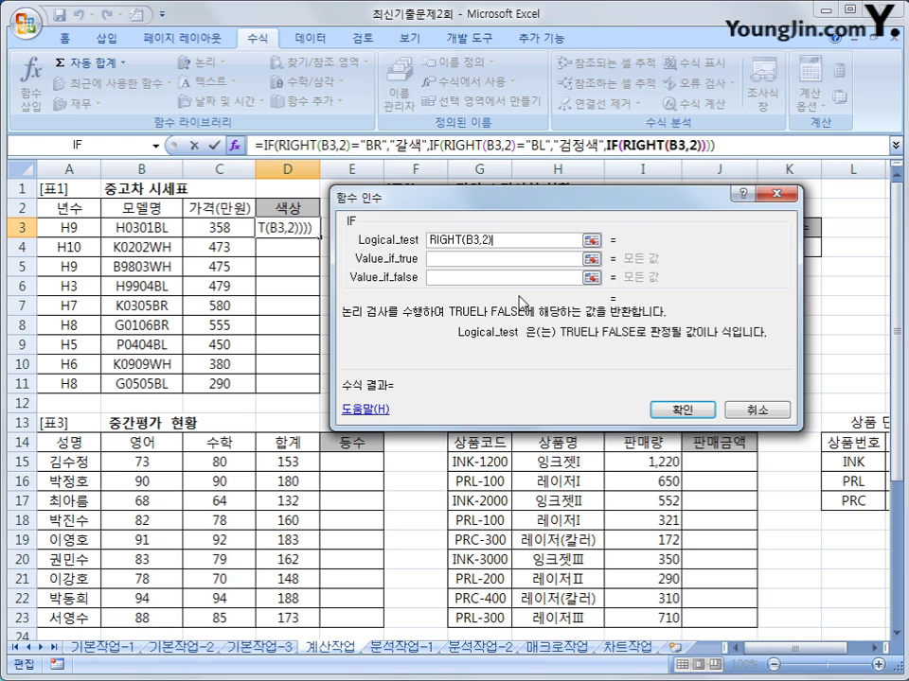
pyautogui.write('="')
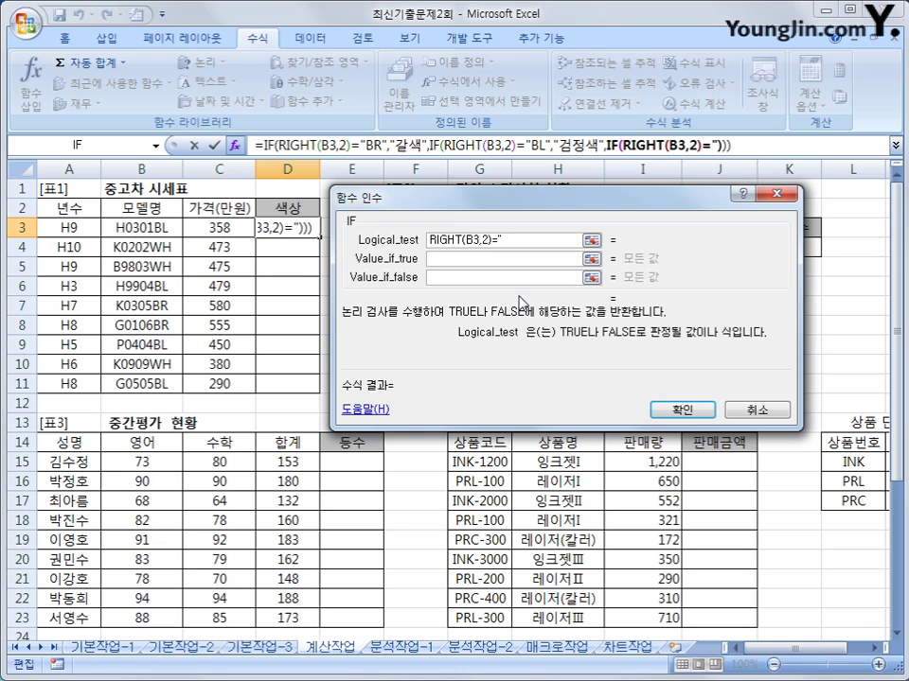
pyautogui.write('Wh')
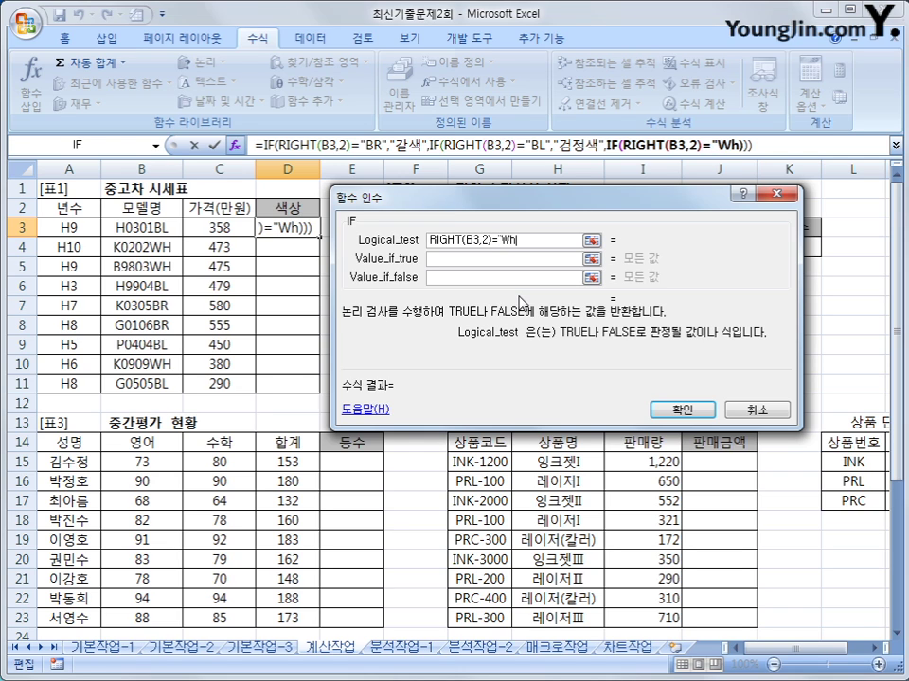
pyautogui.press('BackSpace')
pyautogui.write('H"')
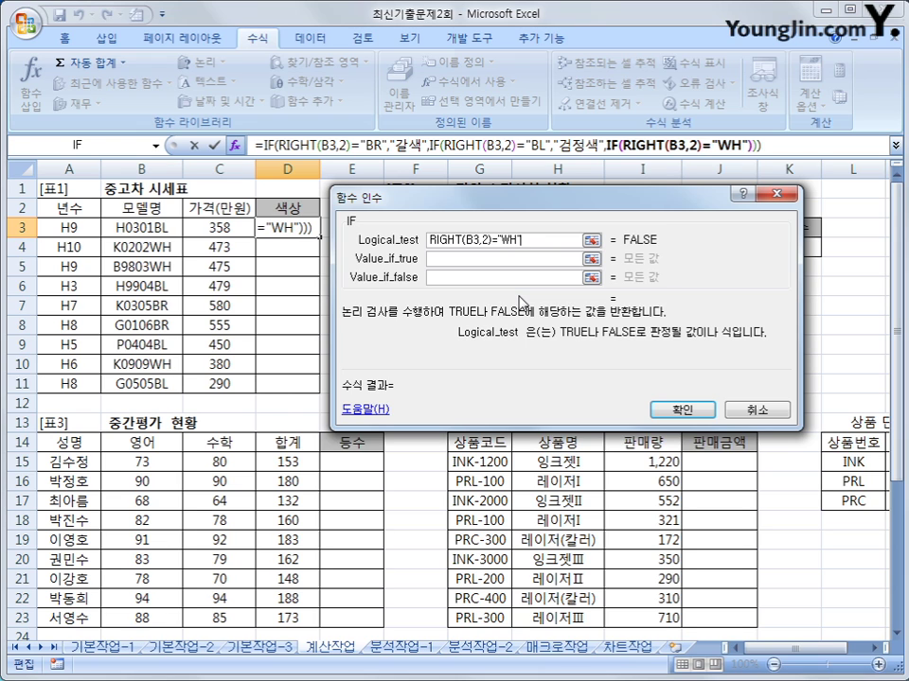
# Set the third IF's true value to "흰색" and enter the completed formula in D3
pyautogui.press('Tab')
pyautogui.write('gml')
pyautogui.press('BackSpace')
pyautogui.press('BackSpace')
pyautogui.press('BackSpace')
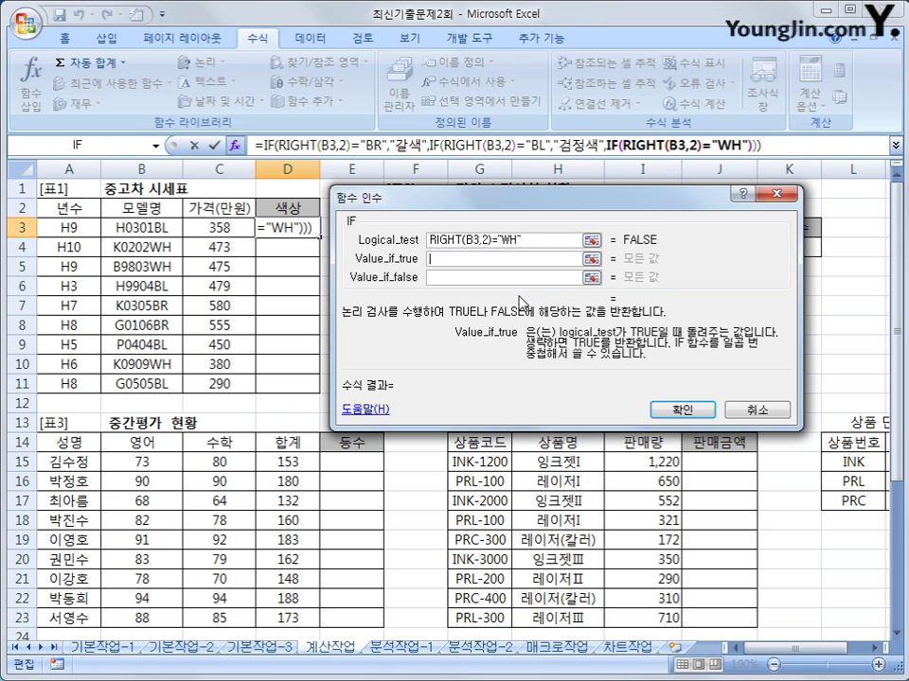
pyautogui.write('흰색')
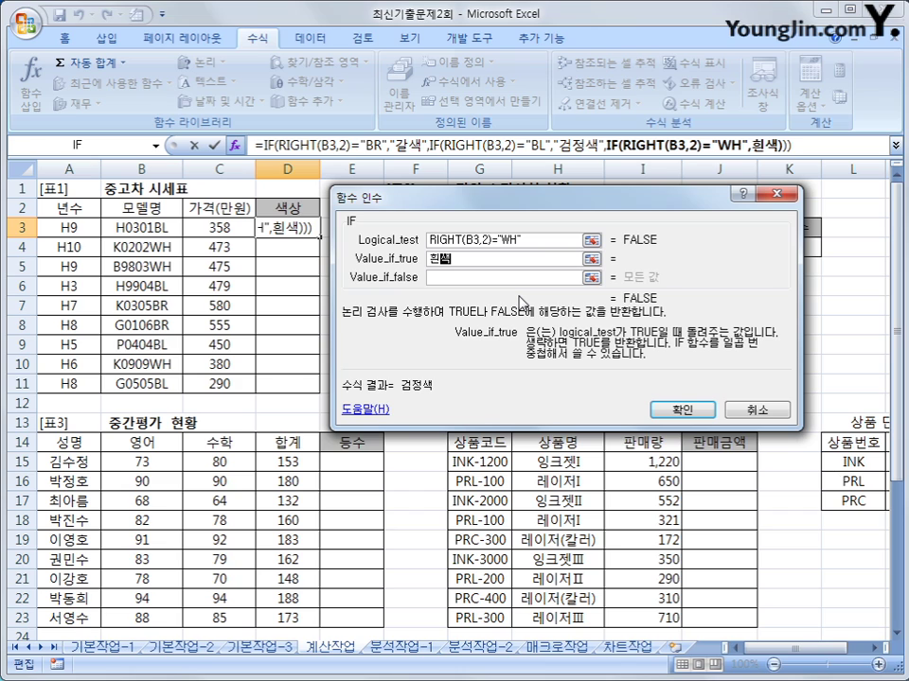
pyautogui.press('Tab')
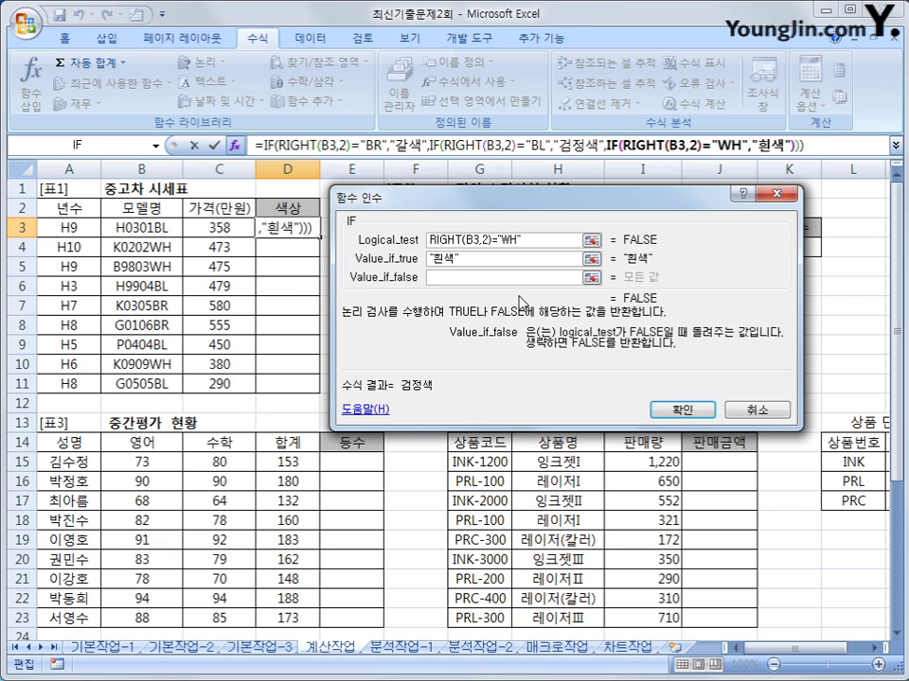
pyautogui.click(668, 409)
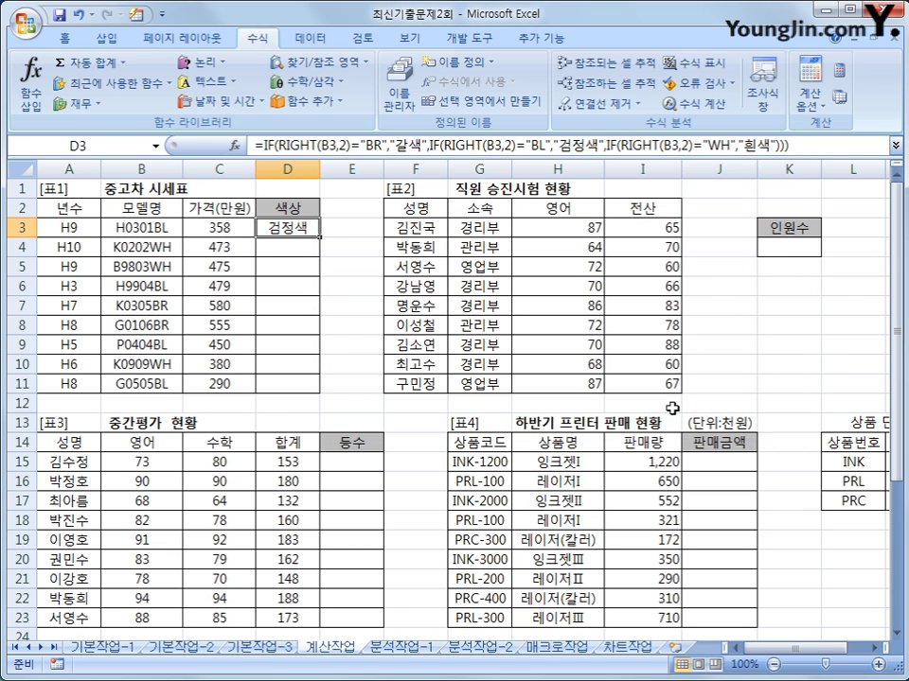
# Fill the 색상 formula from D3 down to D11 and check the formulas in D7:D11 and D3
pyautogui.moveTo(321, 240); pyautogui.dragTo(314, 399)
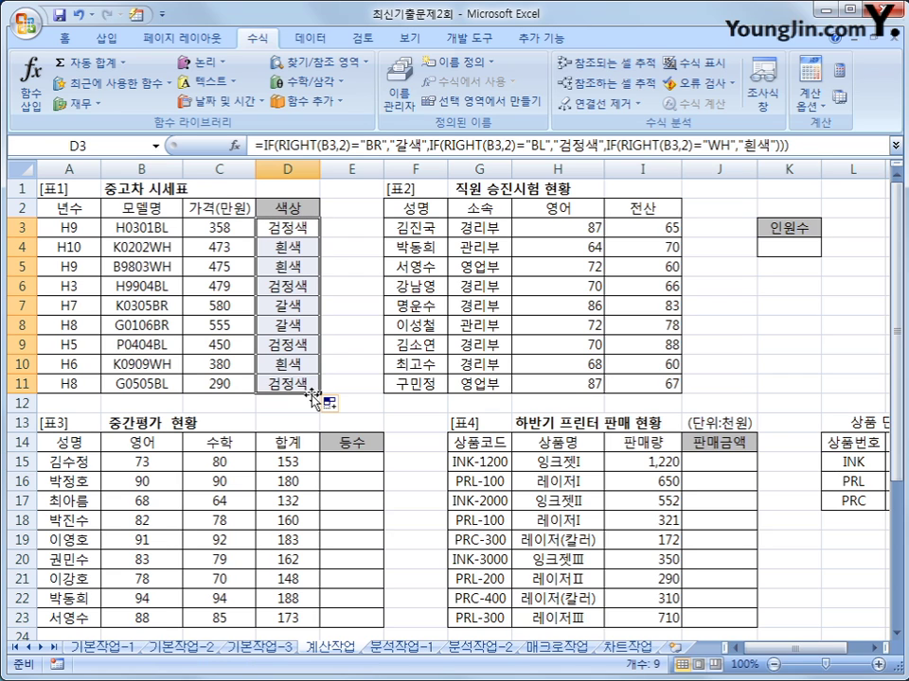
pyautogui.click(302, 304)
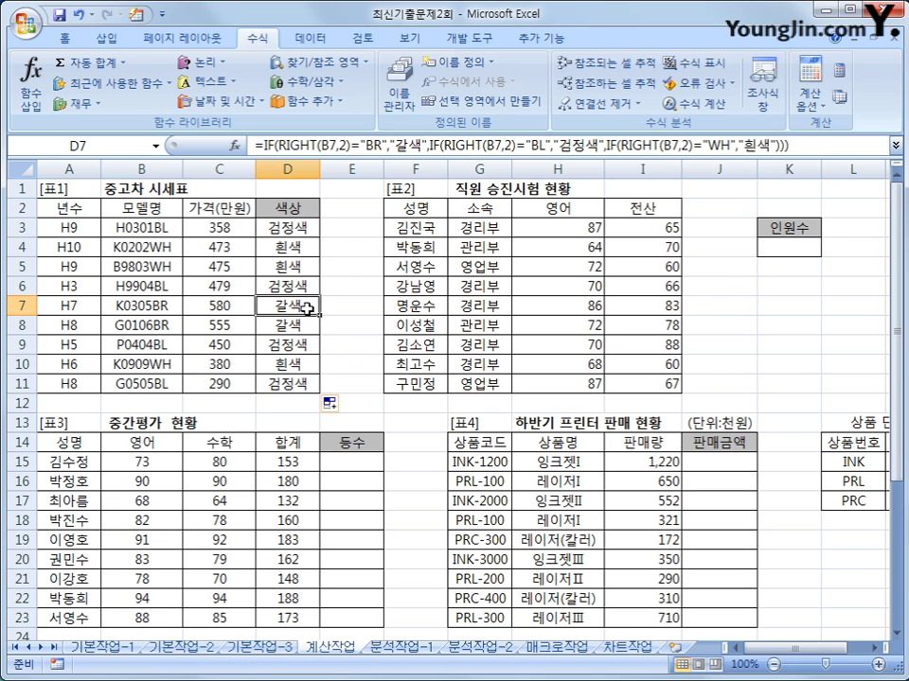
pyautogui.click(299, 324)
pyautogui.click(295, 344)
pyautogui.click(300, 365)
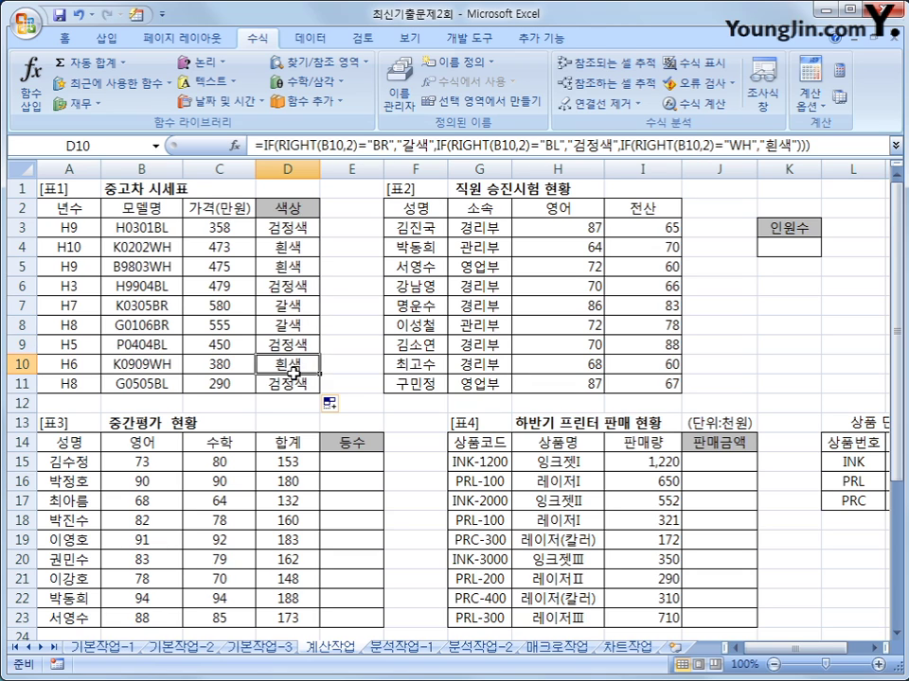
pyautogui.click(291, 384)
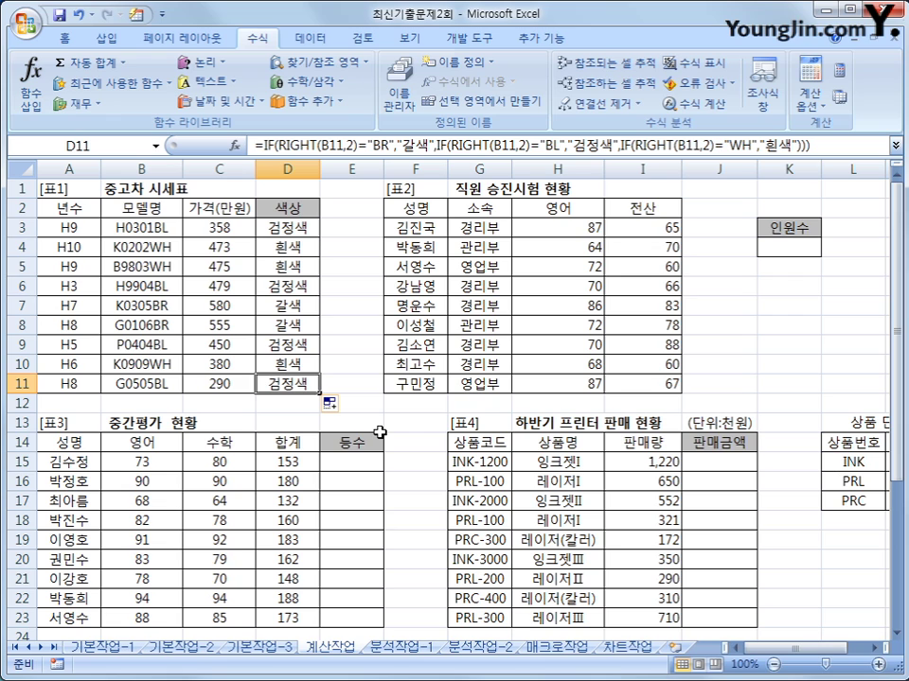
pyautogui.click(308, 231)
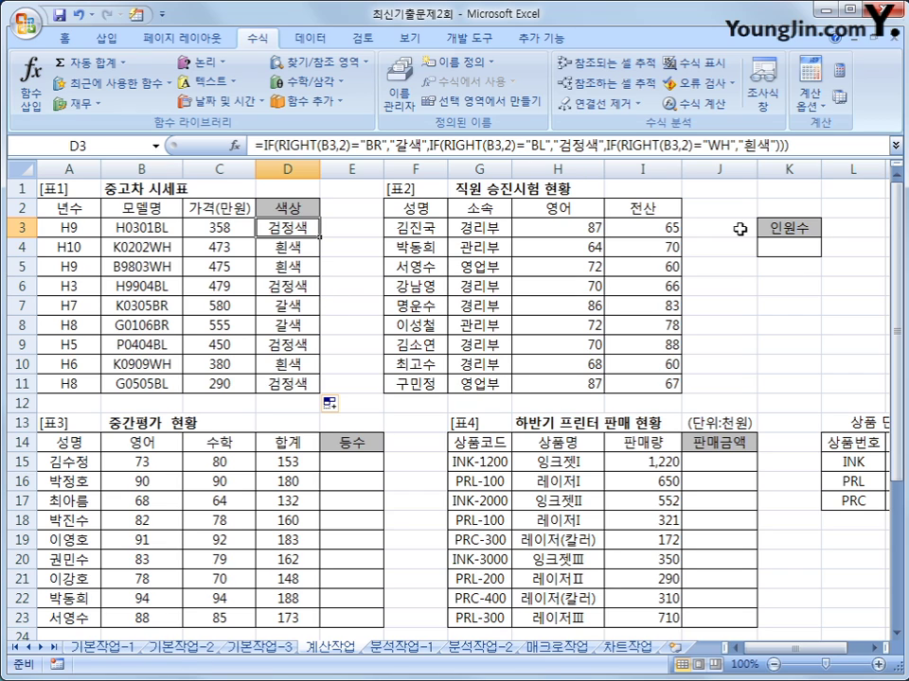
# Start a COUNTIFS function in K4 with H3:H11 as the first criteria range and >=70 as its criterion
pyautogui.click(774, 248)
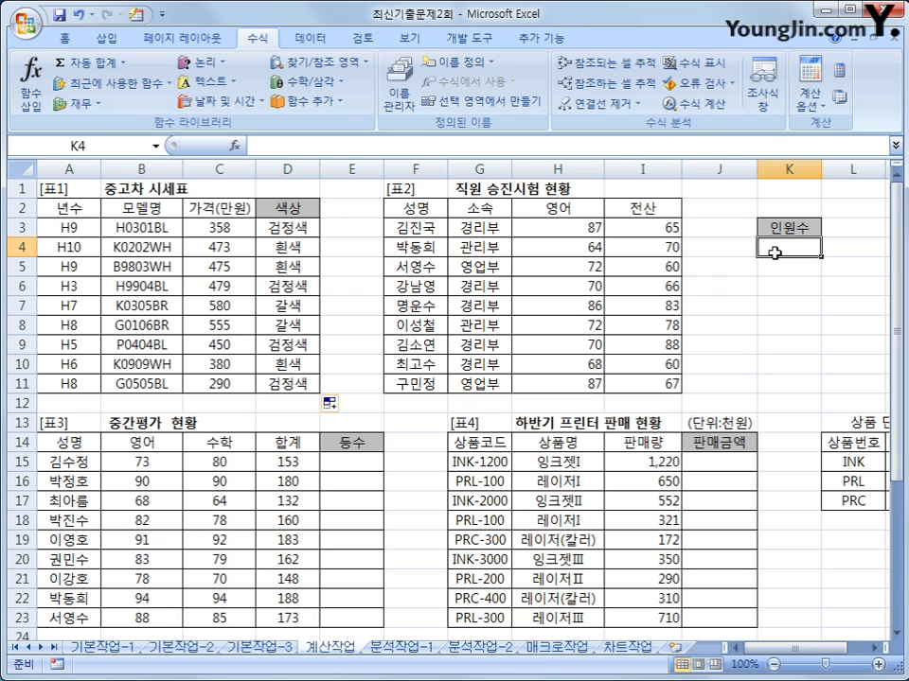
pyautogui.click(304, 100)
pyautogui.moveTo(317, 123)
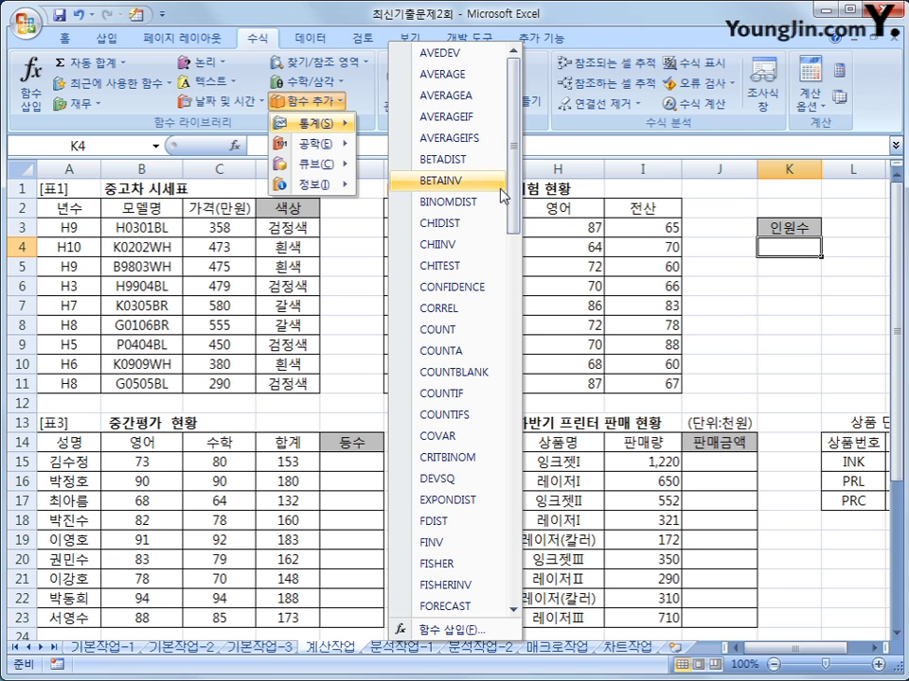
pyautogui.scroll(-1, 517, 241)
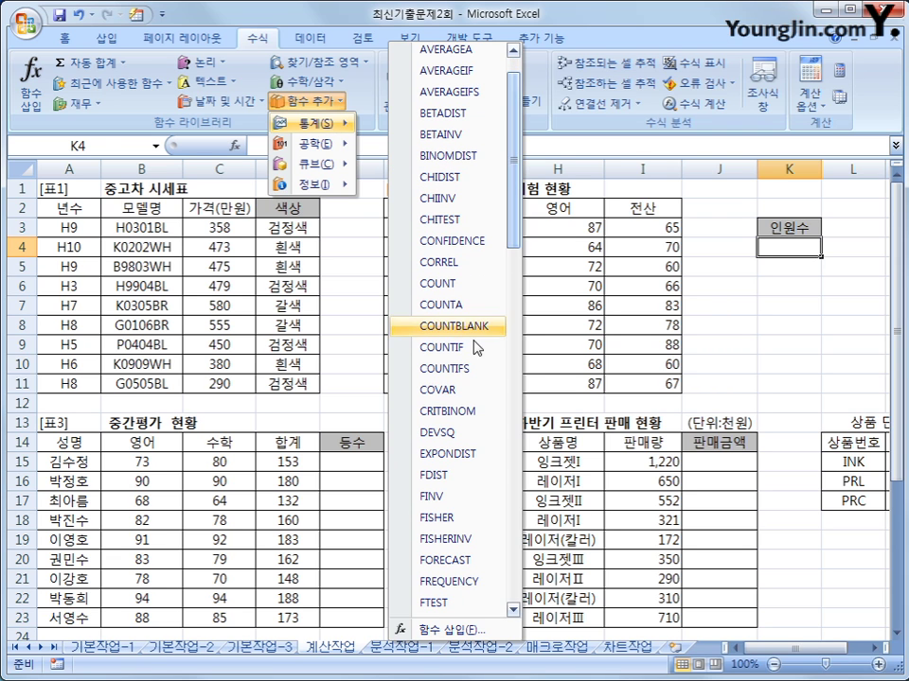
pyautogui.click(475, 369)
pyautogui.moveTo(349, 315); pyautogui.dragTo(604, 328)
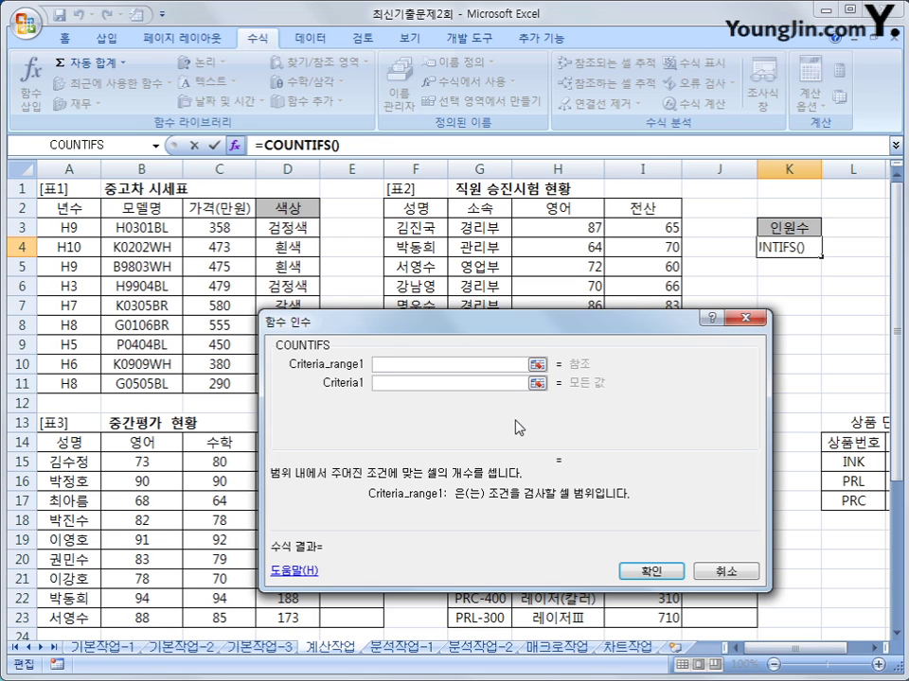
pyautogui.click(571, 236)
pyautogui.moveTo(572, 236); pyautogui.dragTo(568, 381)
pyautogui.click(401, 388)
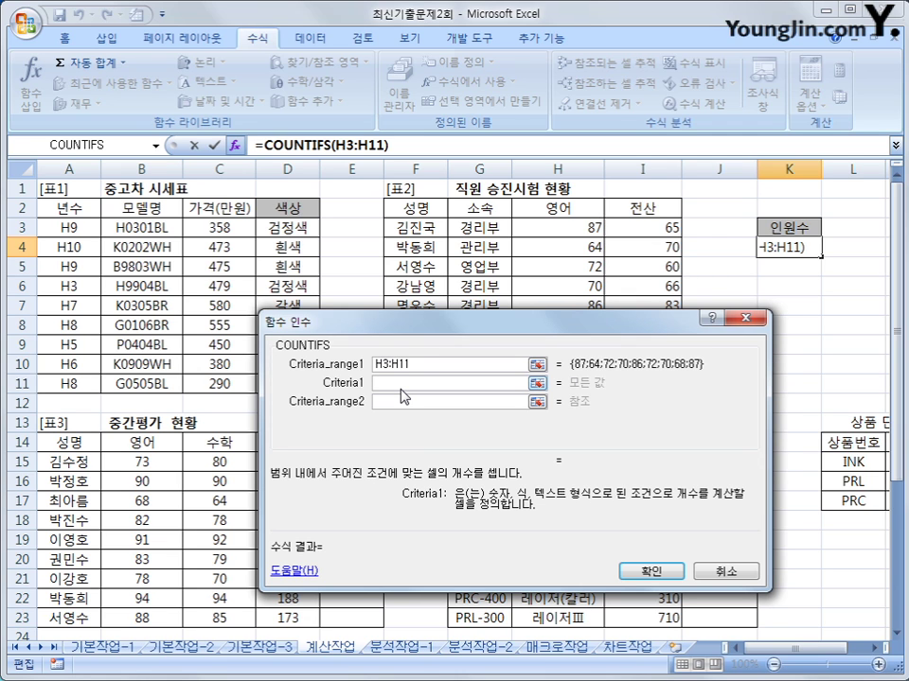
pyautogui.write('>=')
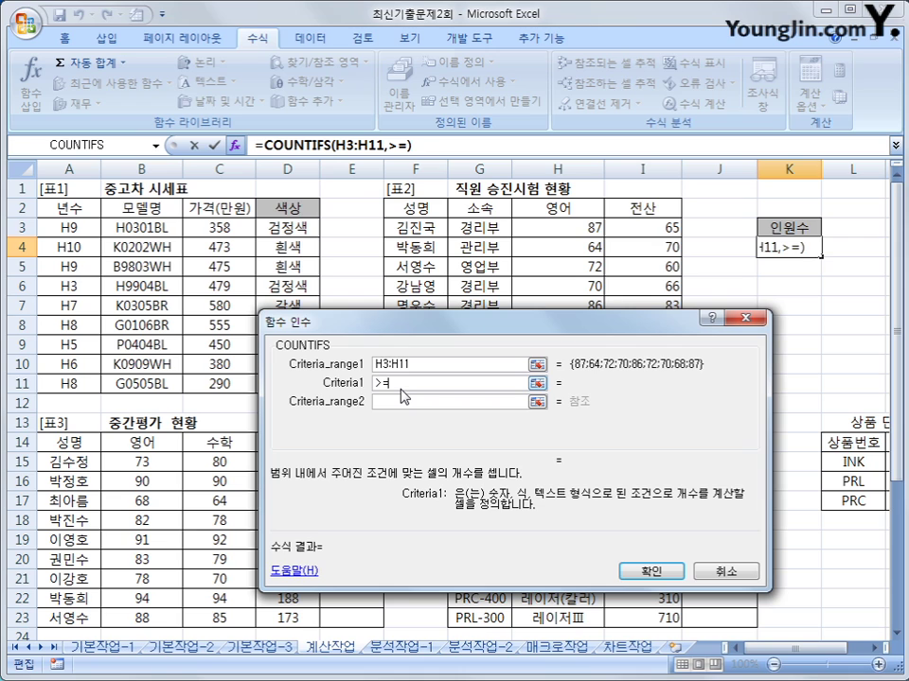
pyautogui.write('70')
# Add I3:I11 with criterion >=70 as the second condition, enter the COUNTIFS formula, and check it against the scores in H7:I9
pyautogui.click(401, 400)
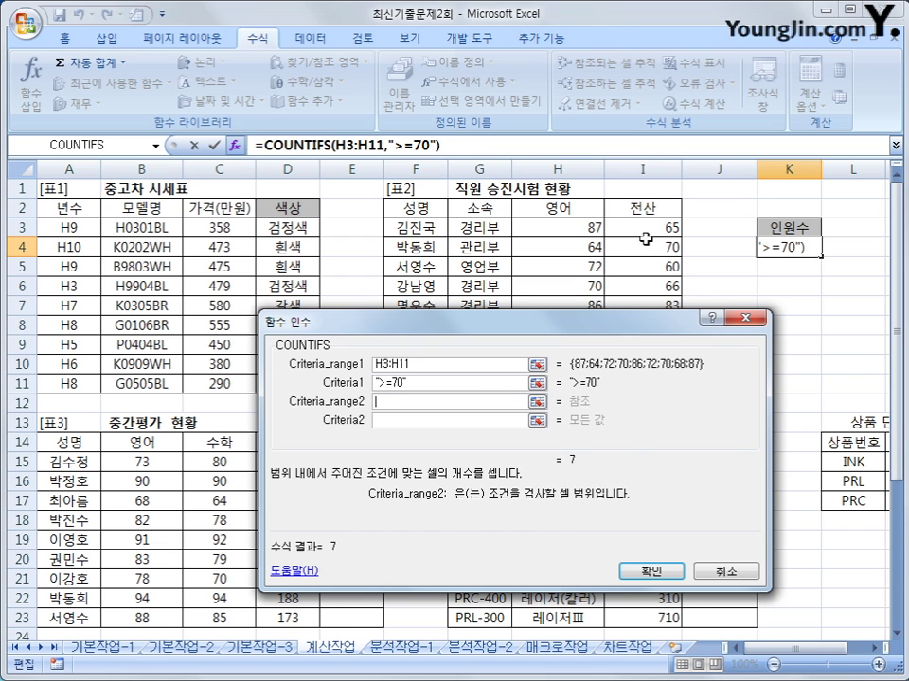
pyautogui.moveTo(644, 230); pyautogui.dragTo(652, 384)
pyautogui.click(457, 424)
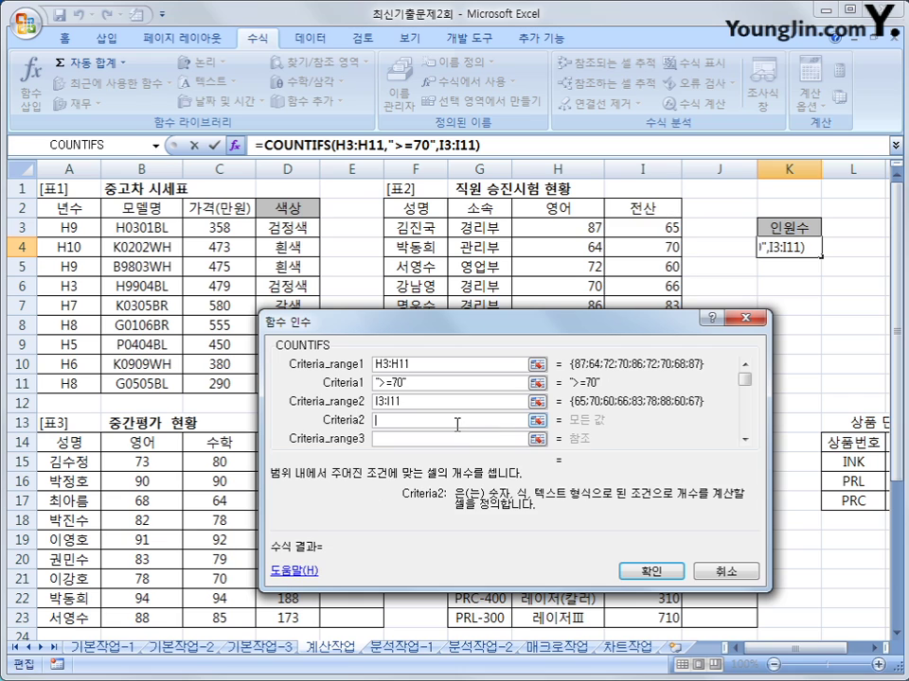
pyautogui.write('>=')
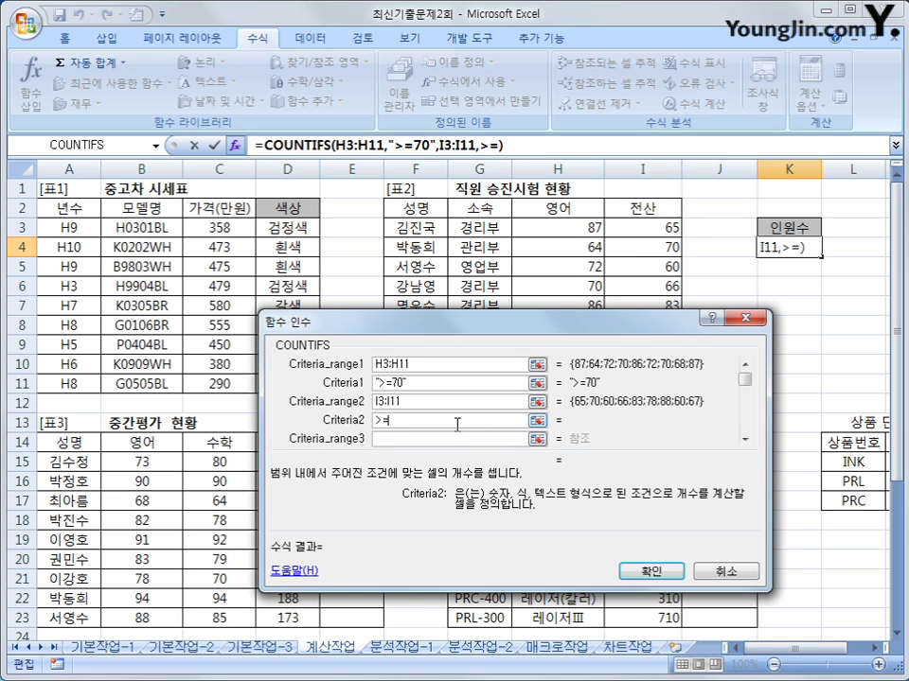
pyautogui.write('70')
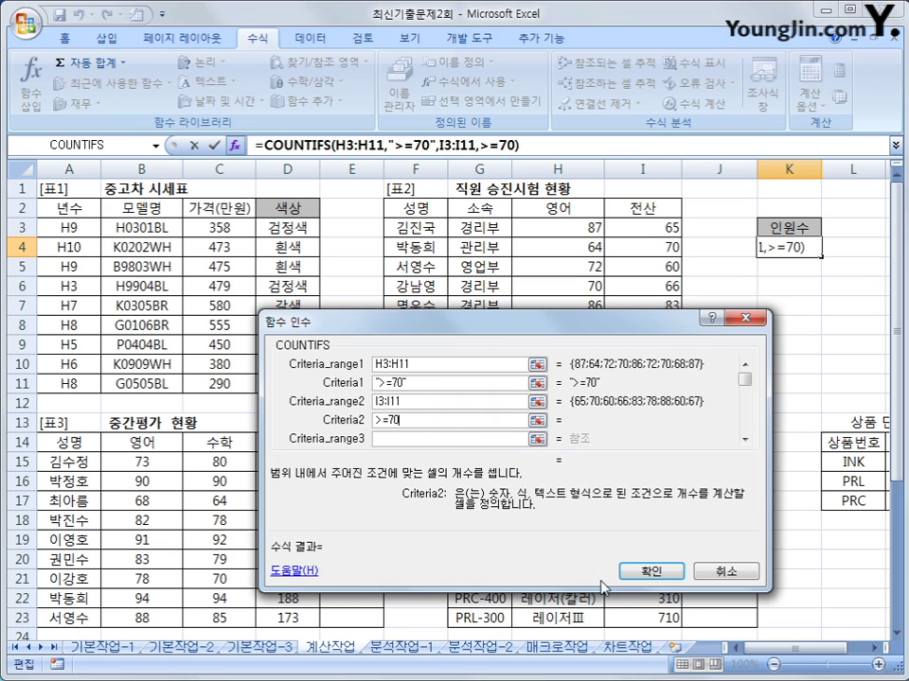
pyautogui.click(643, 573)
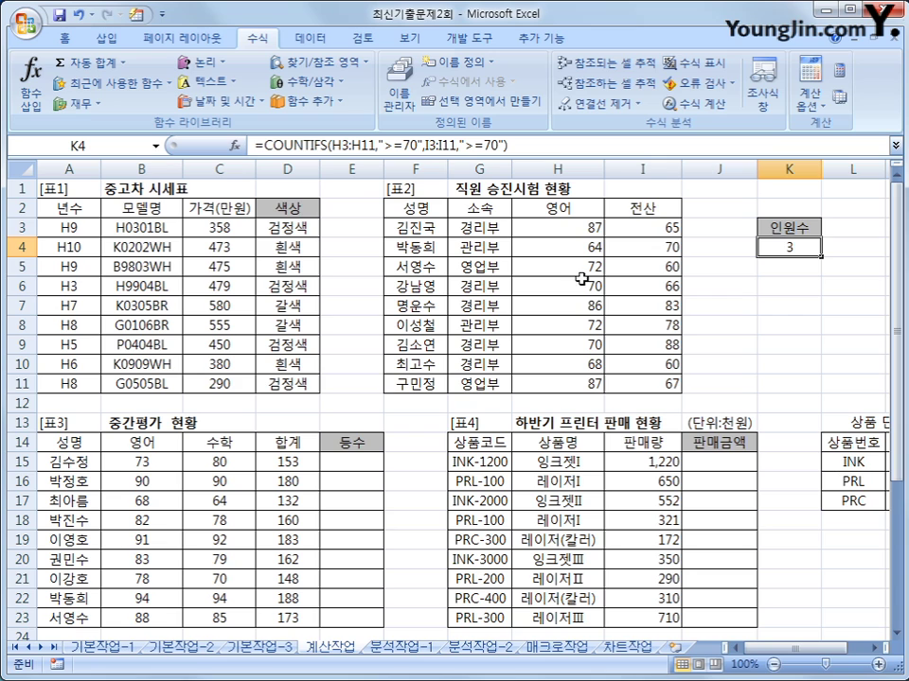
pyautogui.moveTo(578, 304); pyautogui.dragTo(639, 307)
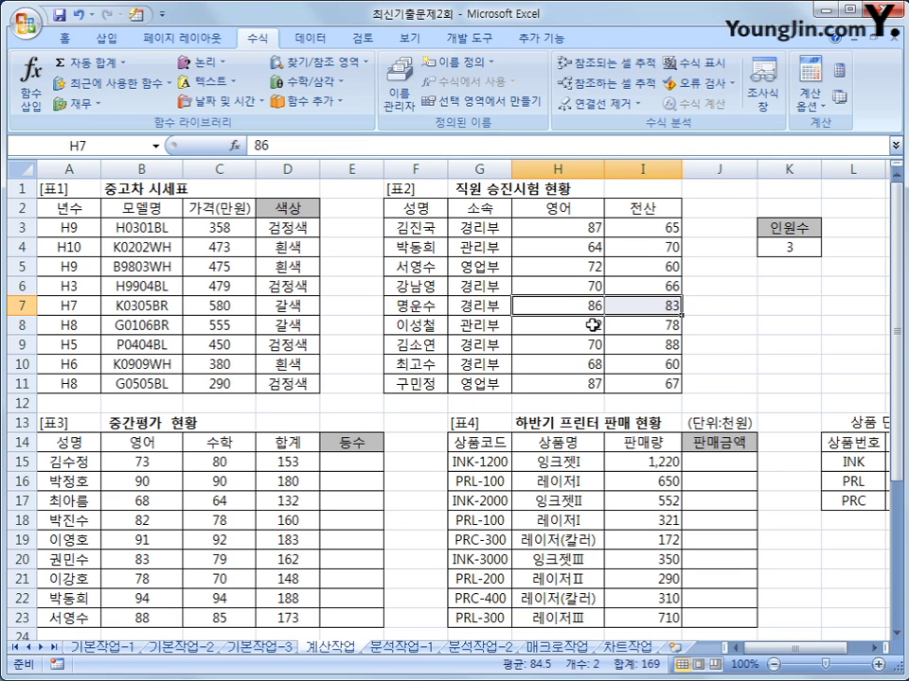
pyautogui.keyDown('ctrl'); pyautogui.click(595, 325); pyautogui.keyUp('ctrl')
pyautogui.keyDown('ctrl'); pyautogui.moveTo(596, 324); pyautogui.dragTo(630, 344); pyautogui.keyUp('ctrl')
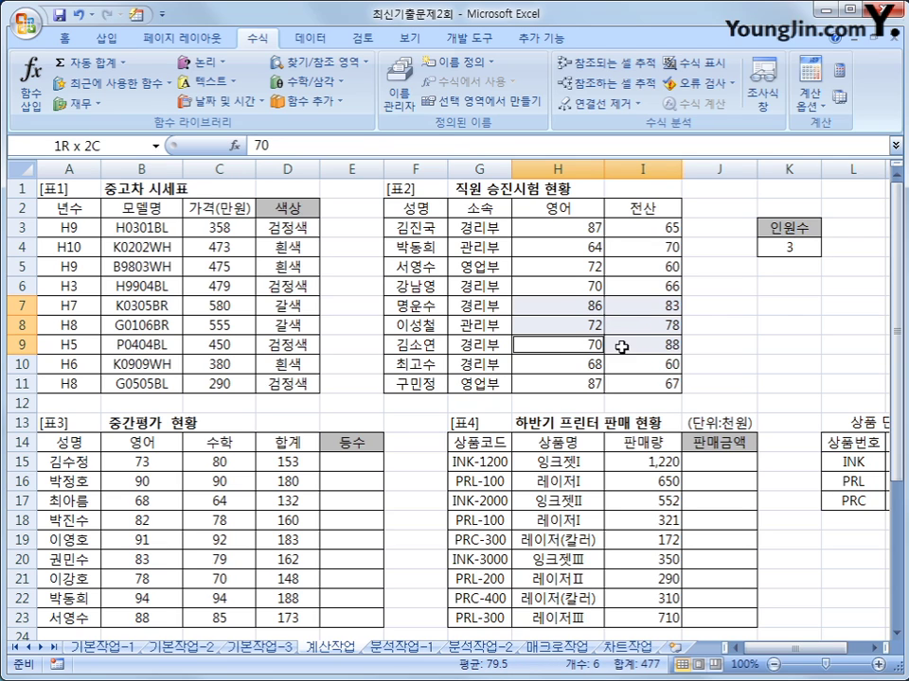
# Append &"명" to the end of the COUNTIFS formula in K4
pyautogui.click(787, 249)
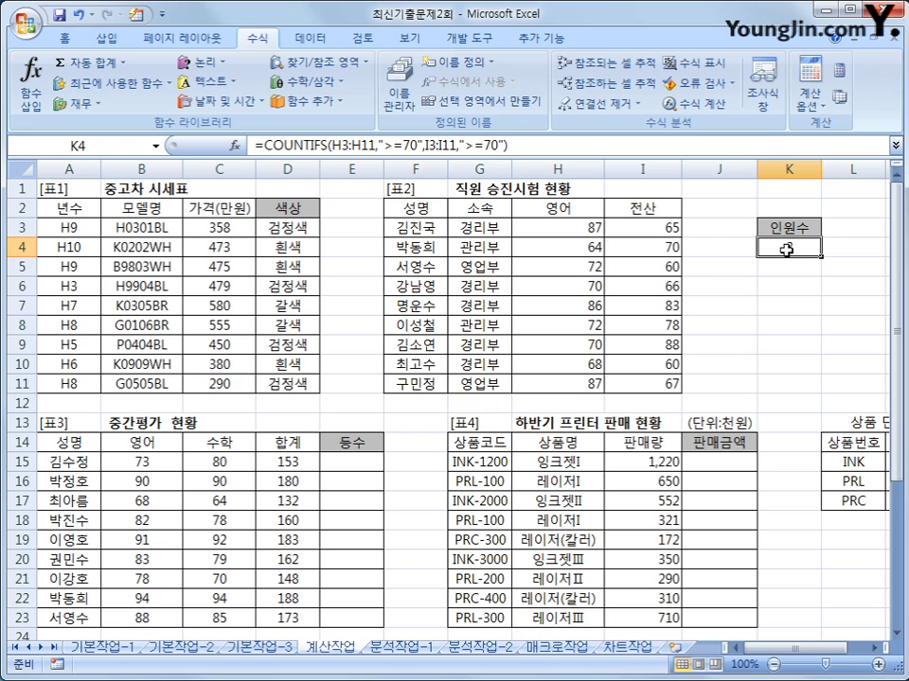
pyautogui.click(532, 144)
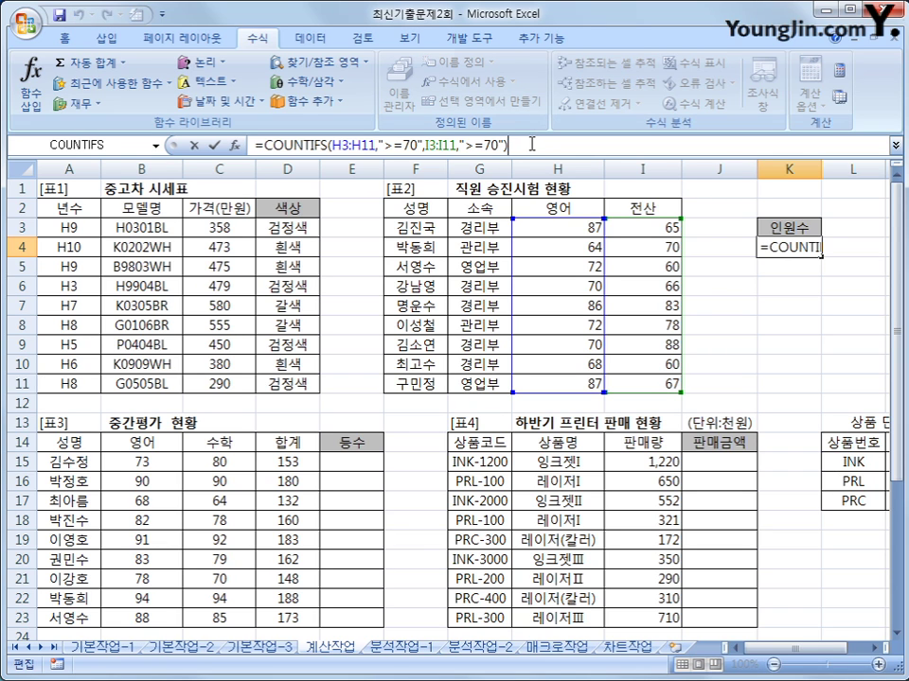
pyautogui.write('&')
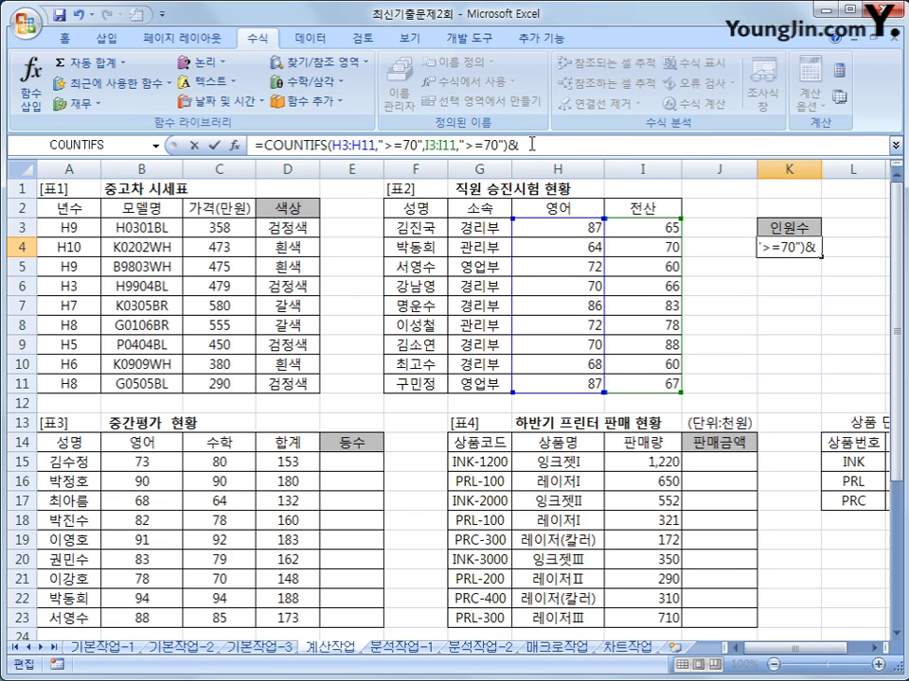
pyautogui.write('"au')
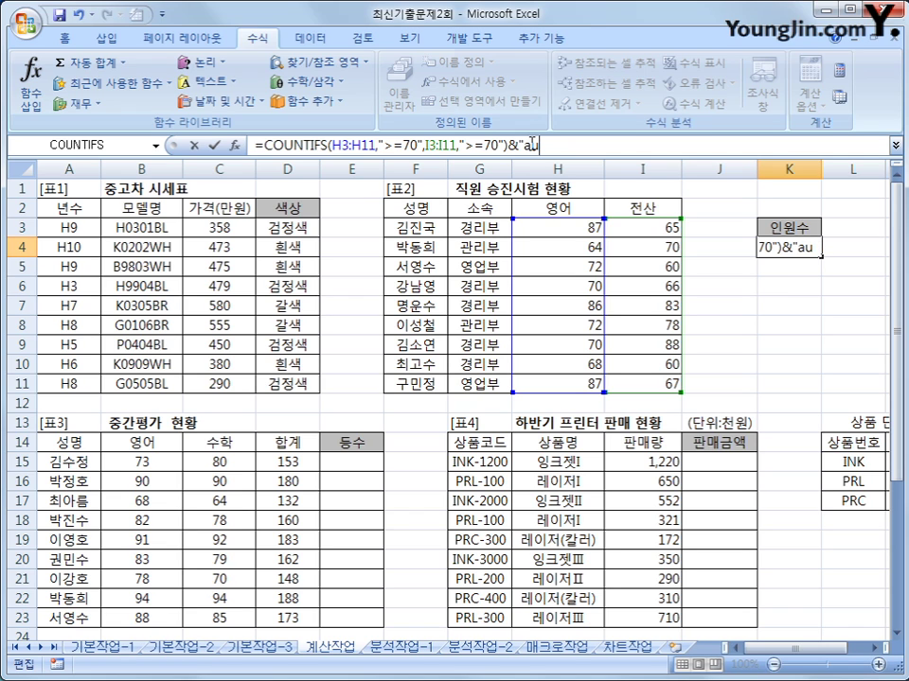
pyautogui.press('BackSpace')
pyautogui.press('BackSpace')
pyautogui.write('명"')
pyautogui.press('Return')
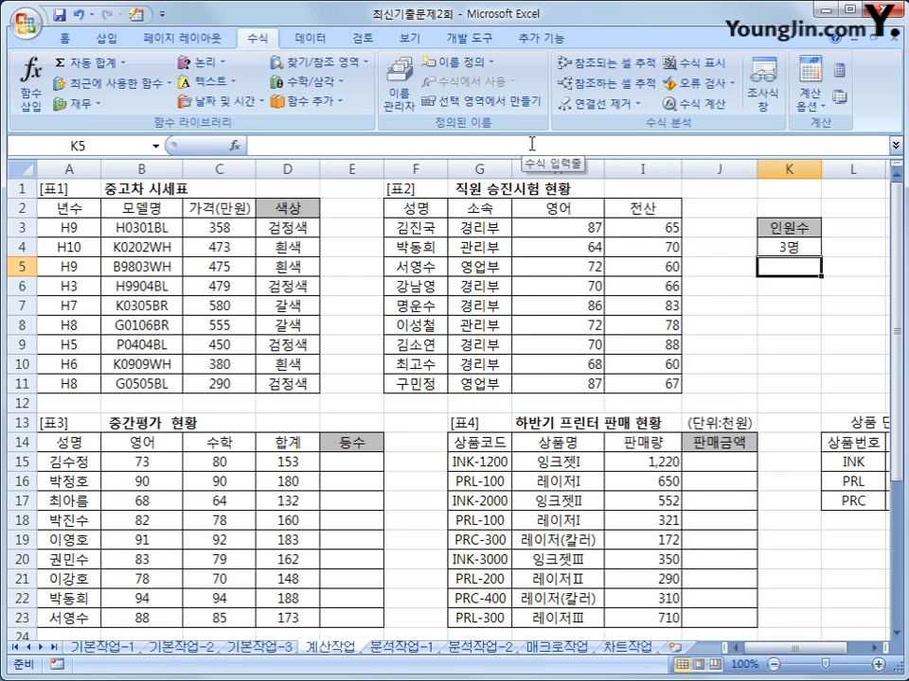
# Start a RANK function in E15 of 표3 with D15 as the Number argument
pyautogui.click(349, 463)
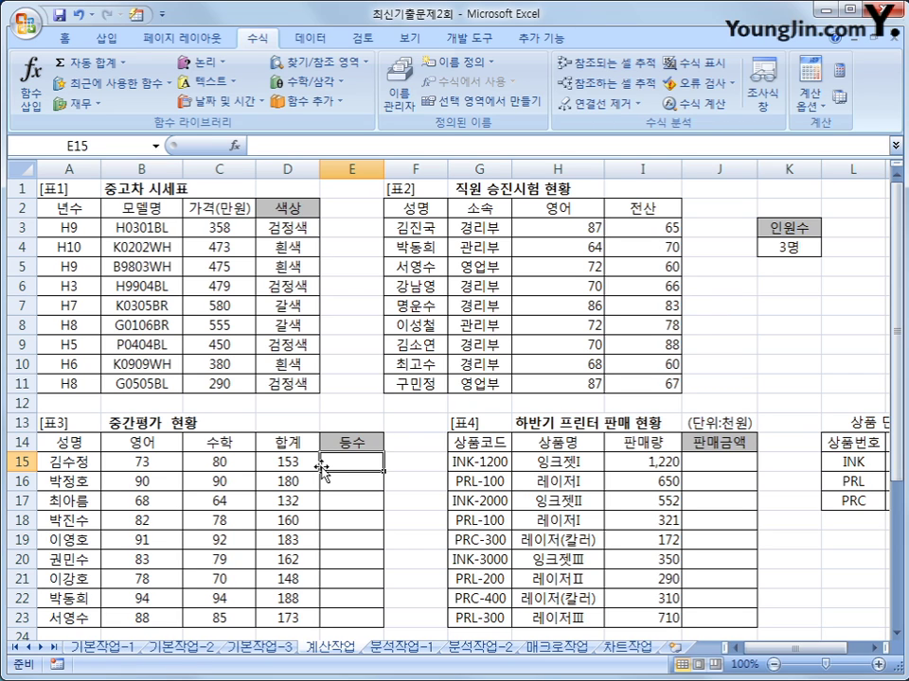
pyautogui.scroll(-3, 322, 464)
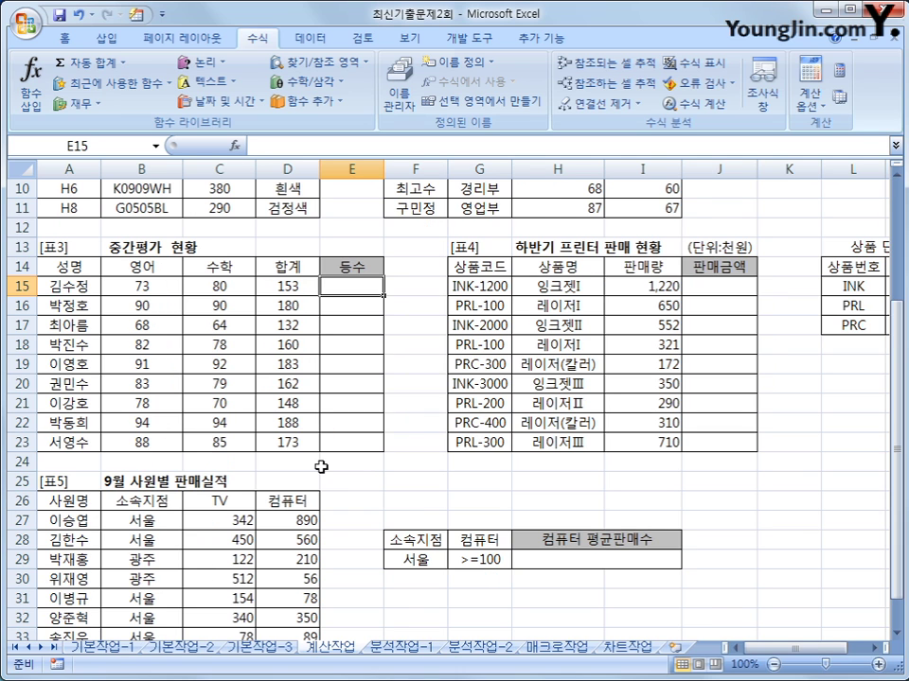
pyautogui.scroll(-1, 322, 467)
pyautogui.click(325, 100)
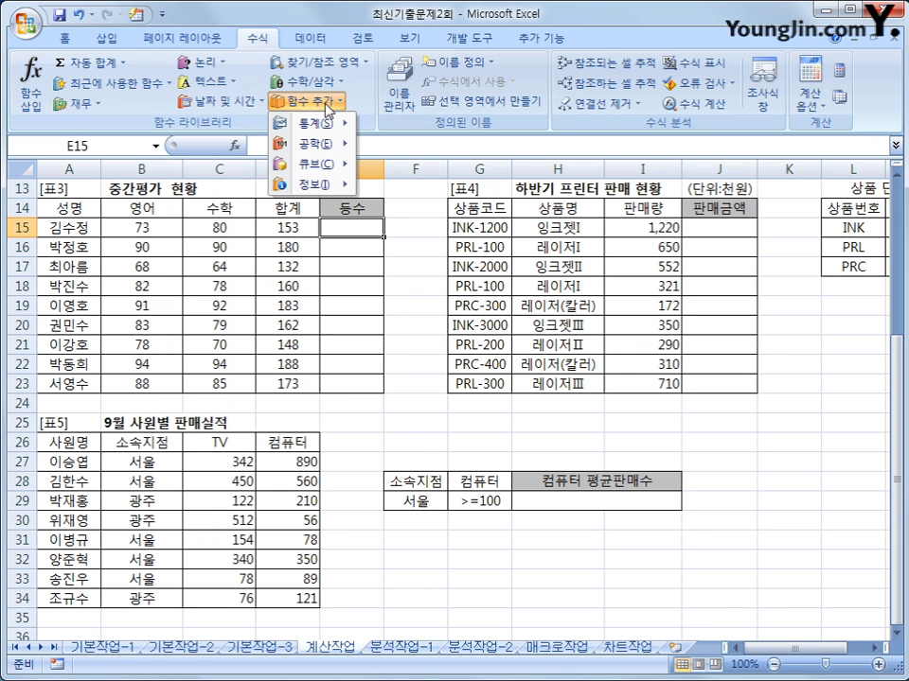
pyautogui.moveTo(325, 121)
pyautogui.moveTo(513, 185); pyautogui.dragTo(526, 409)
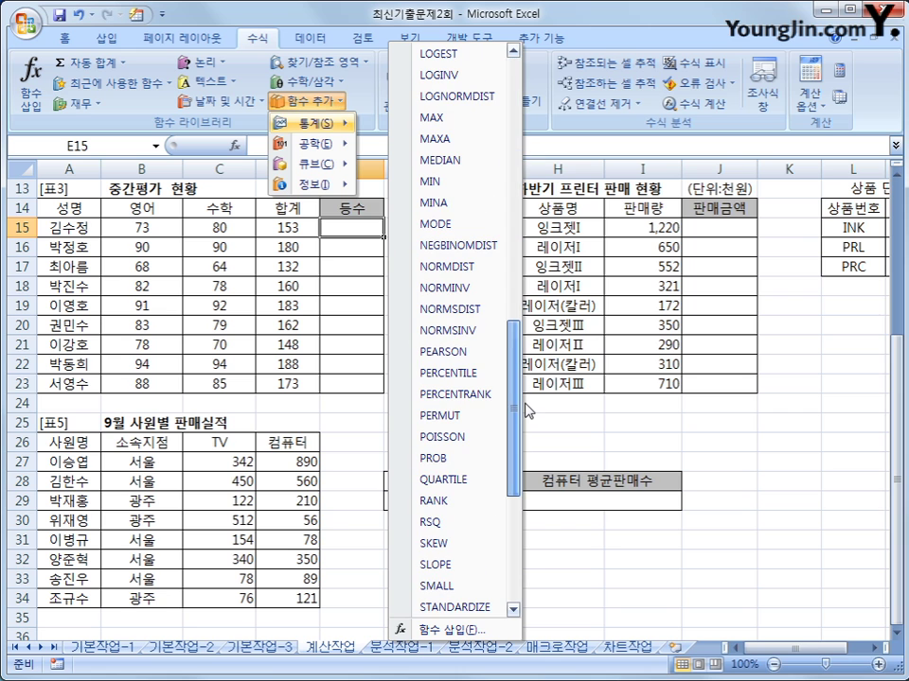
pyautogui.click(469, 500)
pyautogui.moveTo(297, 417); pyautogui.dragTo(636, 398)
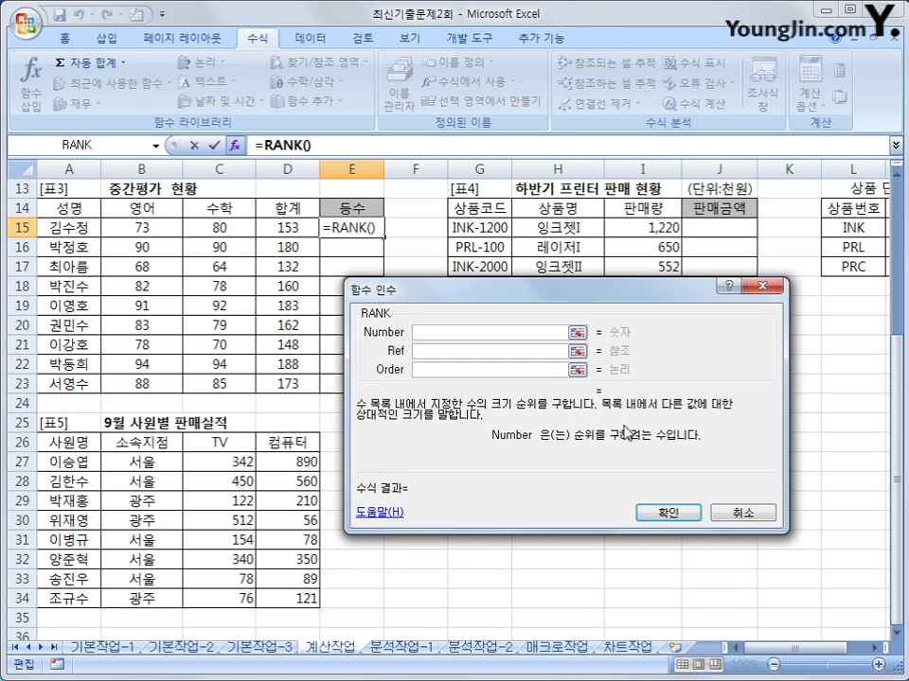
pyautogui.click(283, 227)
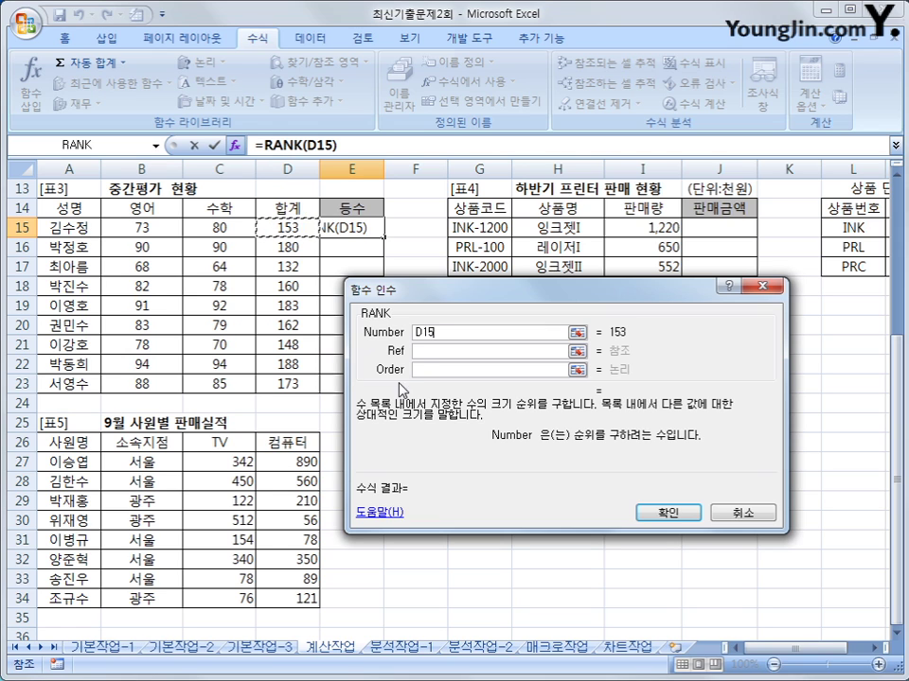
# Set RANK's Ref to the absolute range $D$15:$D$23, leave Order blank, and fill the entered formula from E15 down to E23
pyautogui.click(426, 351)
pyautogui.moveTo(287, 228); pyautogui.dragTo(303, 382)
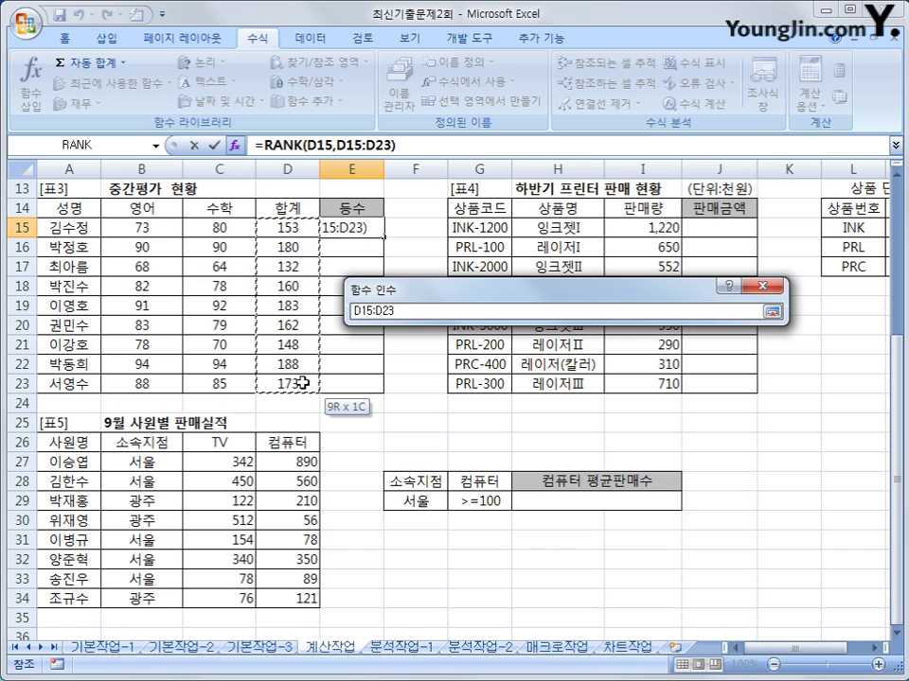
pyautogui.moveTo(303, 383); pyautogui.dragTo(303, 383)
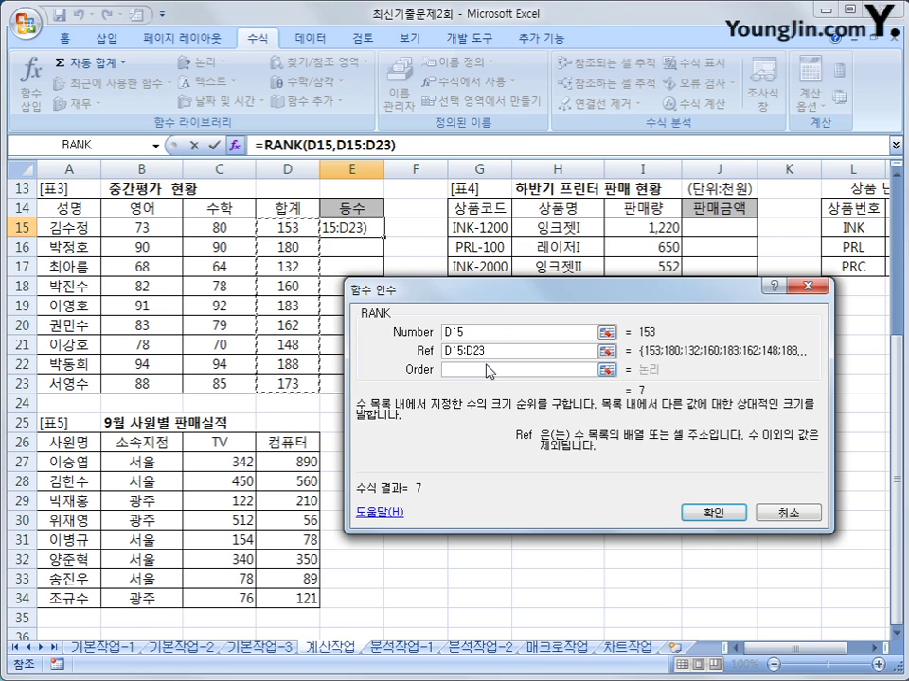
pyautogui.press('F4')
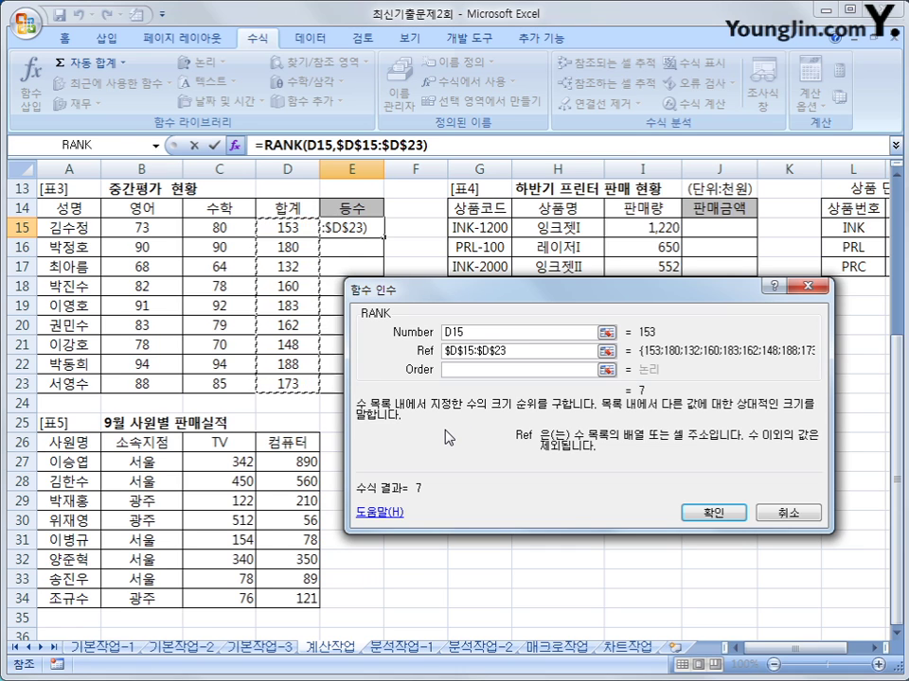
pyautogui.click(456, 374)
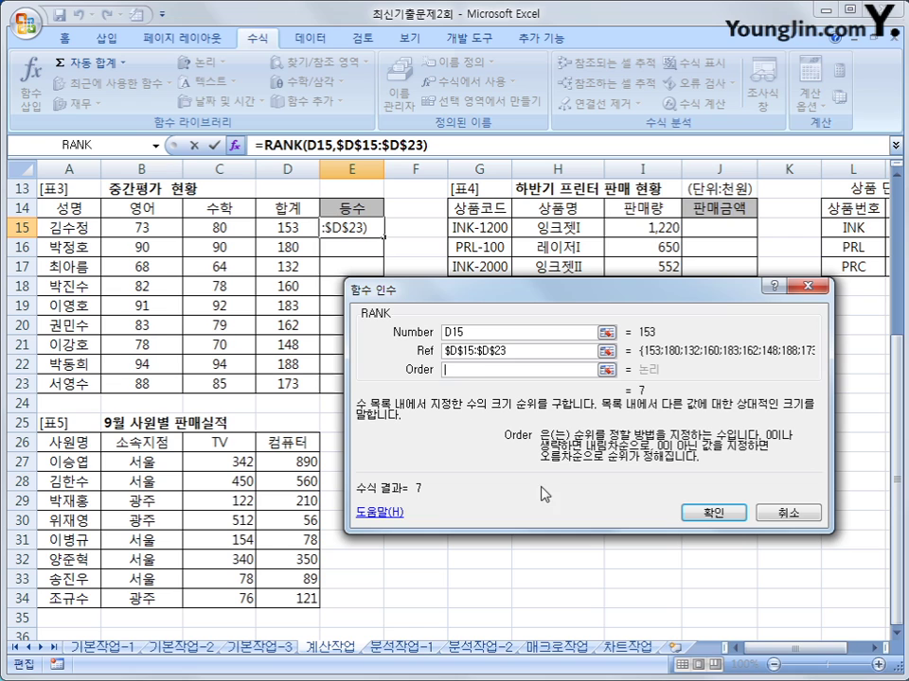
pyautogui.click(710, 512)
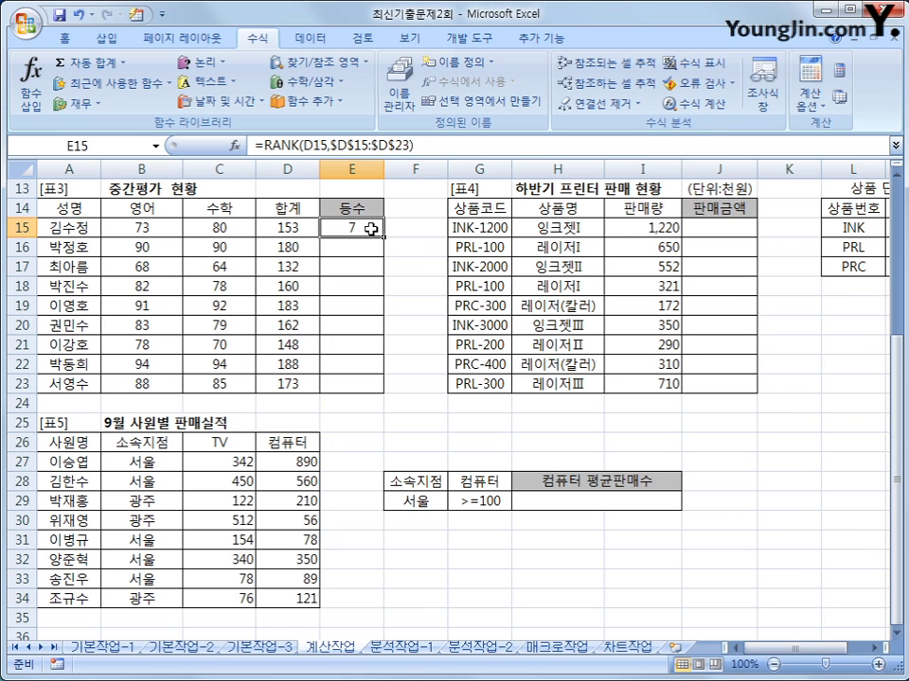
pyautogui.moveTo(384, 233); pyautogui.dragTo(386, 393)
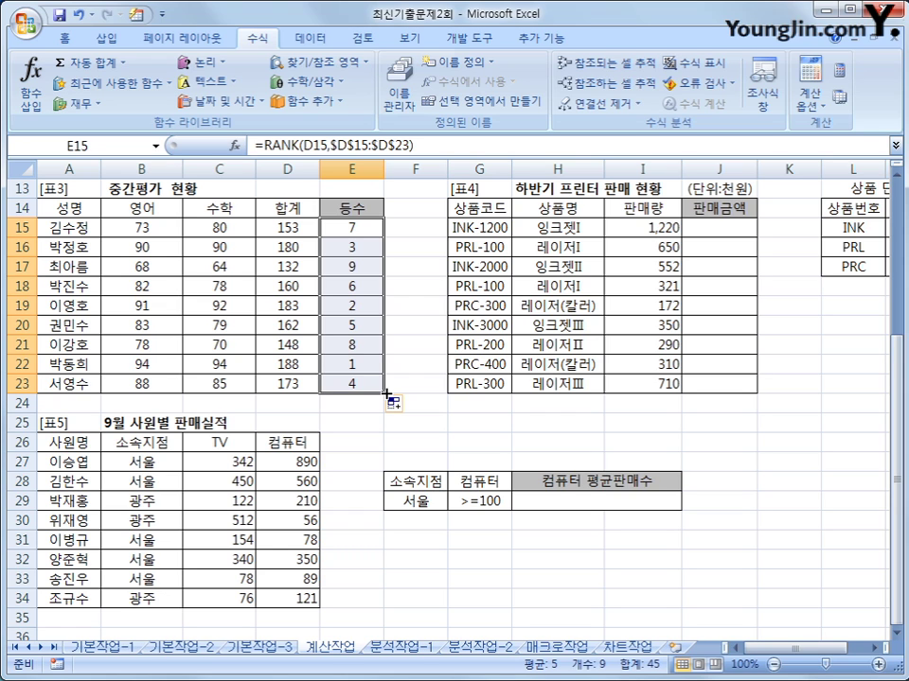
# Cut the RANK expression out of E15's formula, keeping the equals sign, and start an IF function in its place
pyautogui.click(349, 225)
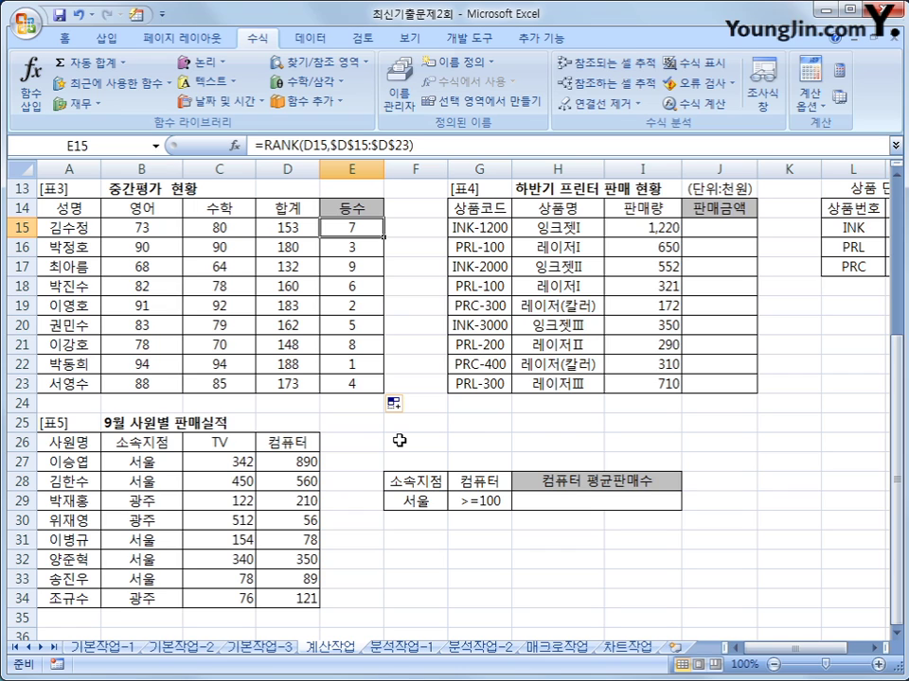
pyautogui.click(264, 140)
pyautogui.moveTo(265, 144); pyautogui.dragTo(416, 144)
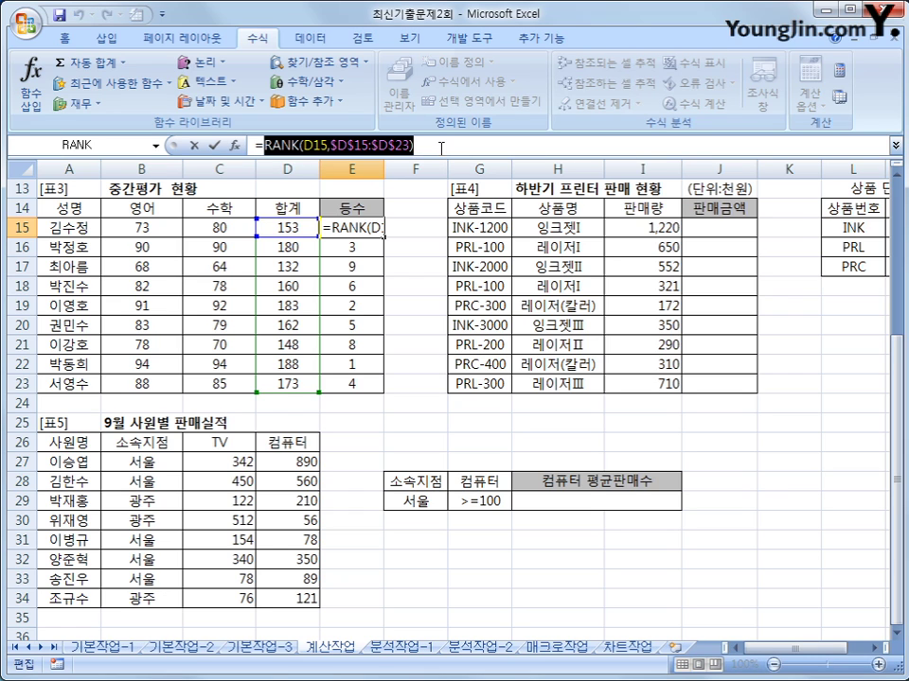
pyautogui.hotkey('ctrl', 'x')
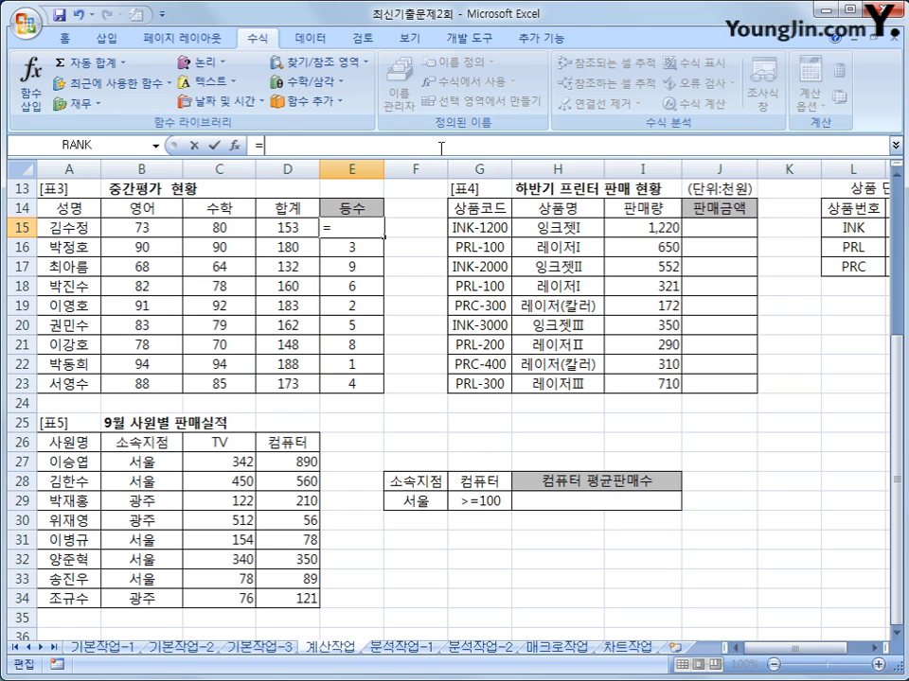
pyautogui.click(201, 63)
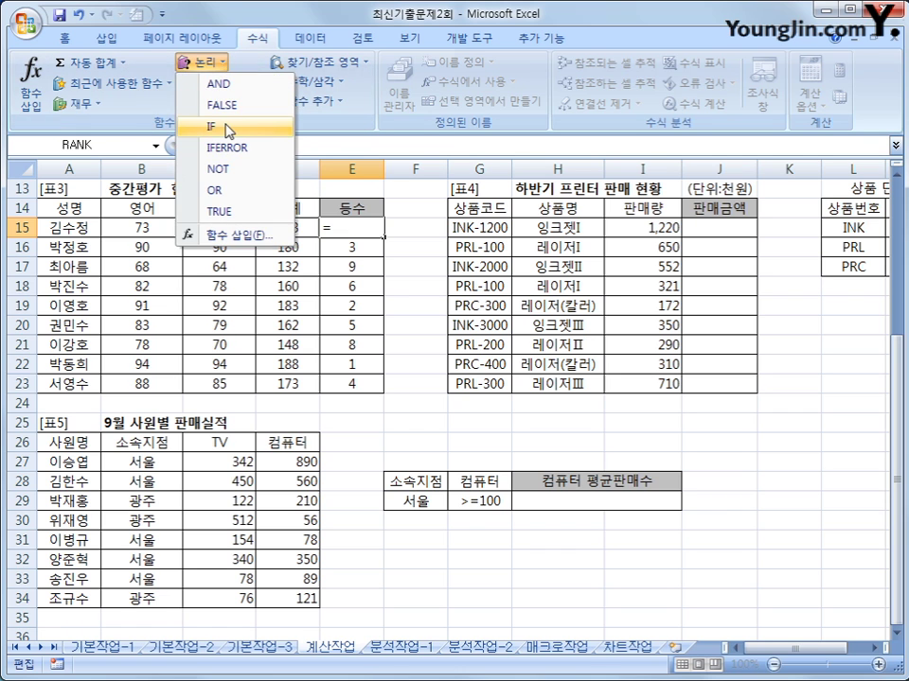
pyautogui.click(220, 125)
pyautogui.moveTo(314, 317); pyautogui.dragTo(569, 280)
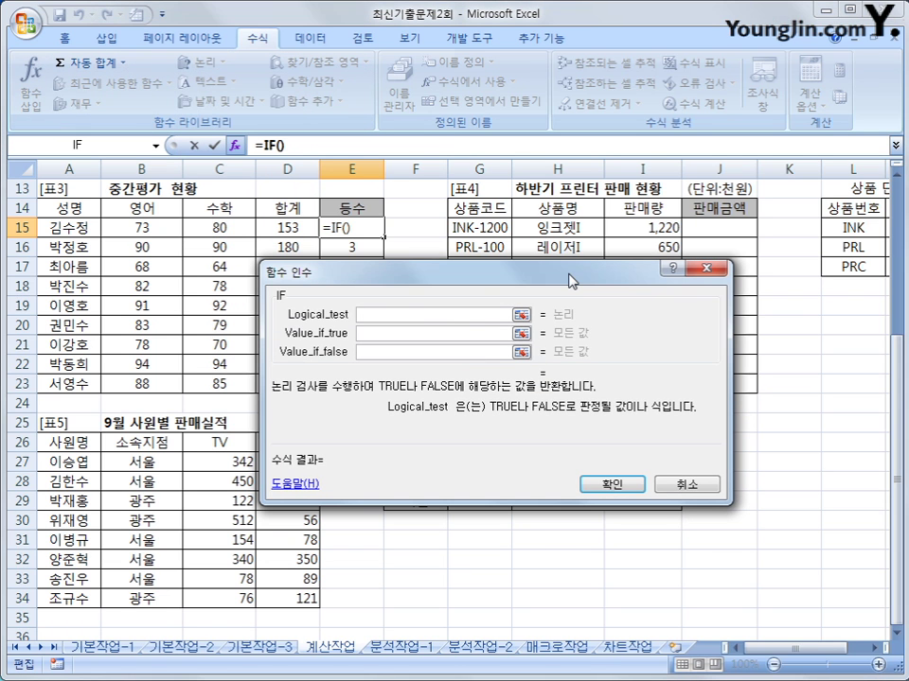
# Paste RANK(D15,$D$15:$D$23) into IF's Logical_test, append =1, and set Value_if_true to "1등"
pyautogui.hotkey('ctrl', 'v')
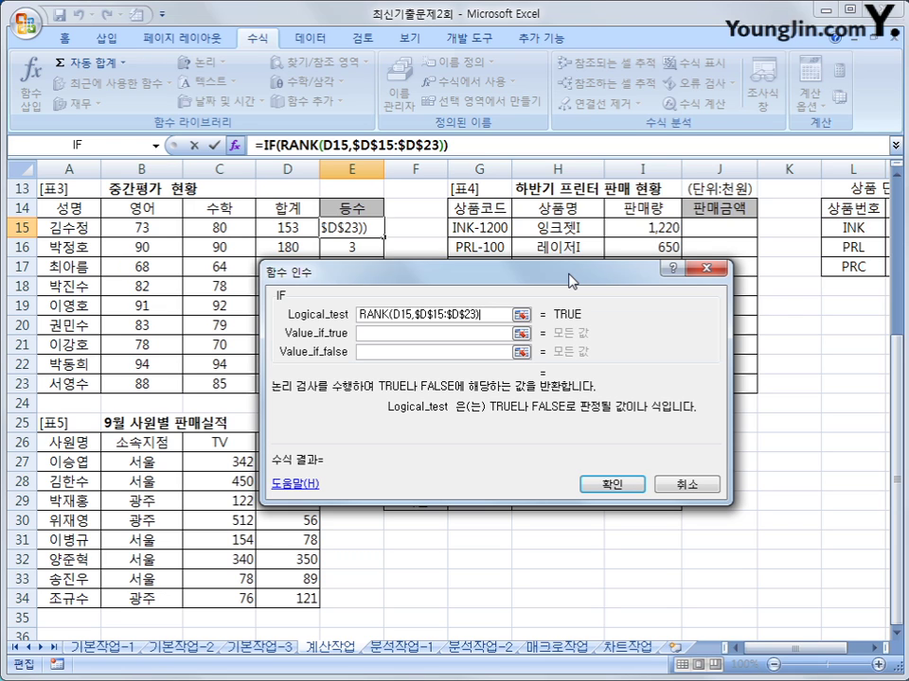
pyautogui.write('=1')
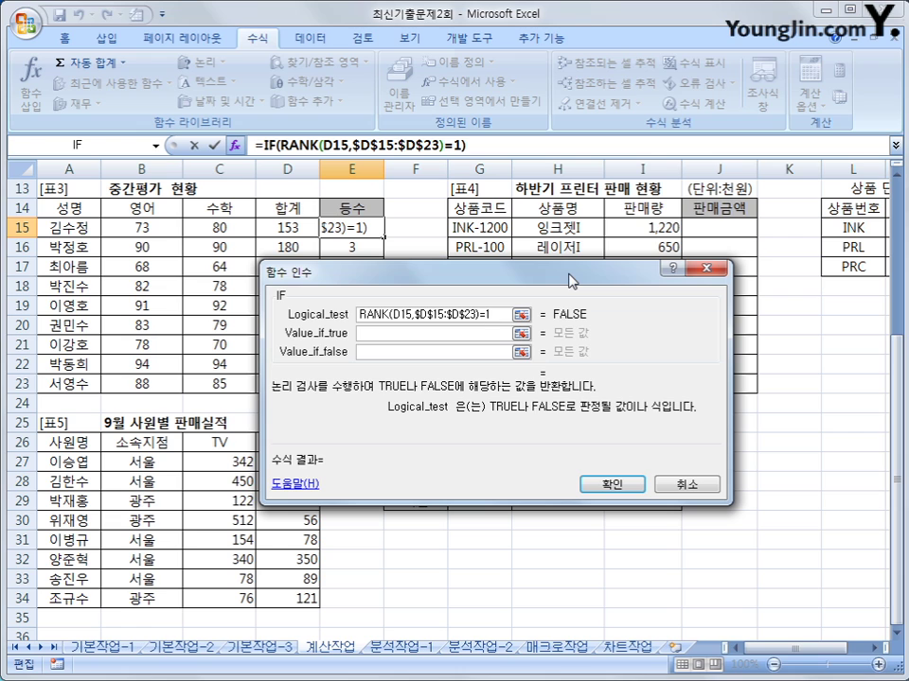
pyautogui.press('Tab')
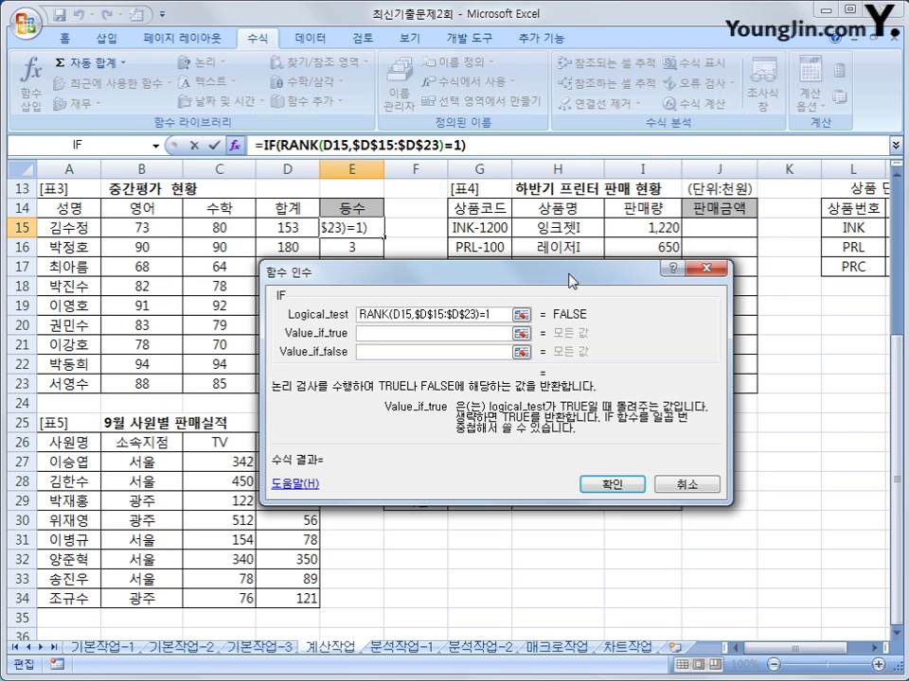
pyautogui.write('1')
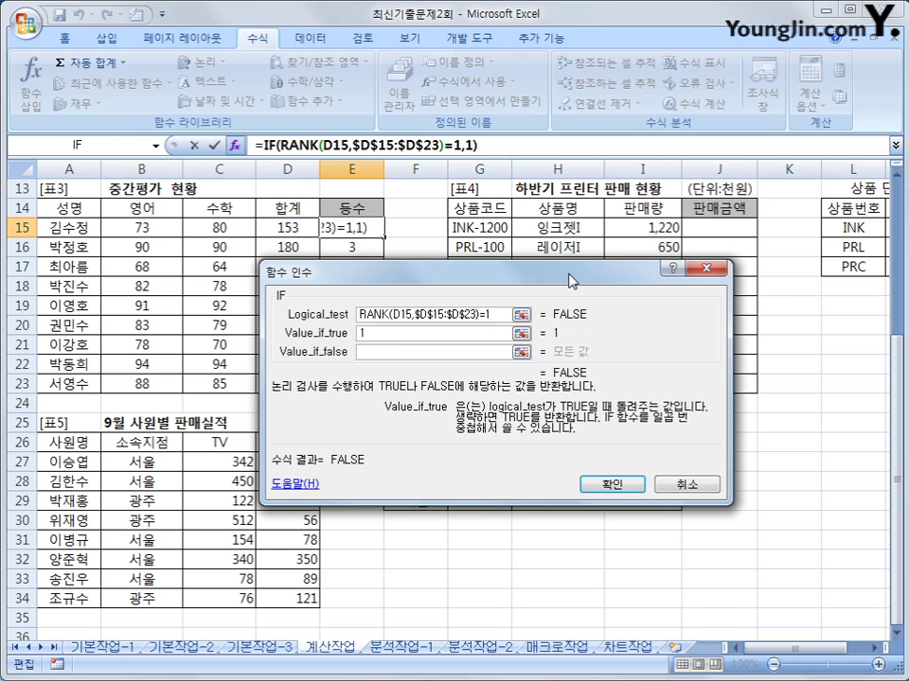
pyautogui.write('등')
pyautogui.press('Tab')
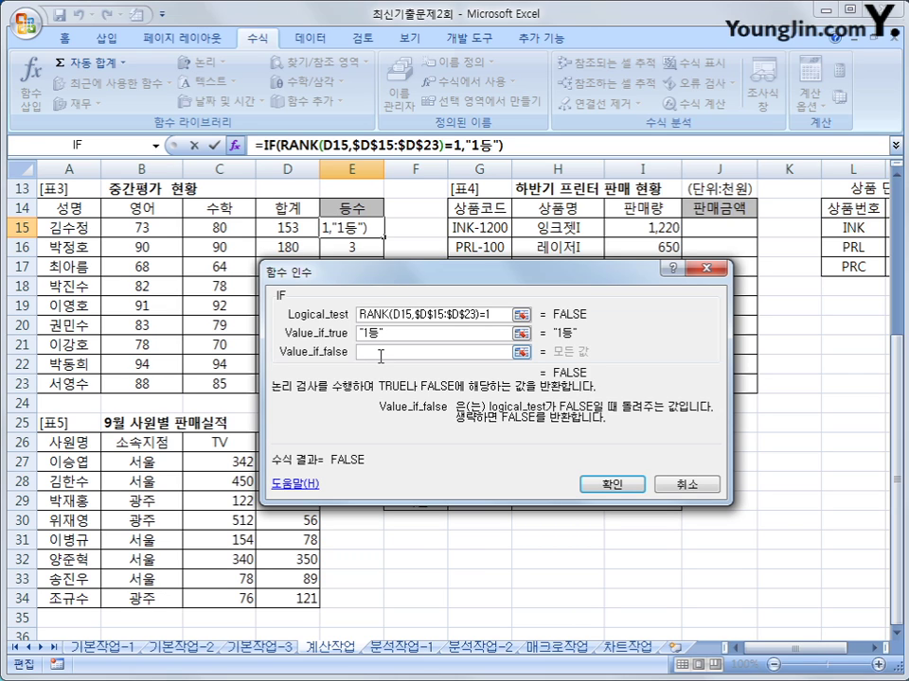
# Nest a second IF as Value_if_false, testing RANK(D15,$D$15:$D$23)=2 and returning "2등" when true
pyautogui.click(84, 147)
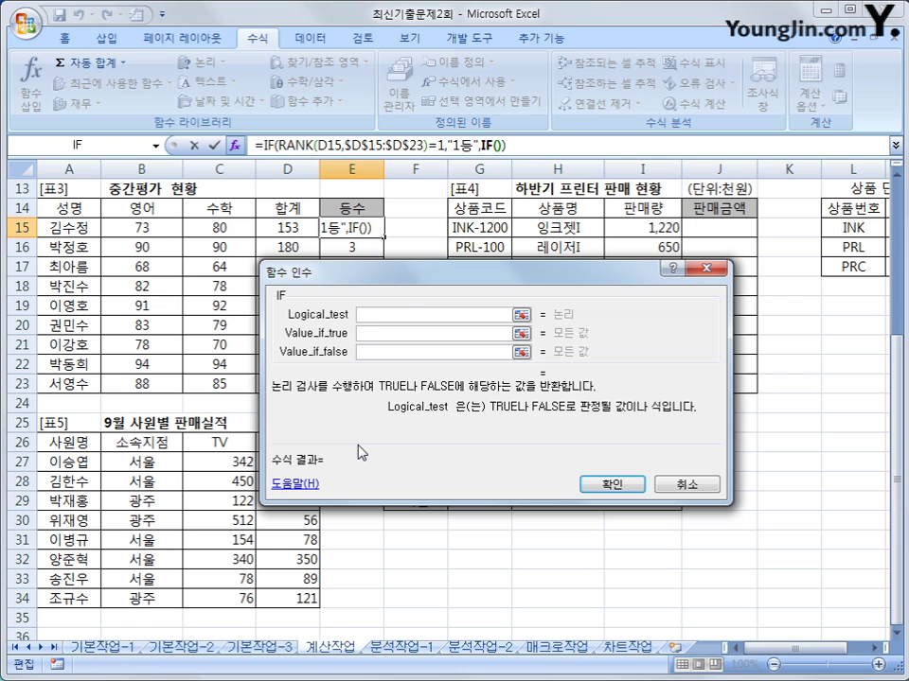
pyautogui.hotkey('ctrl', 'v')
pyautogui.write('=')
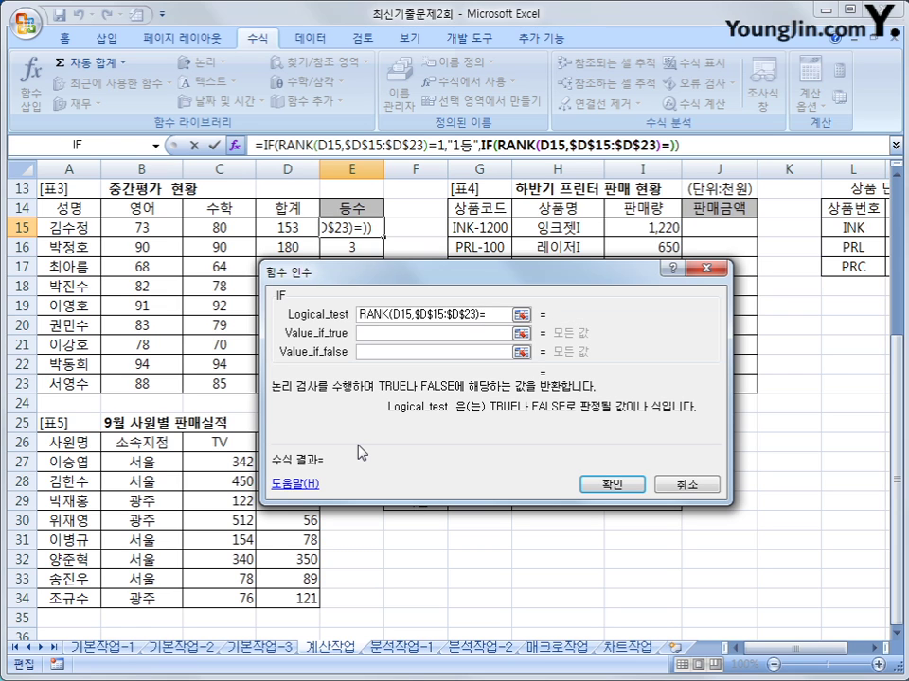
pyautogui.write('2')
pyautogui.click(388, 332)
pyautogui.write('2')
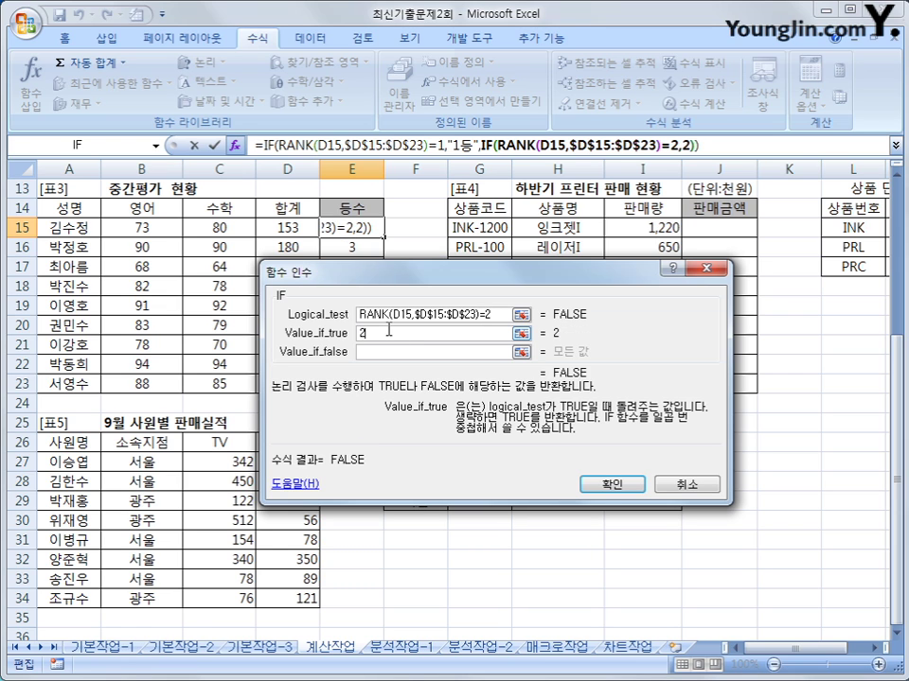
pyautogui.write('등')
pyautogui.press('Tab')
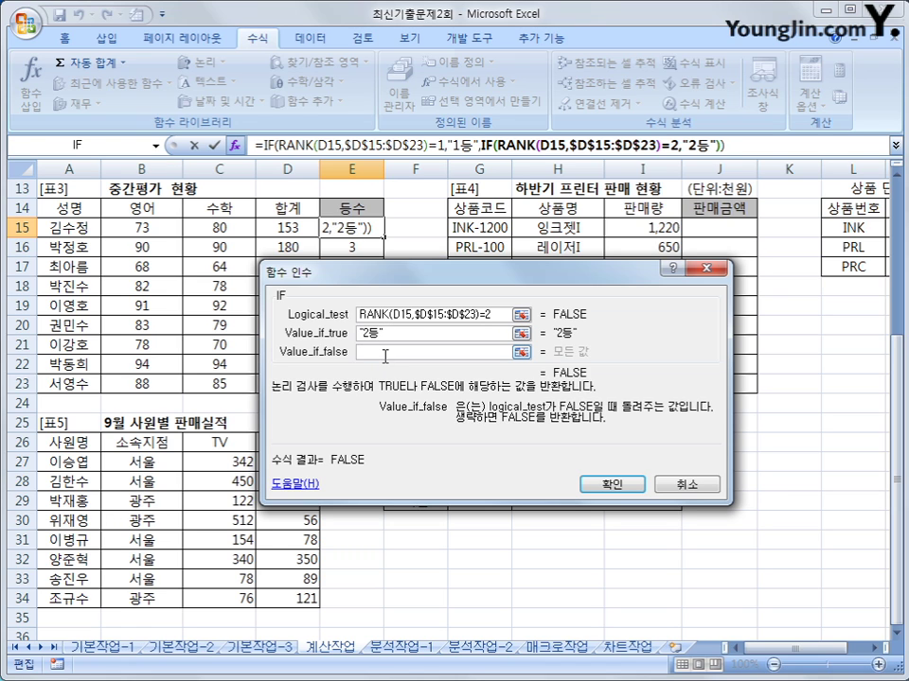
# Nest a third IF as Value_if_false, testing RANK(D15,$D$15:$D$23)=3 and returning "3등" when true
pyautogui.click(78, 145)
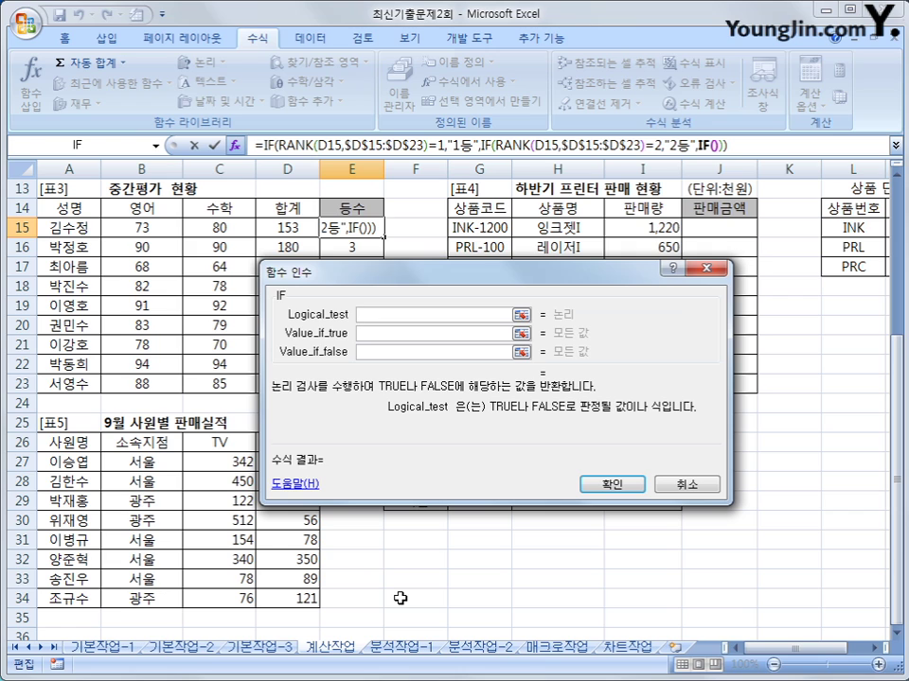
pyautogui.hotkey('ctrl', 'v')
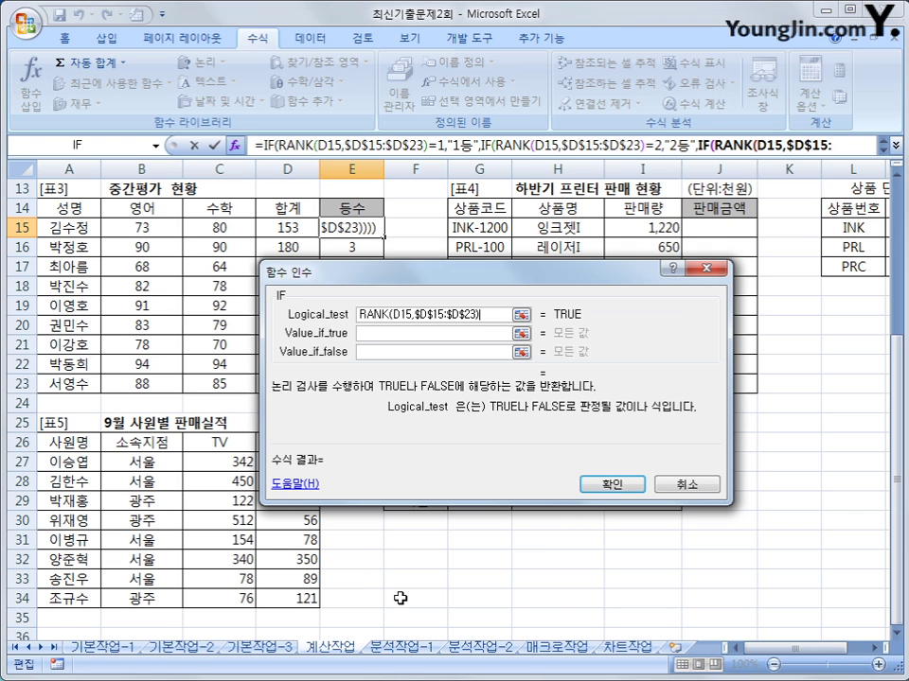
pyautogui.write('=')
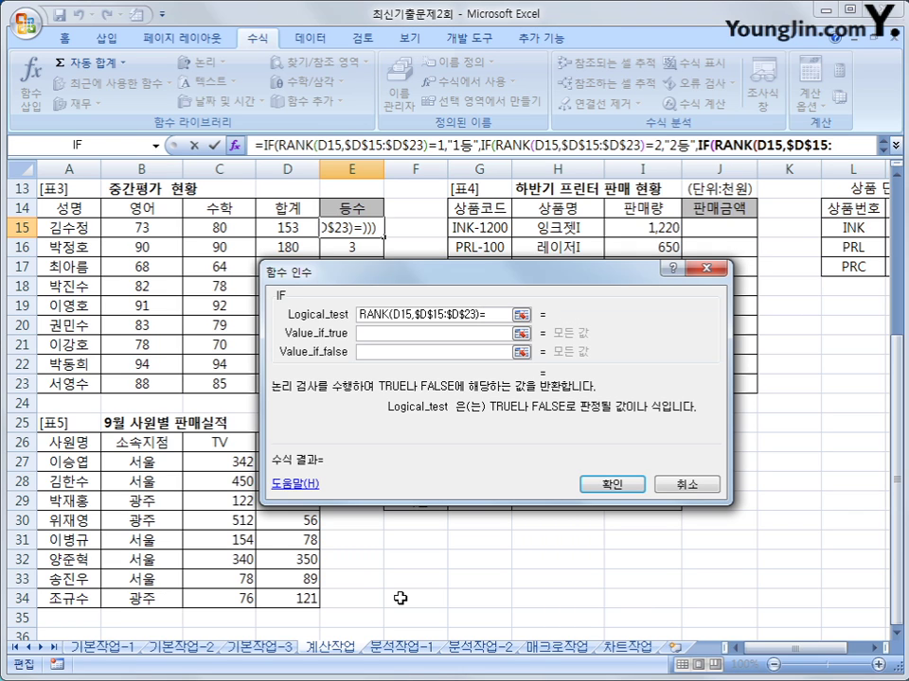
pyautogui.write('3')
pyautogui.press('Tab')
pyautogui.write('3등')
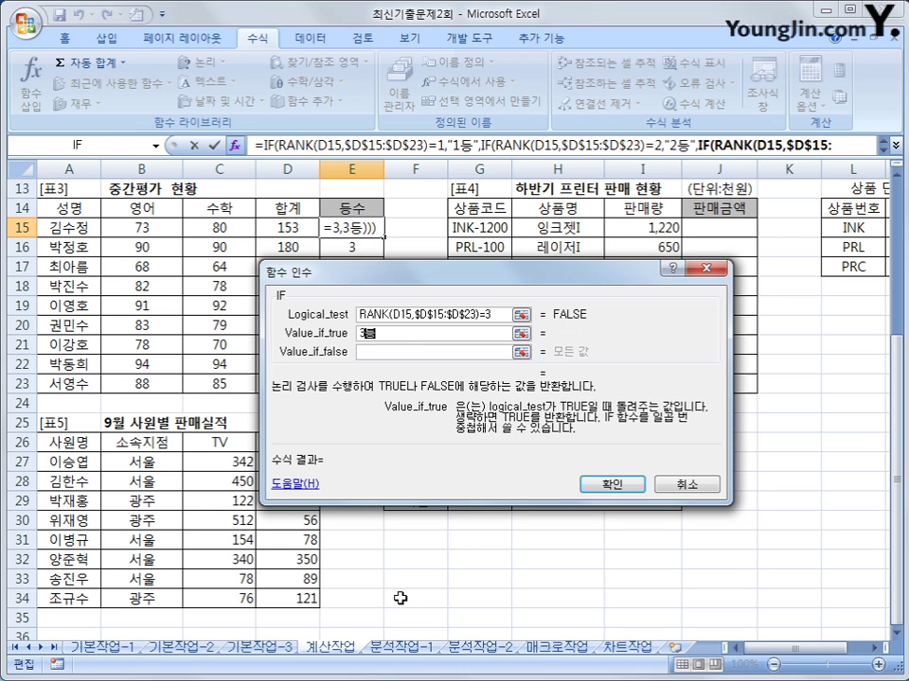
pyautogui.press('Tab')
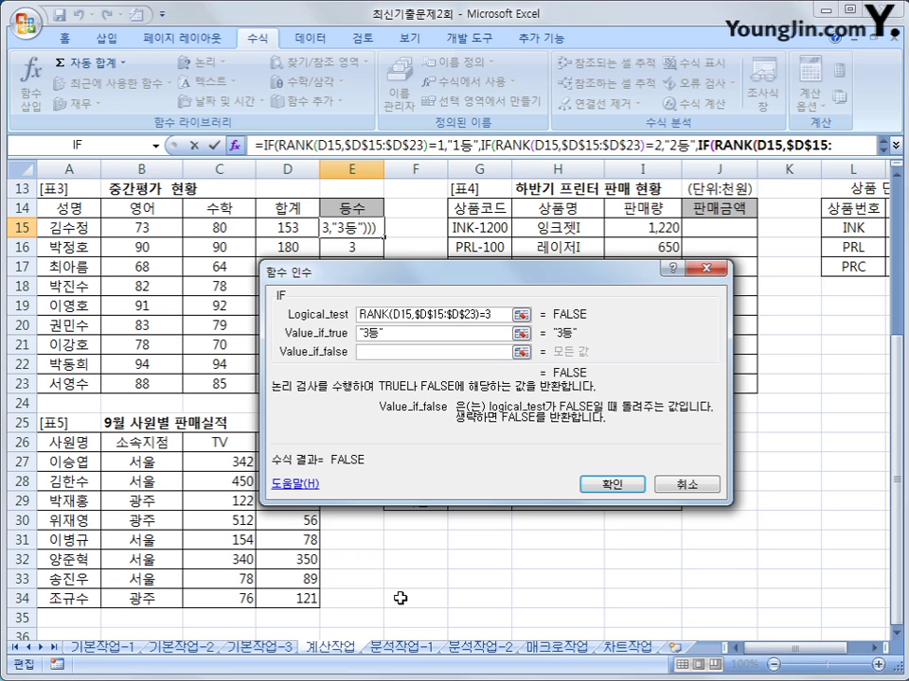
# Set the innermost Value_if_false to an empty string "", enter the formula, and fill it from E15 down to E23
pyautogui.write('""')
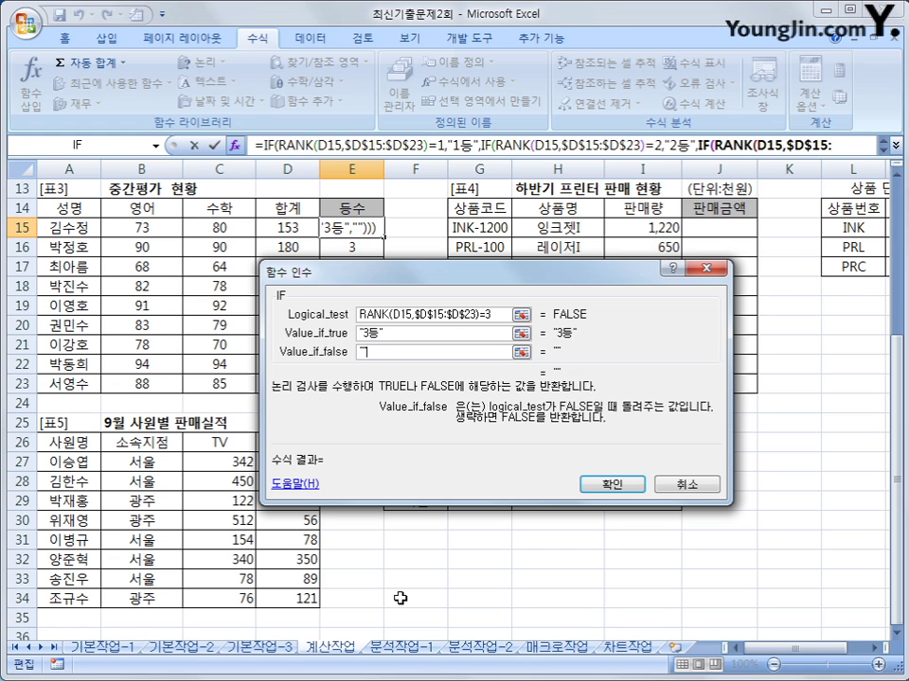
pyautogui.click(611, 484)
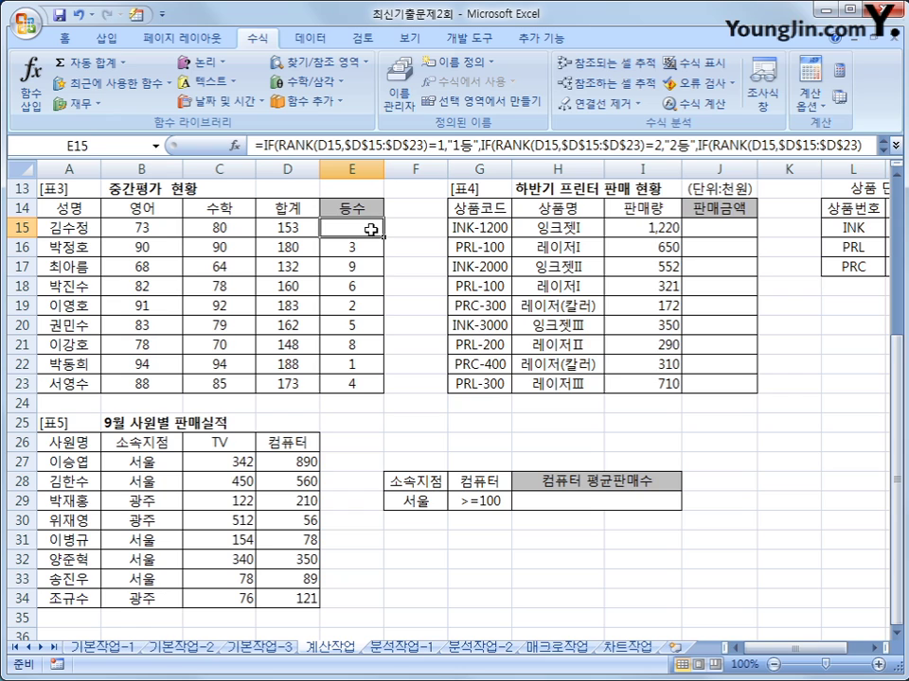
pyautogui.moveTo(383, 236); pyautogui.dragTo(360, 396)
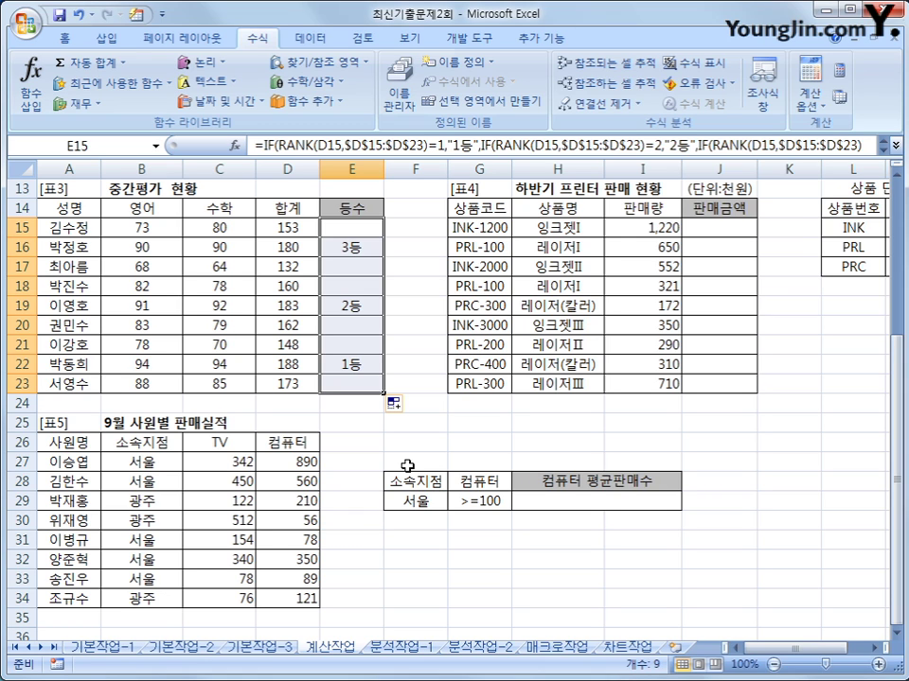
# Examine how the 상품코드 prefixes in 표4 correspond to the 상품번호 and 단가 entries in the 상품 단가표, L15:M17
pyautogui.click(720, 226)
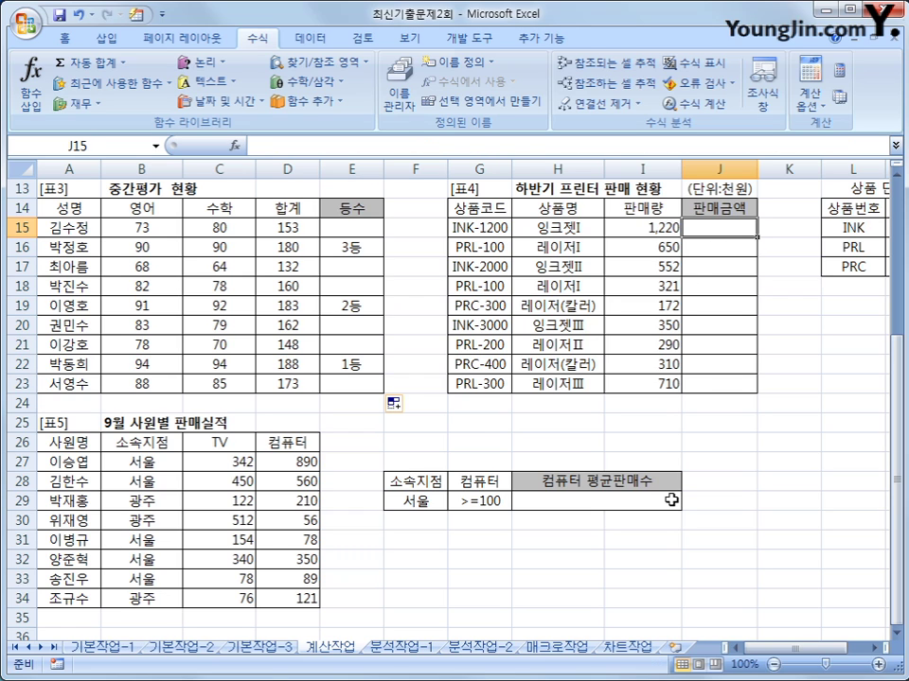
pyautogui.moveTo(479, 228); pyautogui.dragTo(471, 378)
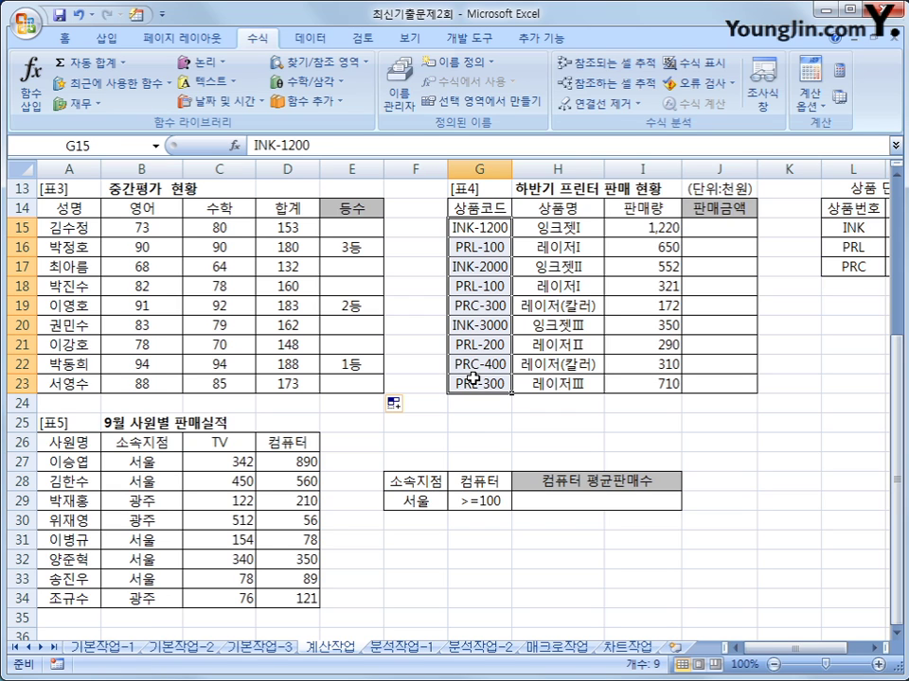
pyautogui.moveTo(769, 649); pyautogui.dragTo(800, 651)
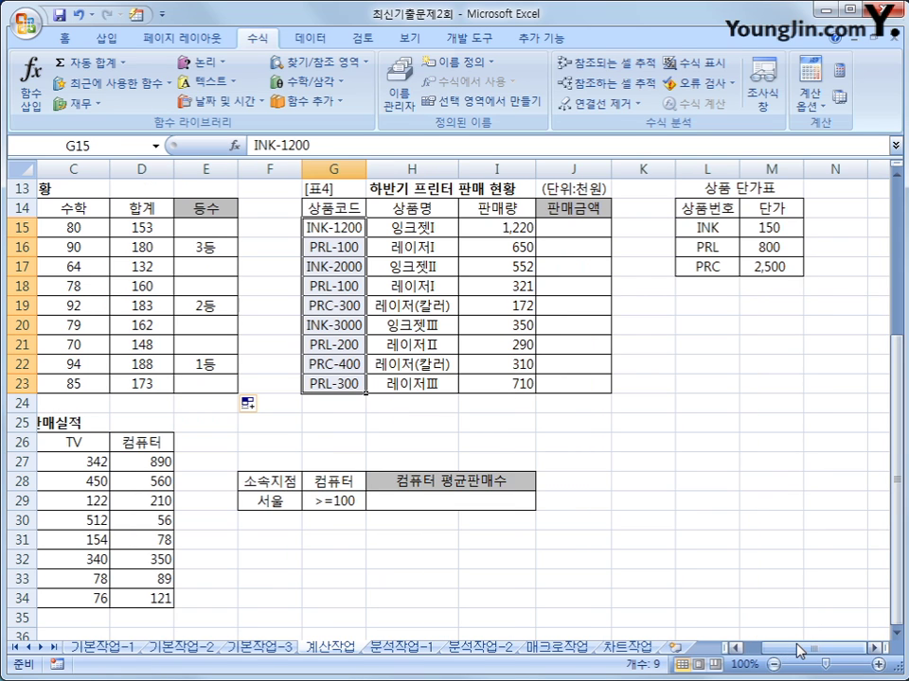
pyautogui.moveTo(722, 227); pyautogui.dragTo(761, 261)
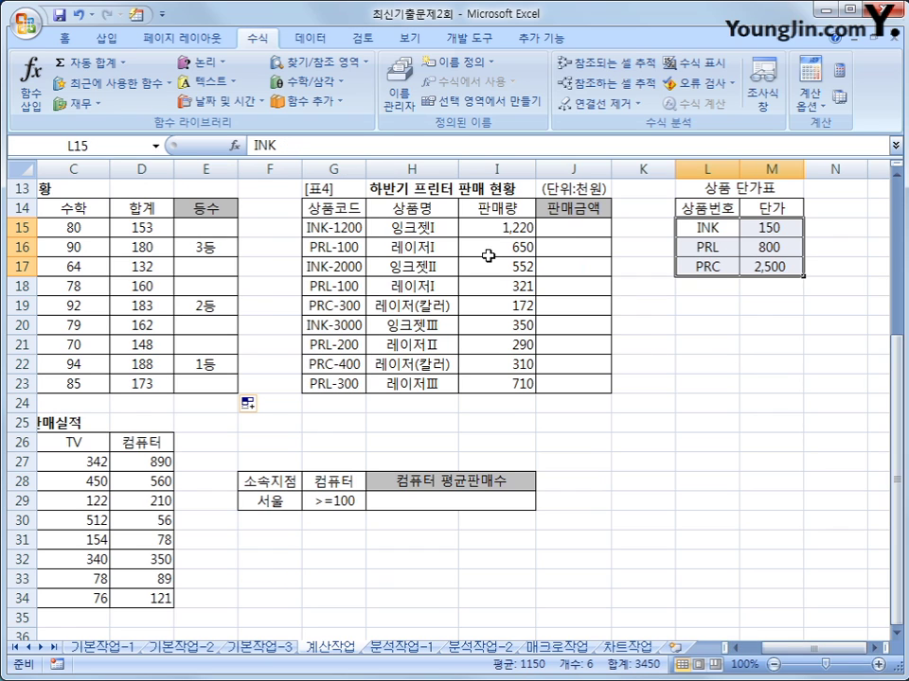
pyautogui.click(577, 228)
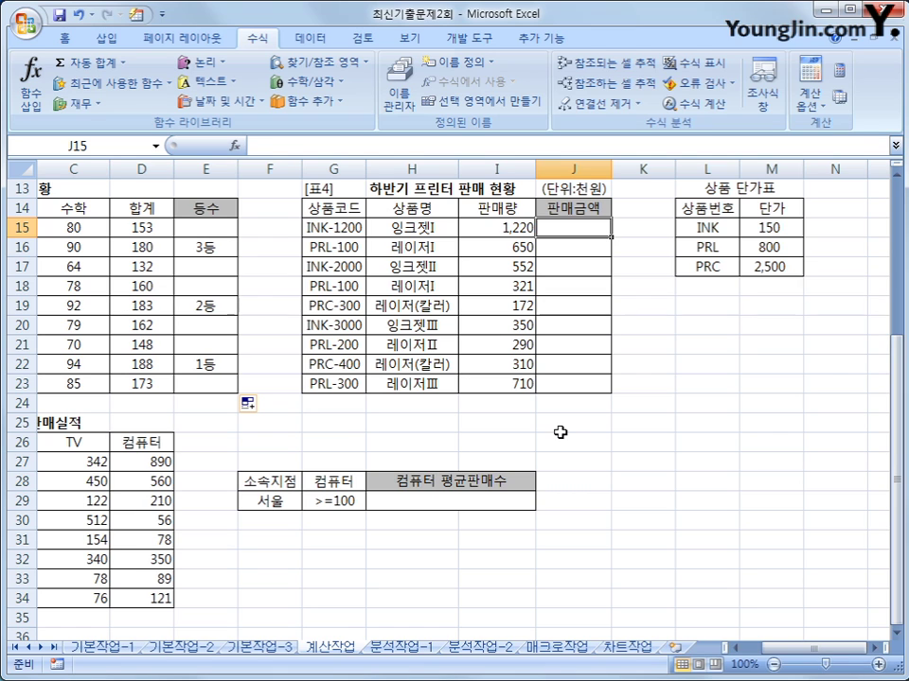
pyautogui.click(341, 235)
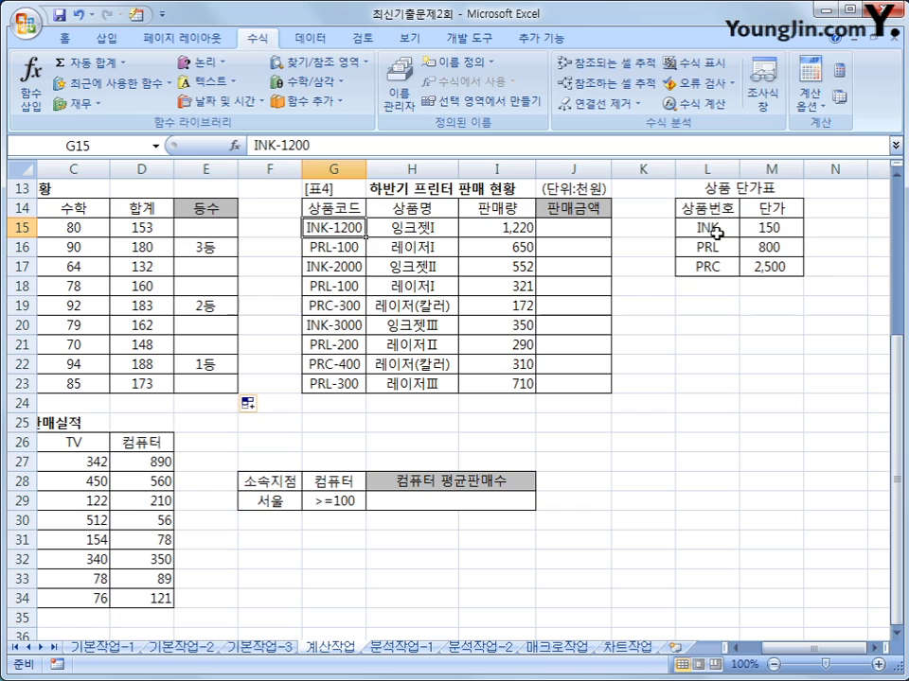
pyautogui.moveTo(713, 231); pyautogui.dragTo(758, 264)
pyautogui.click(345, 247)
pyautogui.click(773, 251)
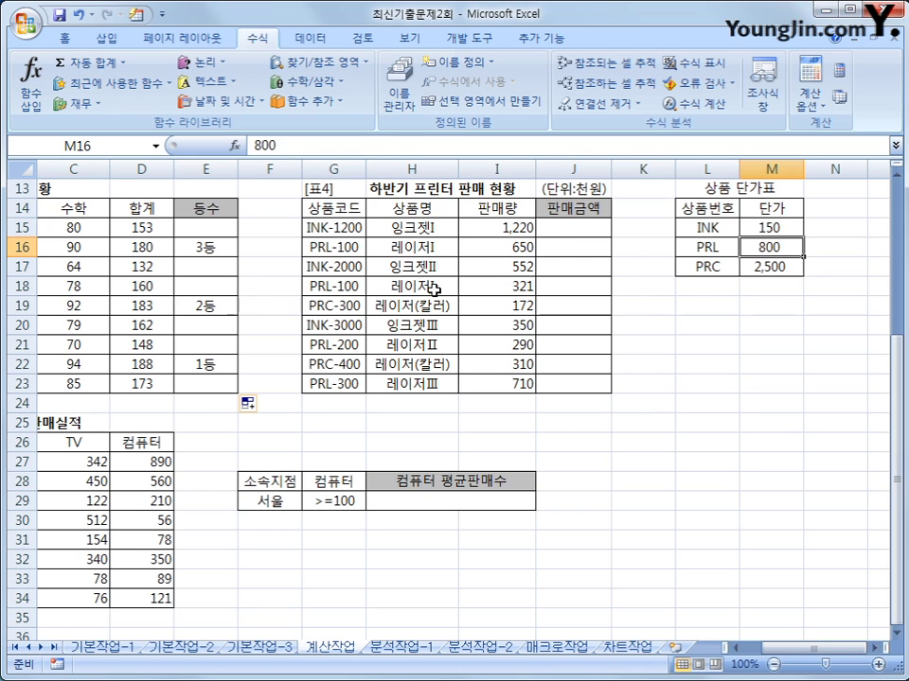
pyautogui.click(752, 272)
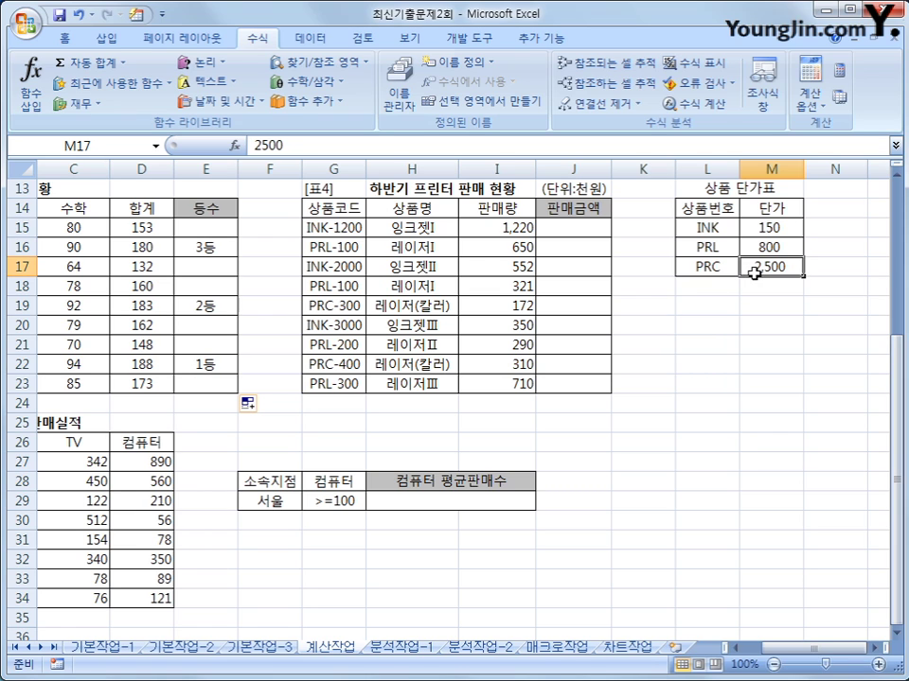
pyautogui.moveTo(702, 227); pyautogui.dragTo(753, 266)
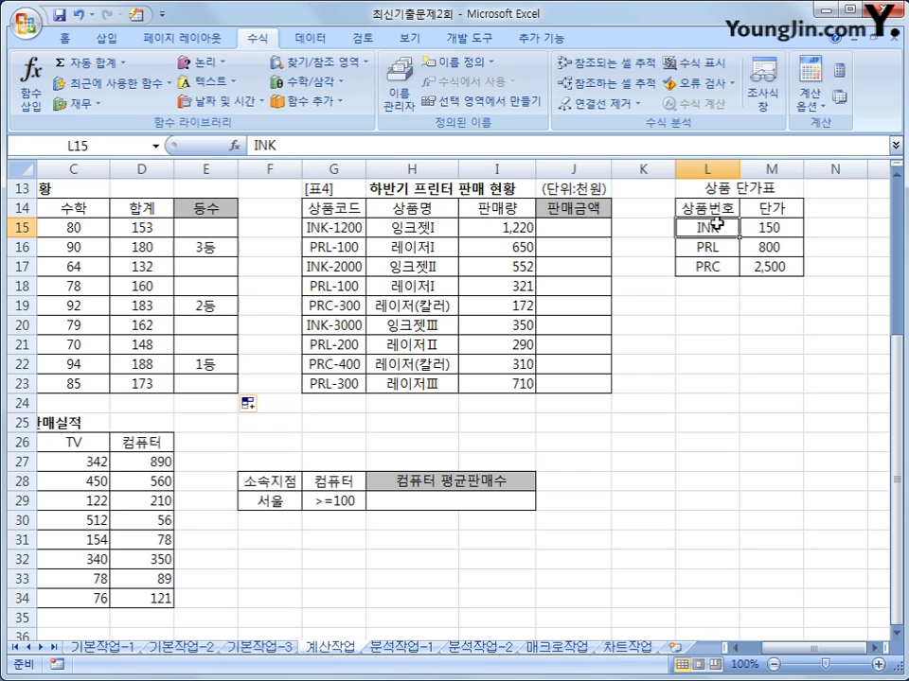
pyautogui.moveTo(715, 223); pyautogui.dragTo(749, 266)
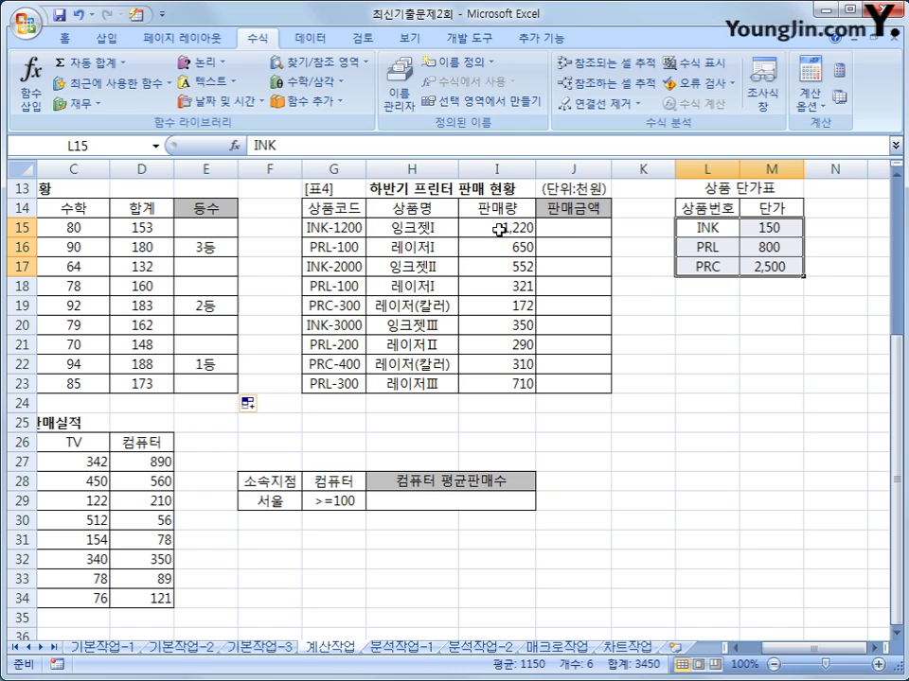
# Enter a LEFT function in J15 that extracts the first 3 characters of the 상품코드 in G15
pyautogui.click(579, 229)
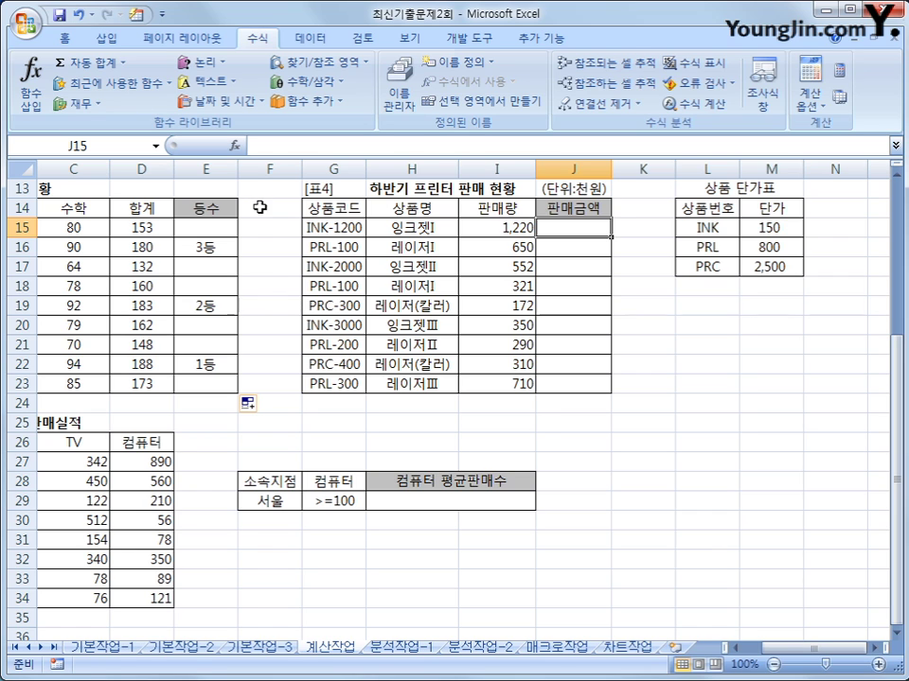
pyautogui.click(211, 92)
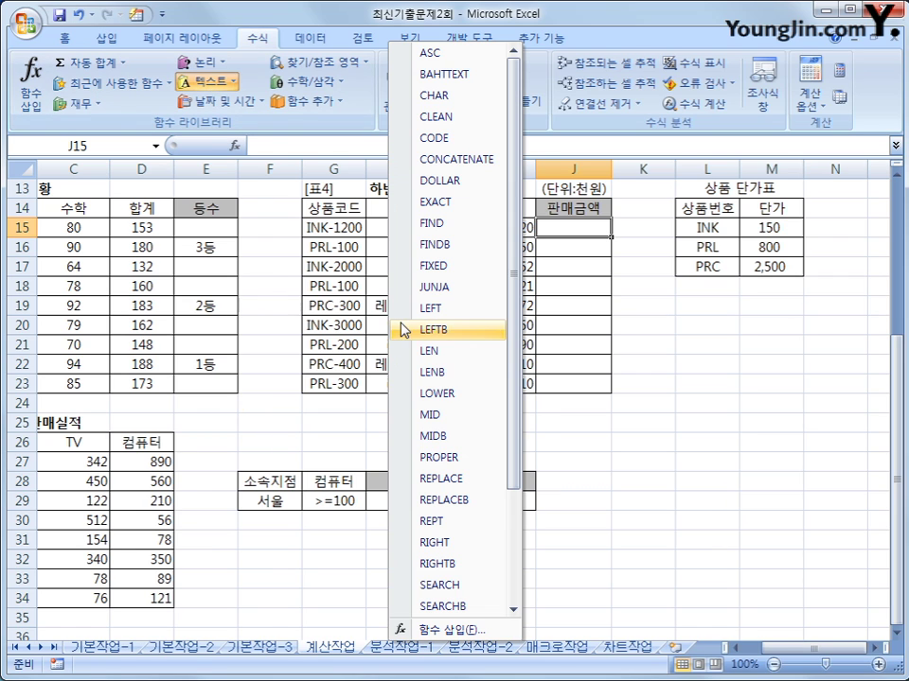
pyautogui.click(457, 321)
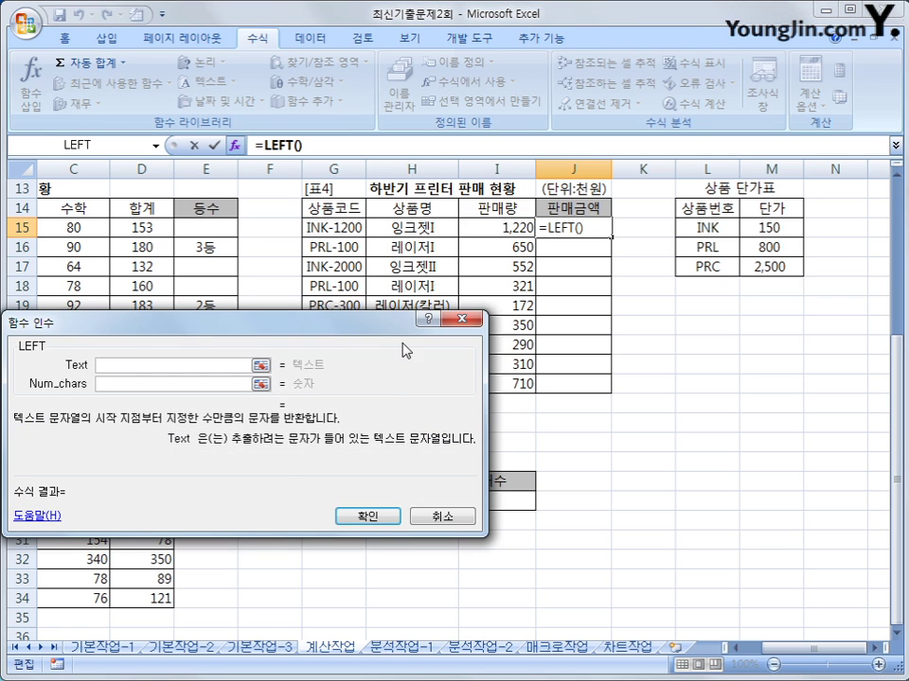
pyautogui.click(339, 230)
pyautogui.click(168, 383)
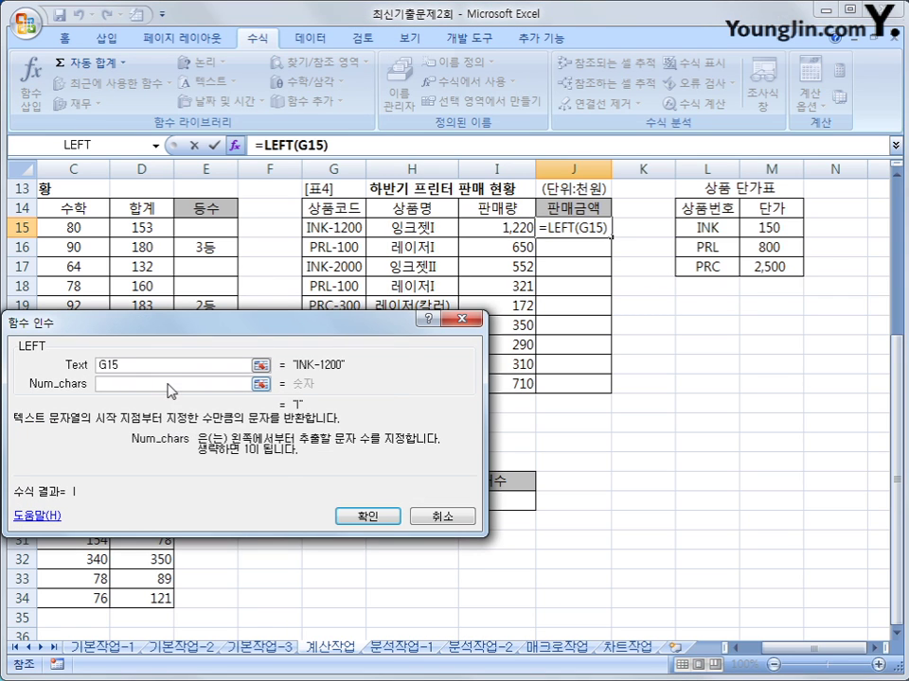
pyautogui.write('3')
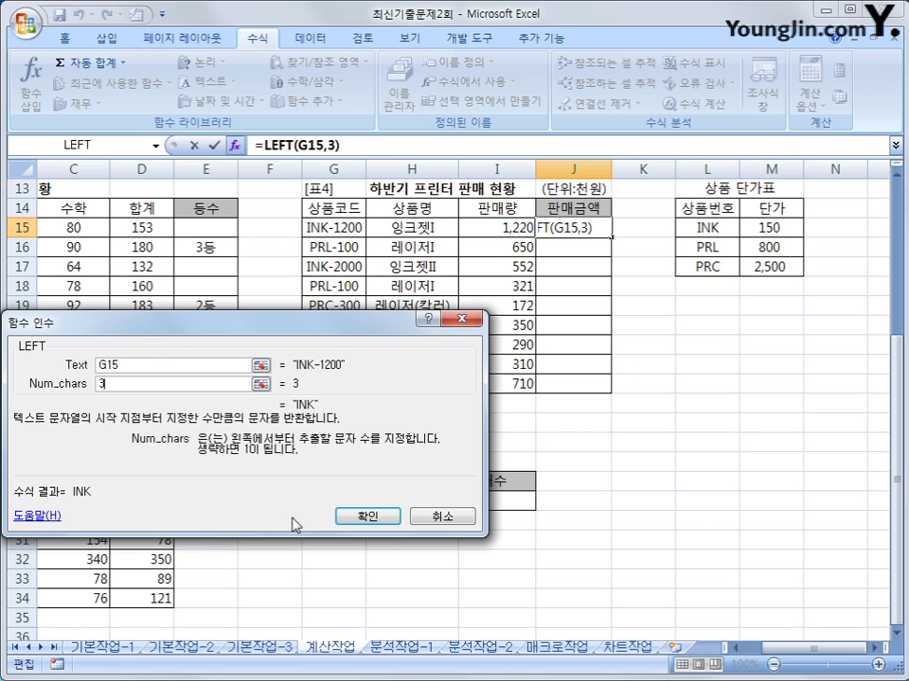
pyautogui.click(369, 516)
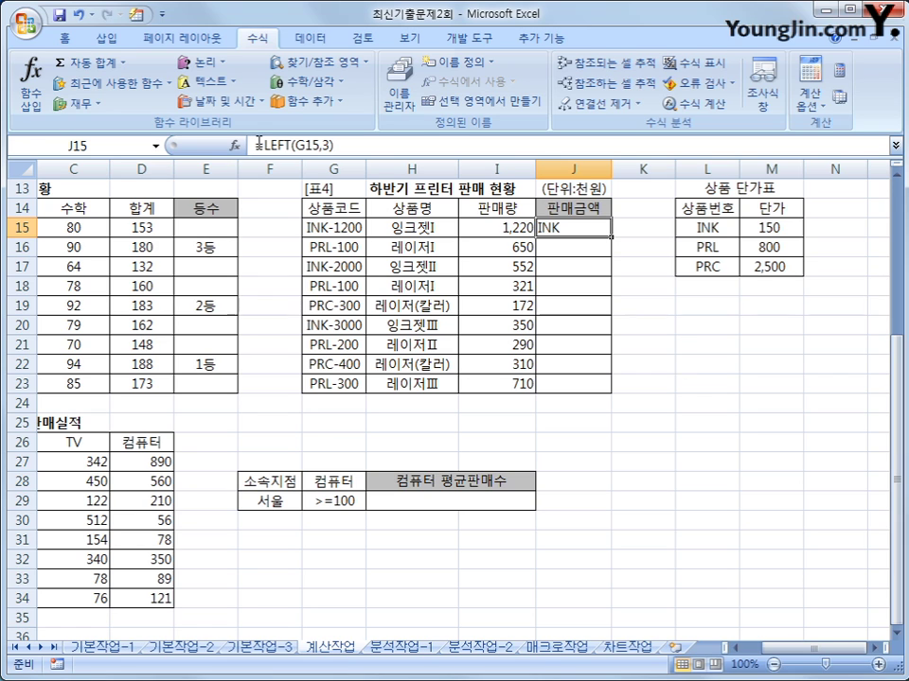
# Cut LEFT(G15,3) out of the J15 formula and reuse it as the Lookup_value of a VLOOKUP function
pyautogui.moveTo(263, 145); pyautogui.dragTo(336, 144)
pyautogui.hotkey('ctrl', 'c')
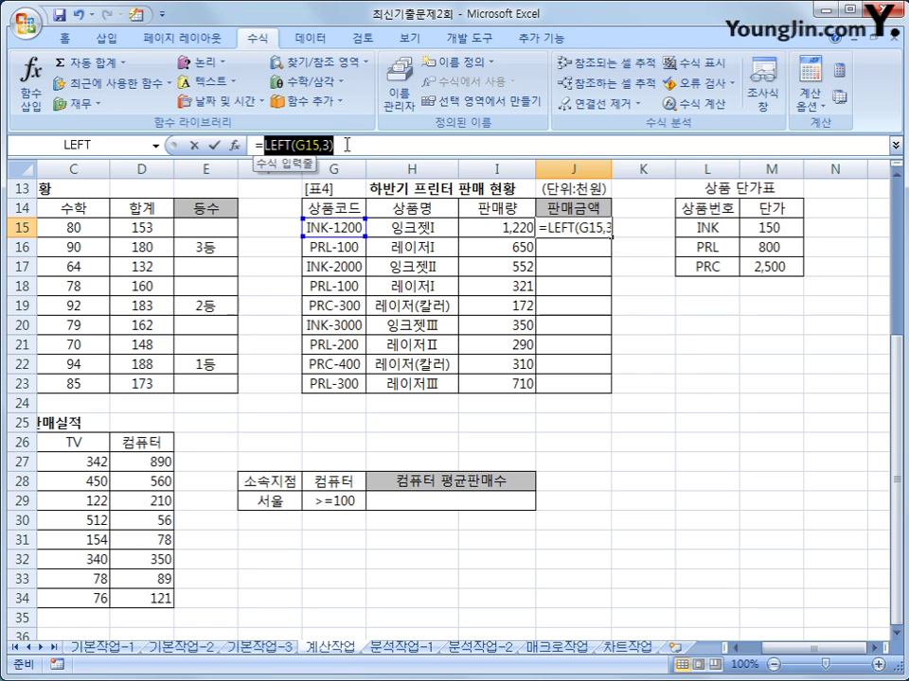
pyautogui.press('BackSpace')
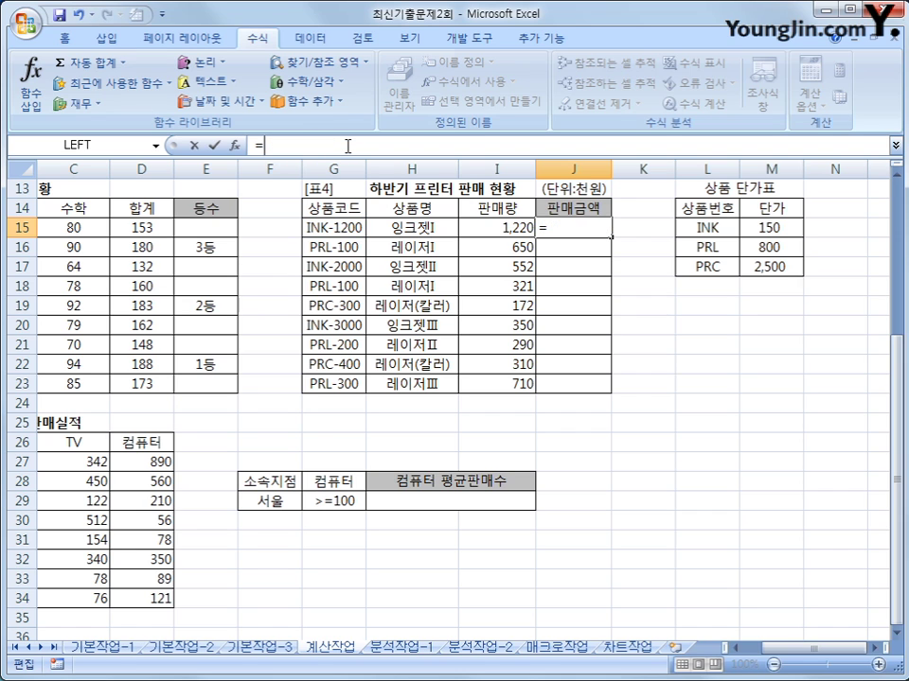
pyautogui.click(326, 62)
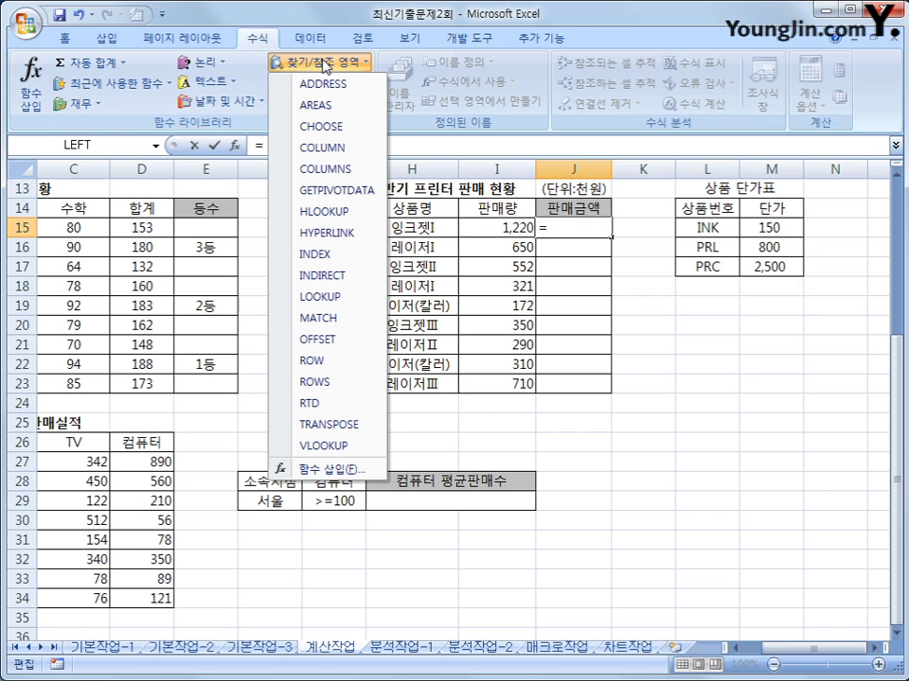
pyautogui.click(356, 443)
pyautogui.moveTo(309, 305); pyautogui.dragTo(541, 312)
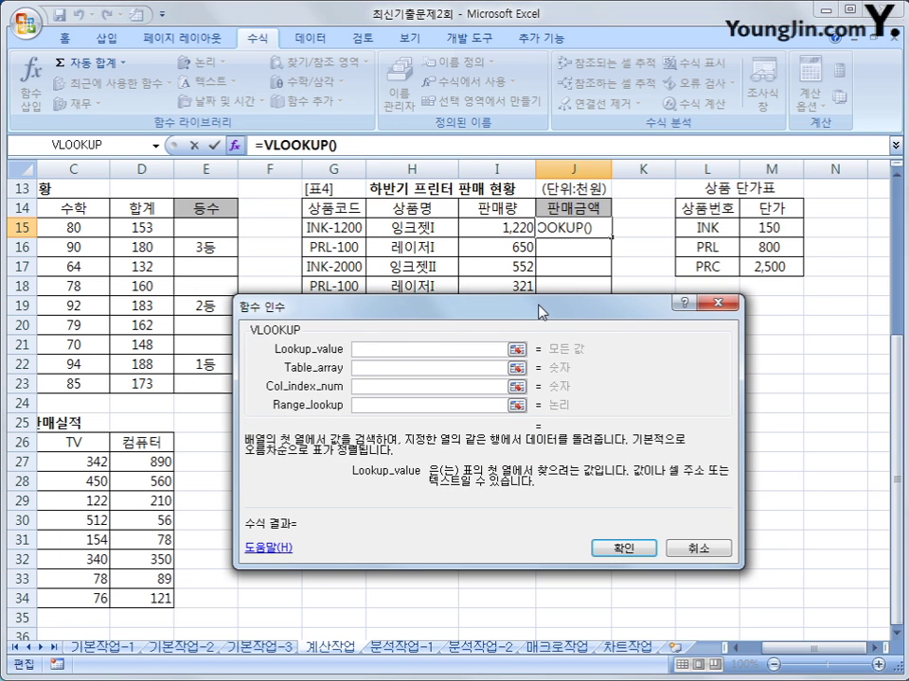
pyautogui.hotkey('ctrl', 'v')
# Set the VLOOKUP's Table_array to the 상품 단가표 including its headings, as the absolute range $L$14:$M$17
pyautogui.click(455, 367)
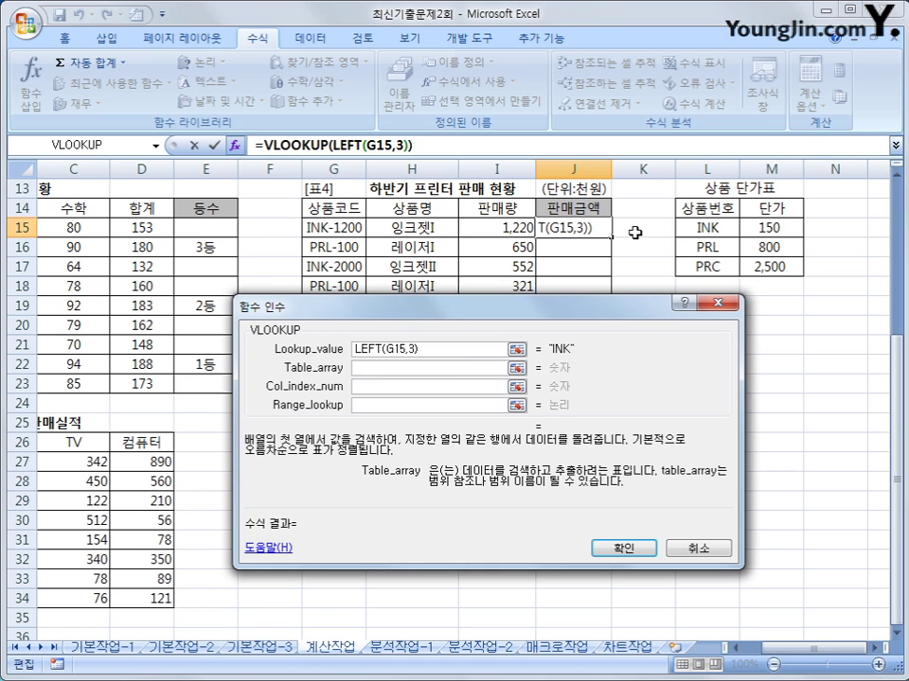
pyautogui.moveTo(702, 229); pyautogui.dragTo(769, 267)
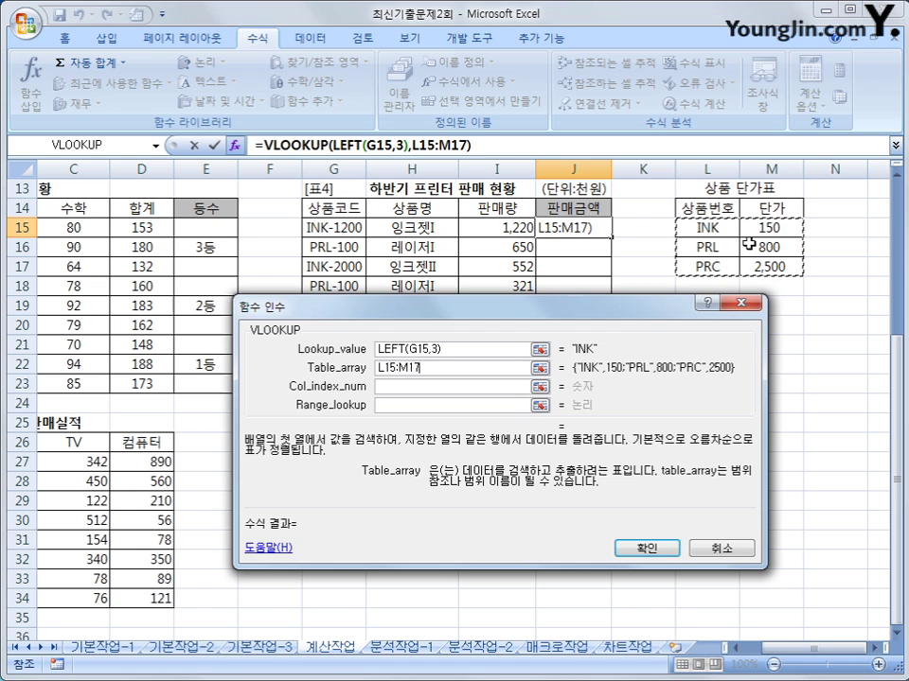
pyautogui.moveTo(719, 208); pyautogui.dragTo(777, 270)
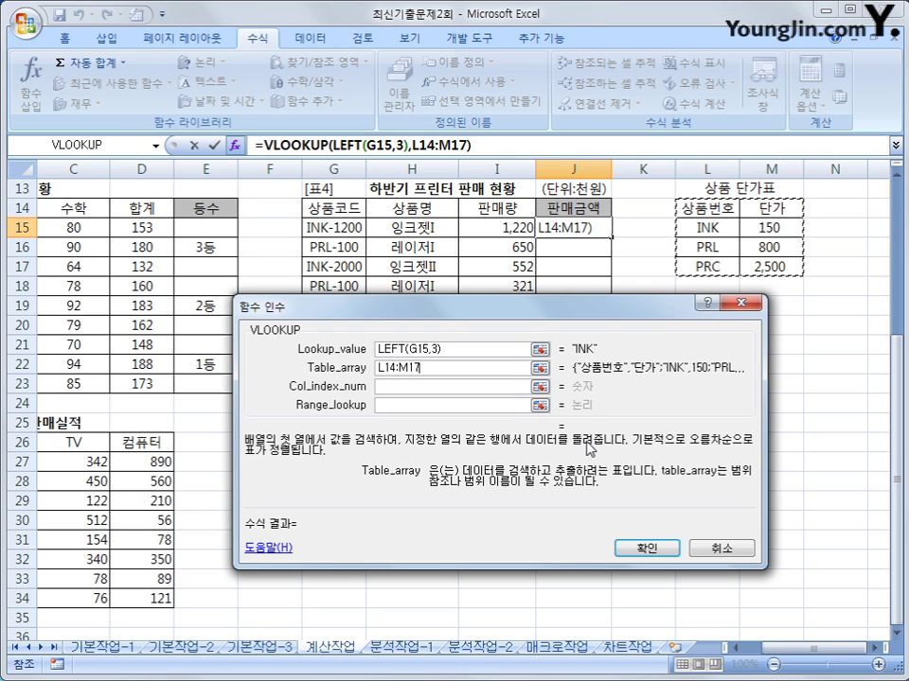
pyautogui.press('F4')
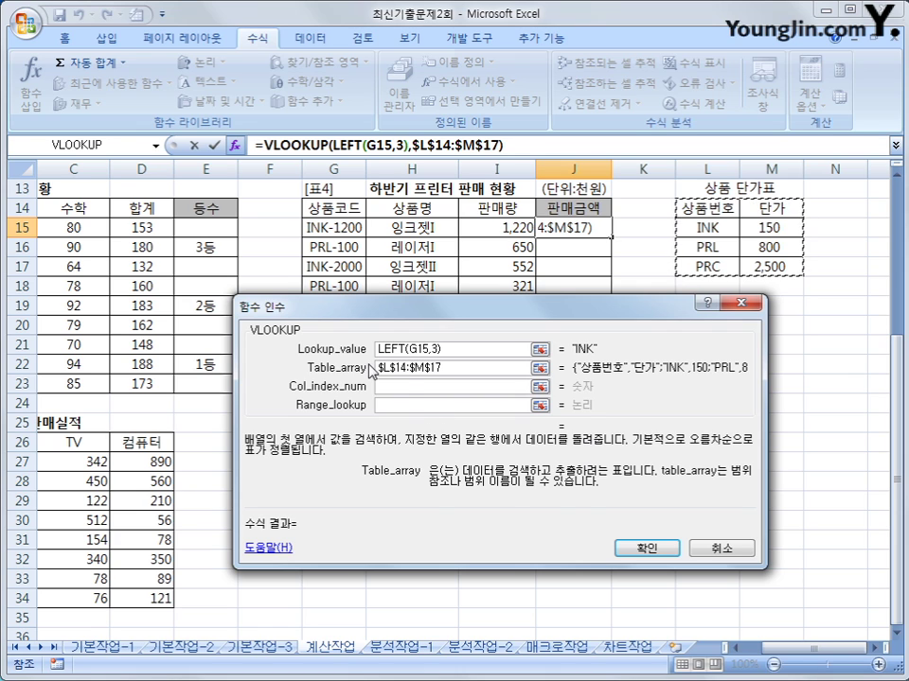
# Set Col_index_num to 2 and Range_lookup to 0, enter the VLOOKUP, and fill it from J15 down to J23
pyautogui.click(405, 390)
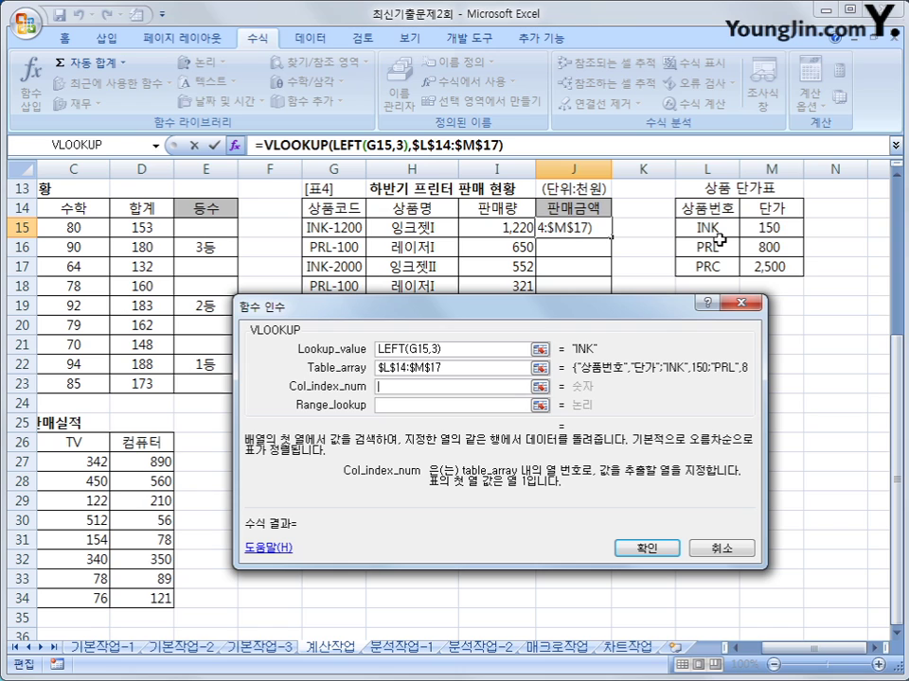
pyautogui.write('2')
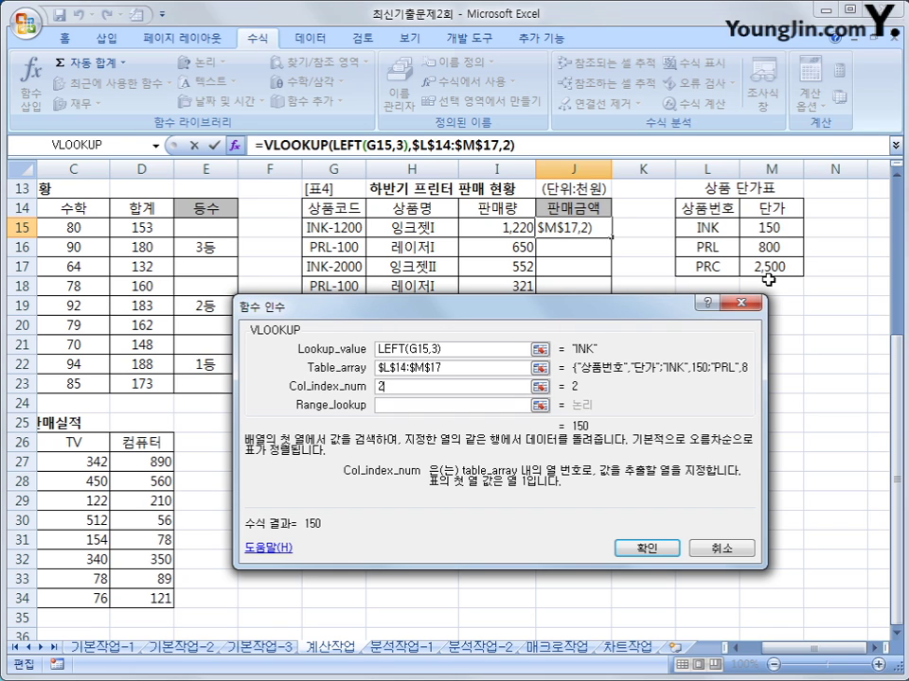
pyautogui.click(519, 403)
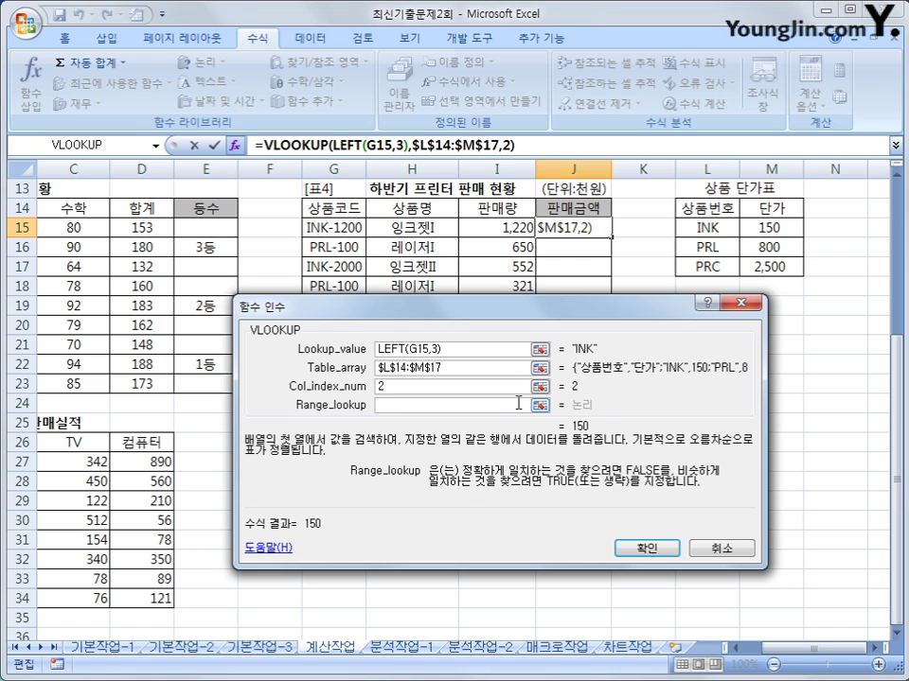
pyautogui.write('0')
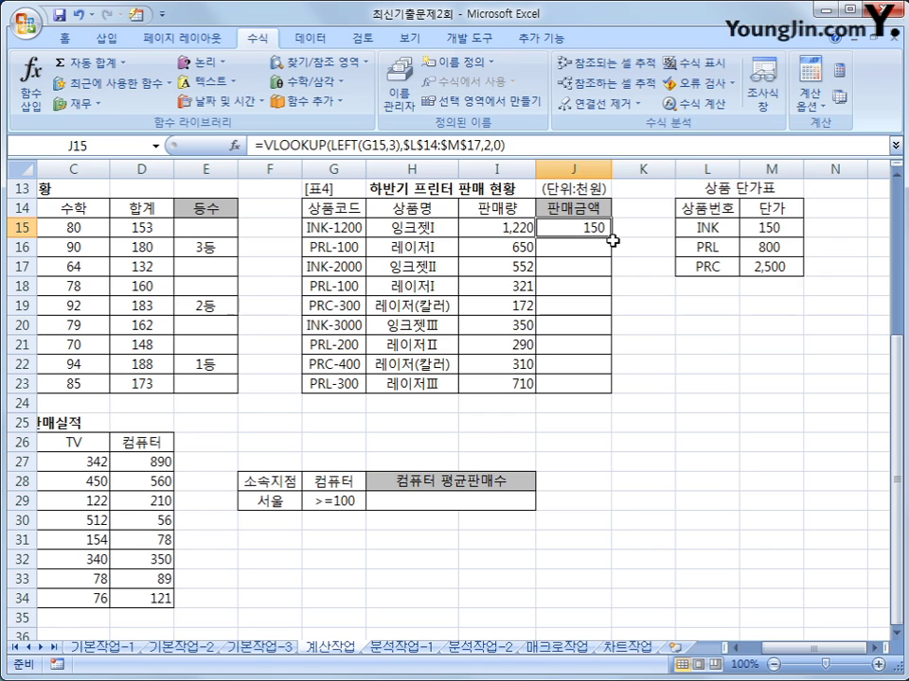
pyautogui.moveTo(611, 245); pyautogui.dragTo(611, 395)
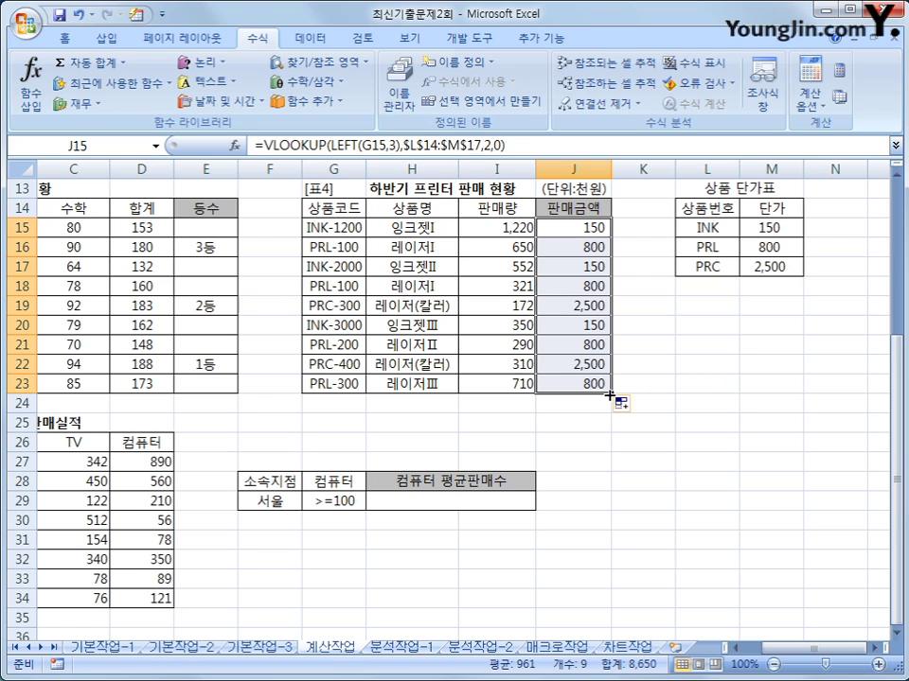
# Multiply the VLOOKUP in J15 by the 판매량 in I15 and fill the updated formula down to J23
pyautogui.click(567, 233)
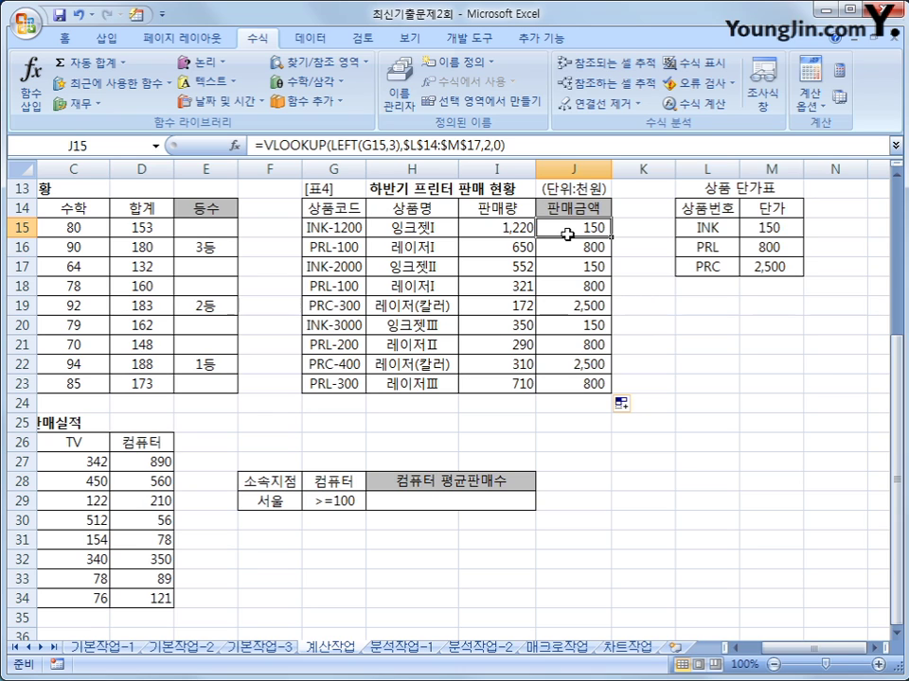
pyautogui.click(556, 148)
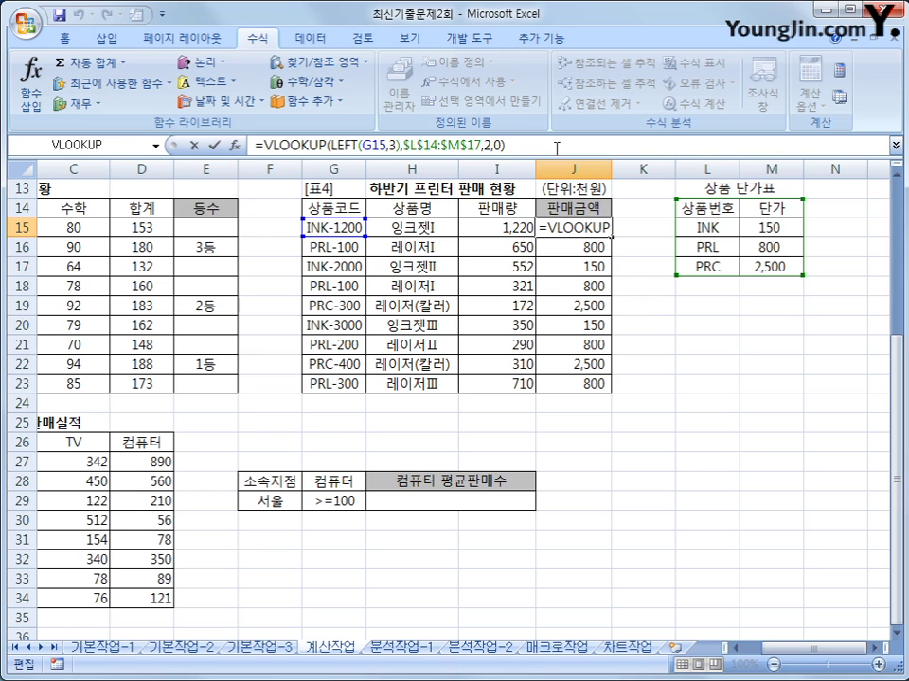
pyautogui.write('*')
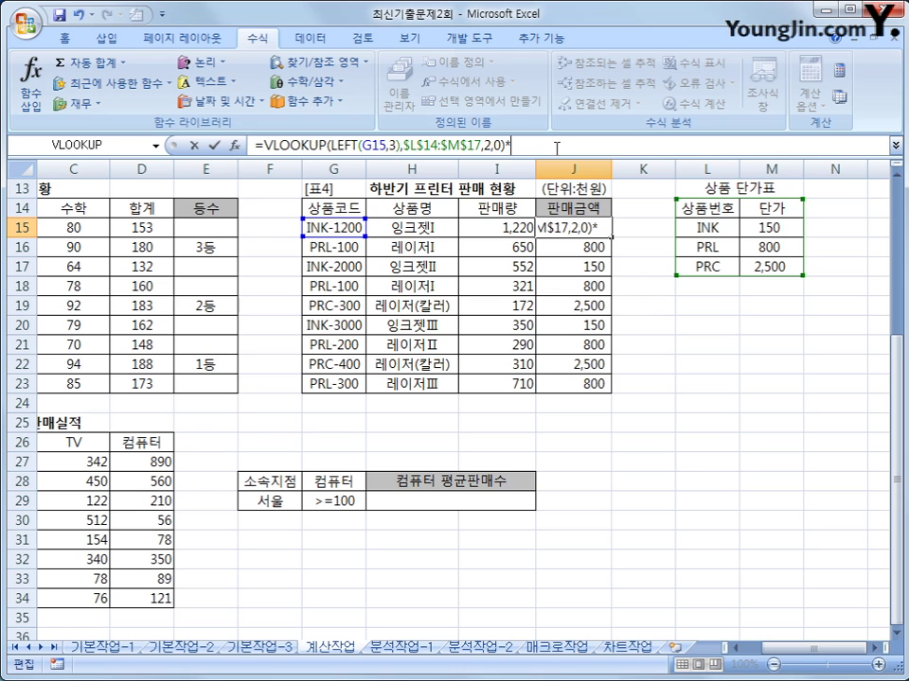
pyautogui.click(520, 229)
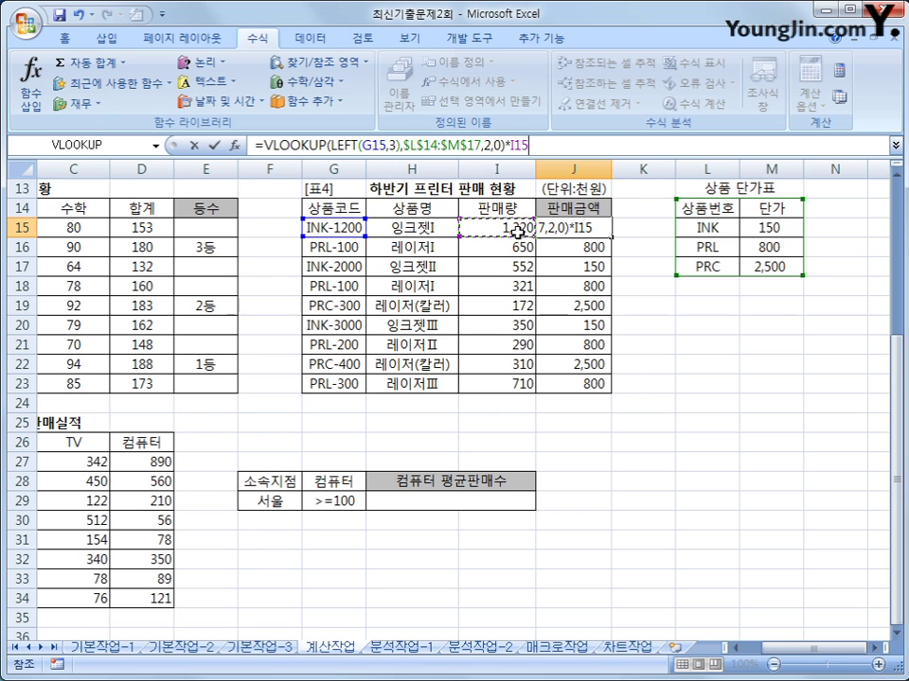
pyautogui.press('Return')
pyautogui.click(556, 229)
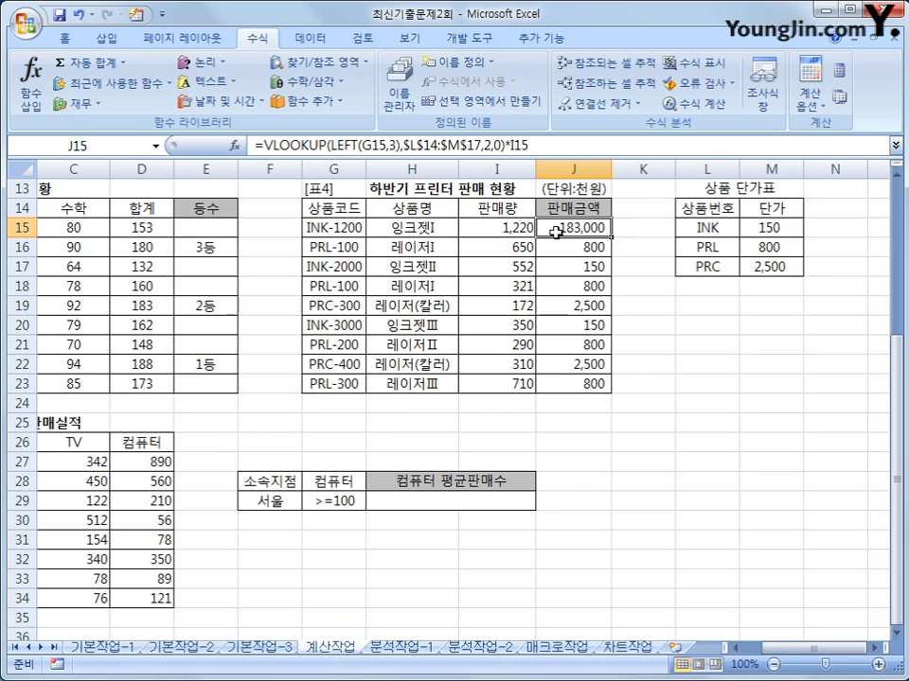
pyautogui.moveTo(610, 237); pyautogui.dragTo(599, 388)
# Clear the contents of the criteria range F28:G29 beside 표5
pyautogui.moveTo(762, 650); pyautogui.dragTo(751, 653)
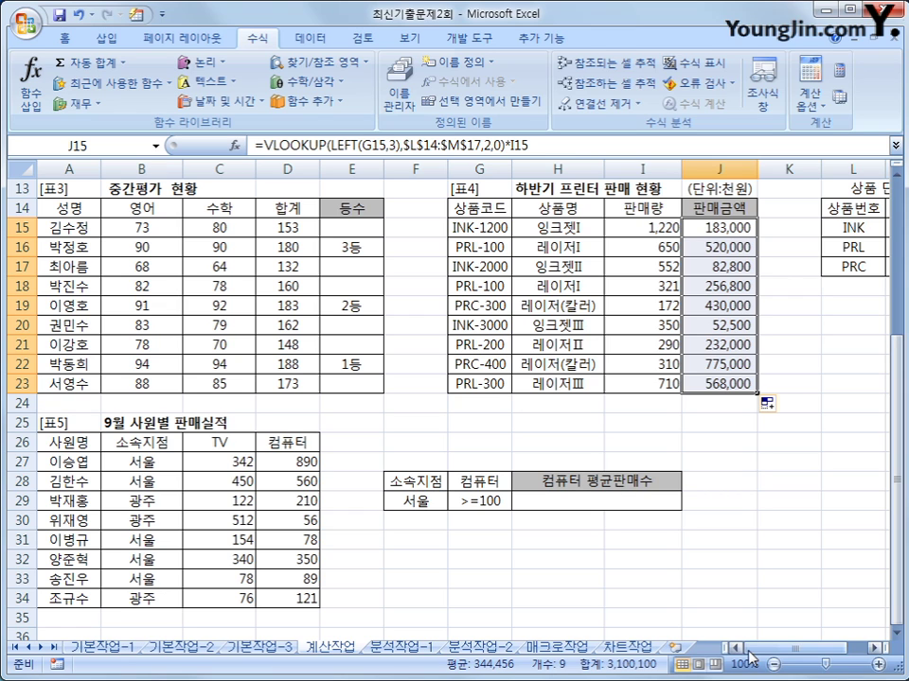
pyautogui.click(430, 504)
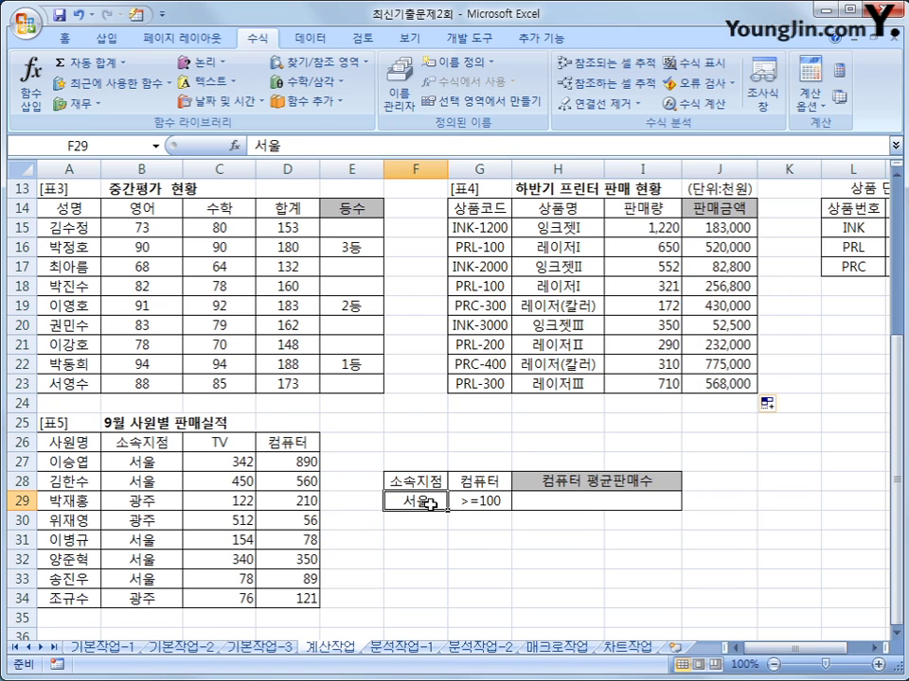
pyautogui.click(478, 481)
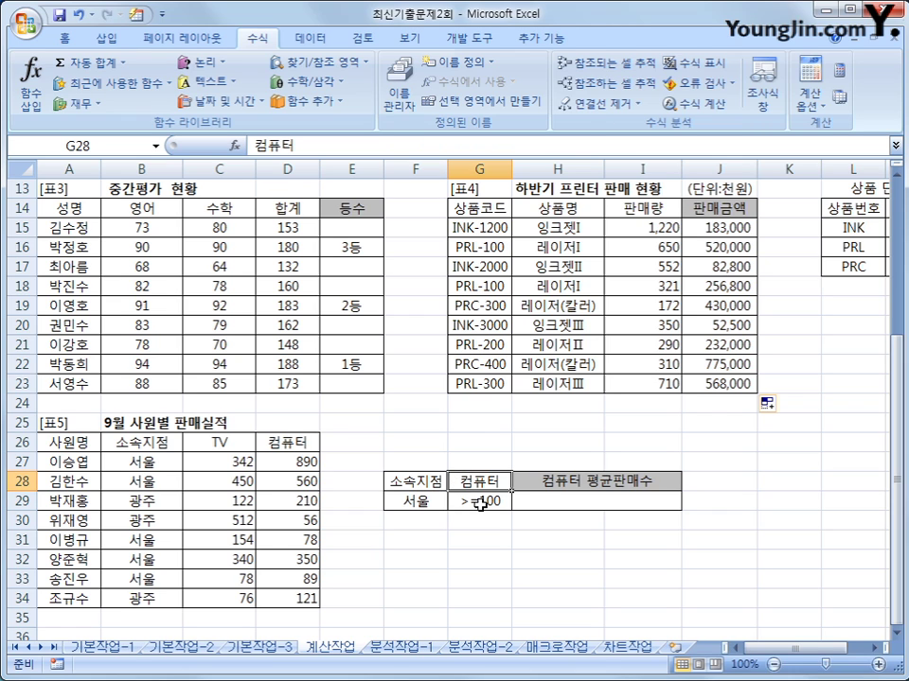
pyautogui.click(482, 503)
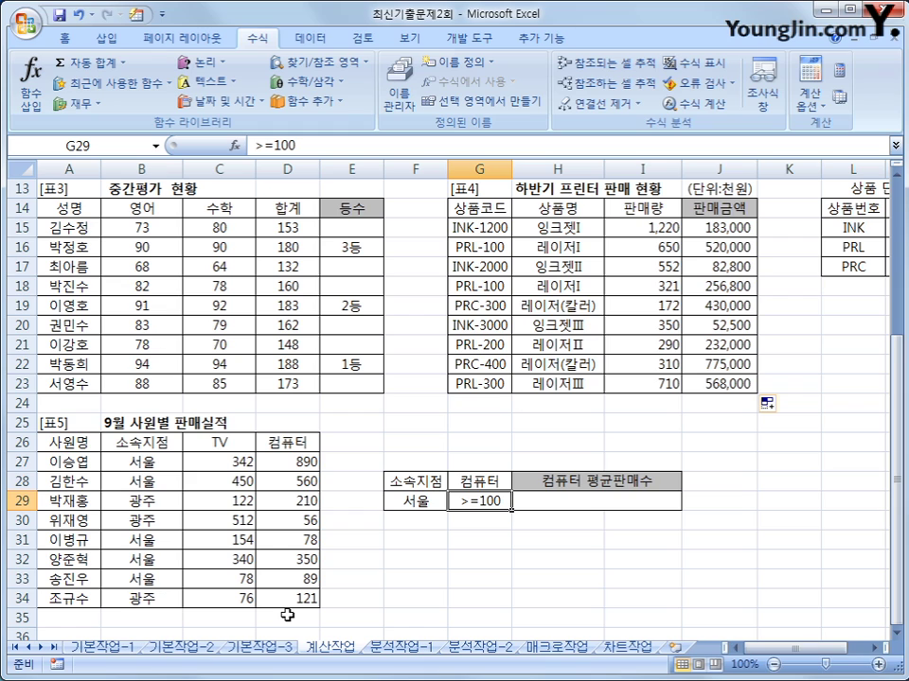
pyautogui.click(571, 500)
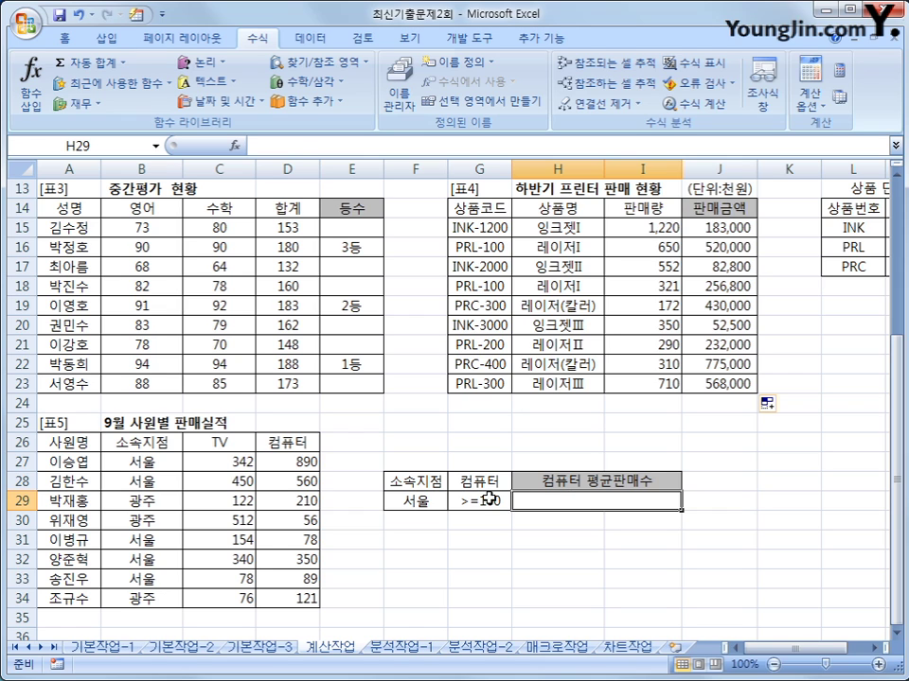
pyautogui.moveTo(426, 482); pyautogui.dragTo(469, 502)
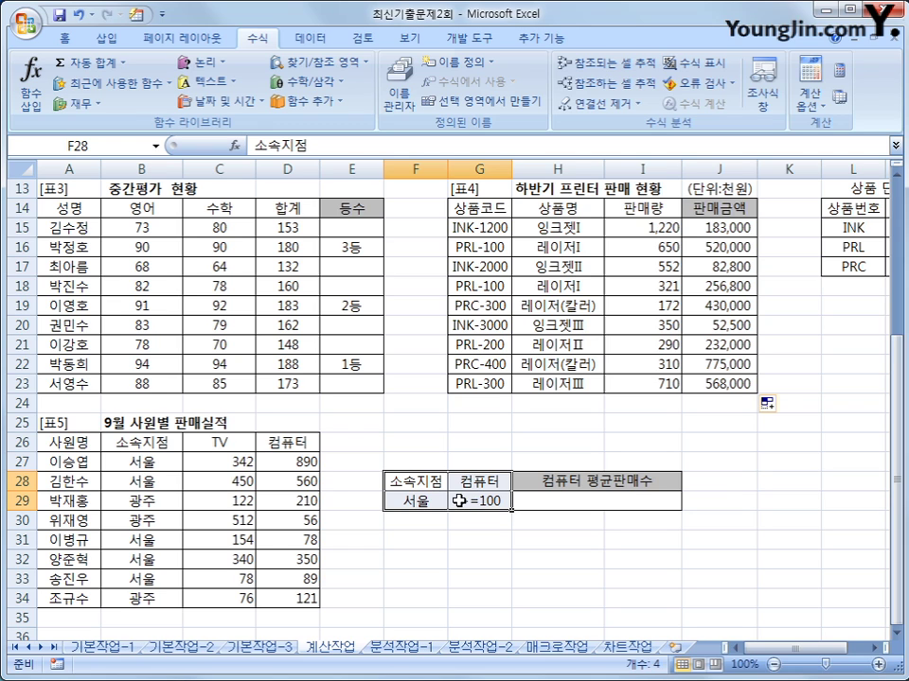
pyautogui.hotkey('ctrl', 'z')
# Fill the criteria range F28:G29 with the headings 소속지점 and 컴퓨터 and the conditions 서울 and >=100 beneath them
pyautogui.click(441, 489)
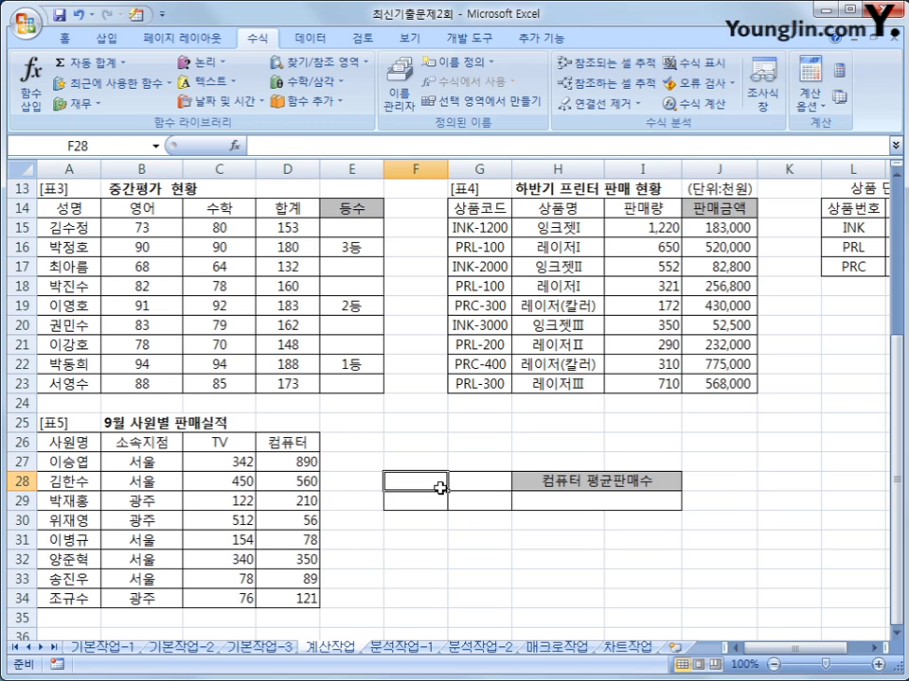
pyautogui.write('소속지점')
pyautogui.press('Return')
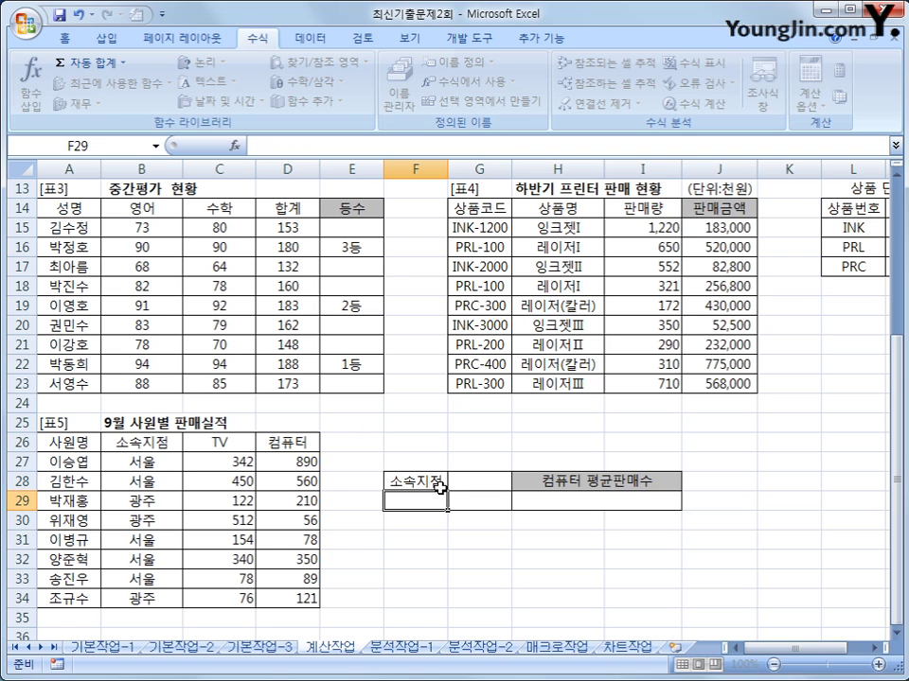
pyautogui.write('서울')
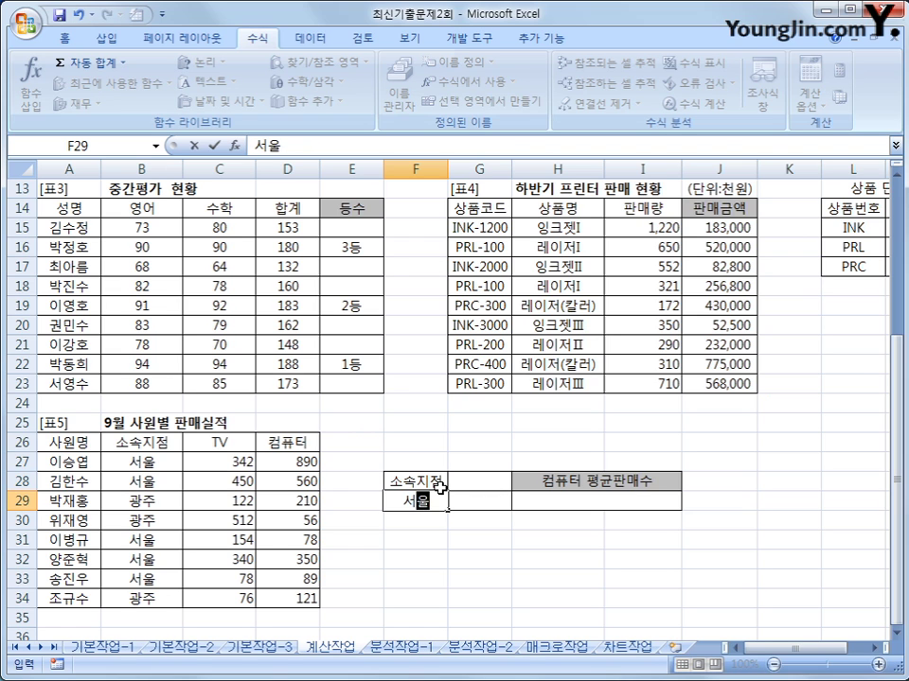
pyautogui.press('Tab')
pyautogui.press('Up')
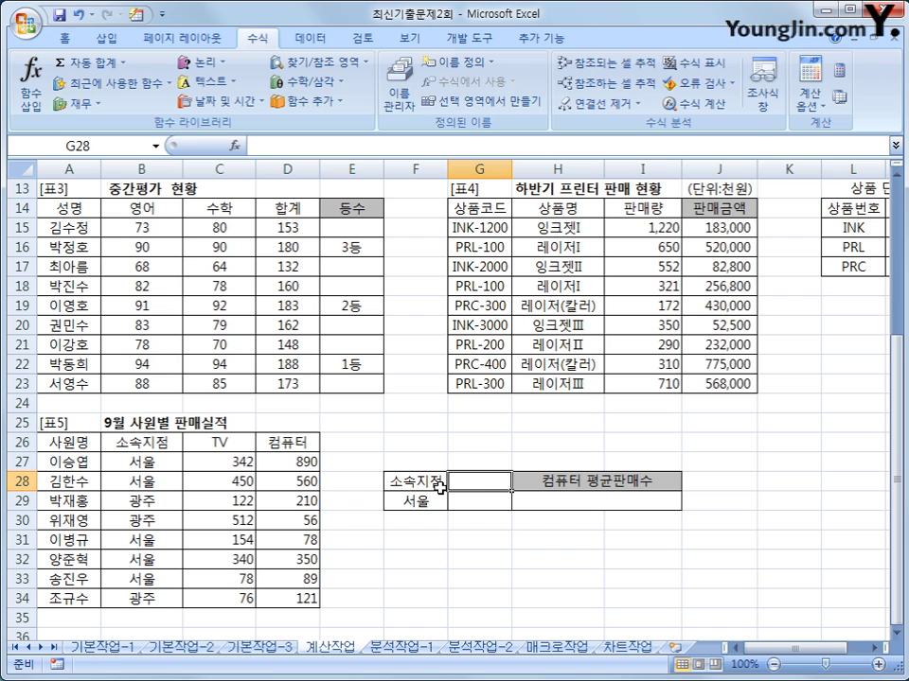
pyautogui.write('컴퓨터')
pyautogui.press('Return')
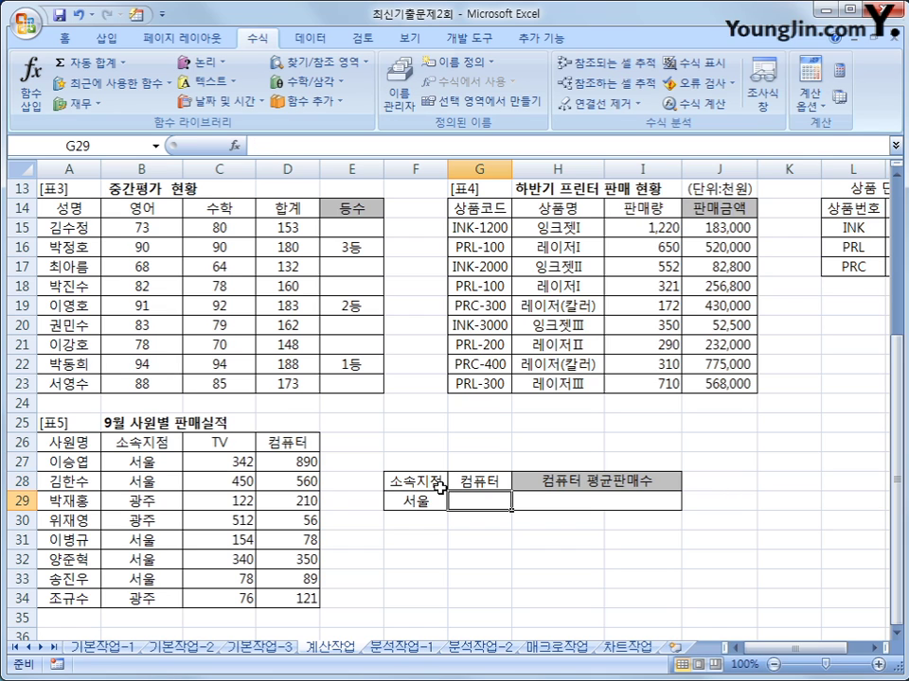
pyautogui.write('>=100')
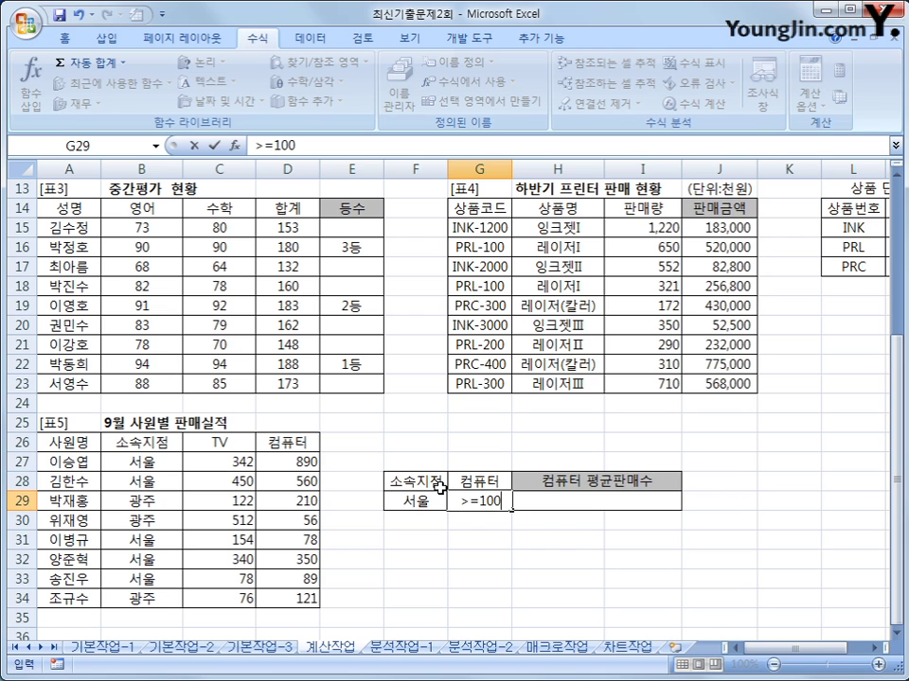
pyautogui.press('Return')
pyautogui.moveTo(439, 487); pyautogui.dragTo(466, 498)
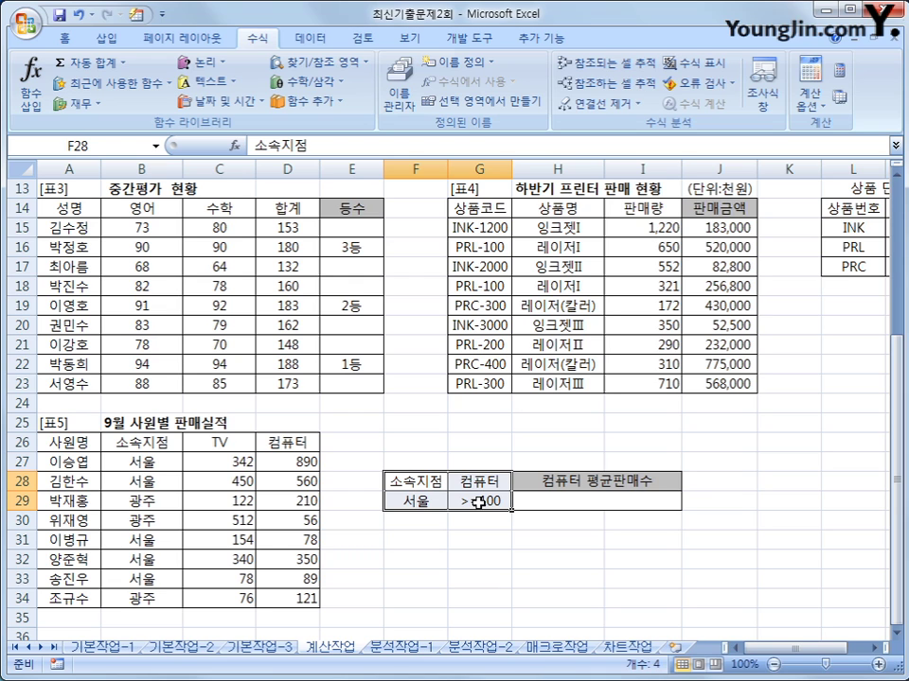
# Start a DAVERAGE function from the 데이터베이스 category in H29, below 컴퓨터 평균판매수
pyautogui.click(584, 502)
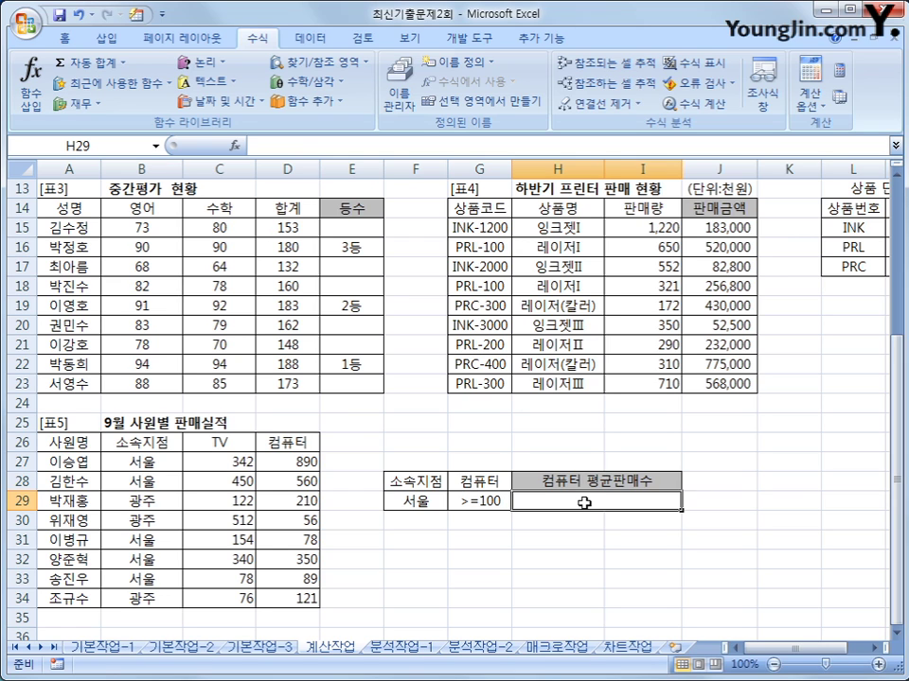
pyautogui.click(235, 147)
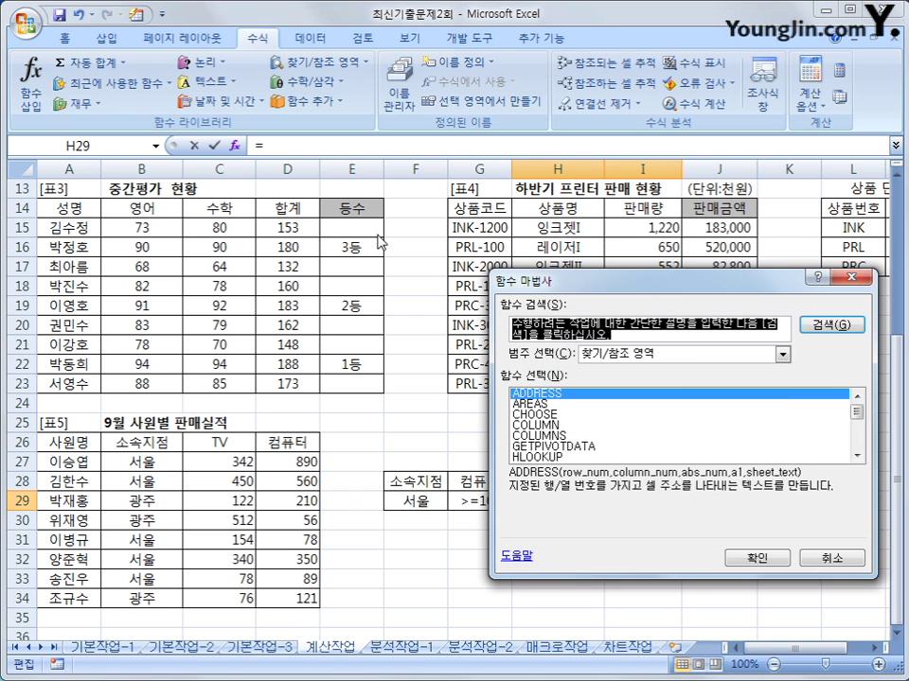
pyautogui.click(781, 354)
pyautogui.click(662, 443)
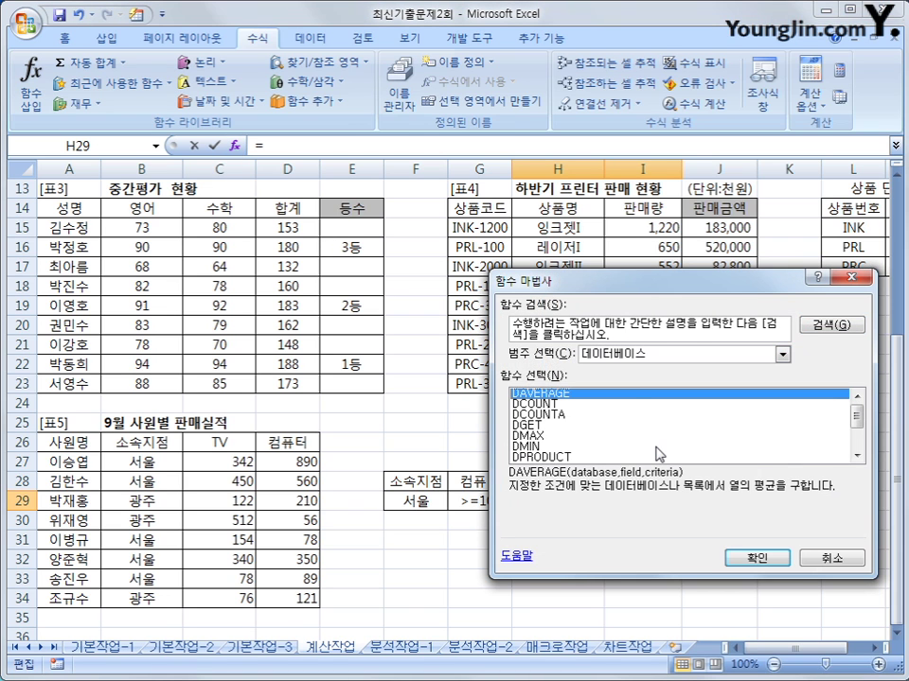
pyautogui.moveTo(617, 293); pyautogui.dragTo(566, 220)
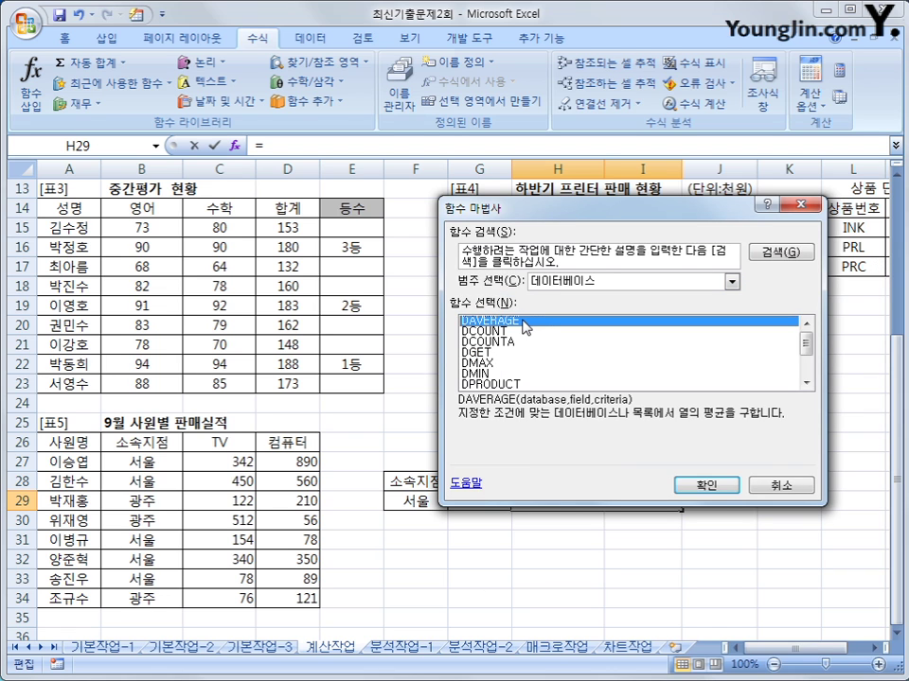
pyautogui.click(721, 489)
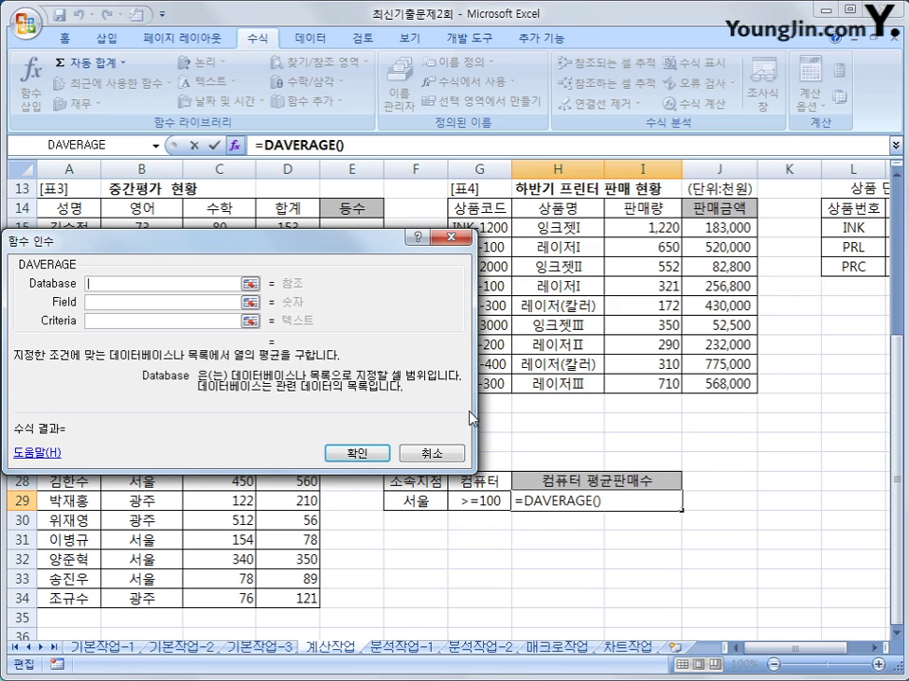
# Set DAVERAGE's Database to A26:D34, Field to D26 and Criteria to F28:G29, and enter the formula
pyautogui.moveTo(378, 240); pyautogui.dragTo(678, 164)
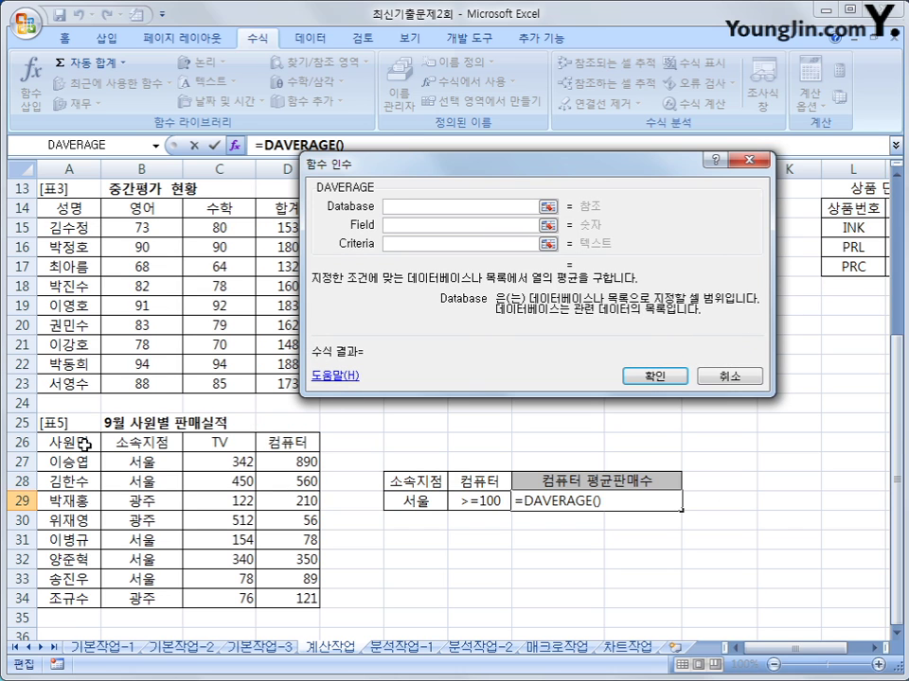
pyautogui.moveTo(86, 444); pyautogui.dragTo(282, 595)
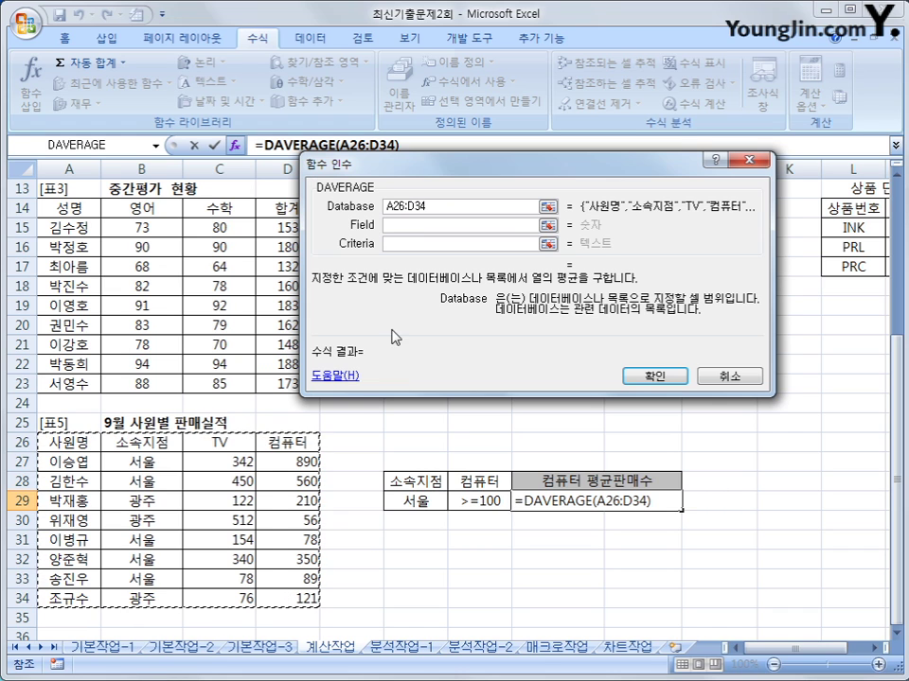
pyautogui.click(393, 230)
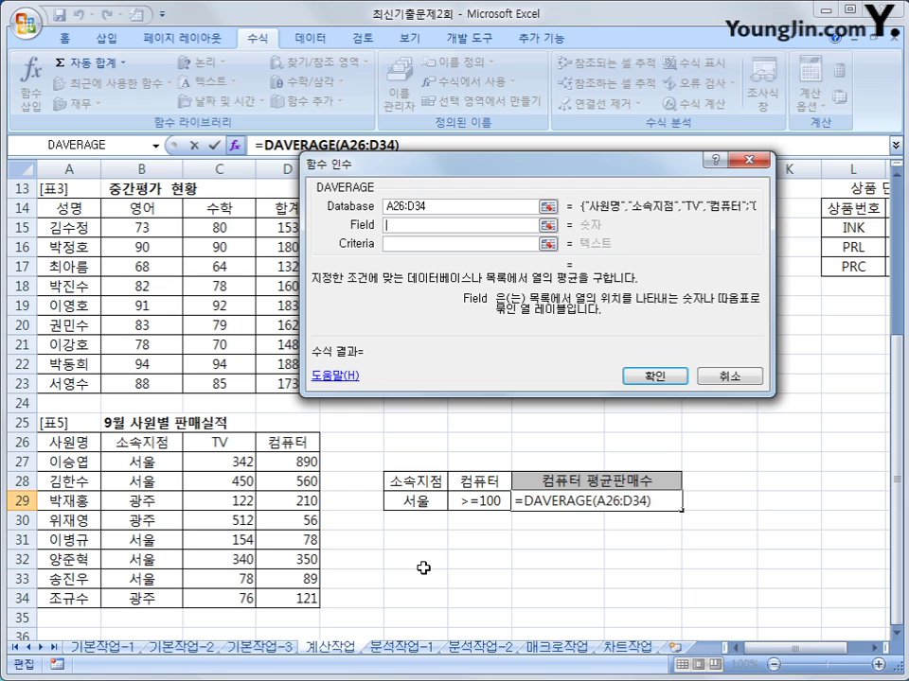
pyautogui.click(286, 441)
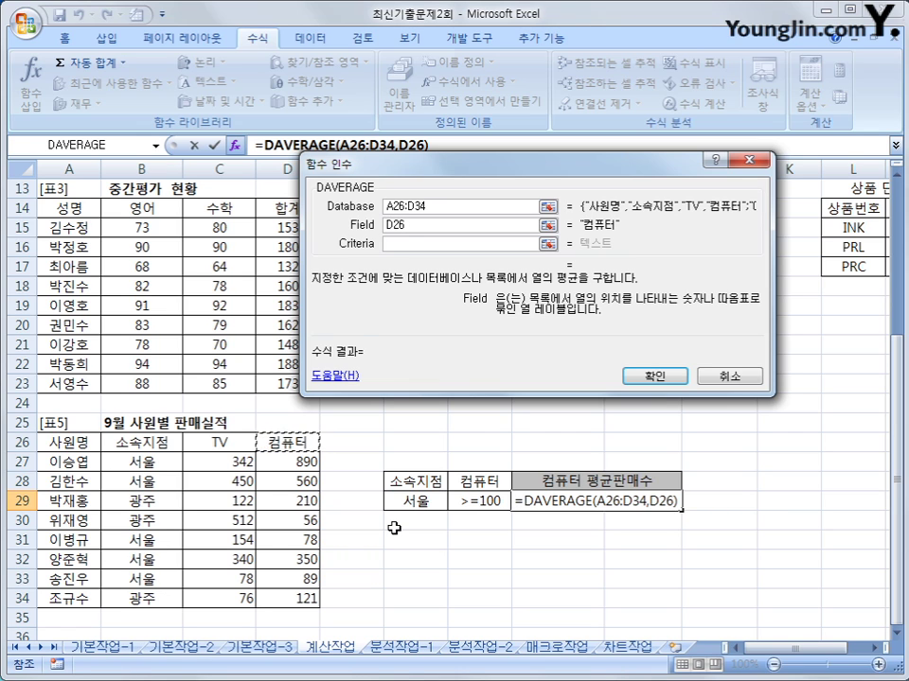
pyautogui.click(403, 243)
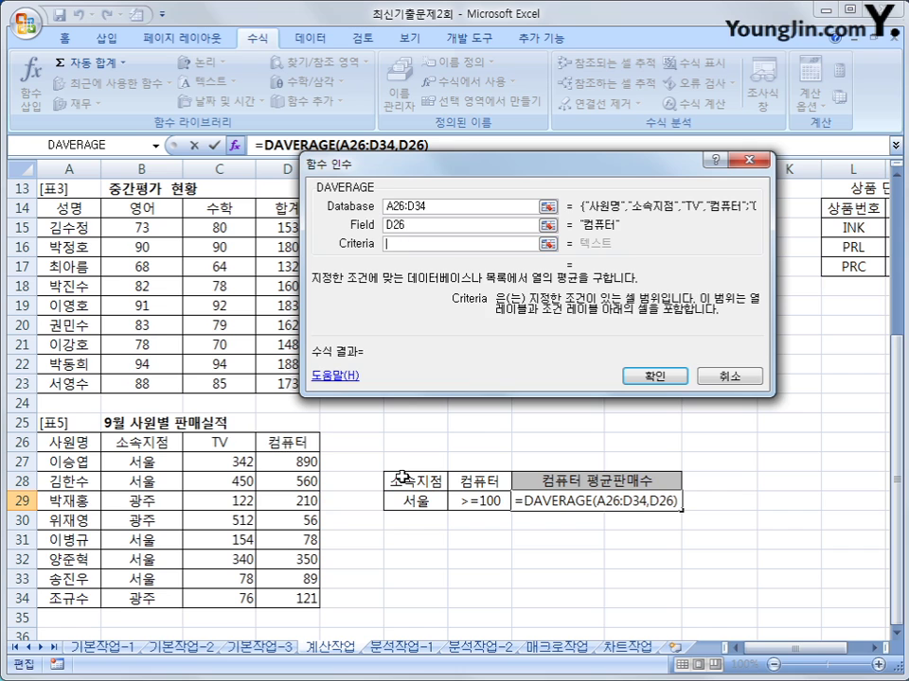
pyautogui.click(405, 484)
pyautogui.moveTo(405, 484); pyautogui.dragTo(466, 501)
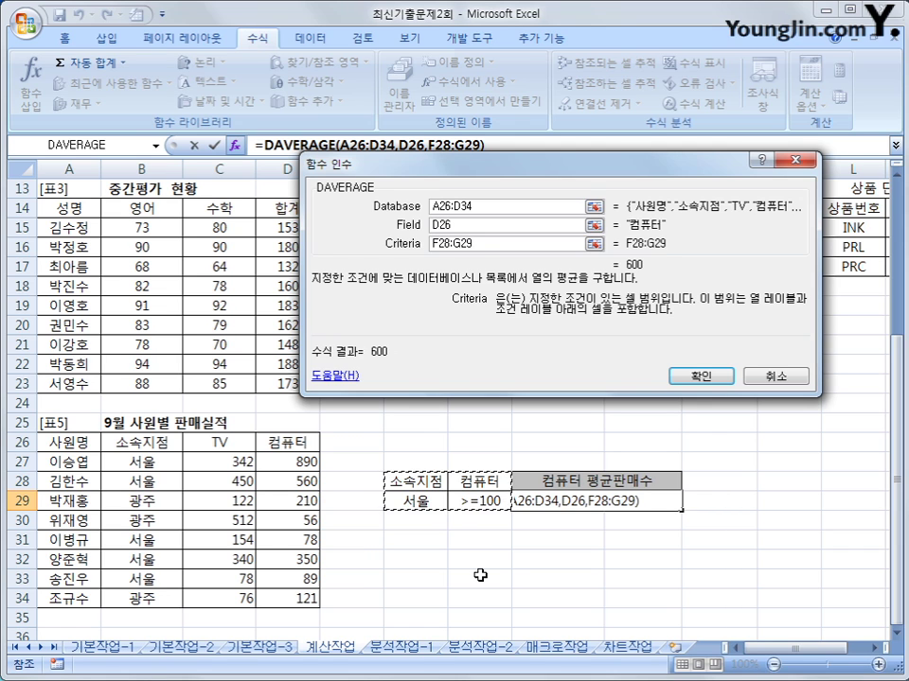
pyautogui.click(696, 376)
# Check the DAVERAGE result in H29 against the average of the matching 컴퓨터 values in D27, D28 and D32
pyautogui.click(175, 458)
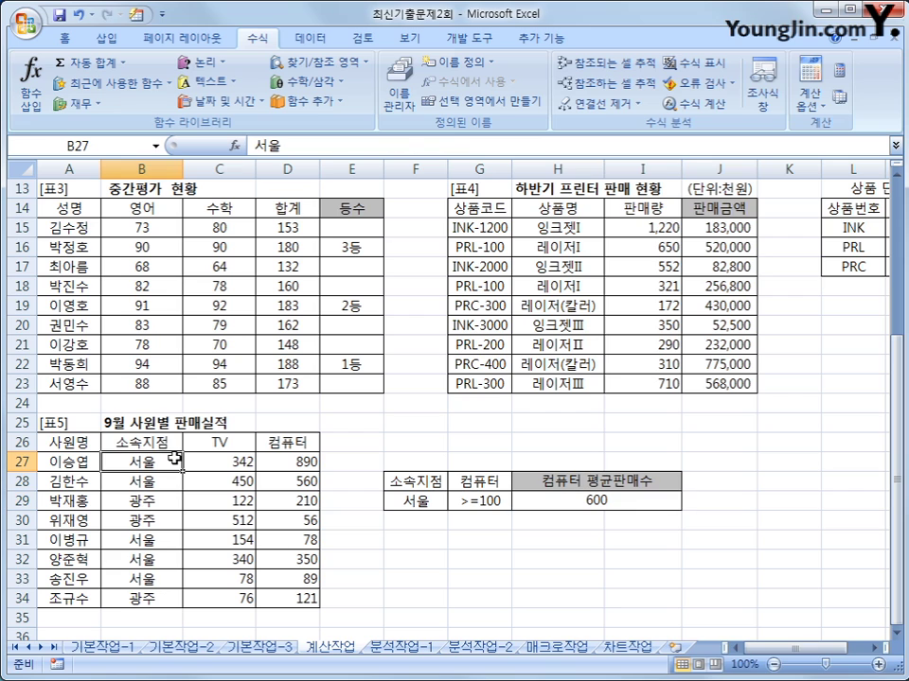
pyautogui.click(311, 463)
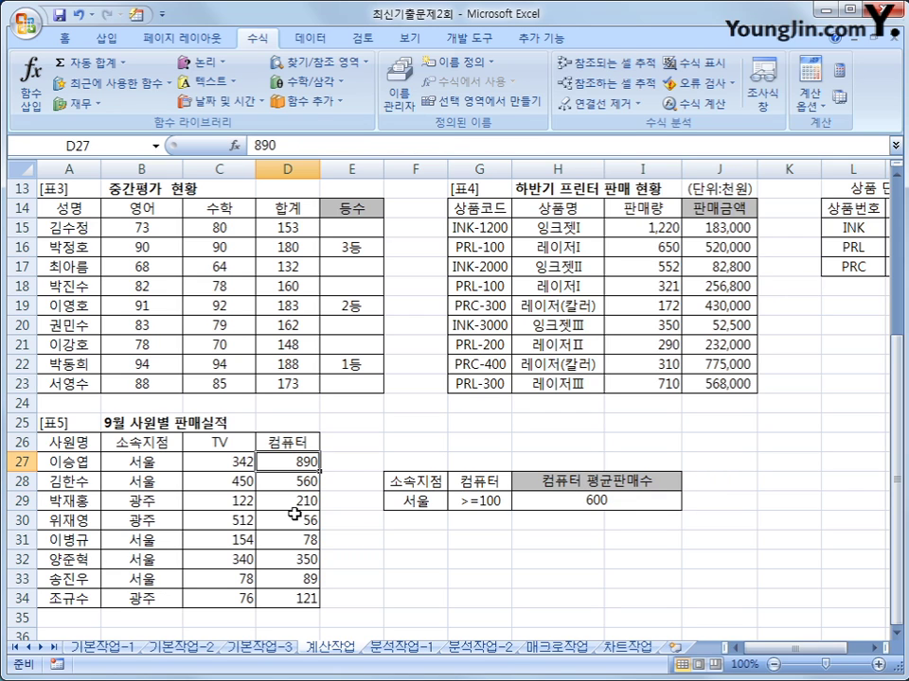
pyautogui.keyDown('ctrl'); pyautogui.click(301, 482); pyautogui.keyUp('ctrl')
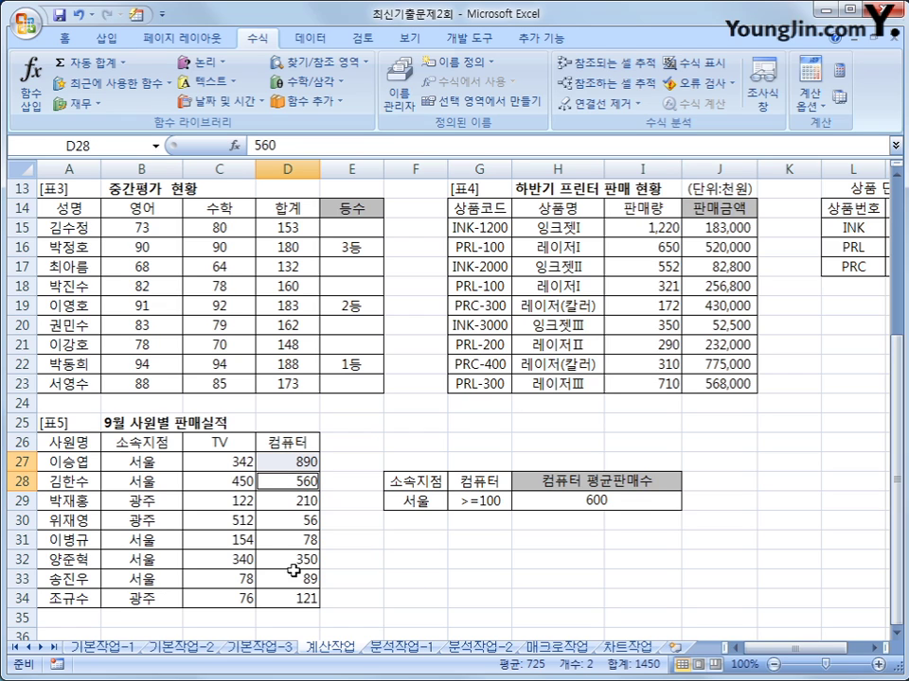
pyautogui.keyDown('ctrl'); pyautogui.click(290, 560); pyautogui.keyUp('ctrl')
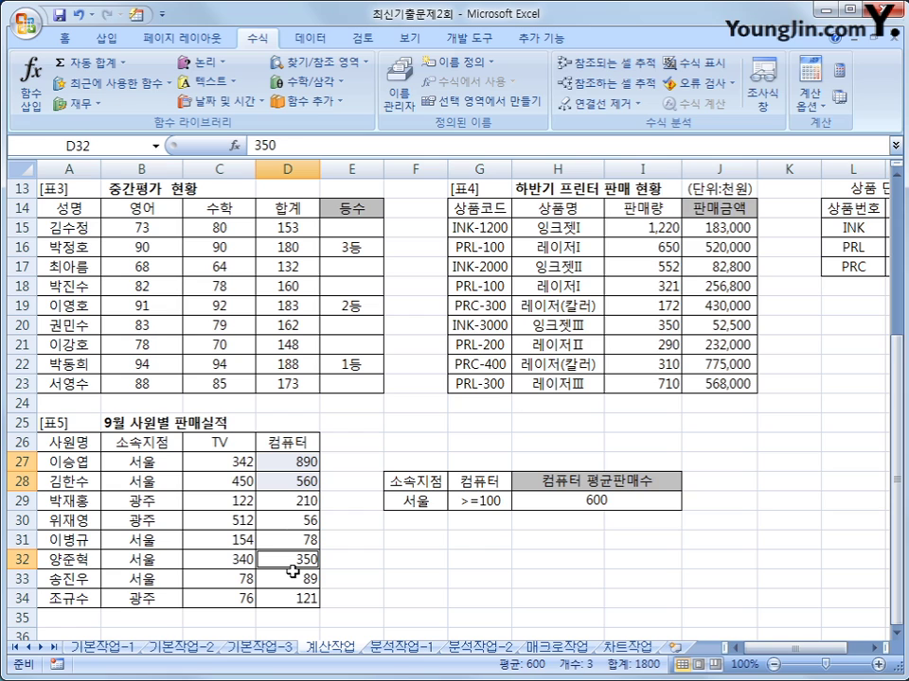
pyautogui.click(603, 505)
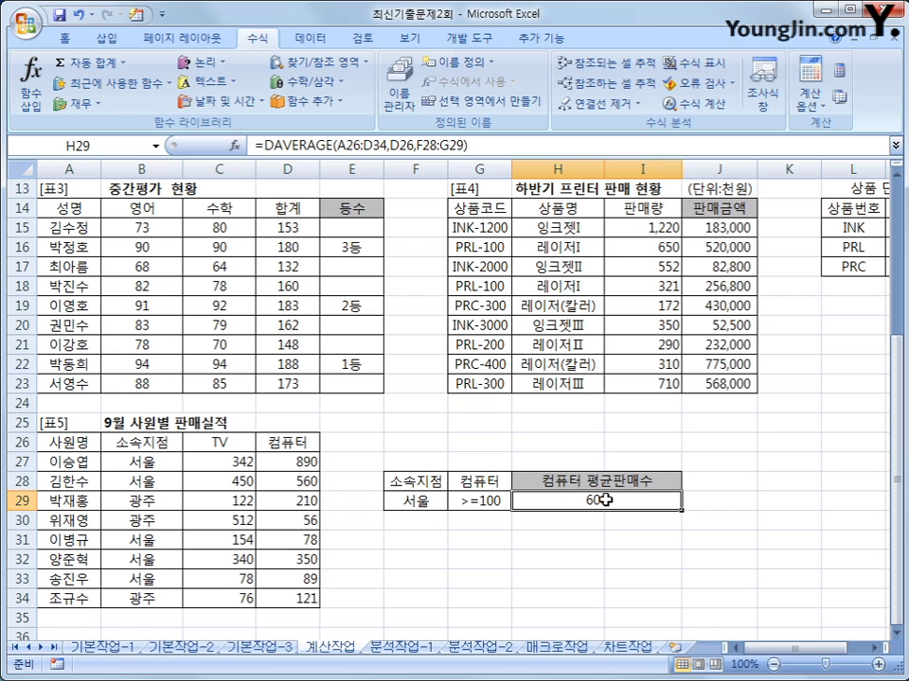
# On the 분석작업-1 sheet, define the name 원가비율 for cell B15
pyautogui.click(392, 650)
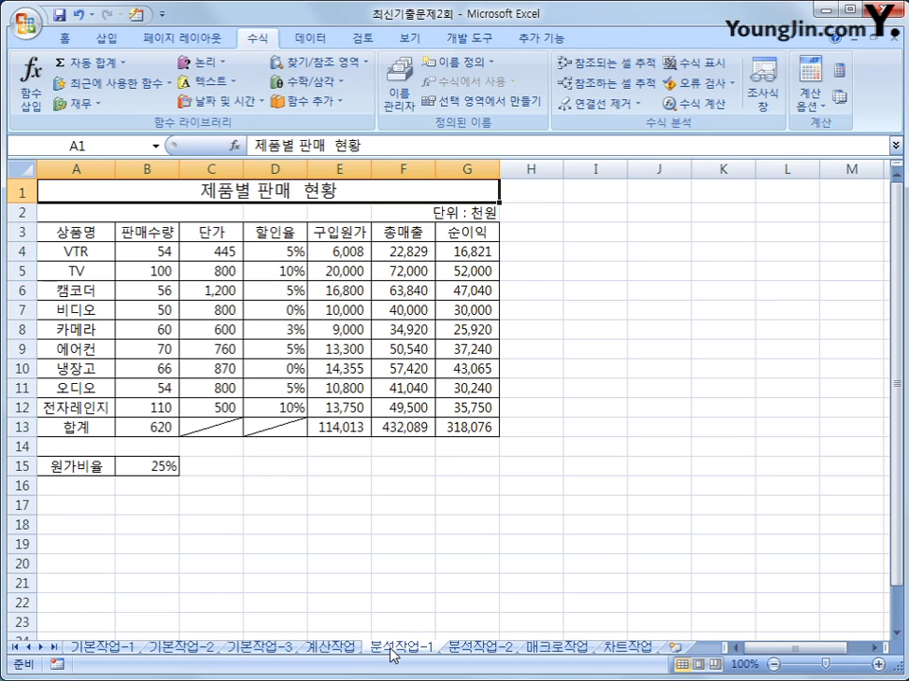
pyautogui.click(144, 468)
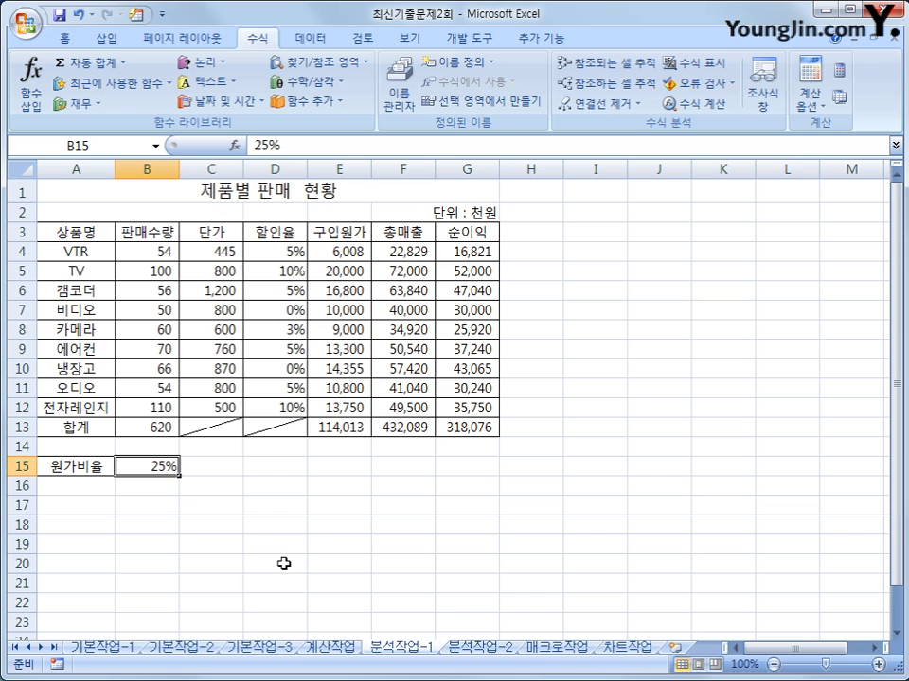
pyautogui.click(463, 428)
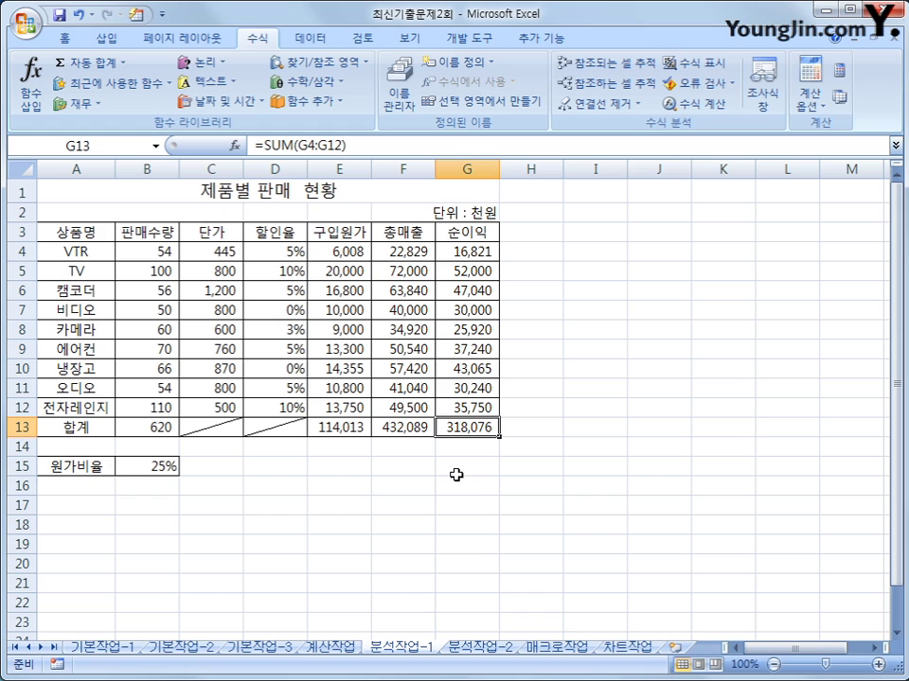
pyautogui.click(173, 467)
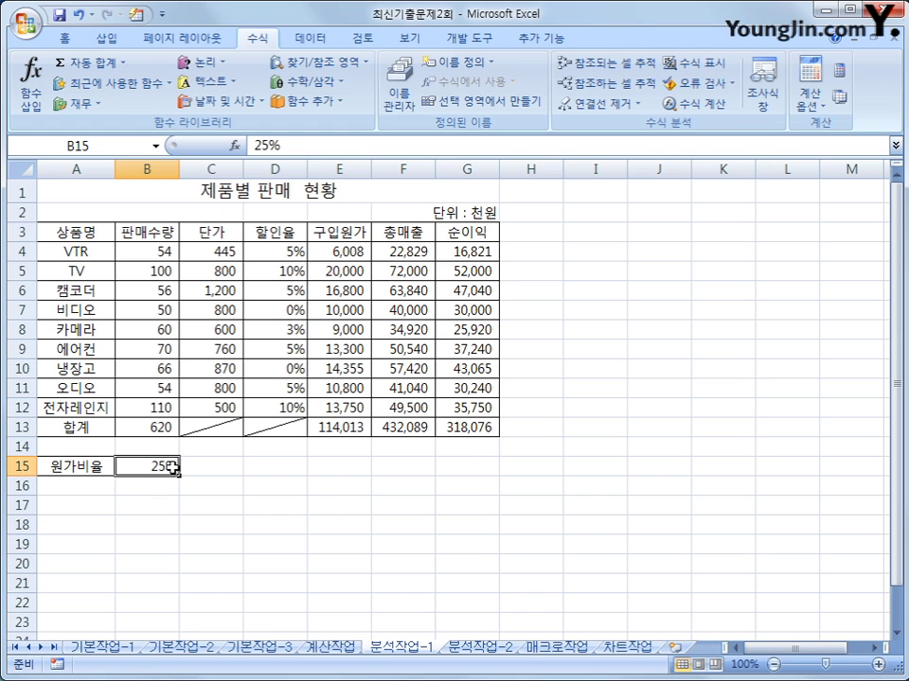
pyautogui.click(113, 143)
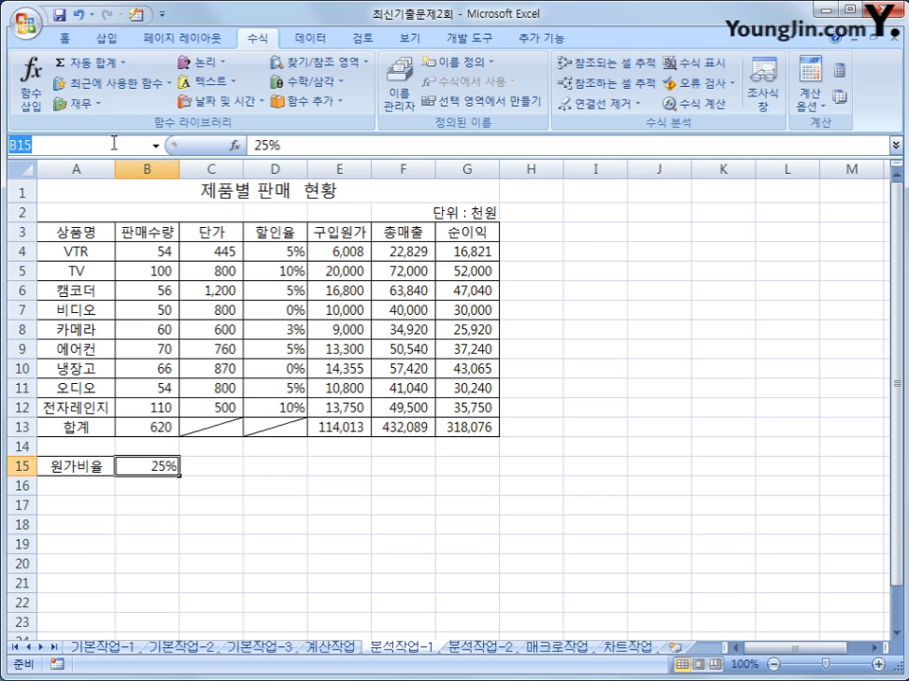
pyautogui.write('원가비율')
pyautogui.press('Return')
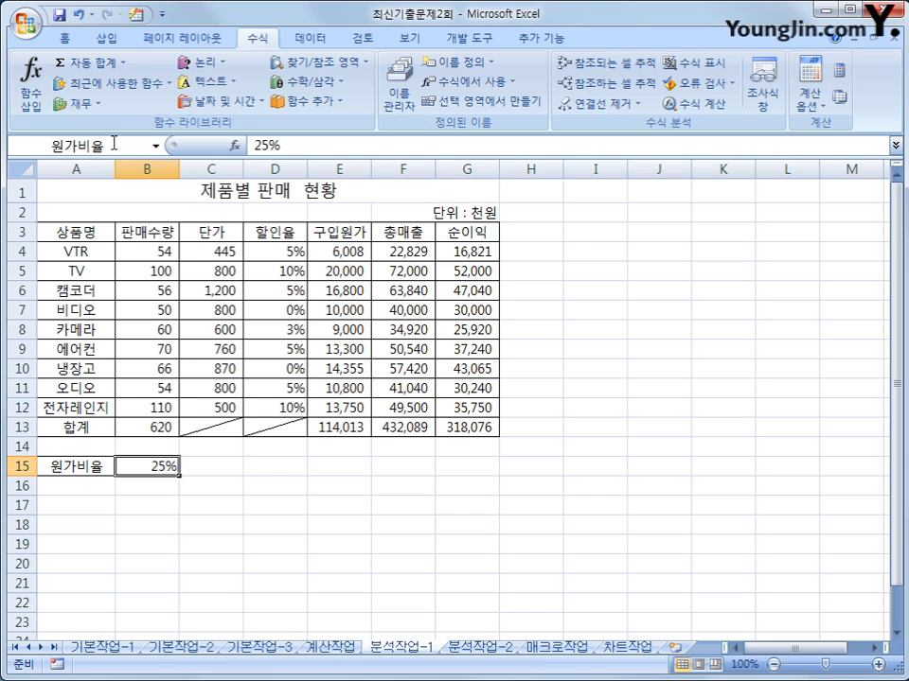
# Define the name 순이익합계 for the 순이익 total in cell G13
pyautogui.click(480, 427)
pyautogui.click(125, 147)
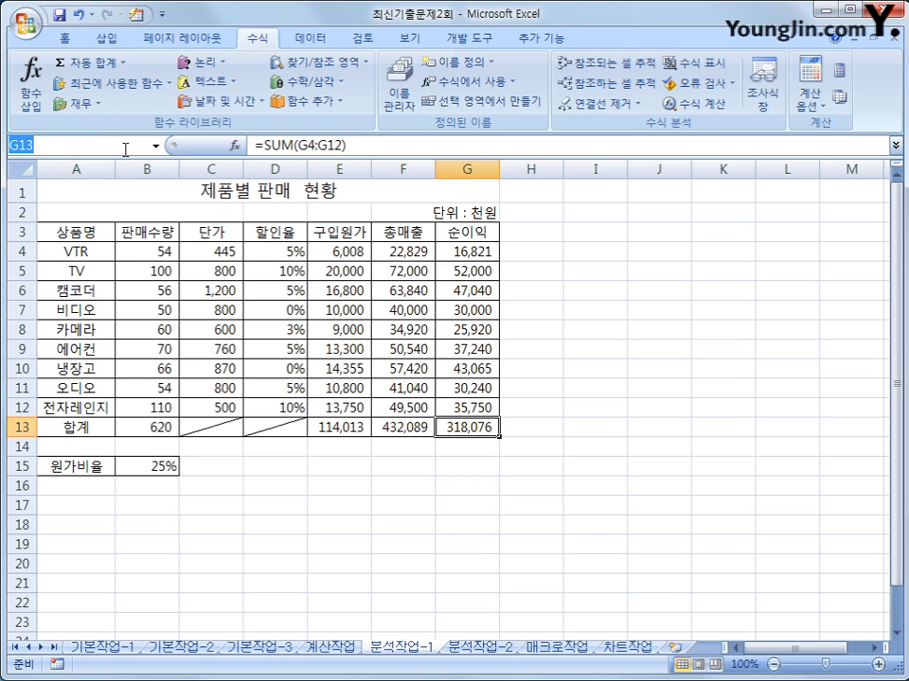
pyautogui.write('순이익')
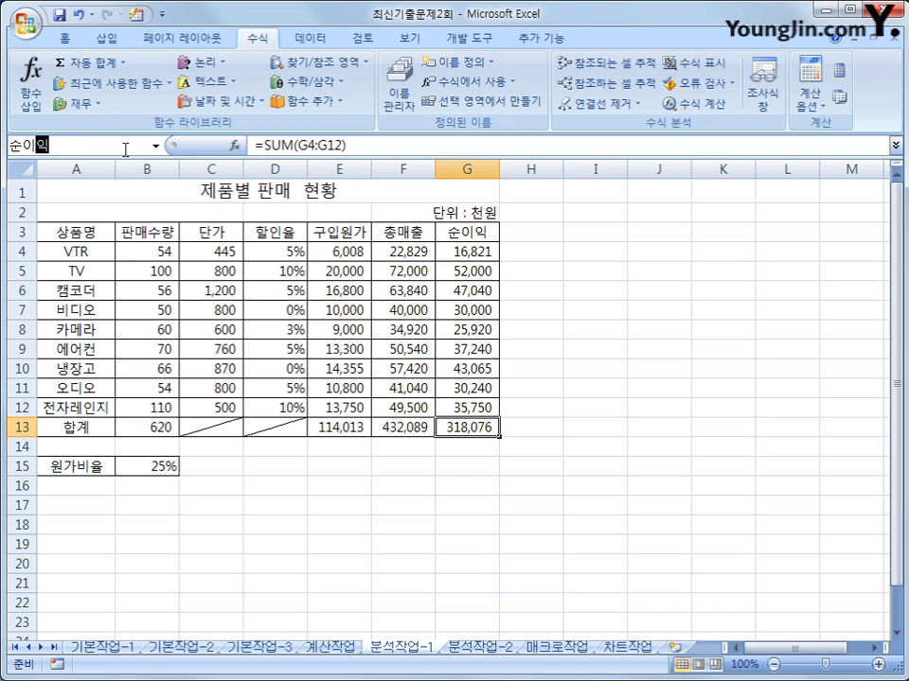
pyautogui.write('합계')
pyautogui.press('Return')
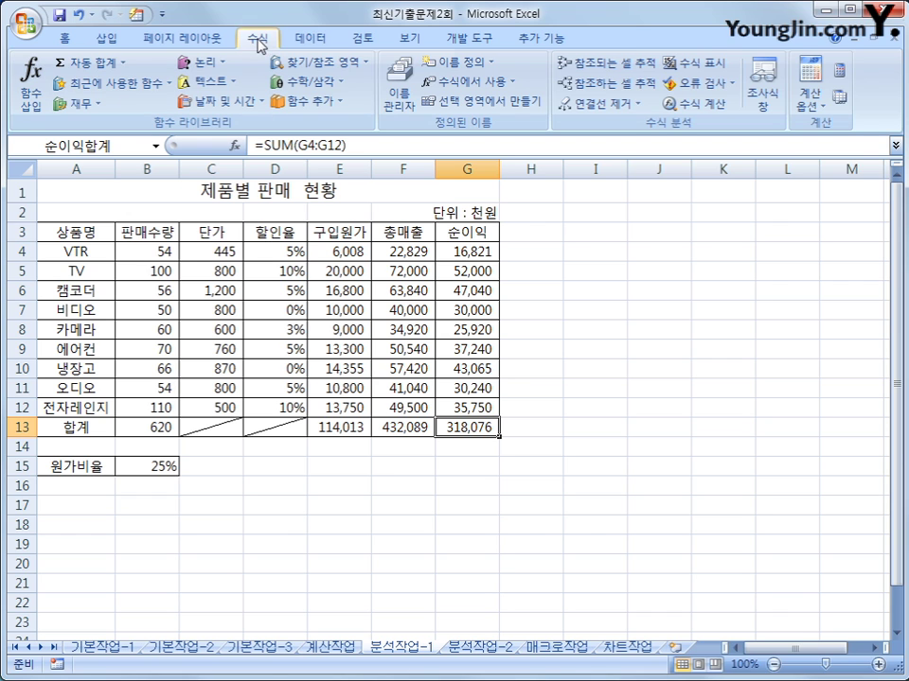
# Review the defined names in the Name Manager, including the reference of 순이익합계, and check the name of cell B15
pyautogui.click(398, 93)
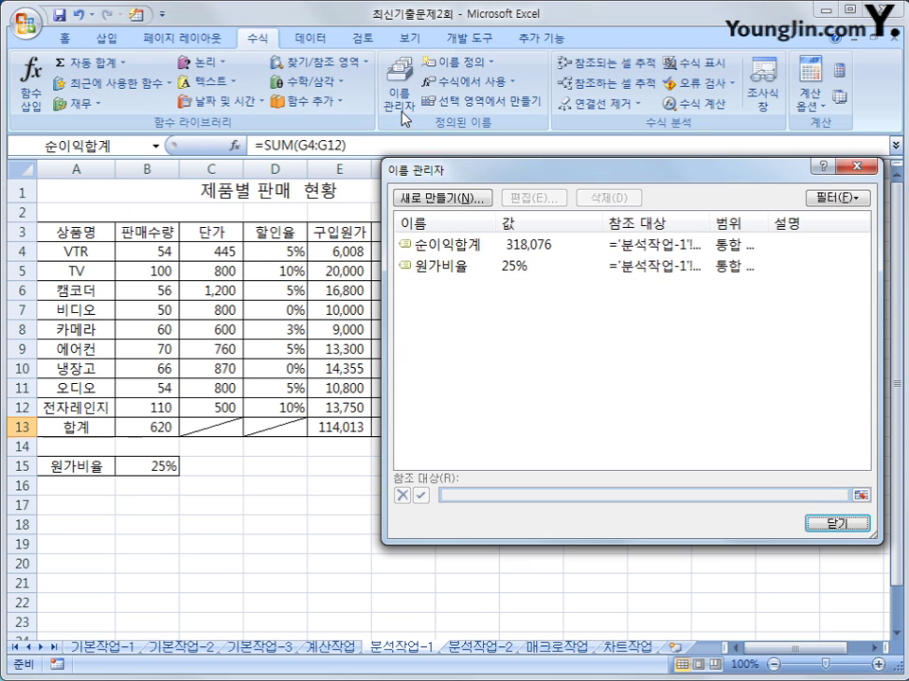
pyautogui.click(421, 243)
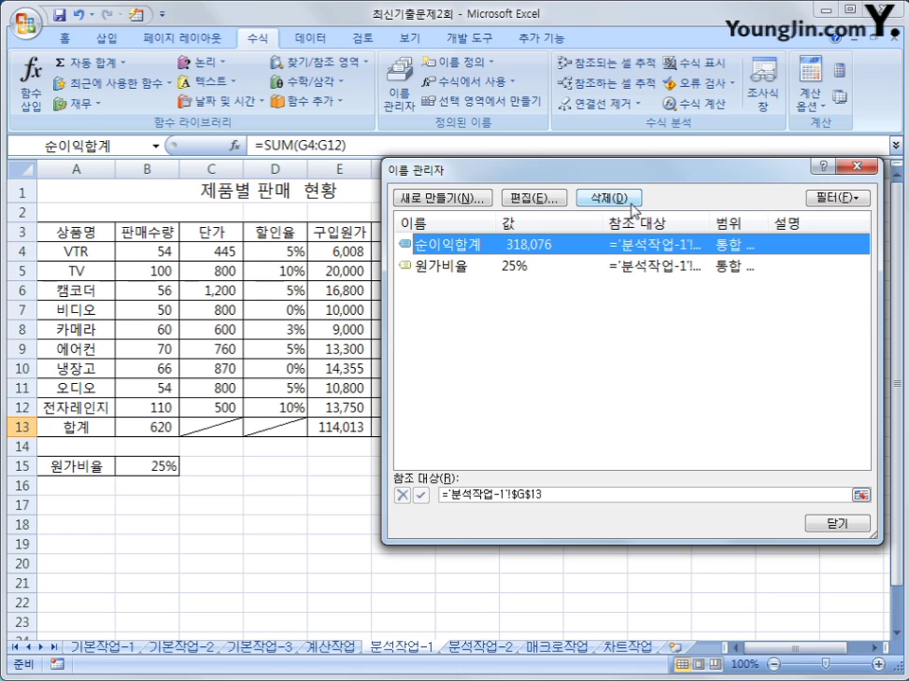
pyautogui.click(830, 524)
pyautogui.click(157, 473)
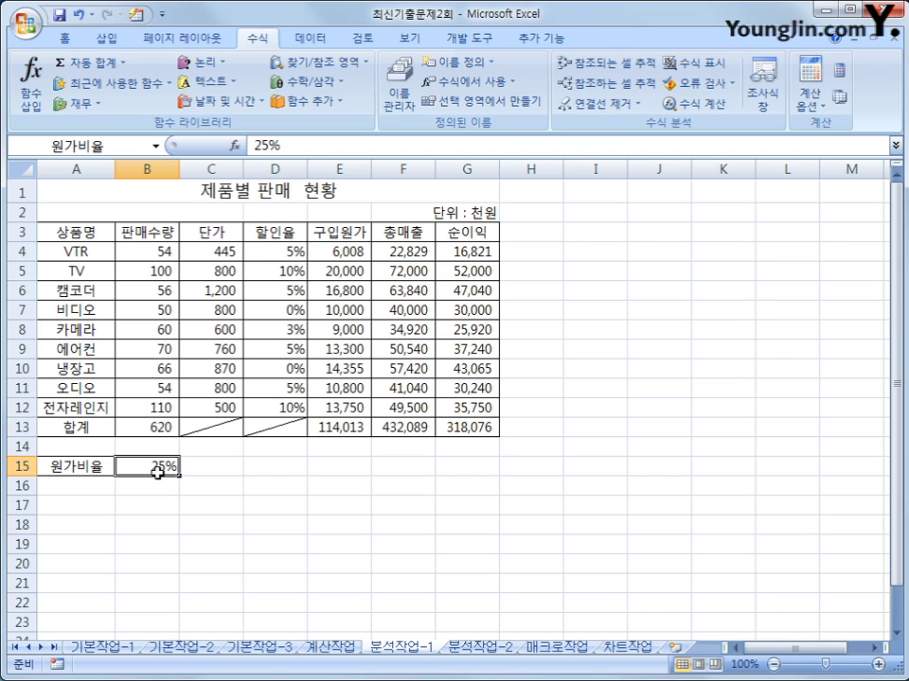
# Add a what-if scenario named 원가비율증가 with changing cell B15 and set 원가비율 to 30%
pyautogui.click(310, 38)
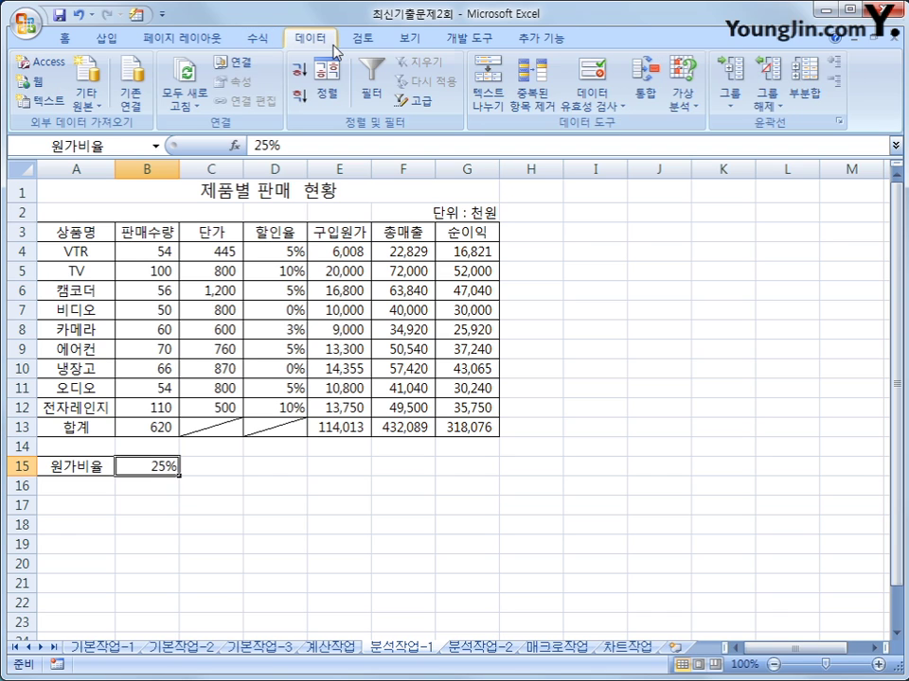
pyautogui.click(683, 99)
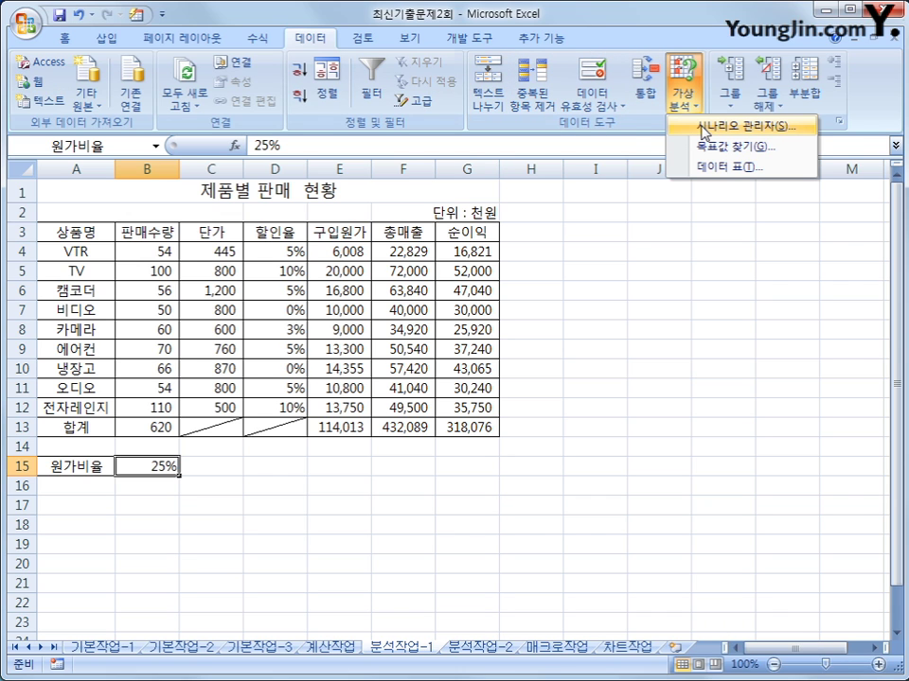
pyautogui.click(702, 132)
pyautogui.moveTo(676, 217); pyautogui.dragTo(636, 218)
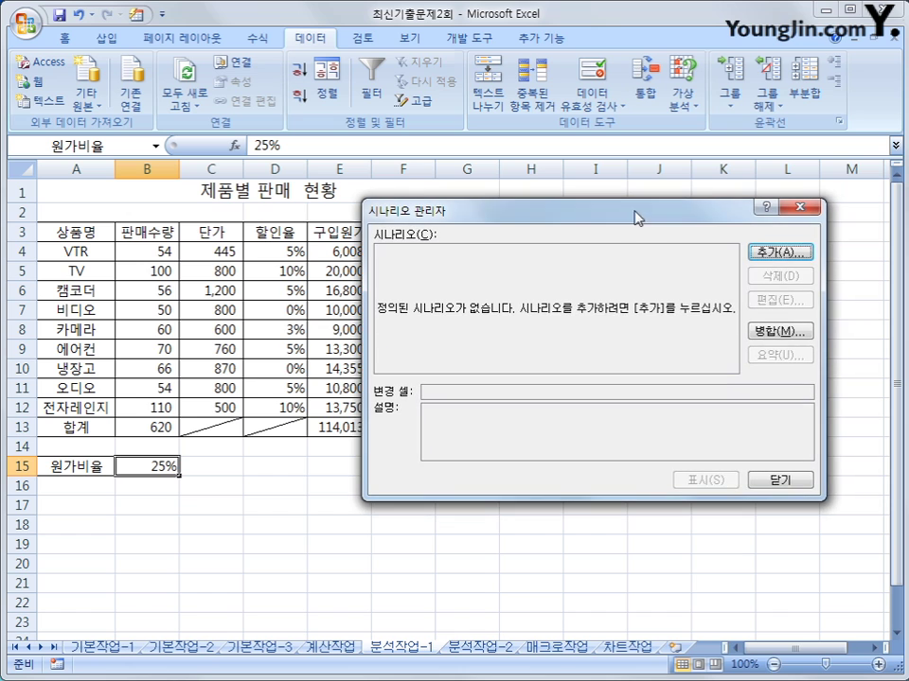
pyautogui.click(779, 252)
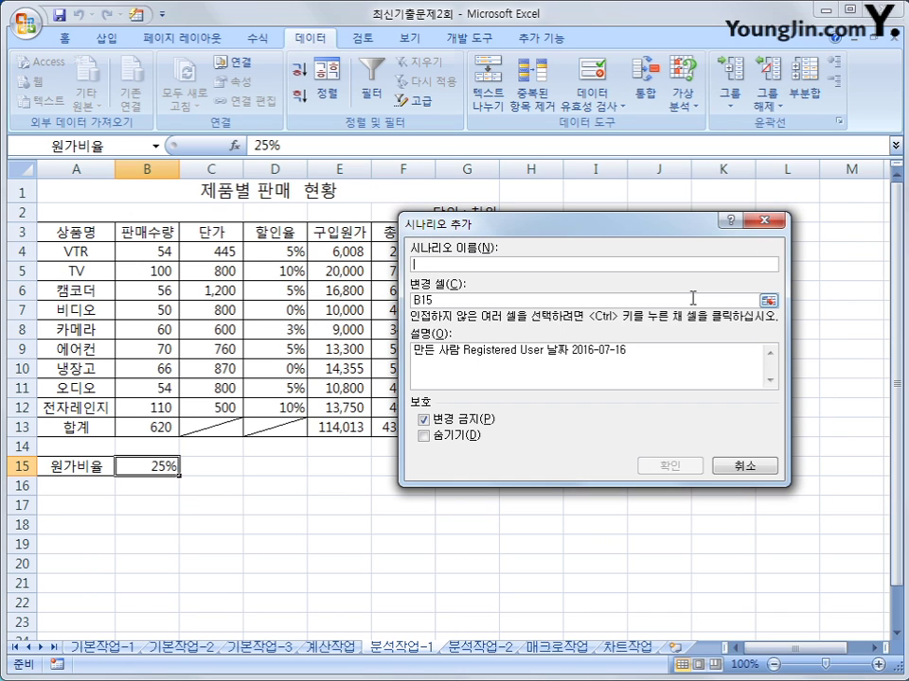
pyautogui.write('원가')
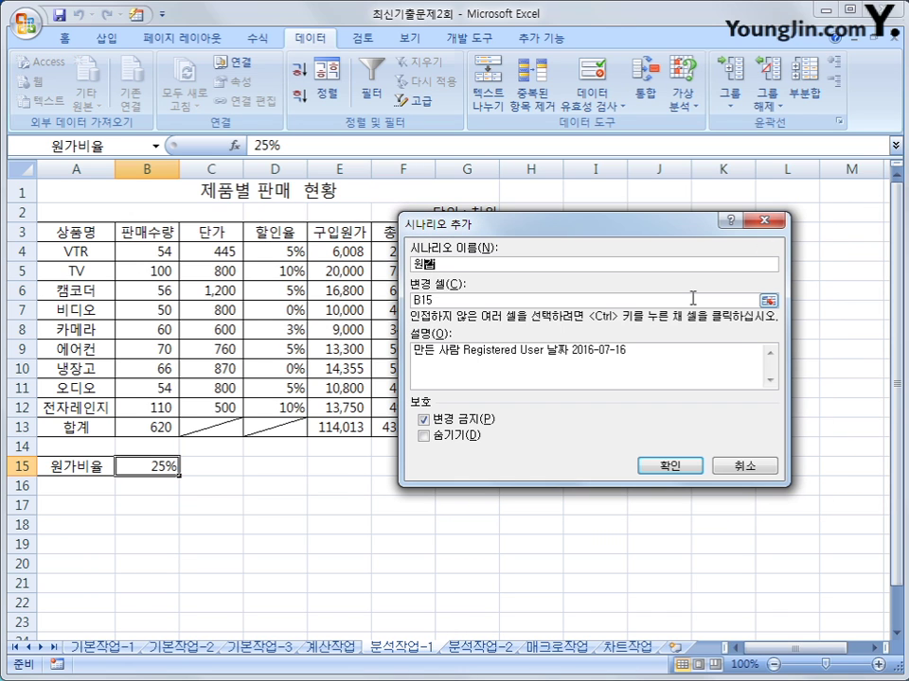
pyautogui.write('비율증가')
pyautogui.press('Tab')
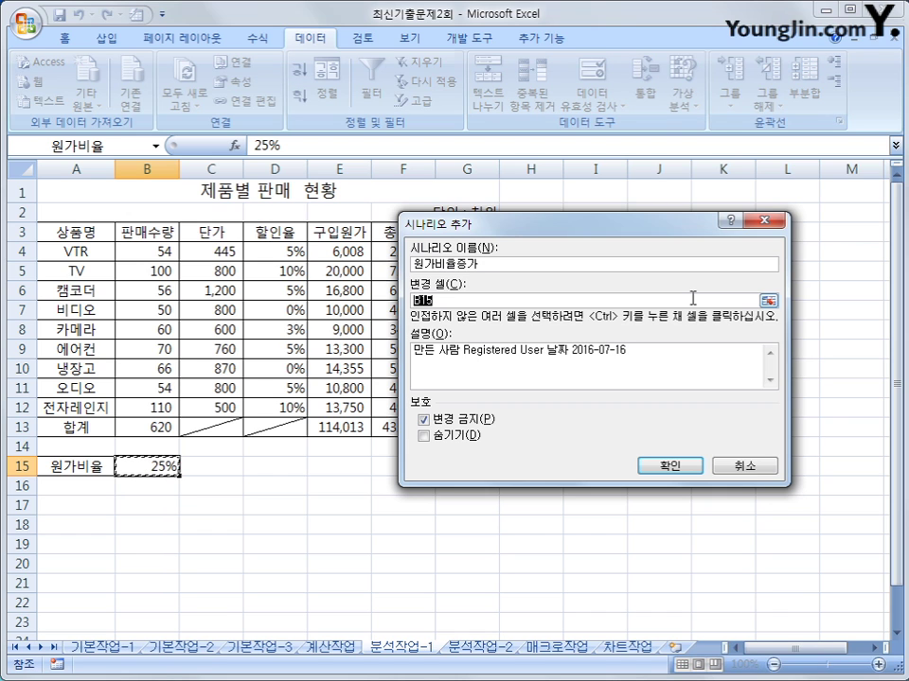
pyautogui.click(674, 462)
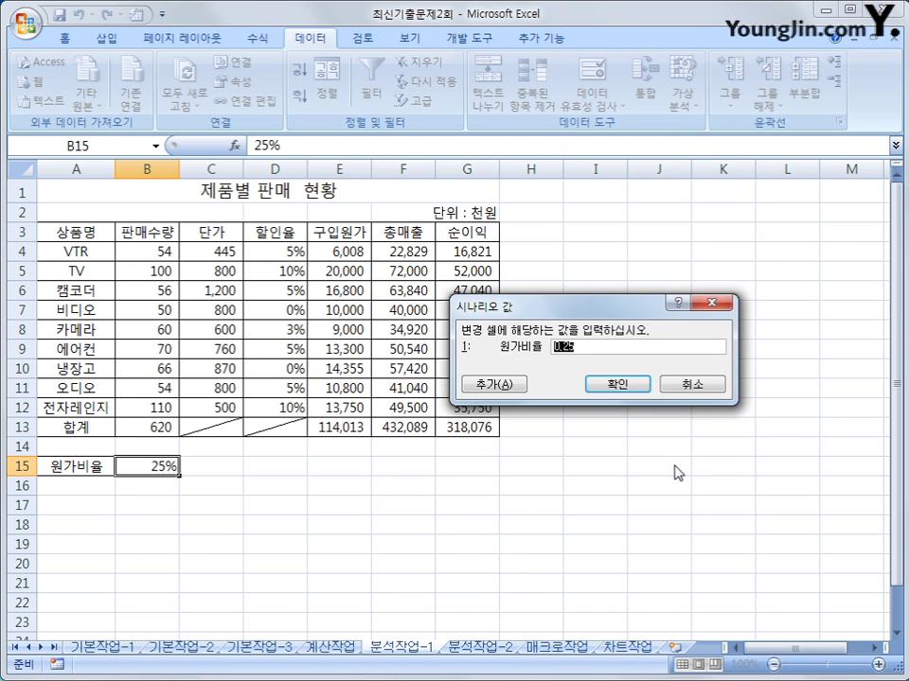
pyautogui.write('30%')
# Add a second scenario named 원가비율인하 for cell B15 with 원가비율 set to 20%
pyautogui.click(493, 384)
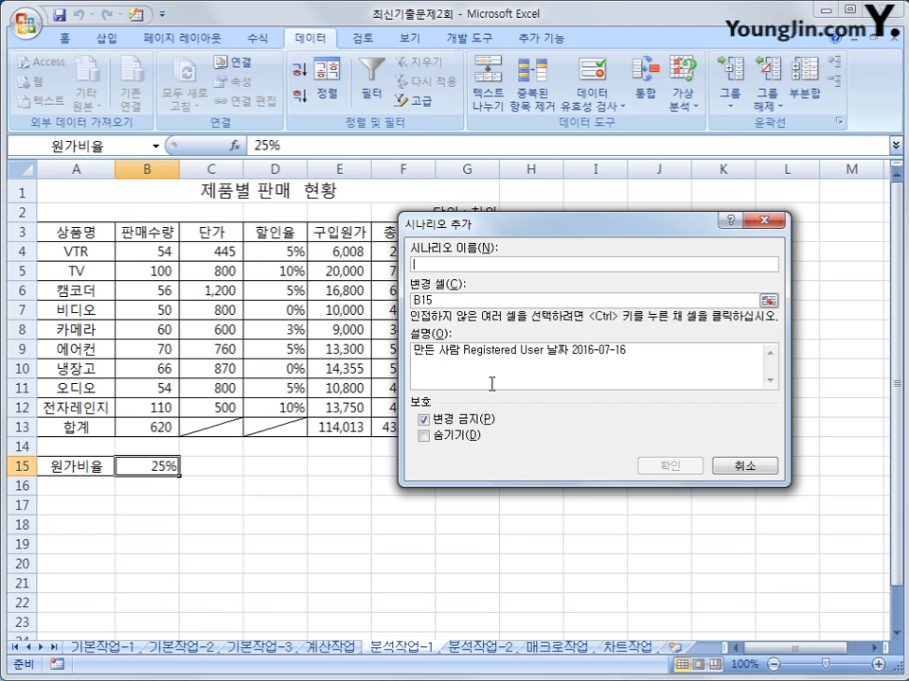
pyautogui.write('원가비율')
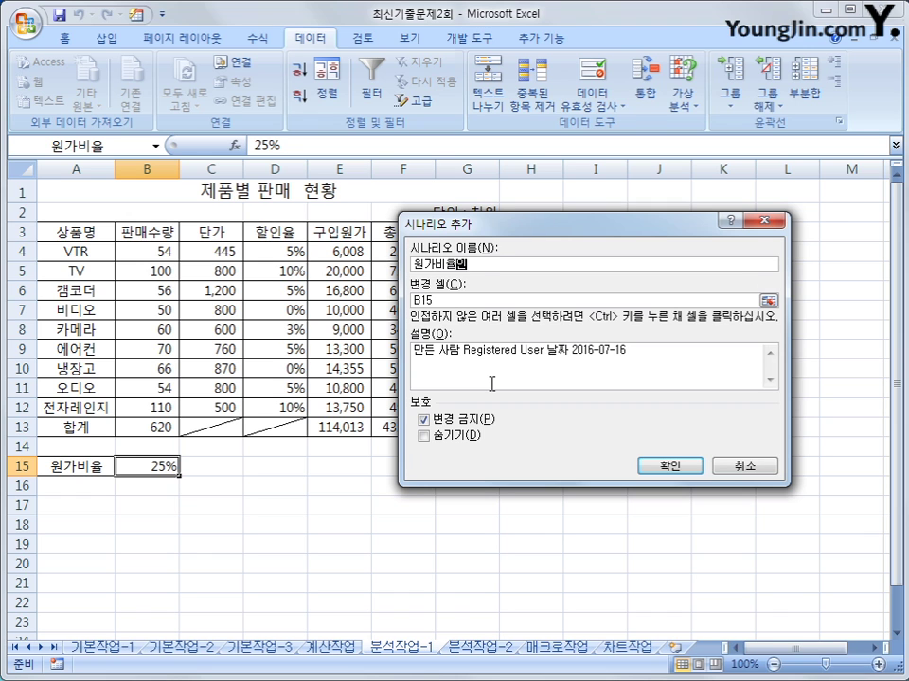
pyautogui.write('인하')
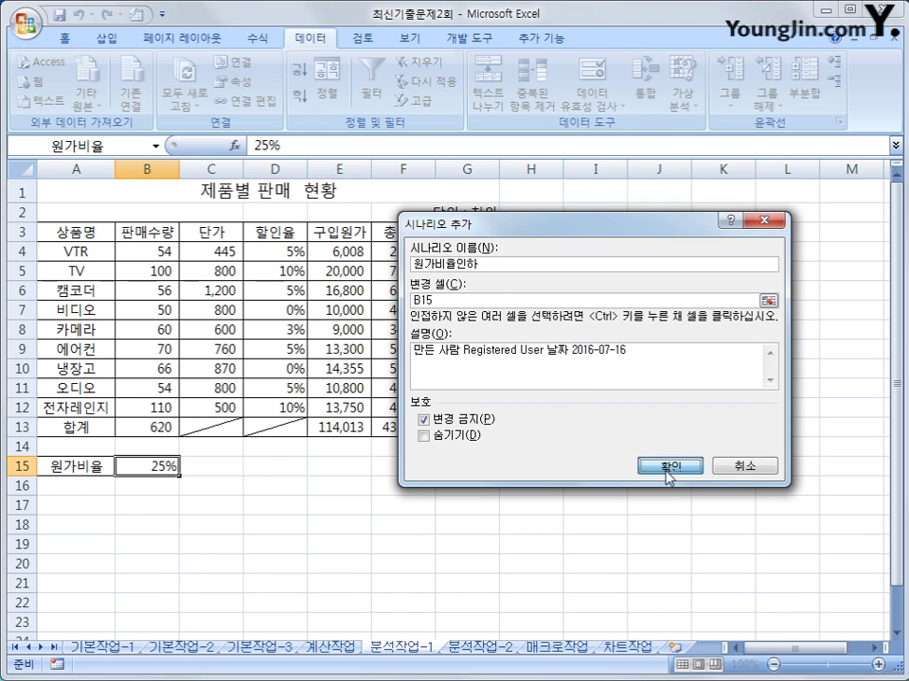
pyautogui.click(668, 466)
pyautogui.write('20')
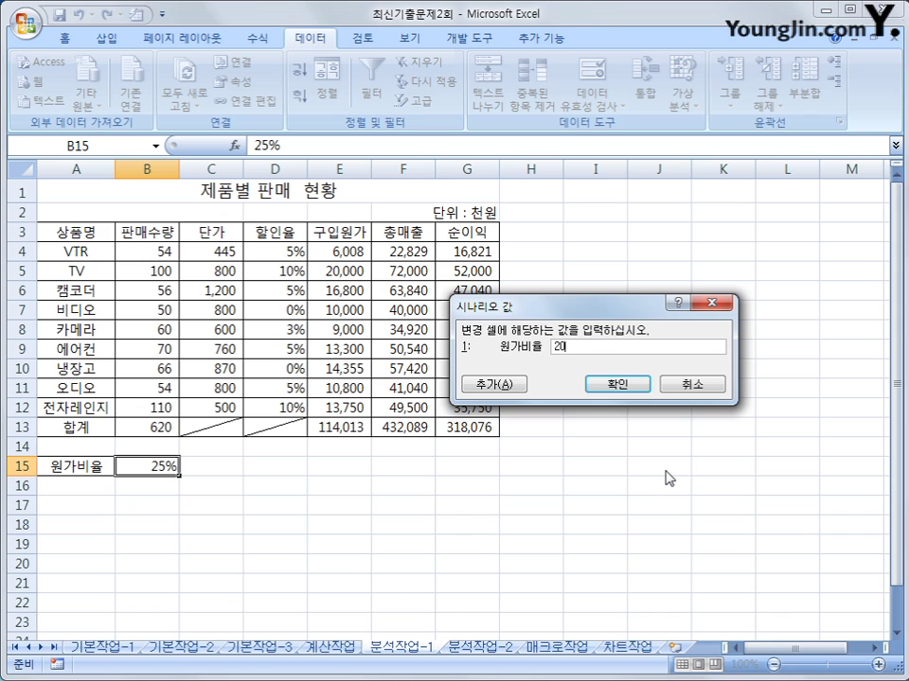
pyautogui.write('%')
pyautogui.click(634, 383)
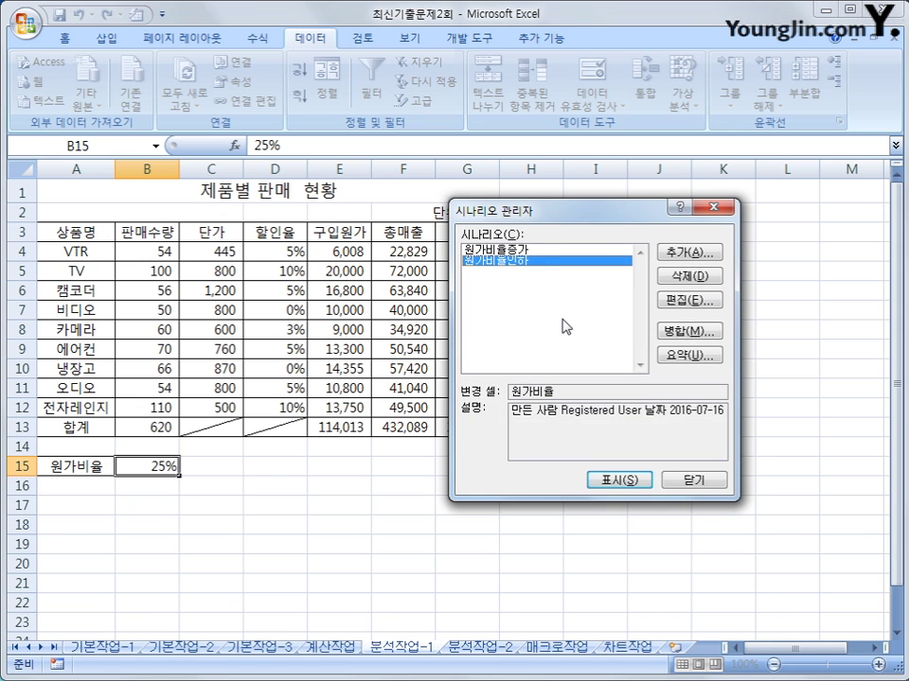
# Create a scenario summary report from the two scenarios with G13 as the result cell
pyautogui.click(535, 249)
pyautogui.click(544, 261)
pyautogui.click(698, 357)
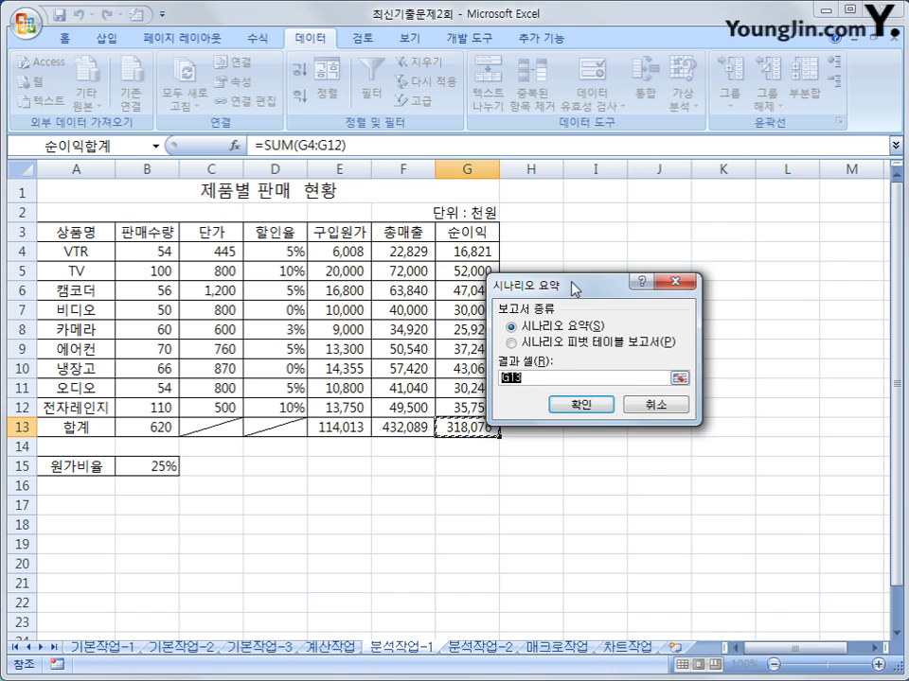
pyautogui.moveTo(574, 289); pyautogui.dragTo(701, 283)
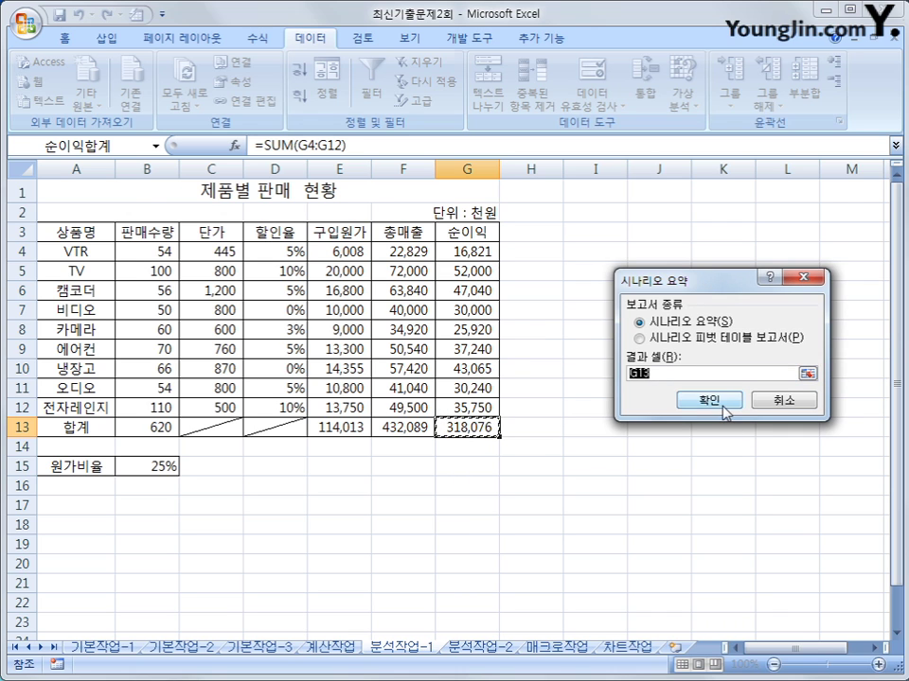
pyautogui.click(711, 401)
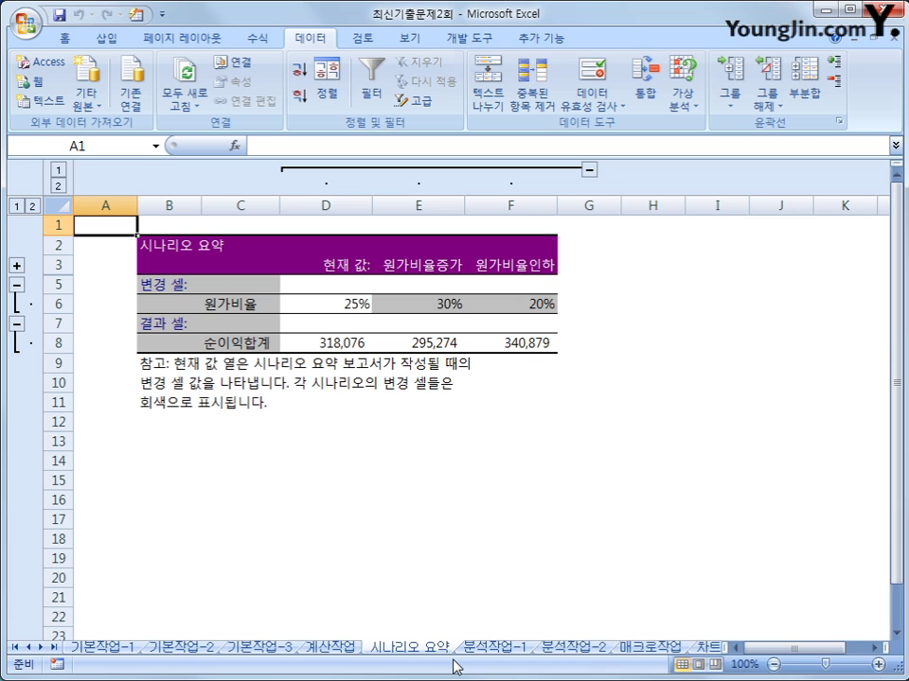
# On the 분석작업-2 sheet, examine the 대출기간 and 연이율 headings of the empty table, the loan values in C3:C5 and the 월상환액 formula
pyautogui.click(596, 649)
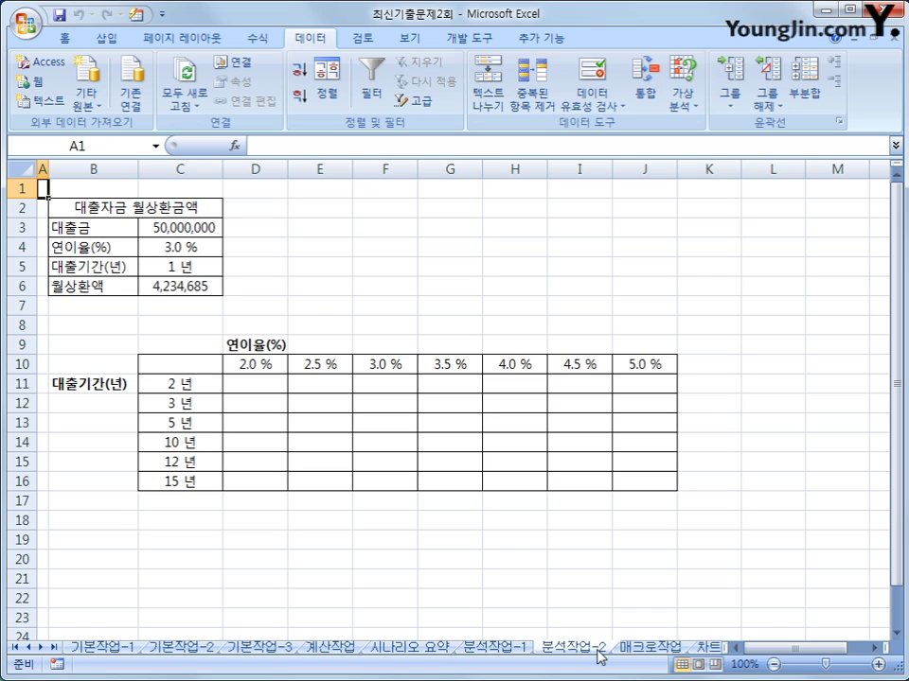
pyautogui.moveTo(166, 382); pyautogui.dragTo(180, 489)
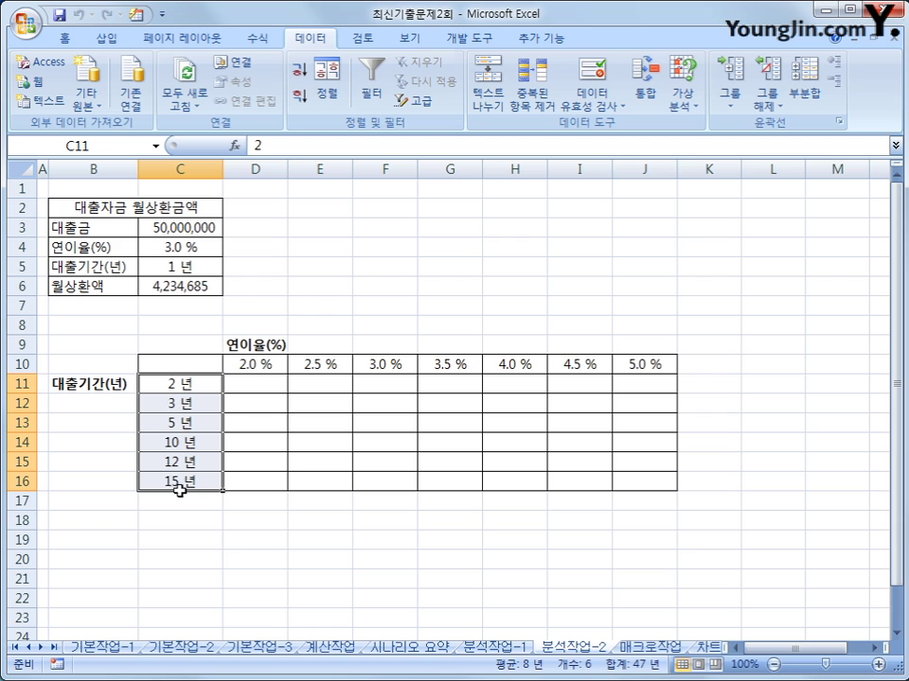
pyautogui.moveTo(259, 367); pyautogui.dragTo(664, 364)
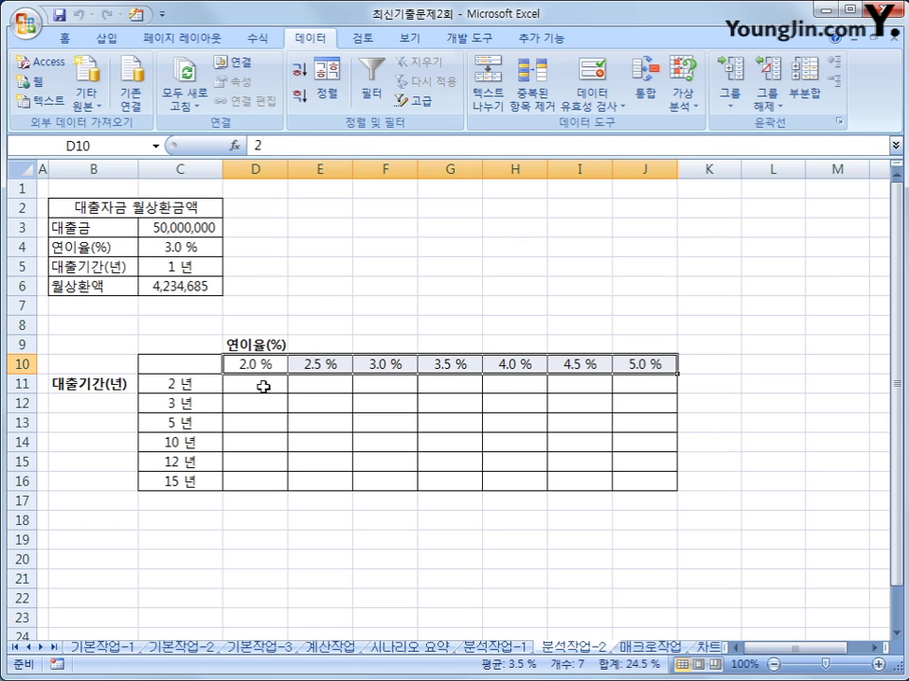
pyautogui.moveTo(180, 383); pyautogui.dragTo(188, 483)
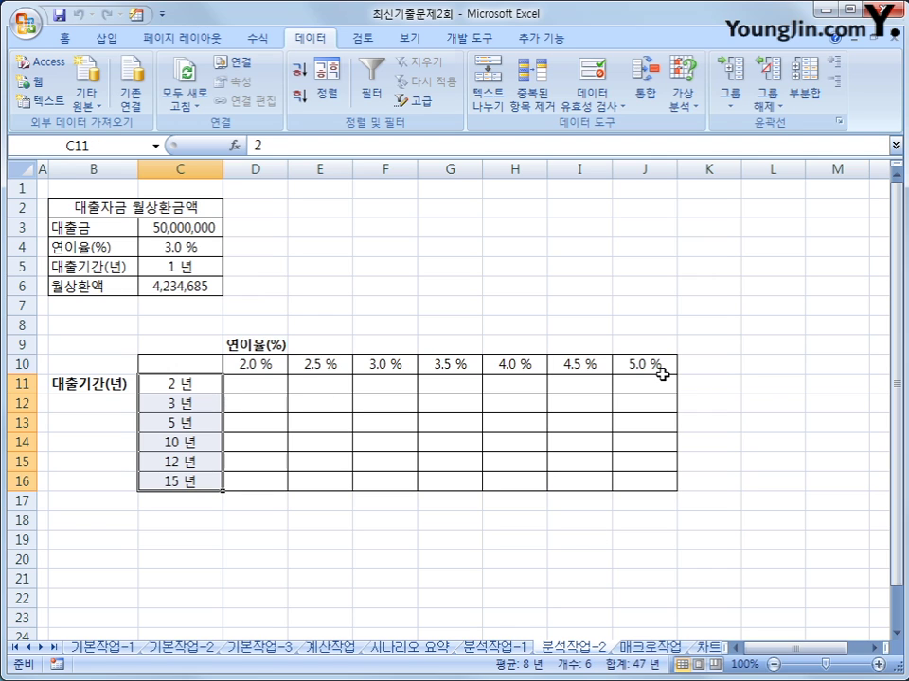
pyautogui.moveTo(240, 365); pyautogui.dragTo(604, 365)
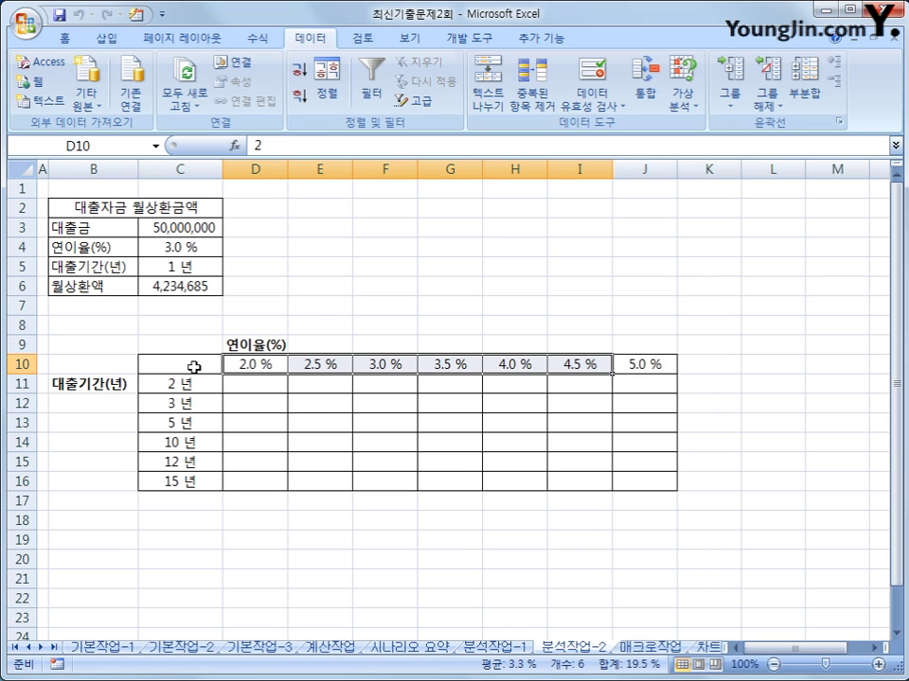
pyautogui.click(191, 369)
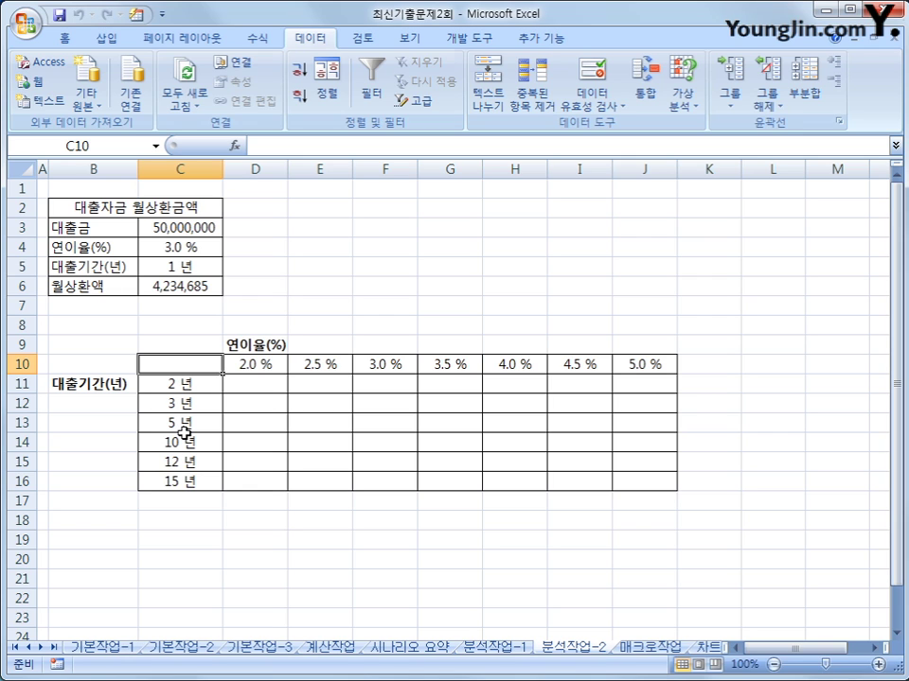
pyautogui.click(179, 229)
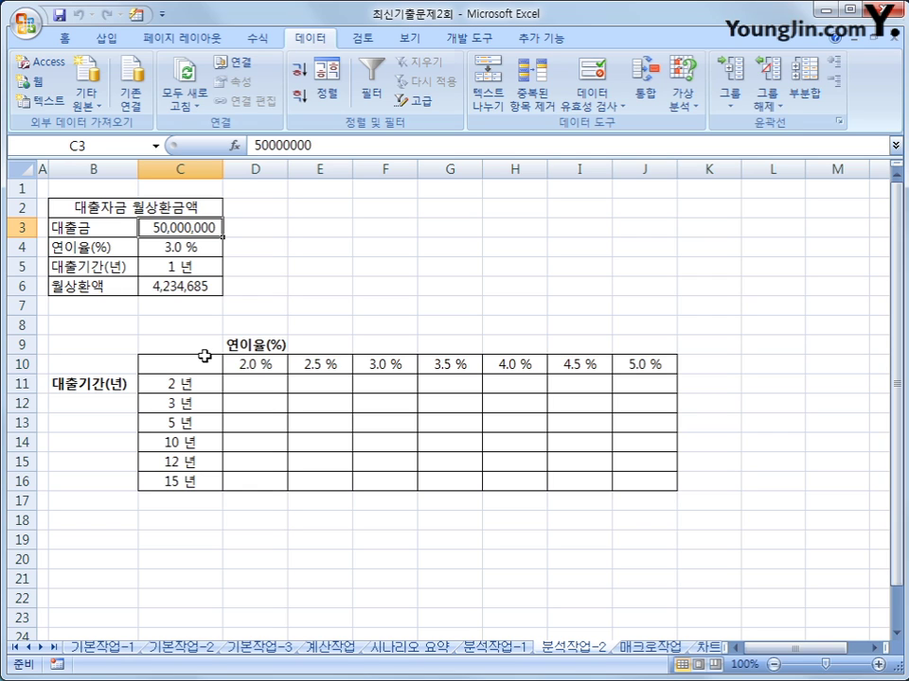
pyautogui.click(188, 246)
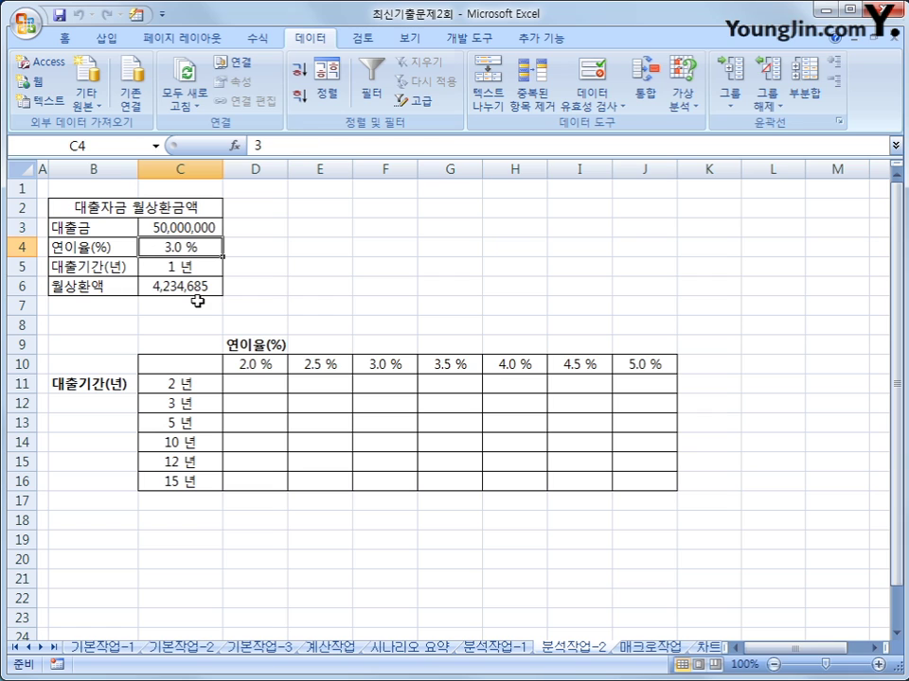
pyautogui.click(195, 265)
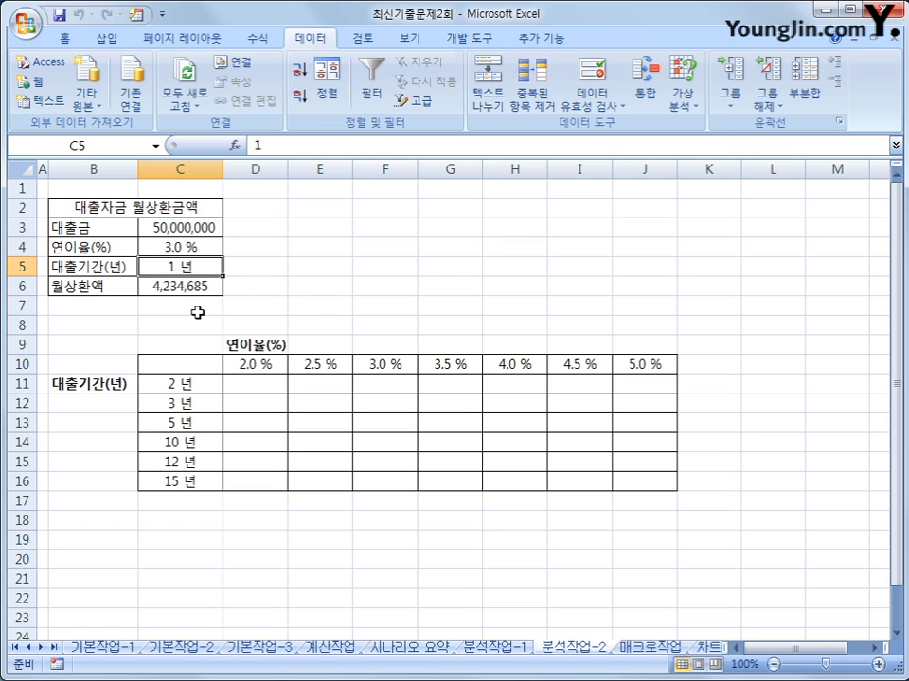
pyautogui.click(198, 301)
pyautogui.click(197, 287)
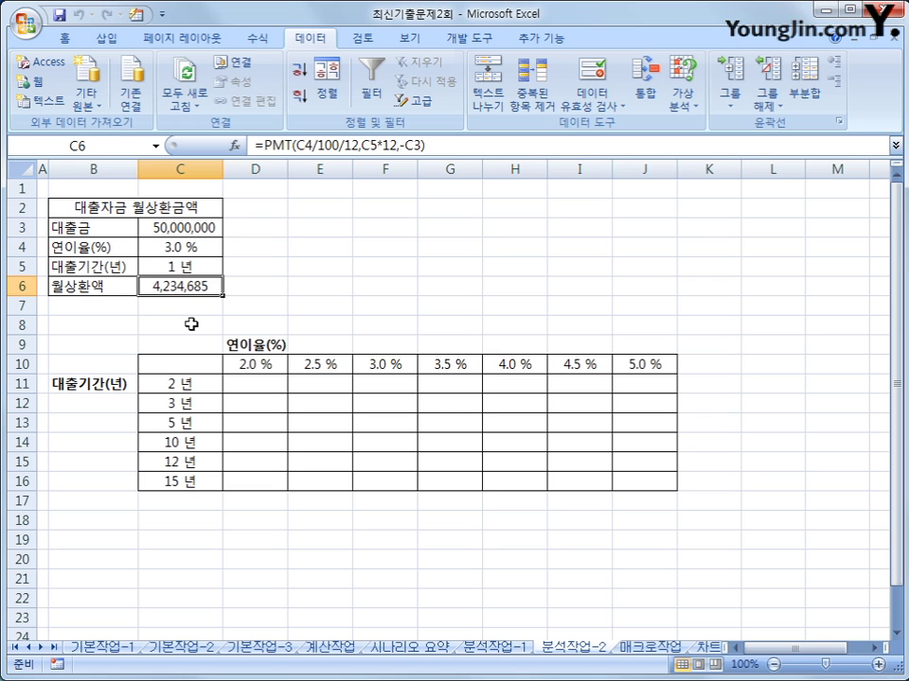
# Compare 연이율 in C4 with row D10:J10 and 대출기간 in C5 with column C11:C16, and recheck the formula in C6
pyautogui.click(193, 257)
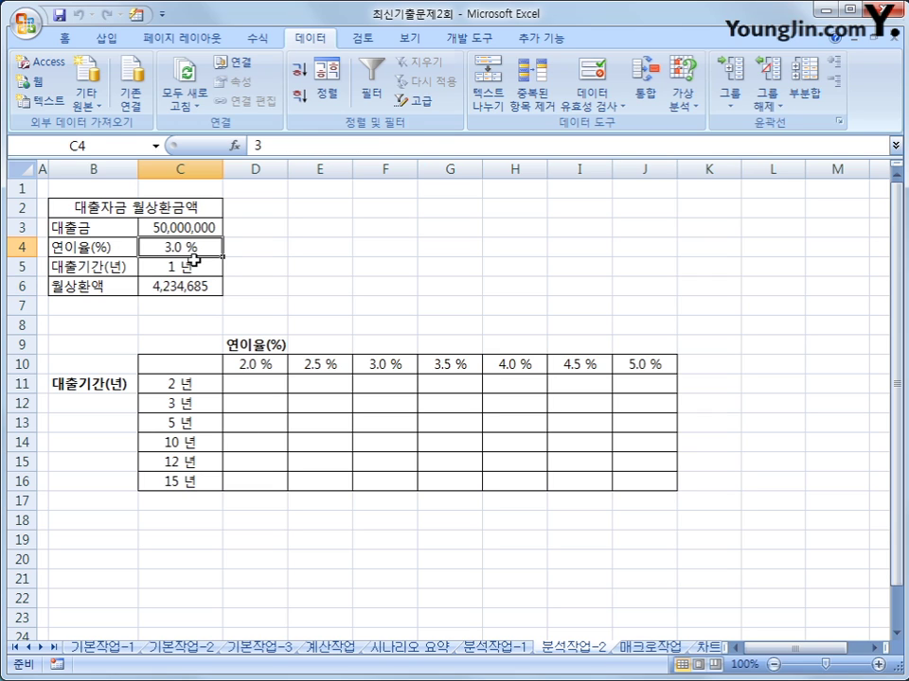
pyautogui.click(264, 366)
pyautogui.click(641, 369)
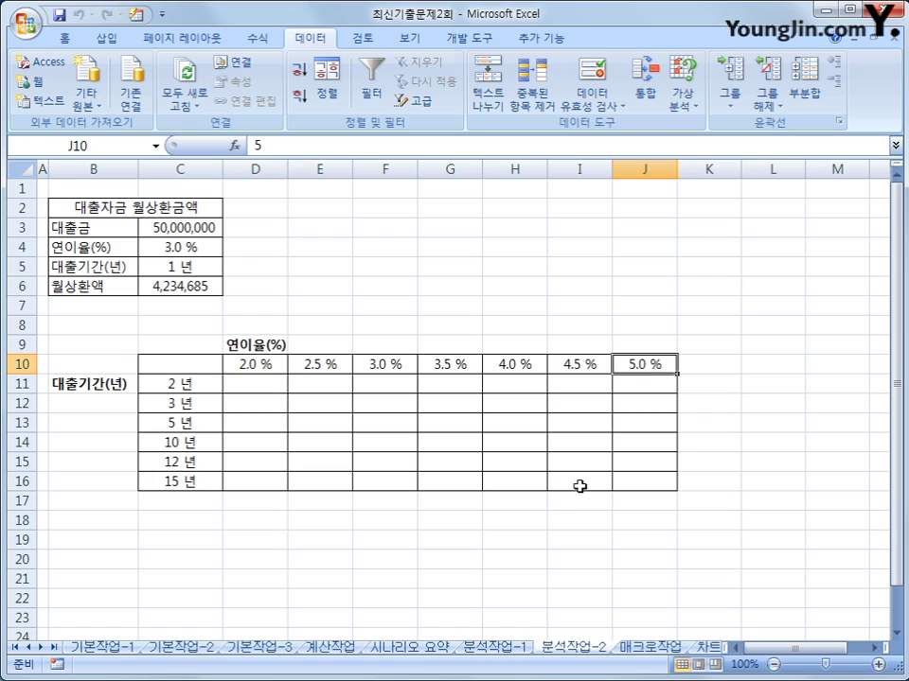
pyautogui.click(184, 266)
pyautogui.click(206, 380)
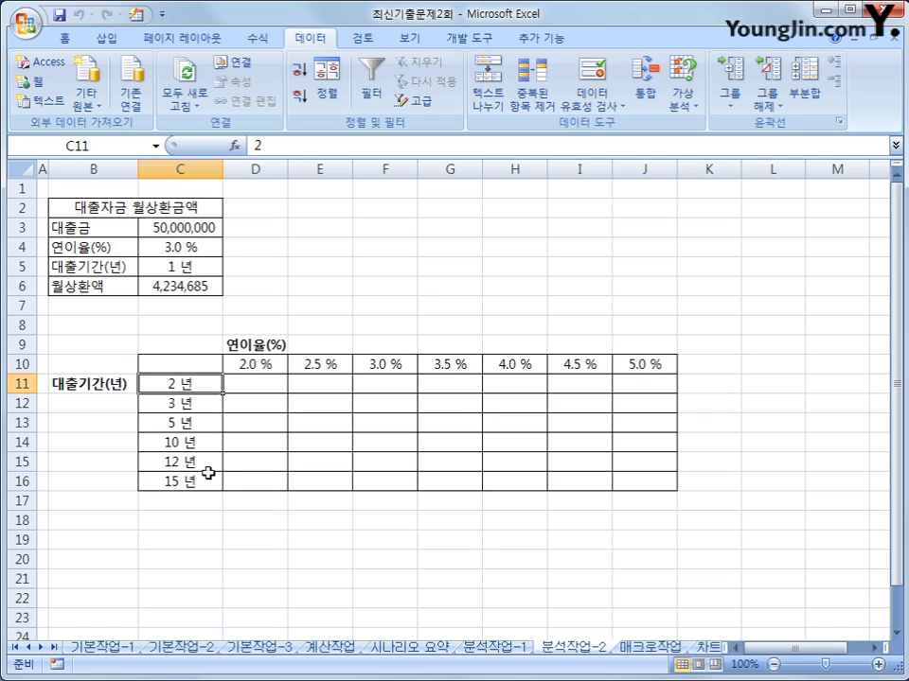
pyautogui.click(207, 476)
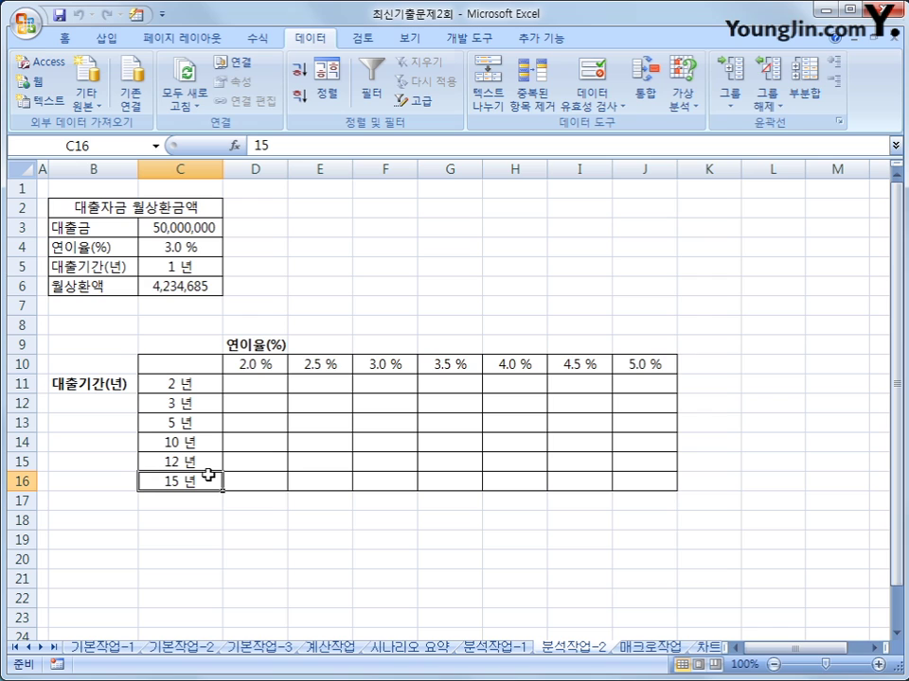
pyautogui.click(164, 286)
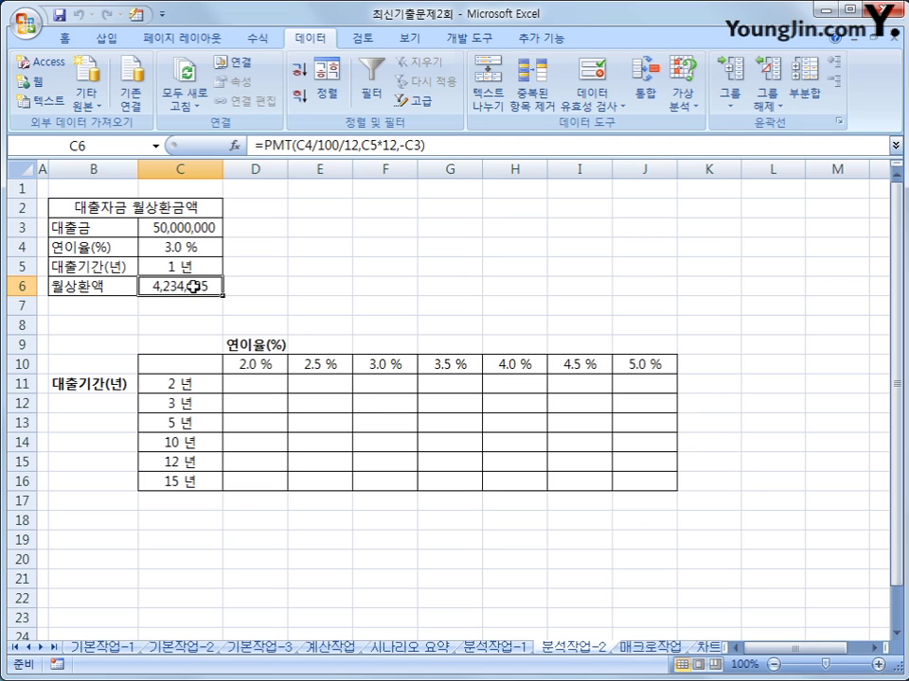
# Link the table's corner cell C10 to the 월상환액 result with the formula =C6
pyautogui.click(187, 369)
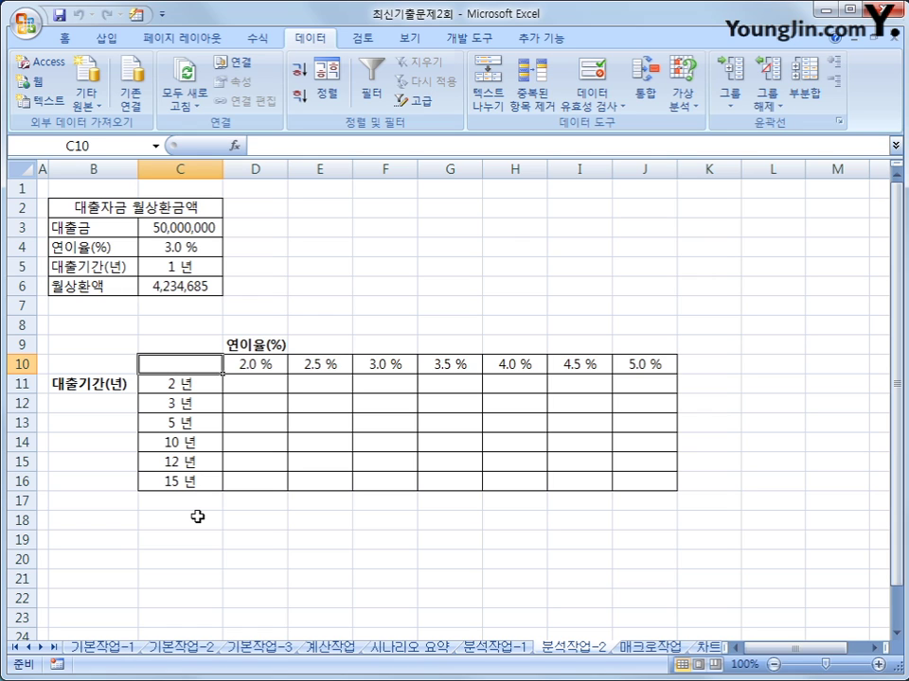
pyautogui.write('=')
pyautogui.click(187, 287)
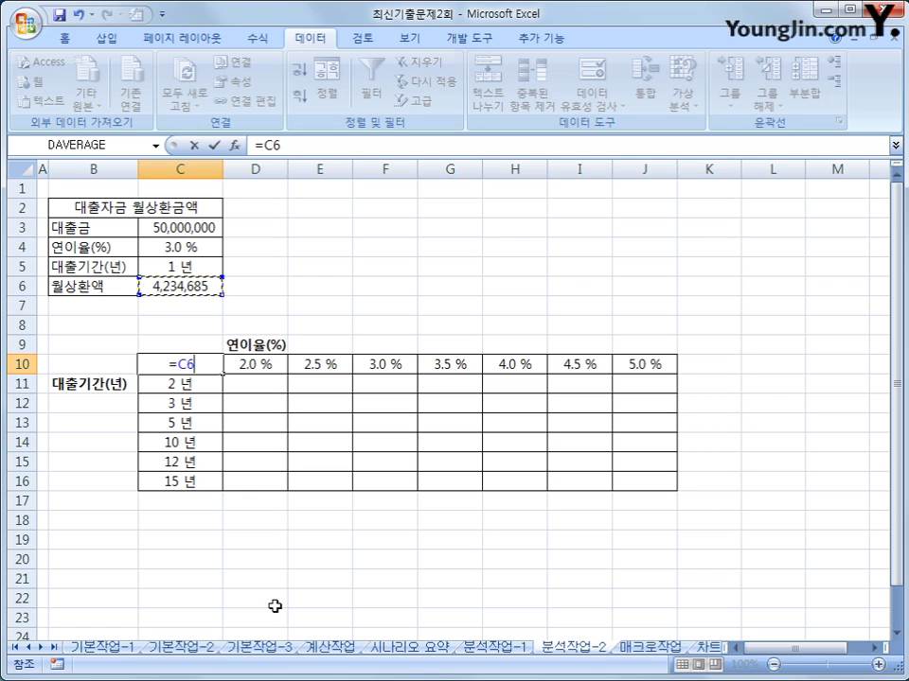
pyautogui.press('Return')
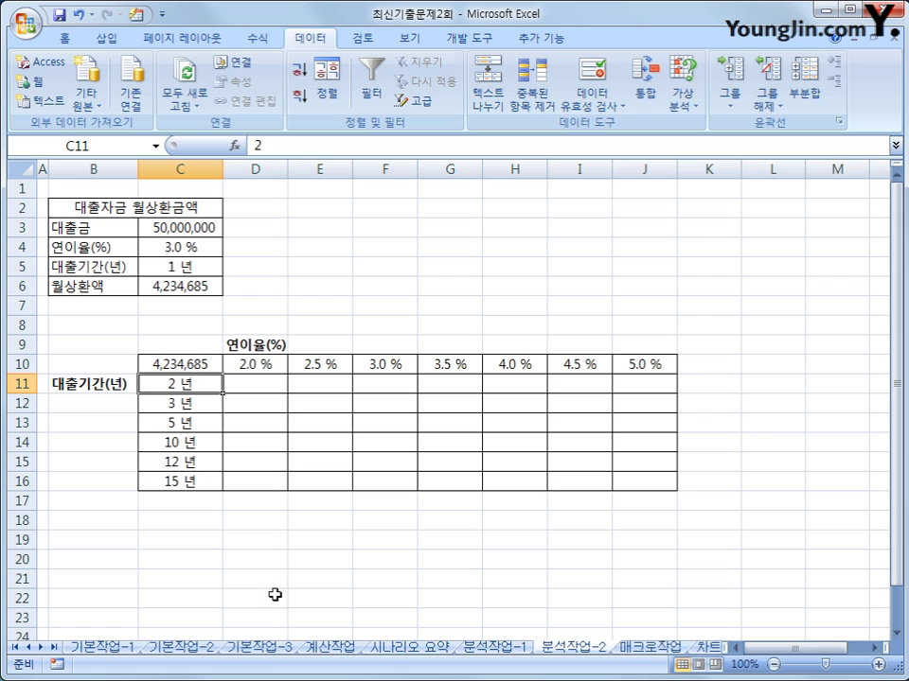
# Fill the table C10:J16 with a what-if data table using C4 as row input cell and C5 as column input cell
pyautogui.click(196, 366)
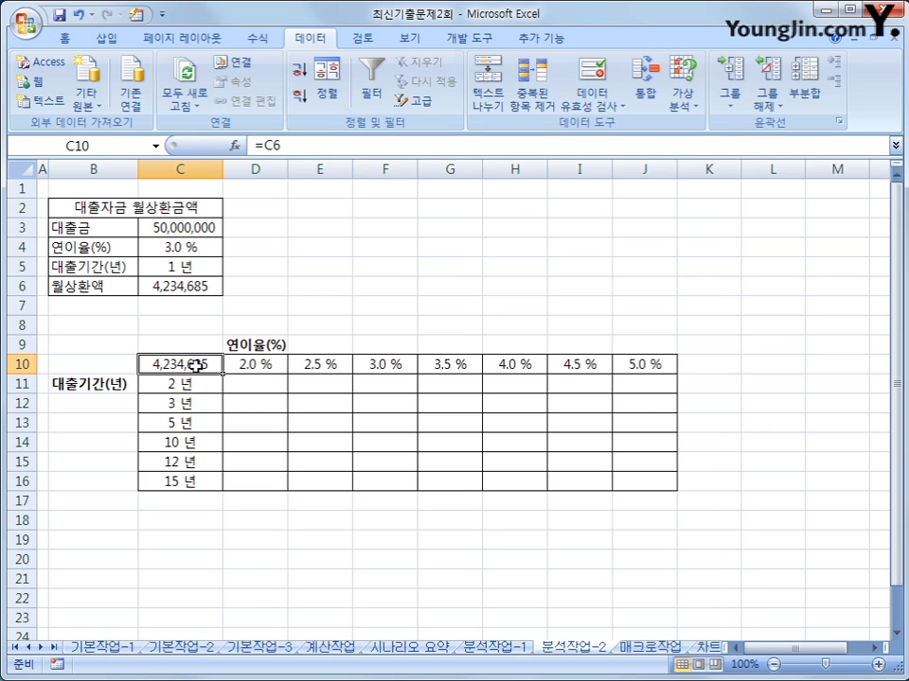
pyautogui.moveTo(196, 367); pyautogui.dragTo(631, 484)
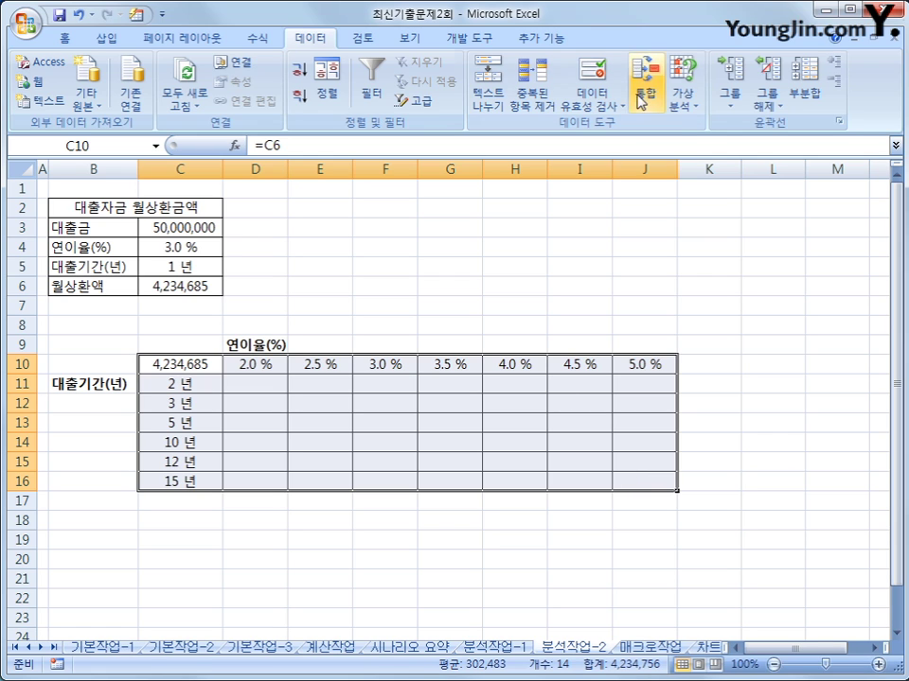
pyautogui.click(681, 118)
pyautogui.click(708, 171)
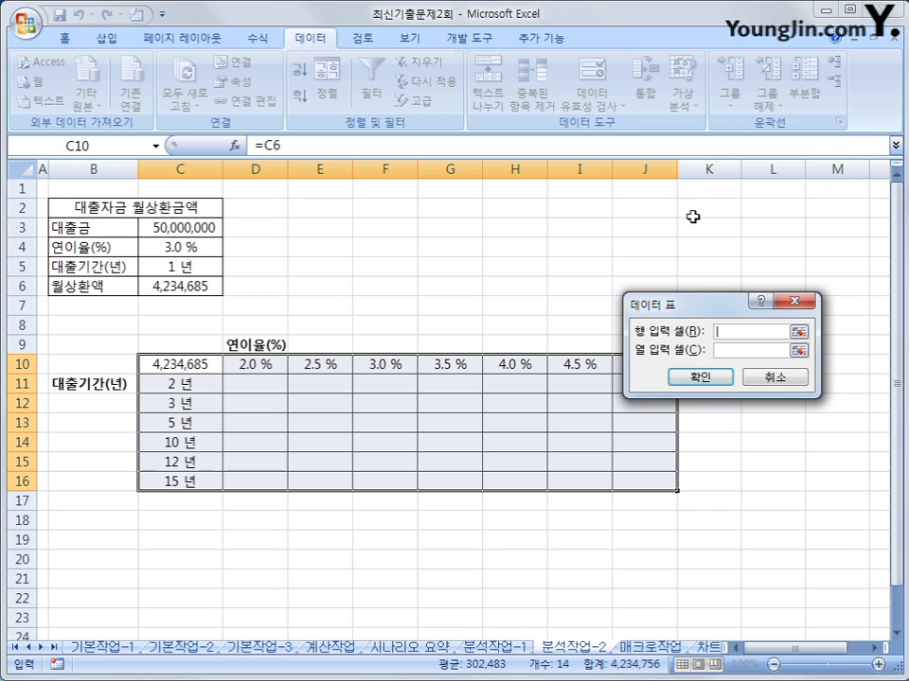
pyautogui.moveTo(662, 305); pyautogui.dragTo(546, 214)
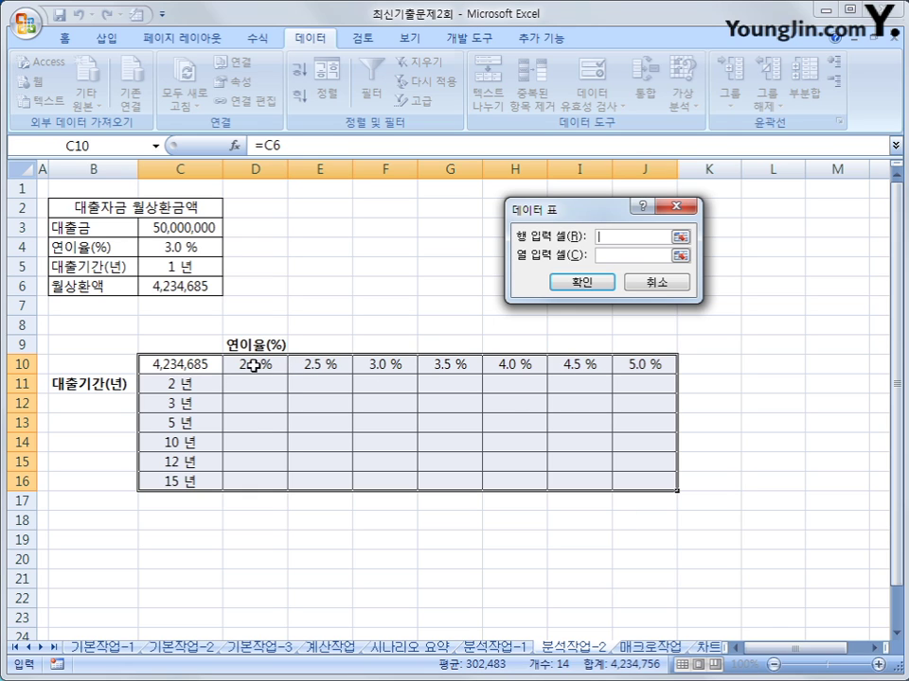
pyautogui.click(213, 247)
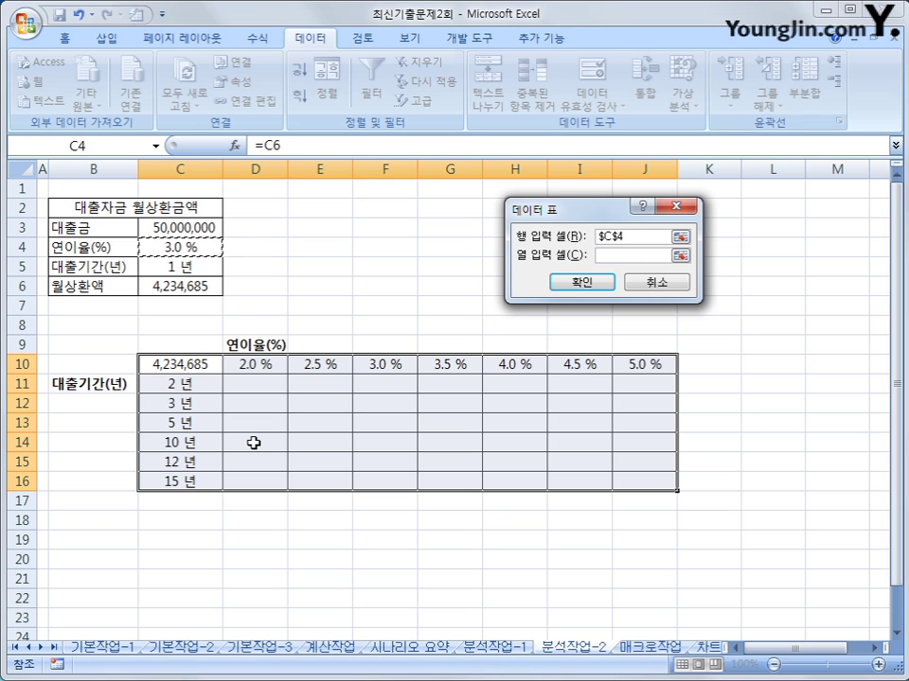
pyautogui.click(627, 254)
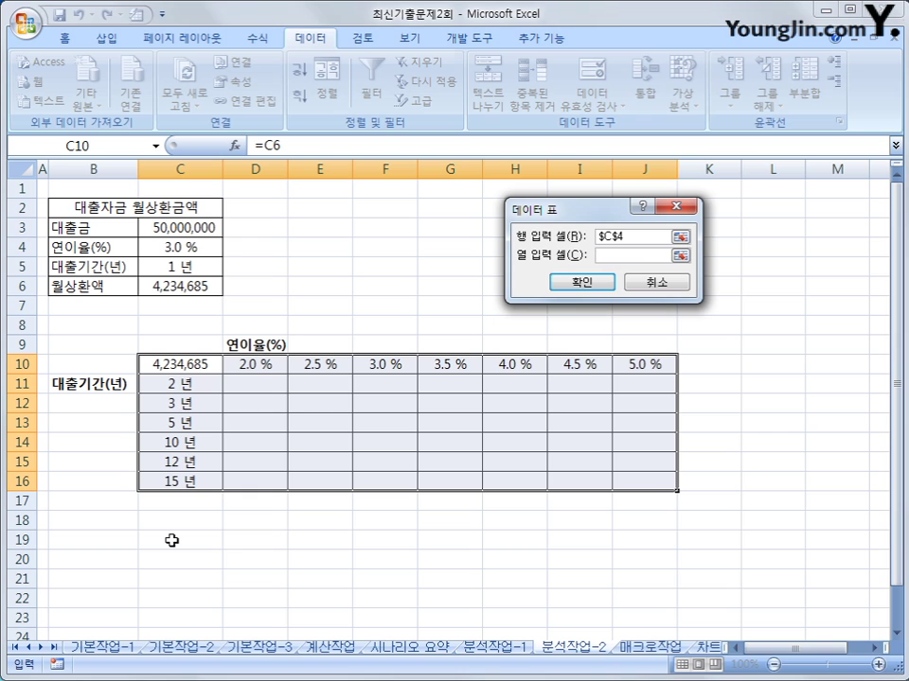
pyautogui.click(166, 267)
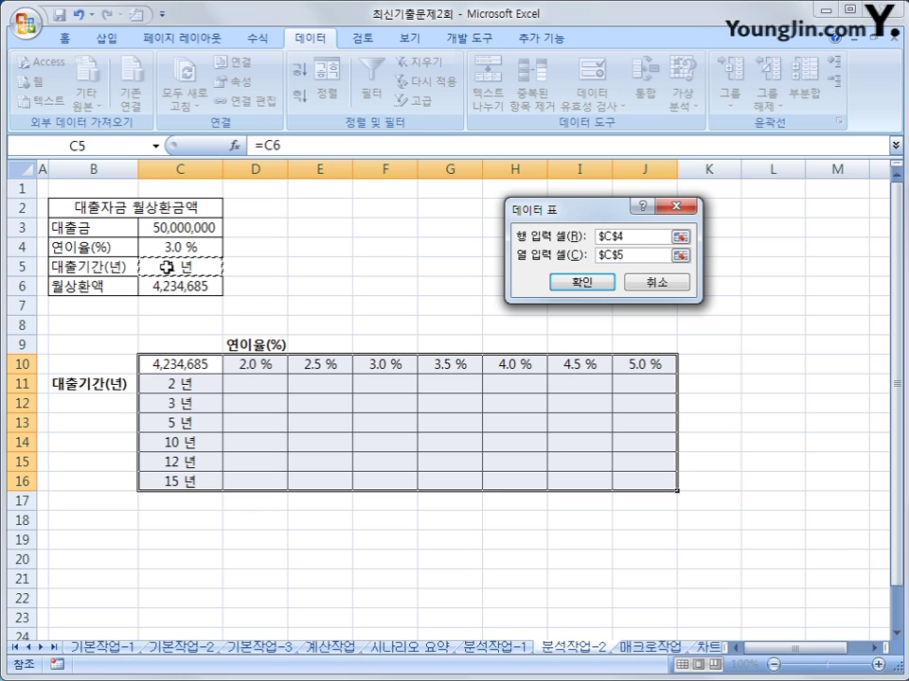
pyautogui.click(573, 286)
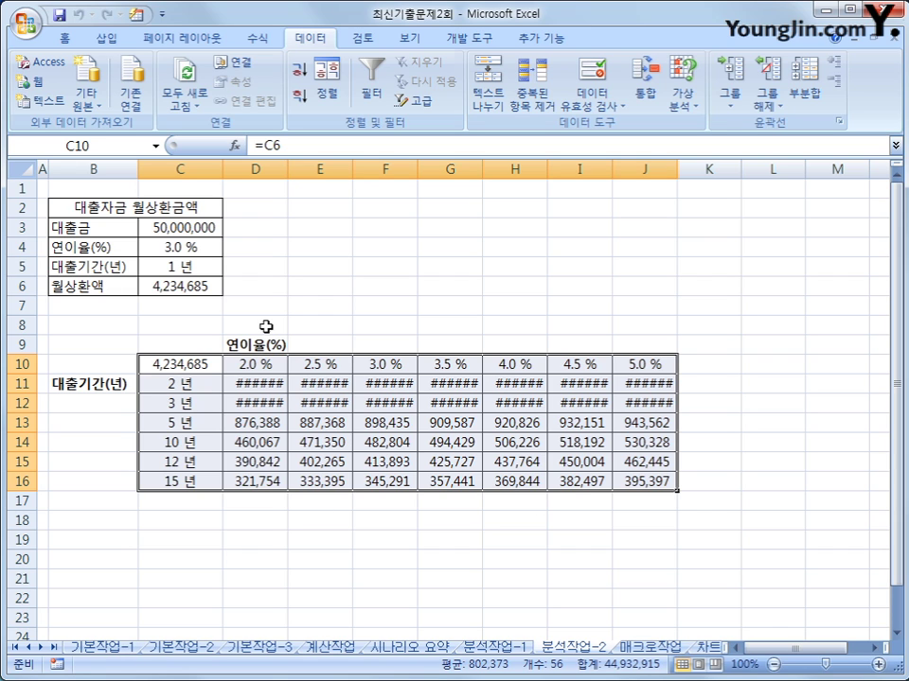
# Widen columns D through J equally so the repayment amounts fit in their cells
pyautogui.moveTo(251, 169); pyautogui.dragTo(657, 189)
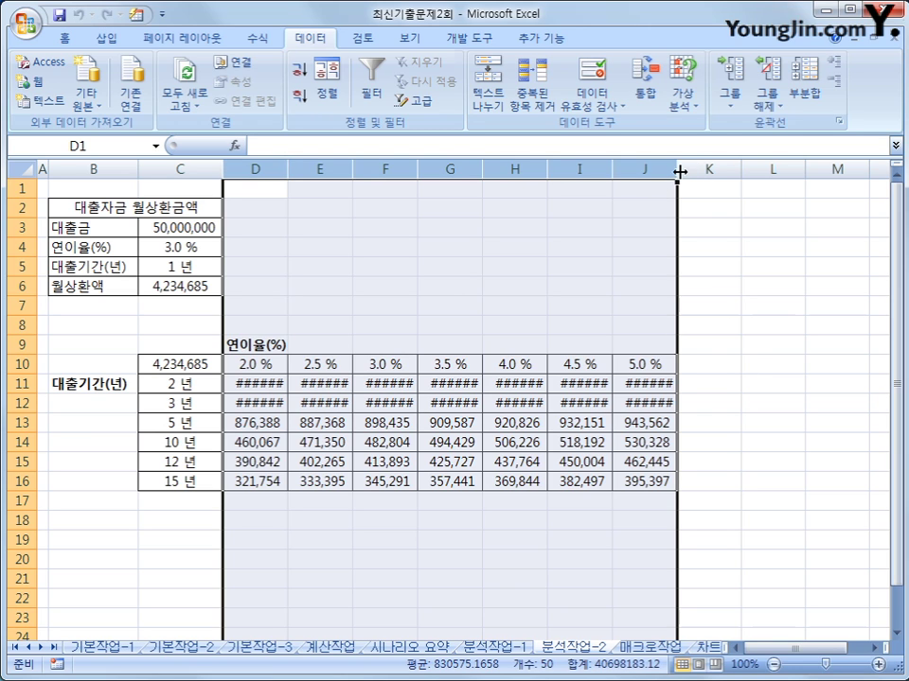
pyautogui.moveTo(677, 167); pyautogui.dragTo(689, 167)
pyautogui.click(742, 481)
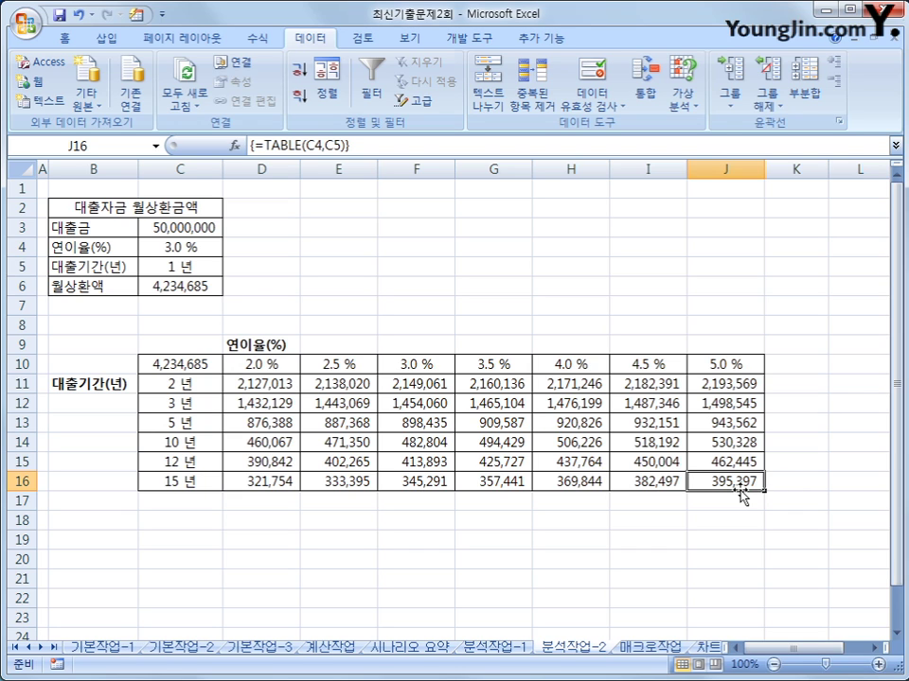
# On the 매크로작업 sheet, start recording a macro named 평균 from an empty cell, stored in the current workbook
pyautogui.click(492, 648)
pyautogui.click(573, 647)
pyautogui.click(649, 650)
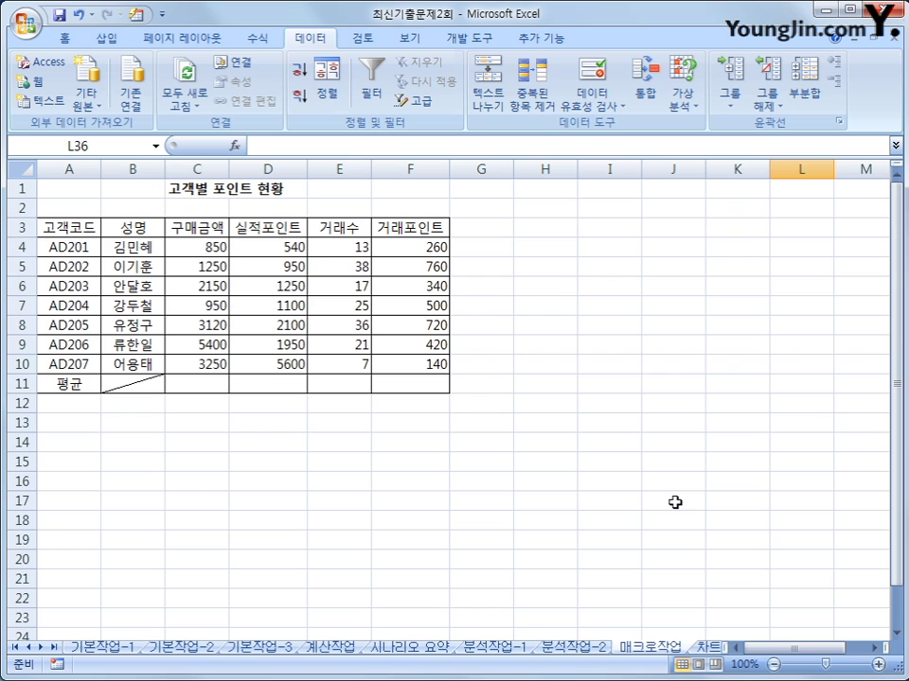
pyautogui.click(611, 268)
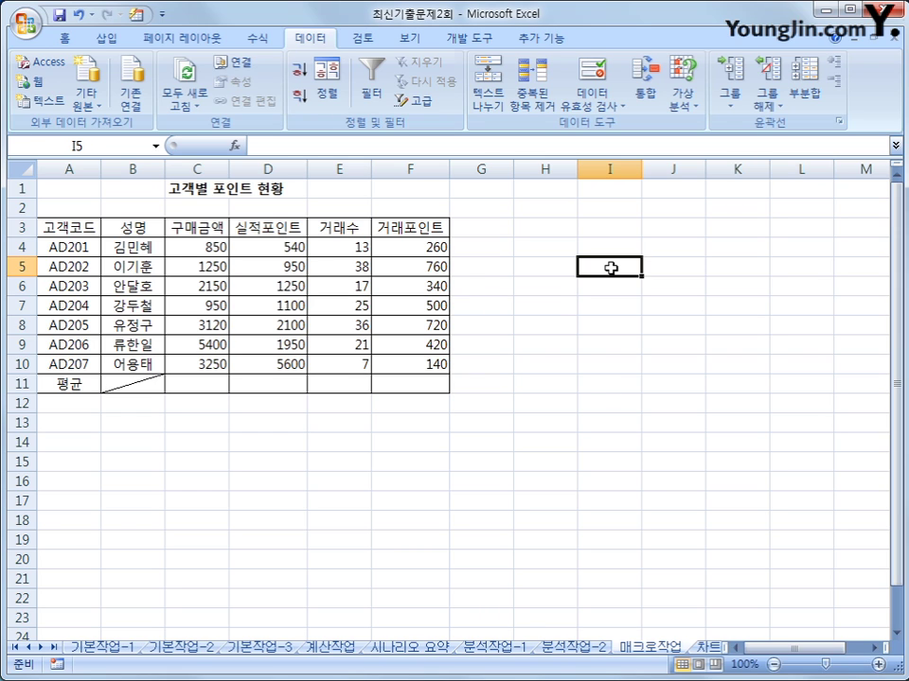
pyautogui.click(481, 40)
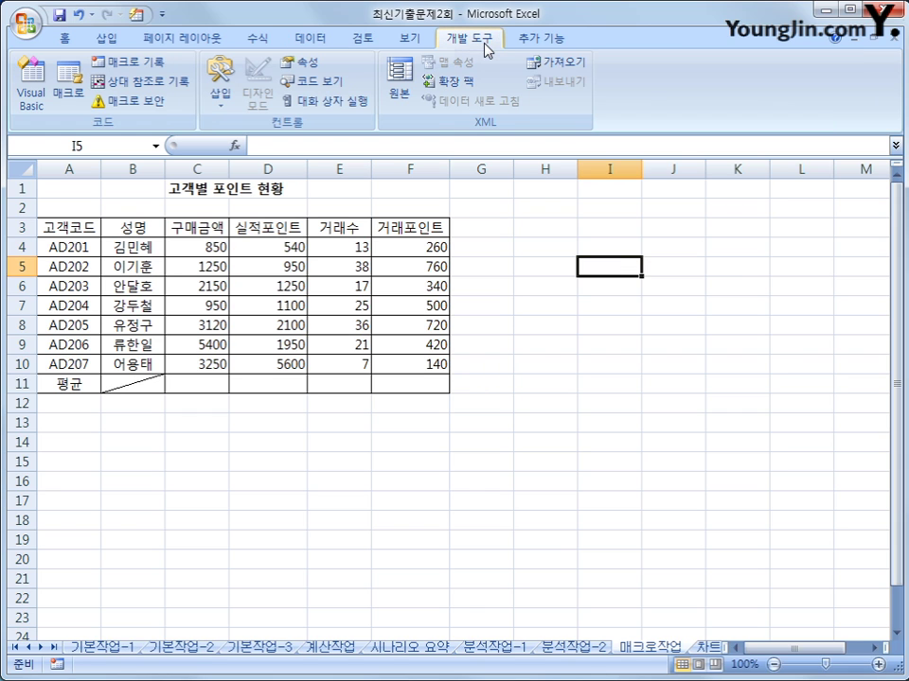
pyautogui.click(152, 61)
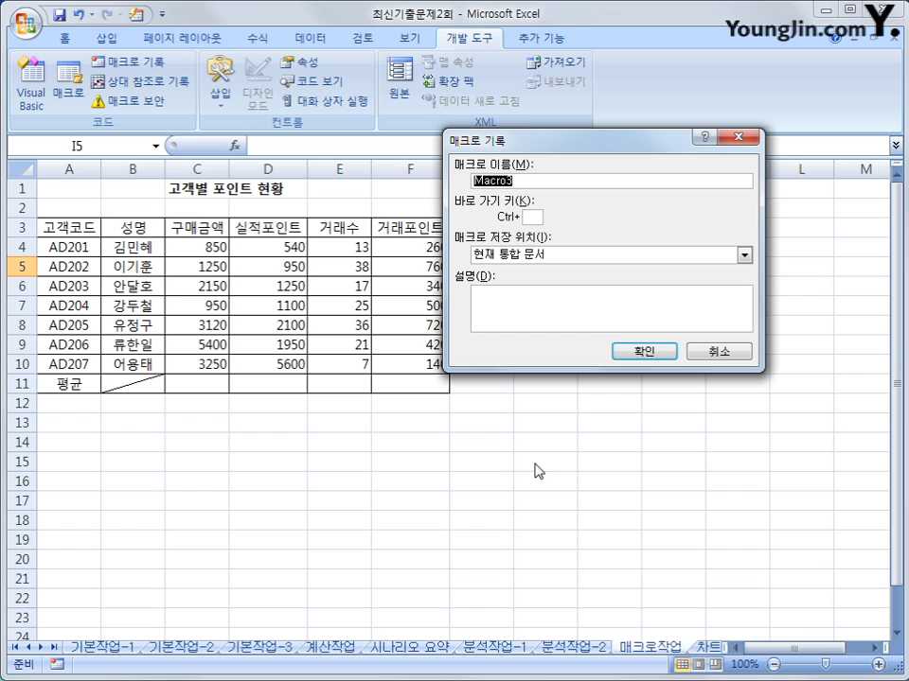
pyautogui.write('평균')
pyautogui.click(615, 353)
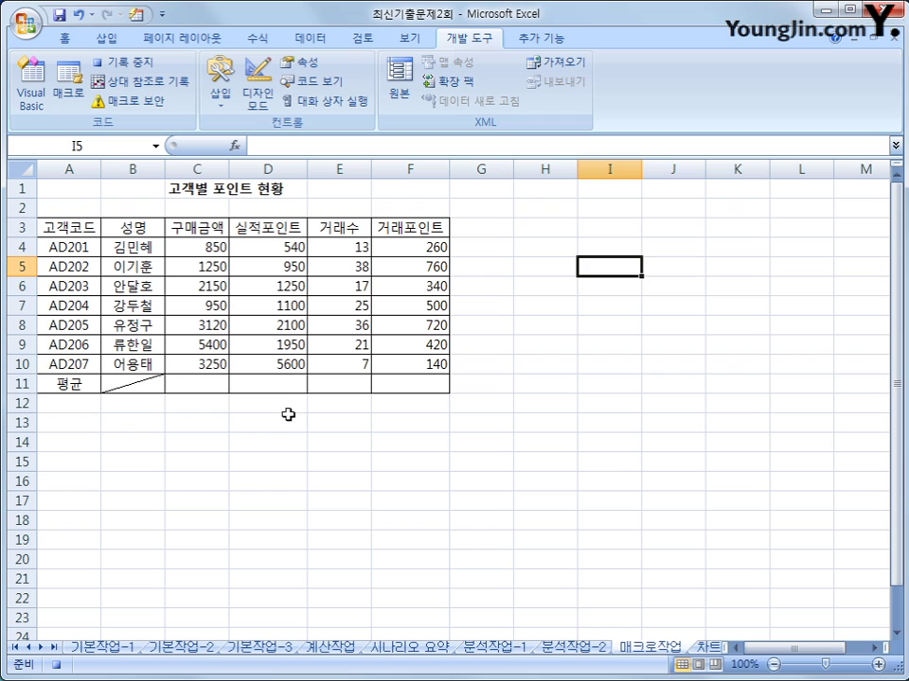
# Calculate the 구매금액 average in C11 with the formula =AVERAGE(C4:C10)
pyautogui.click(213, 385)
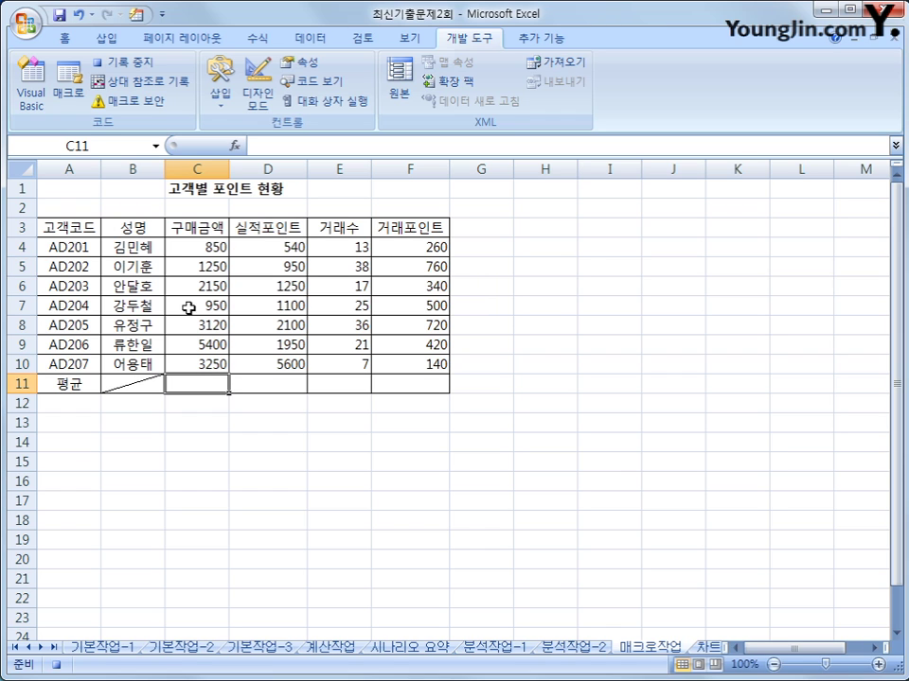
pyautogui.click(253, 40)
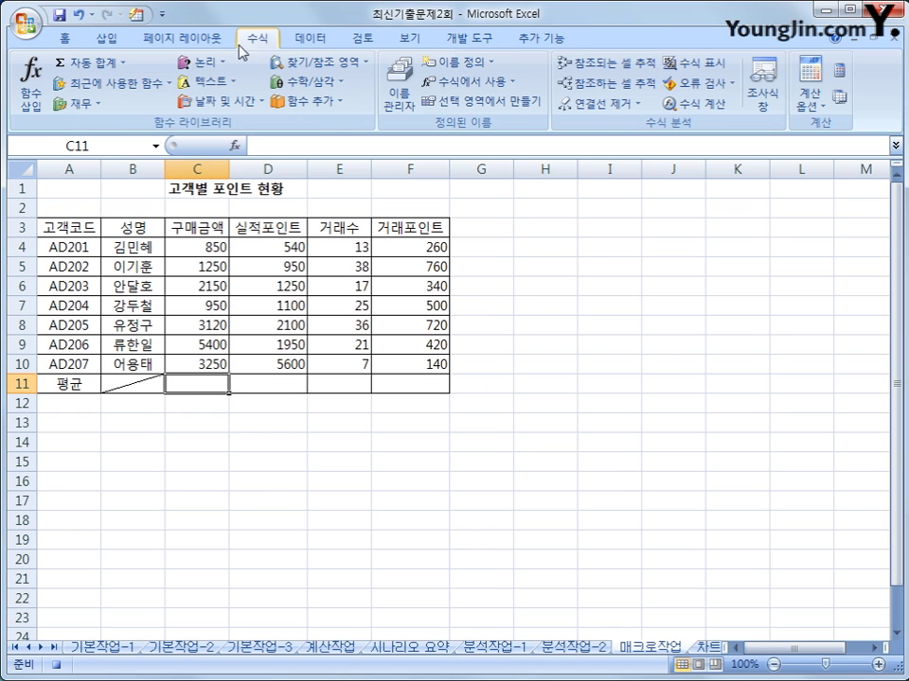
pyautogui.click(124, 63)
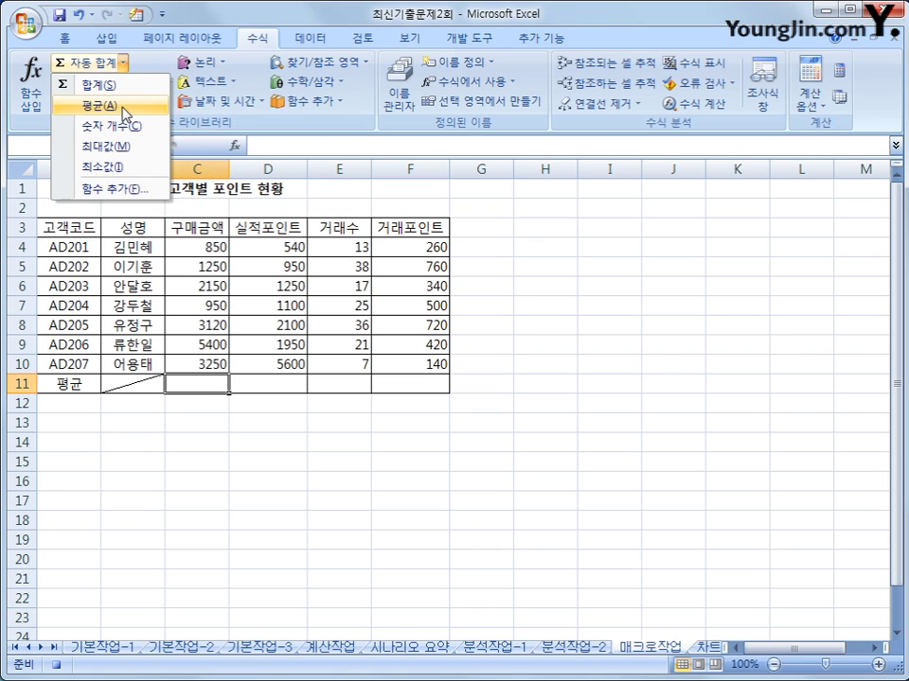
pyautogui.click(126, 112)
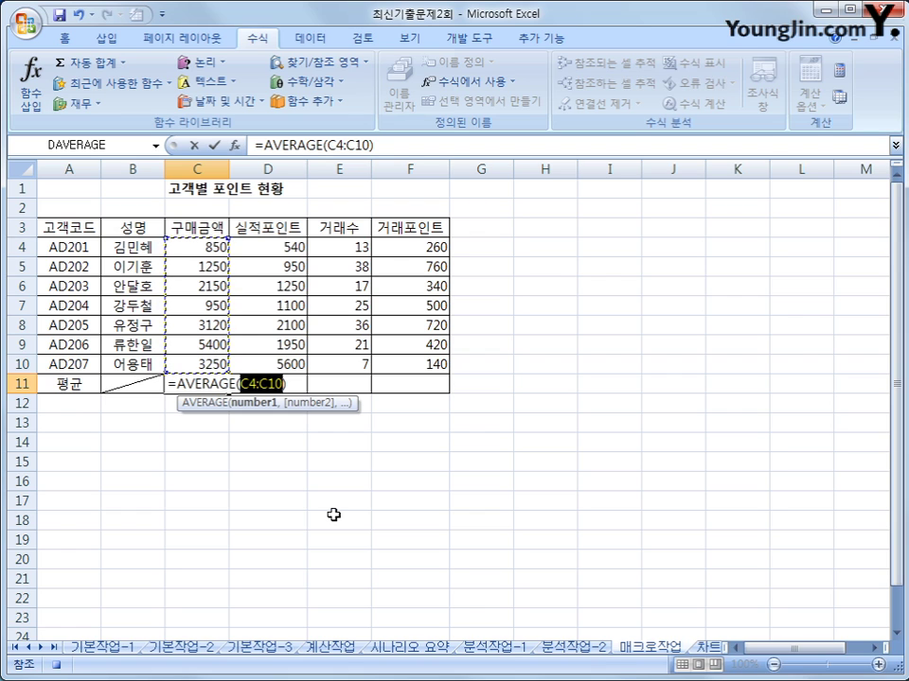
pyautogui.press('Return')
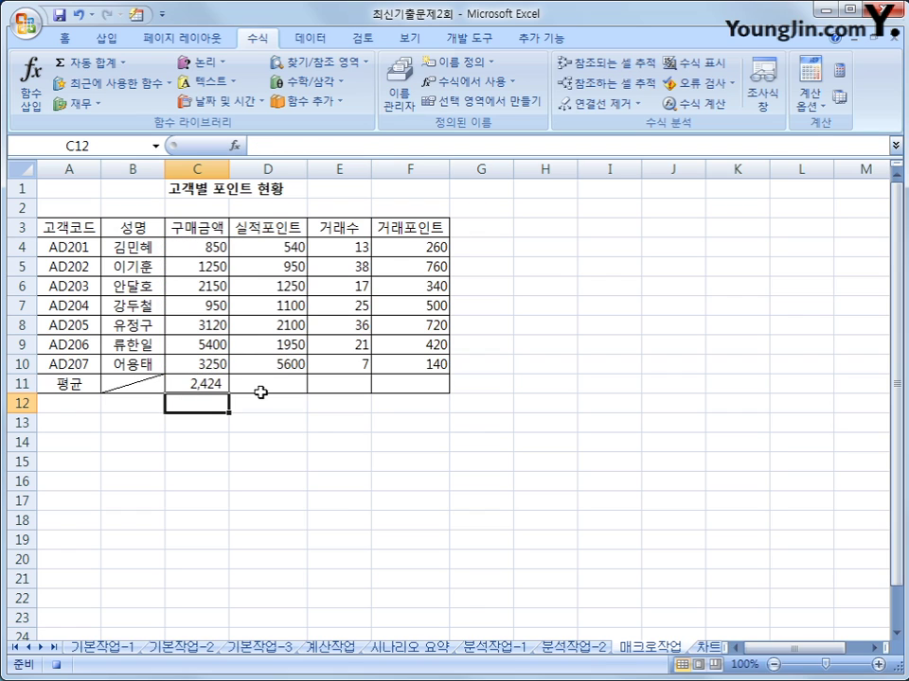
# Copy the average formula from C11 across to F11 and stop recording the macro
pyautogui.click(217, 386)
pyautogui.moveTo(229, 395); pyautogui.dragTo(431, 404)
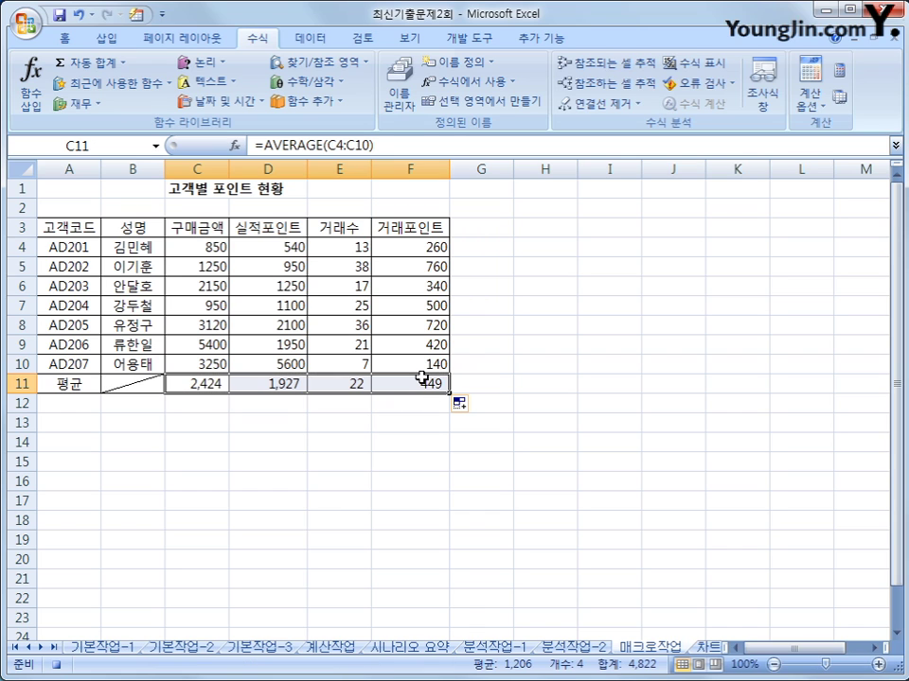
pyautogui.click(422, 380)
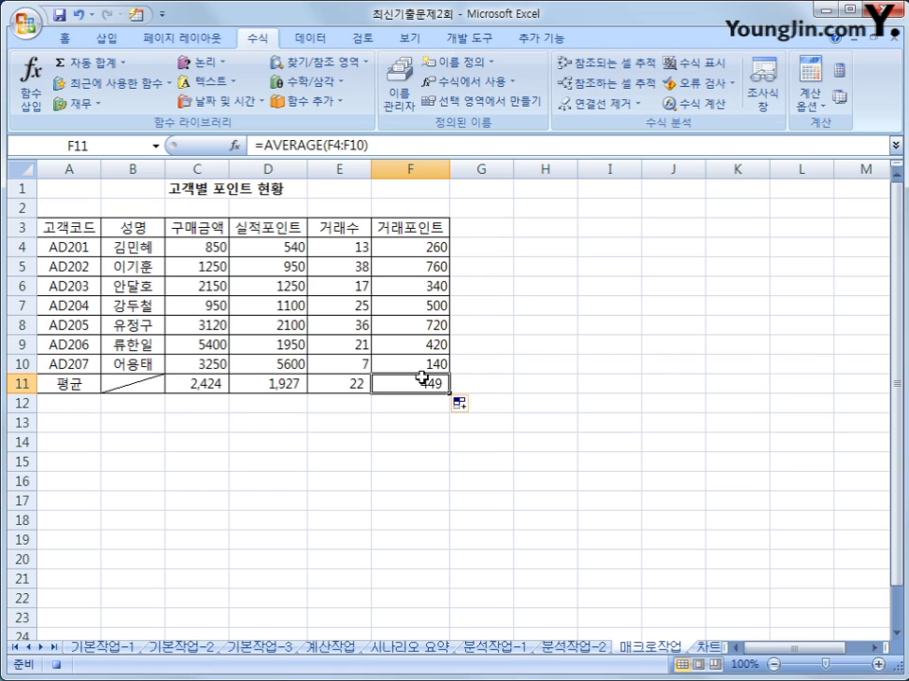
pyautogui.click(470, 38)
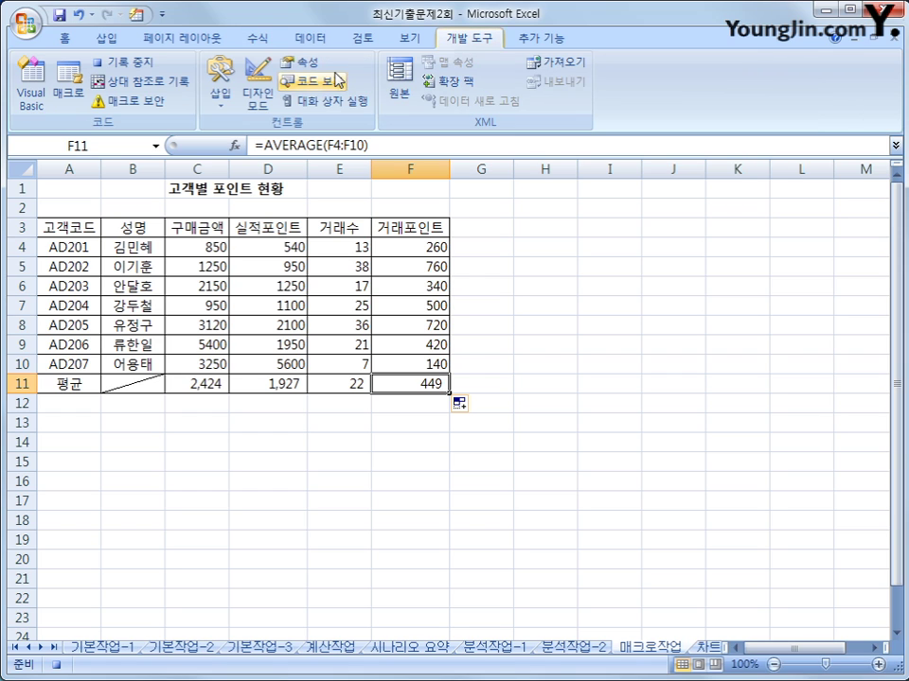
pyautogui.click(123, 61)
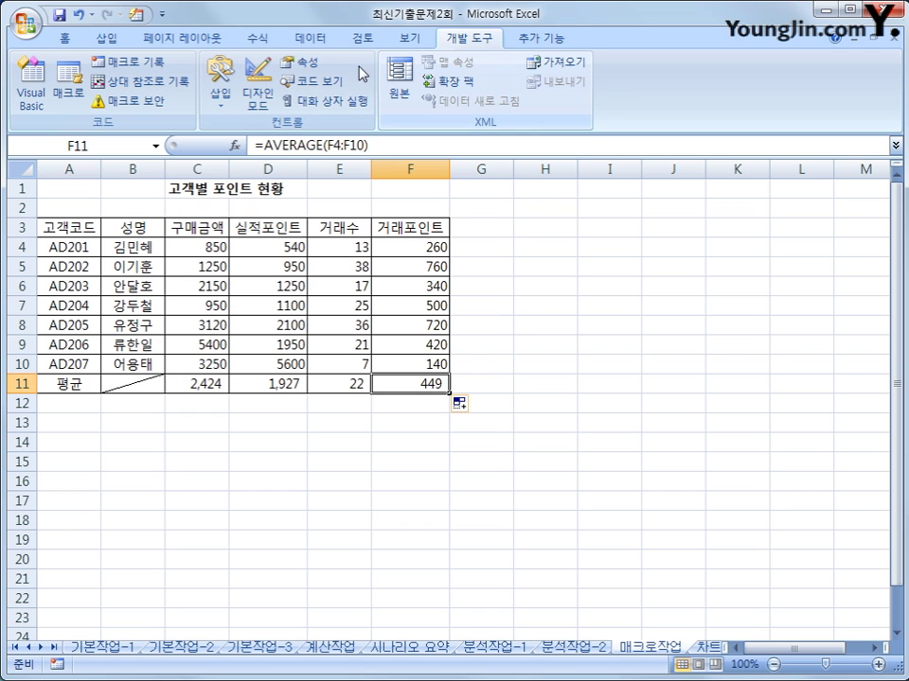
# Draw a plaque shape (배지) about 3.81 × 1.16 cm over cells H3:I4 and label it 평균
pyautogui.click(107, 38)
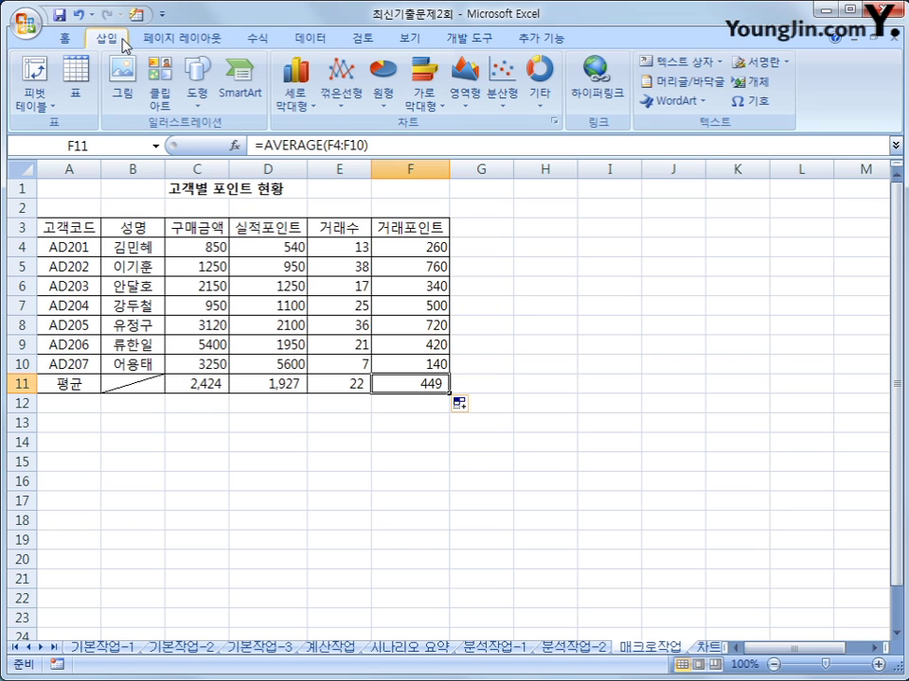
pyautogui.click(196, 104)
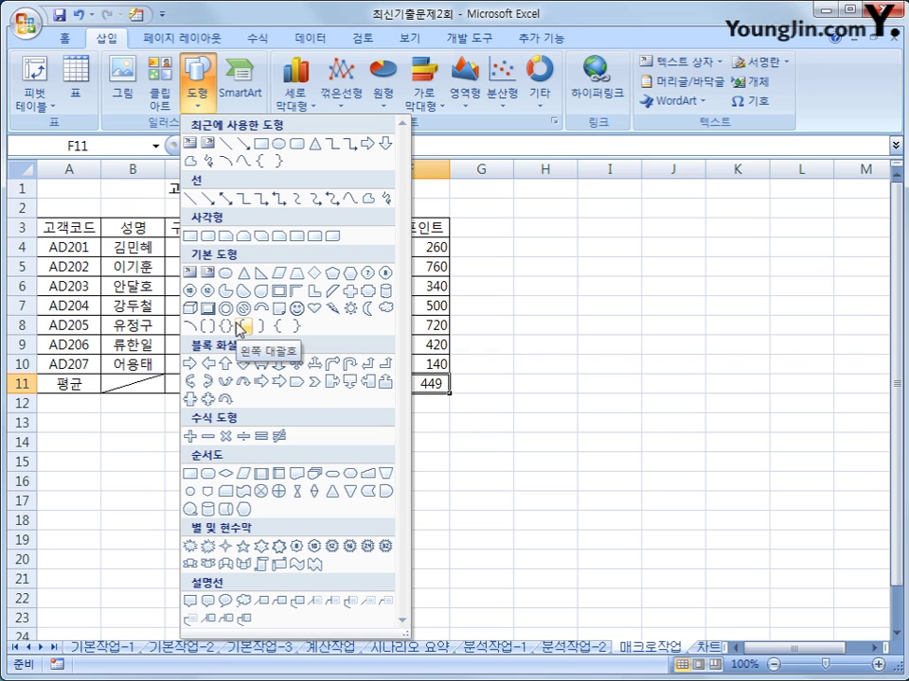
pyautogui.click(375, 294)
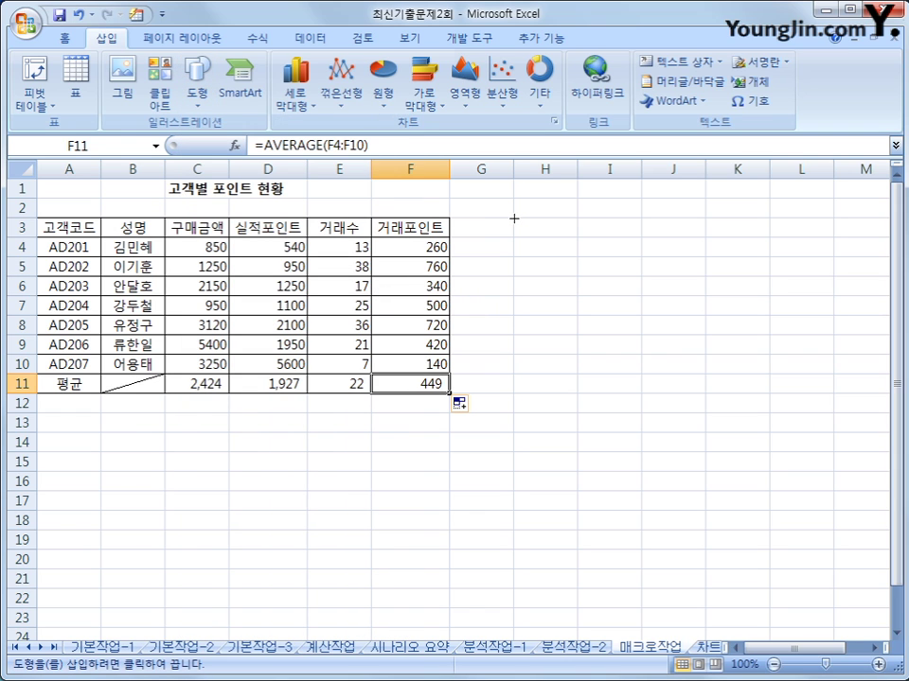
pyautogui.moveTo(514, 219)
pyautogui.mouseDown()
pyautogui.moveTo(538, 247)
pyautogui.moveTo(586, 270)
pyautogui.moveTo(617, 262)
pyautogui.mouseUp()
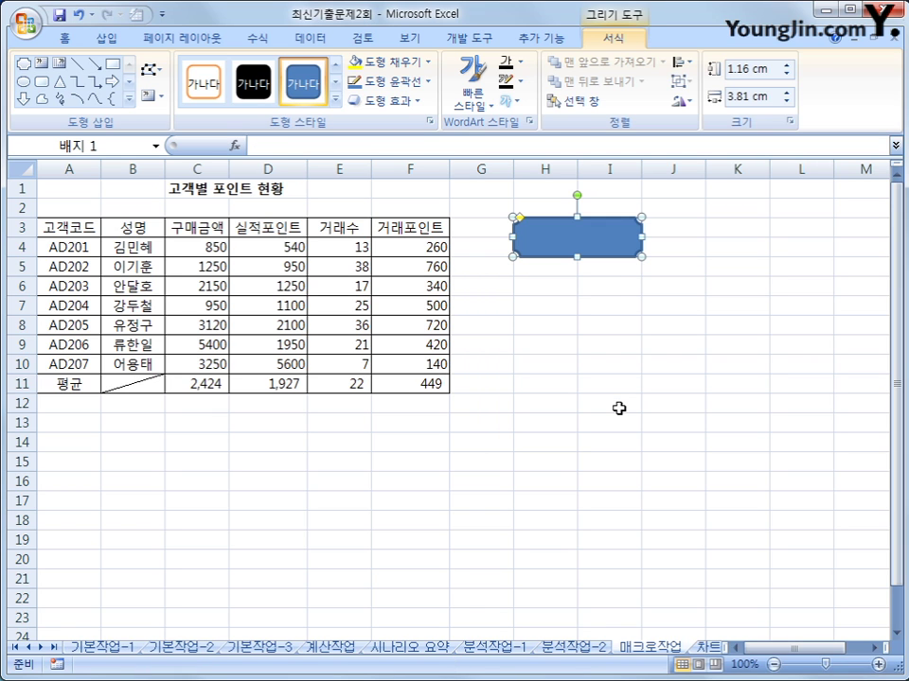
pyautogui.write('평균')
# Assign the 평균 macro to the plaque shape and deselect the shape
pyautogui.rightClick(623, 236)
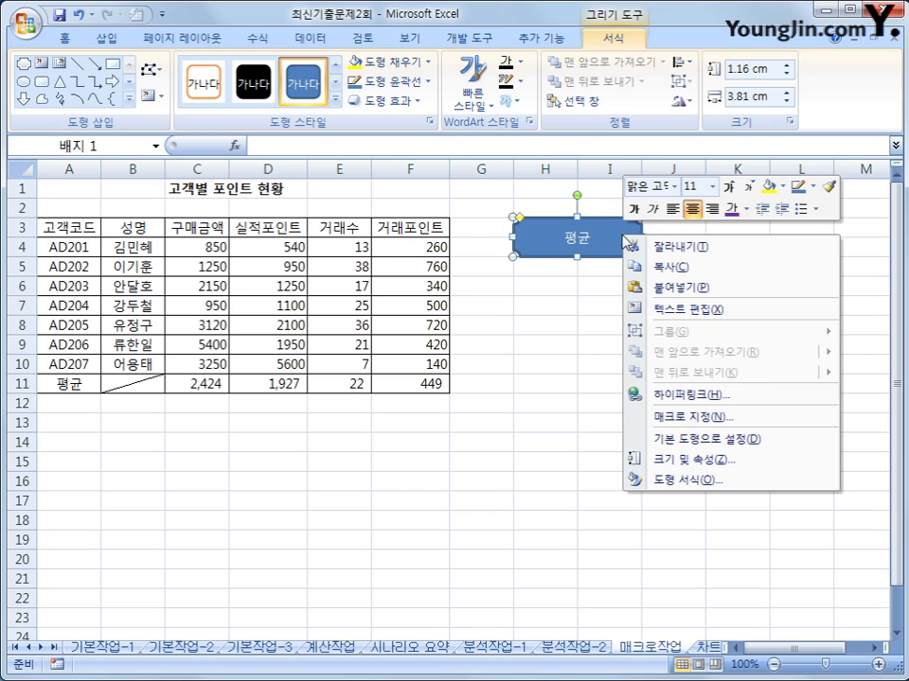
pyautogui.click(797, 423)
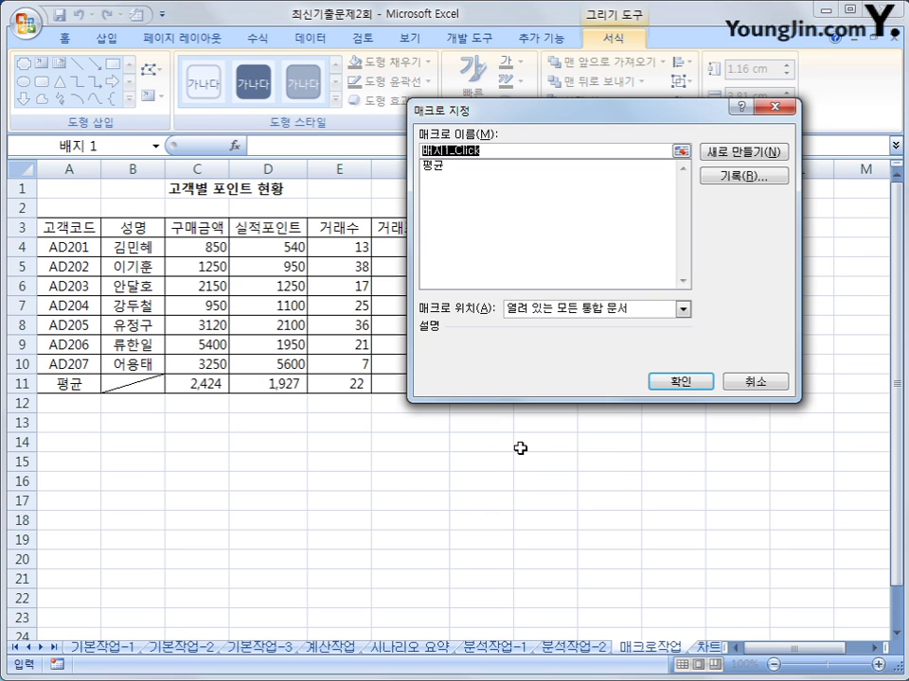
pyautogui.click(440, 167)
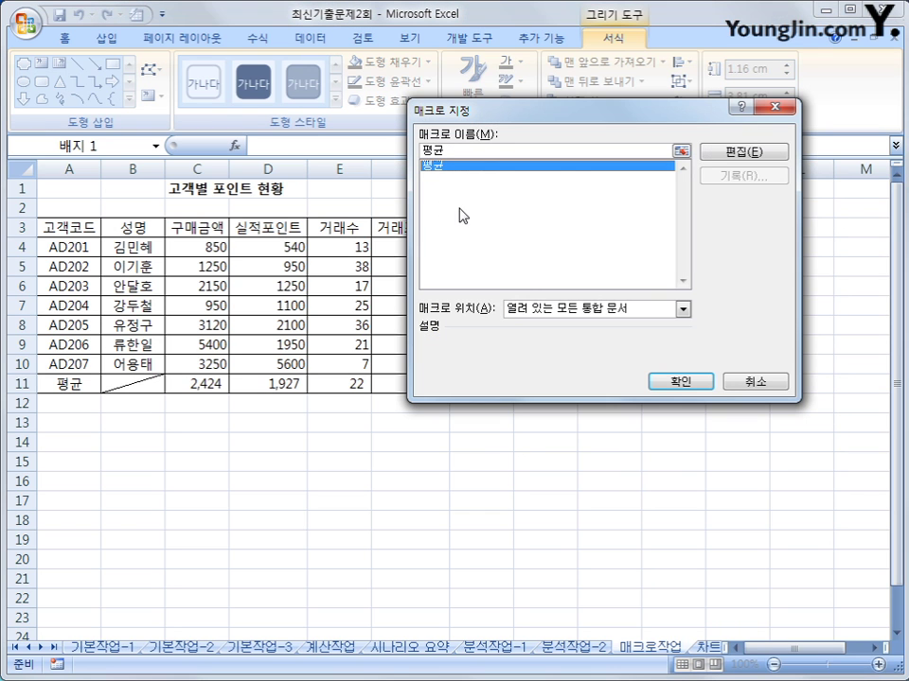
pyautogui.click(664, 383)
pyautogui.click(663, 457)
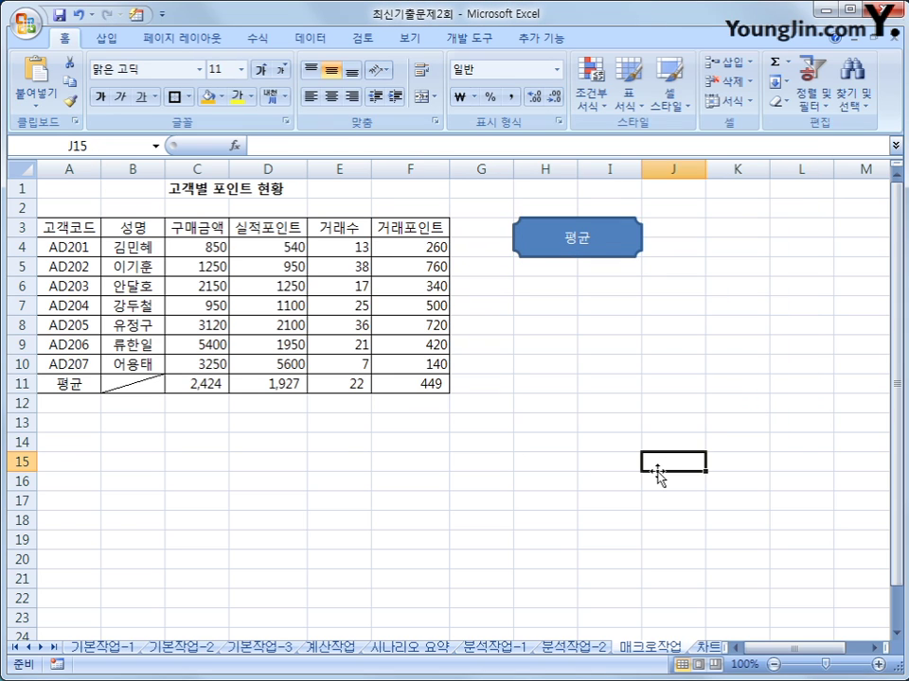
# Test the 평균 shape by running its macro for the average row C11:F11
pyautogui.moveTo(208, 381); pyautogui.dragTo(389, 380)
pyautogui.click(573, 497)
pyautogui.click(564, 247)
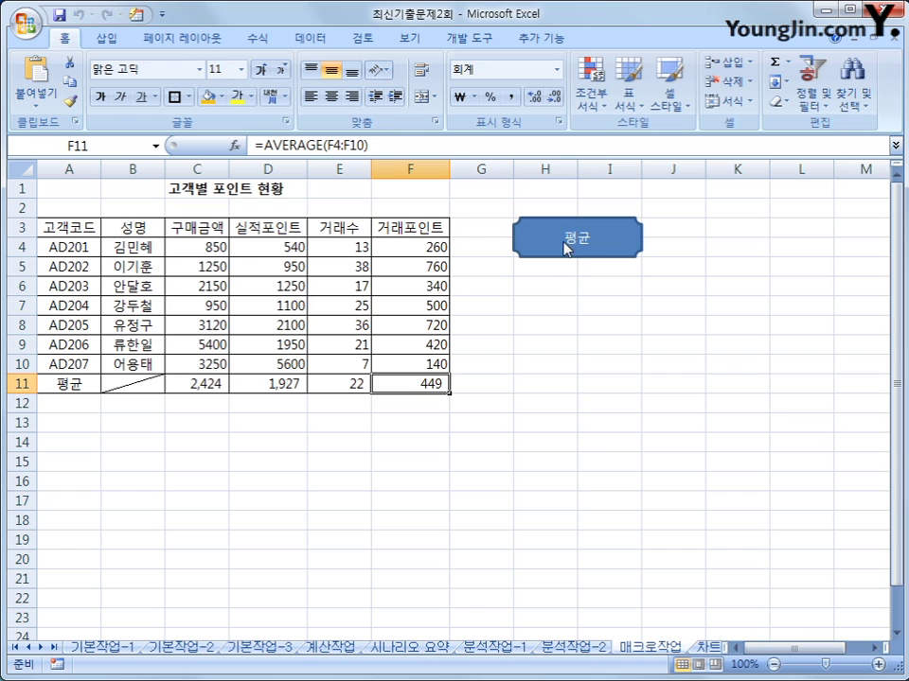
# Start recording a new macro named 서식, stored in the current workbook
pyautogui.click(584, 461)
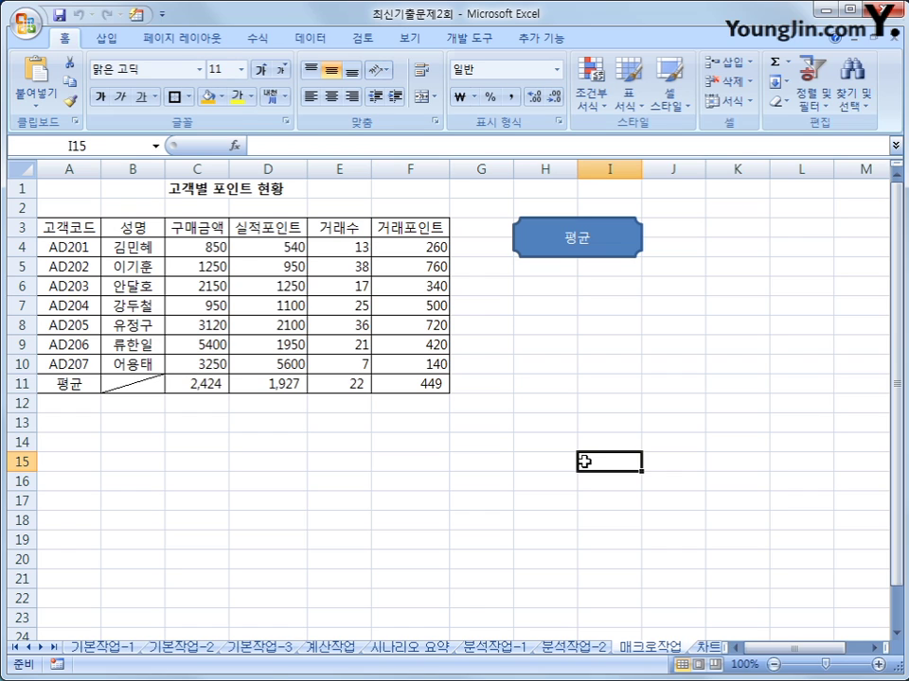
pyautogui.click(477, 42)
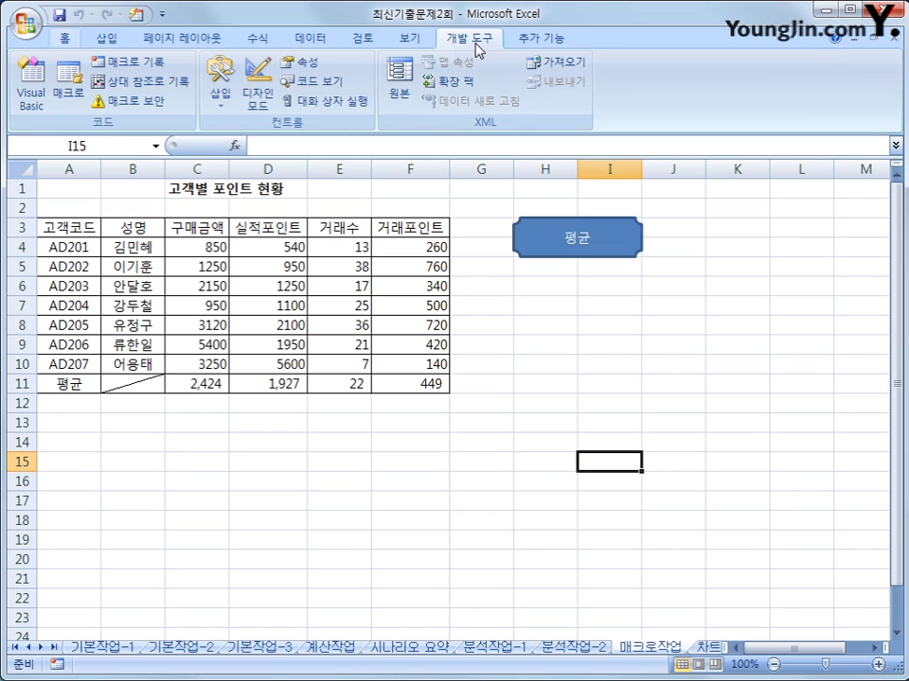
pyautogui.click(130, 67)
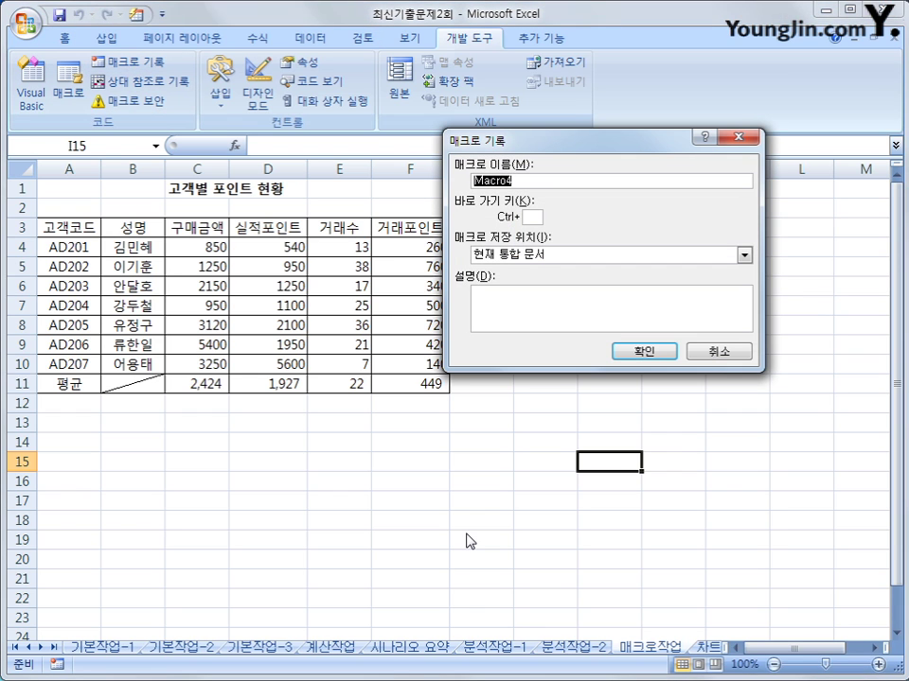
pyautogui.write('서식')
pyautogui.click(642, 354)
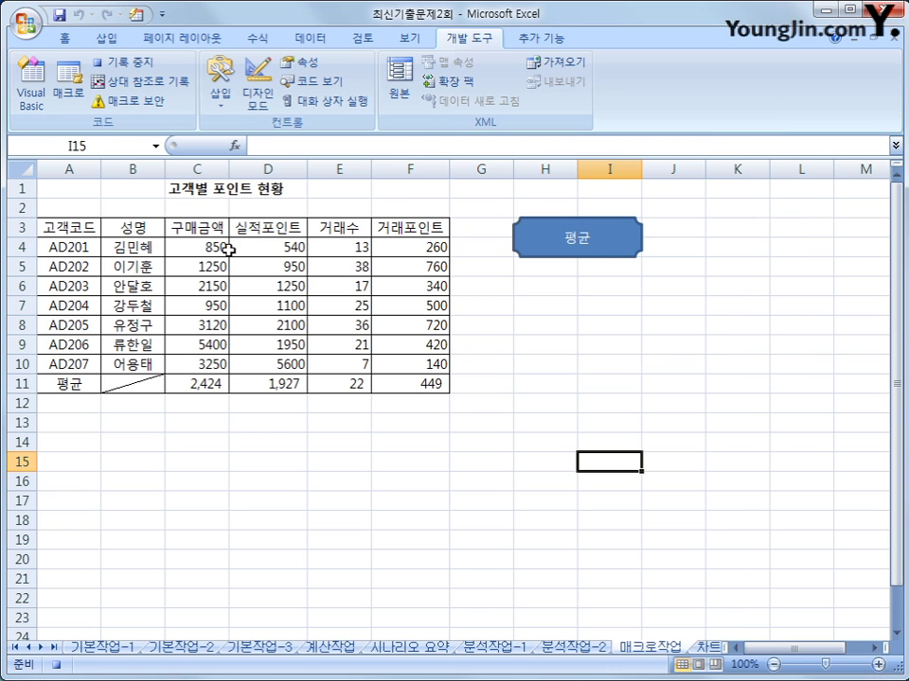
# Apply the comma style to cells C4:F10 and stop recording the macro
pyautogui.moveTo(223, 247); pyautogui.dragTo(406, 363)
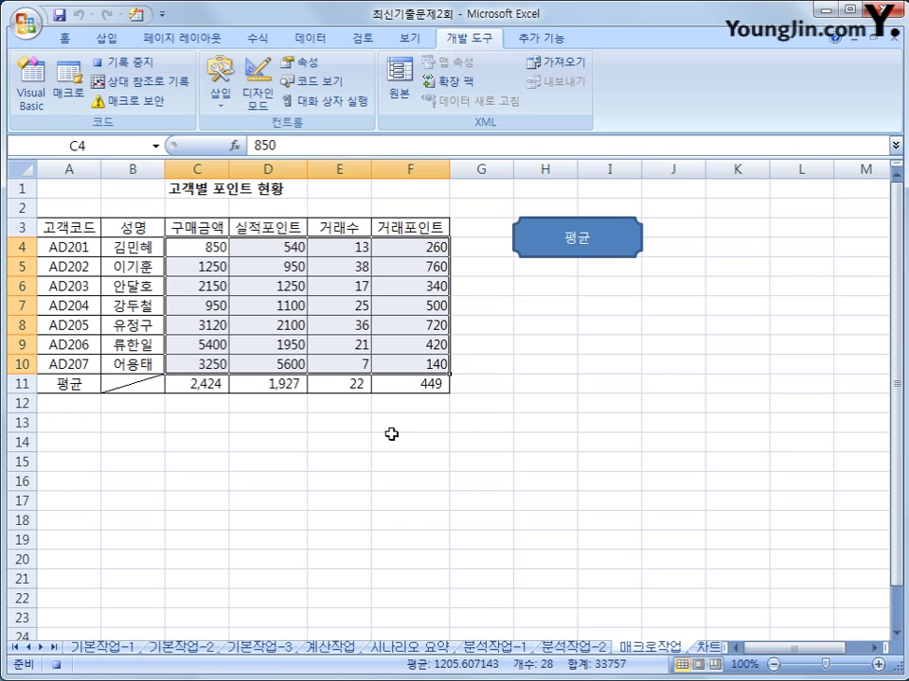
pyautogui.click(61, 36)
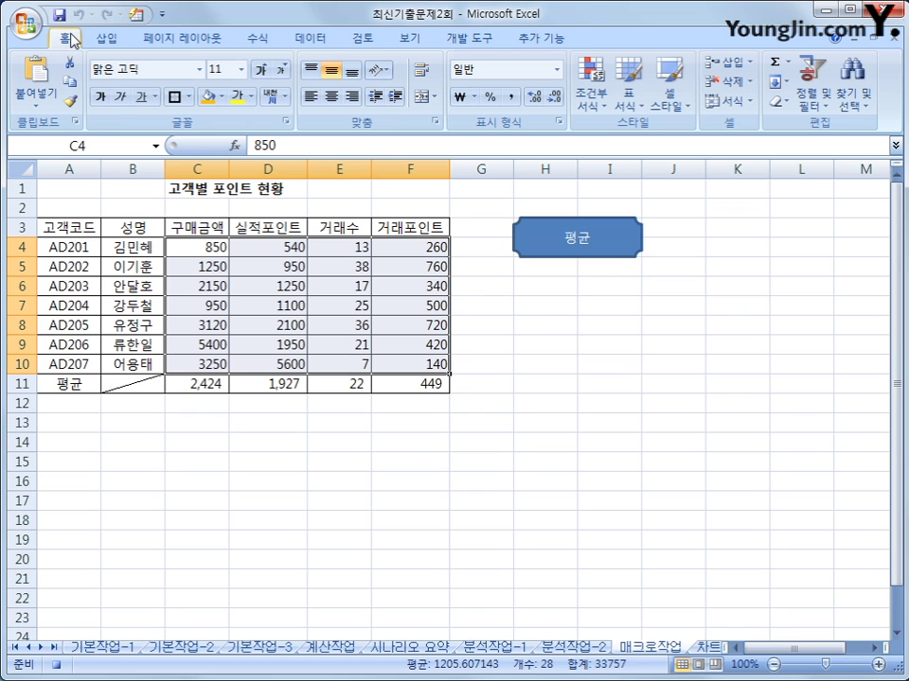
pyautogui.click(511, 96)
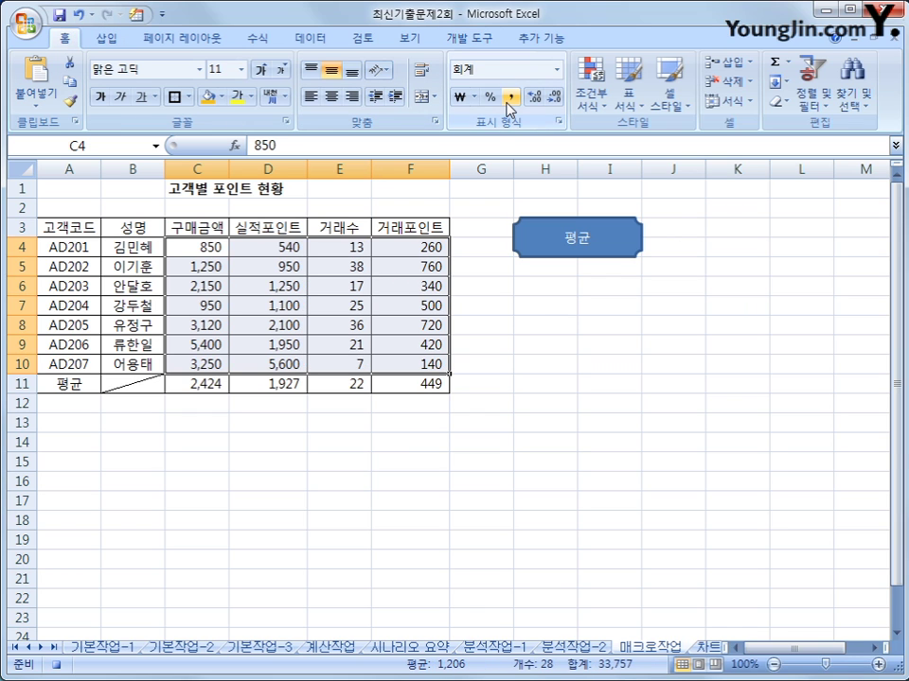
pyautogui.click(440, 369)
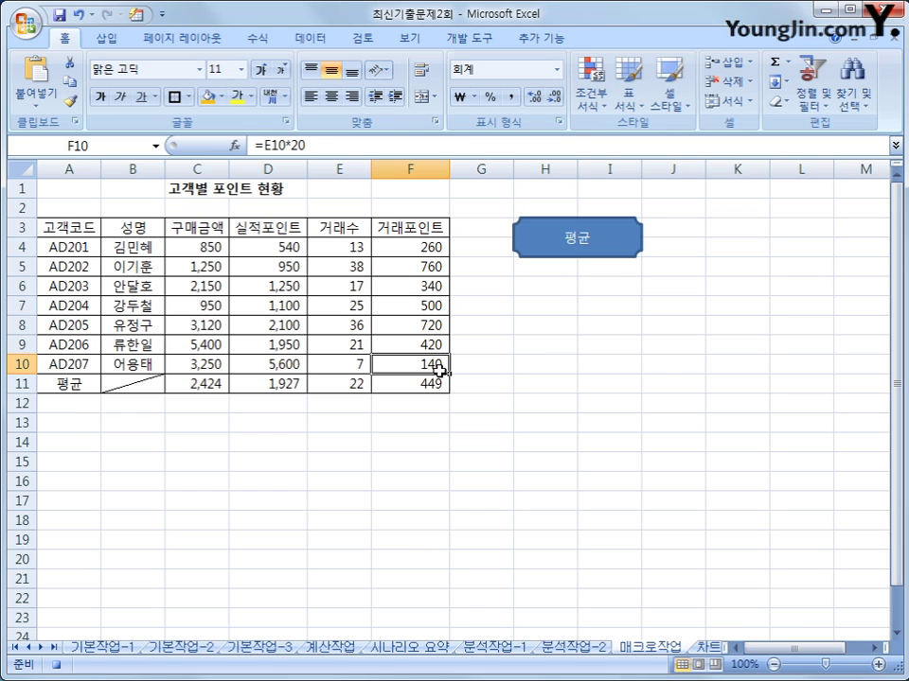
pyautogui.click(447, 40)
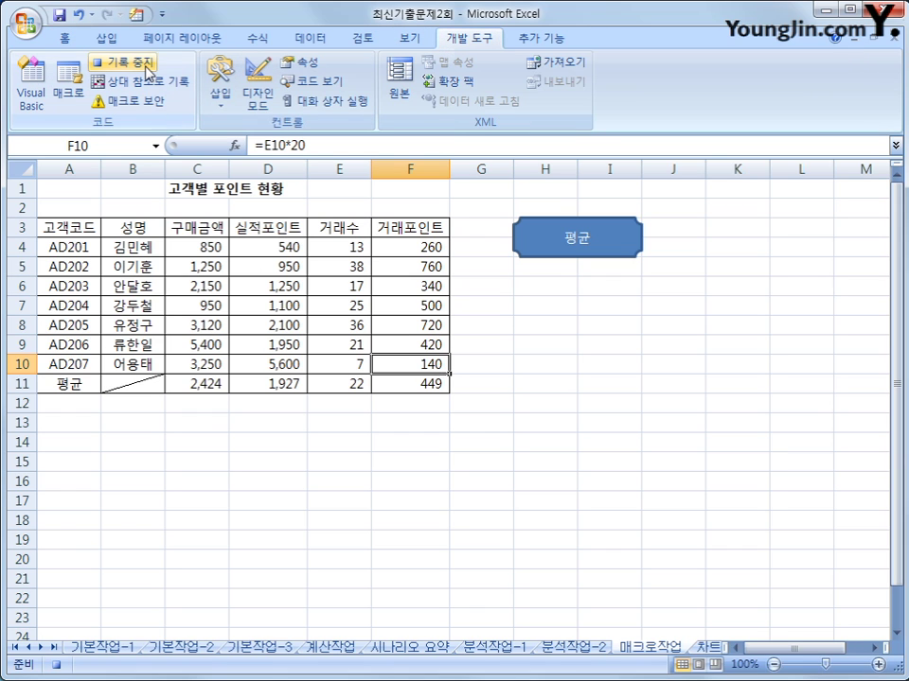
pyautogui.click(410, 537)
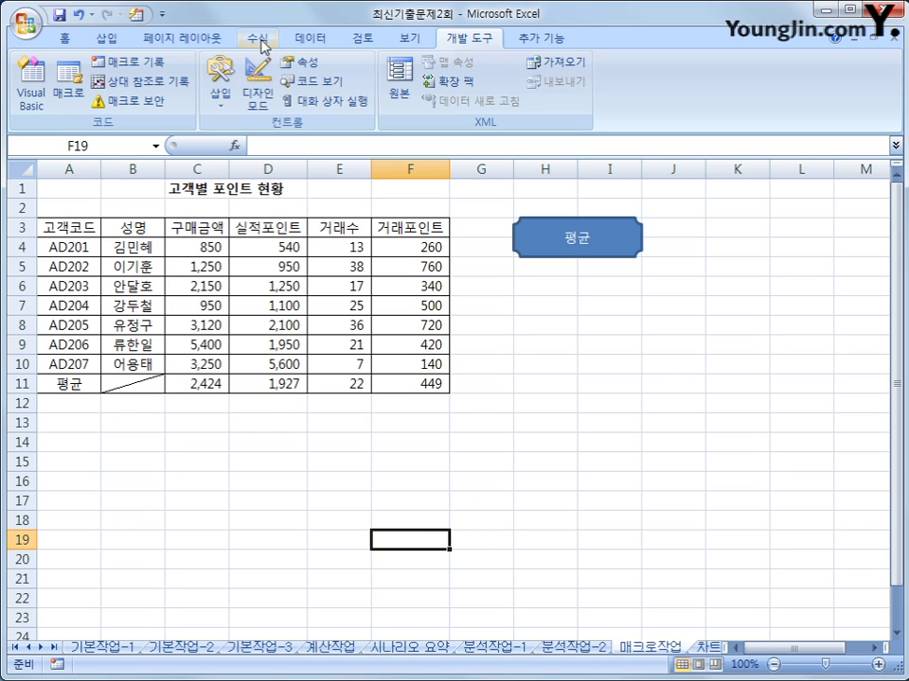
# Draw a form-control button over cells H6:I7, below the 평균 shape
pyautogui.click(217, 107)
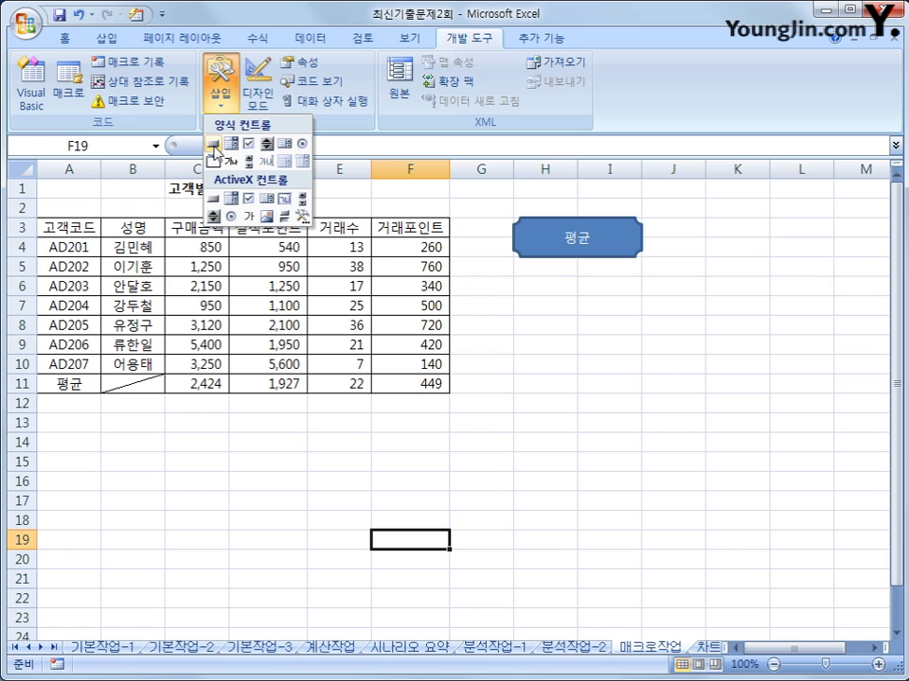
pyautogui.click(214, 145)
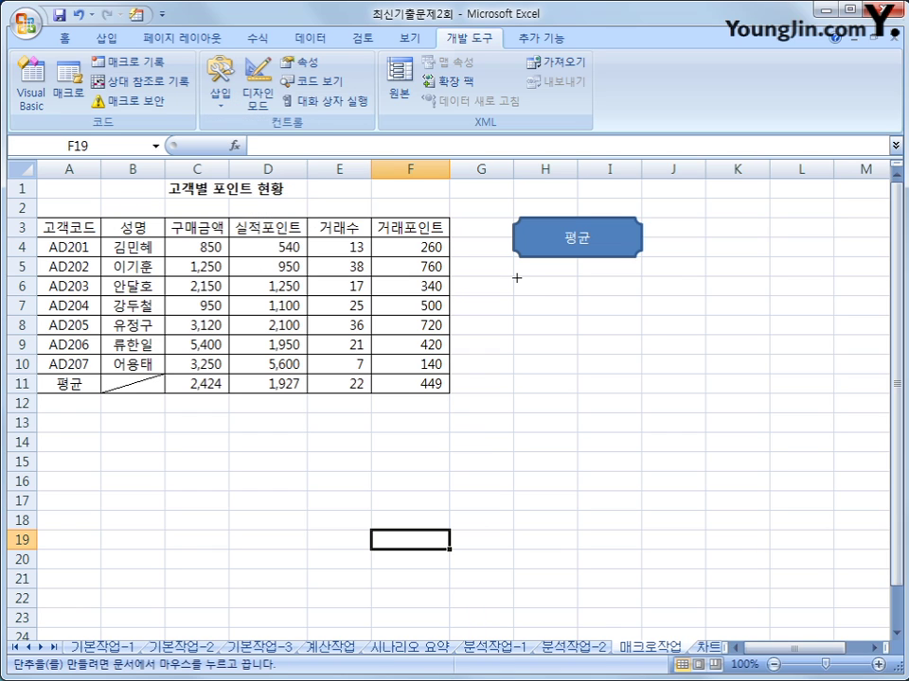
pyautogui.moveTo(513, 275); pyautogui.dragTo(647, 322)
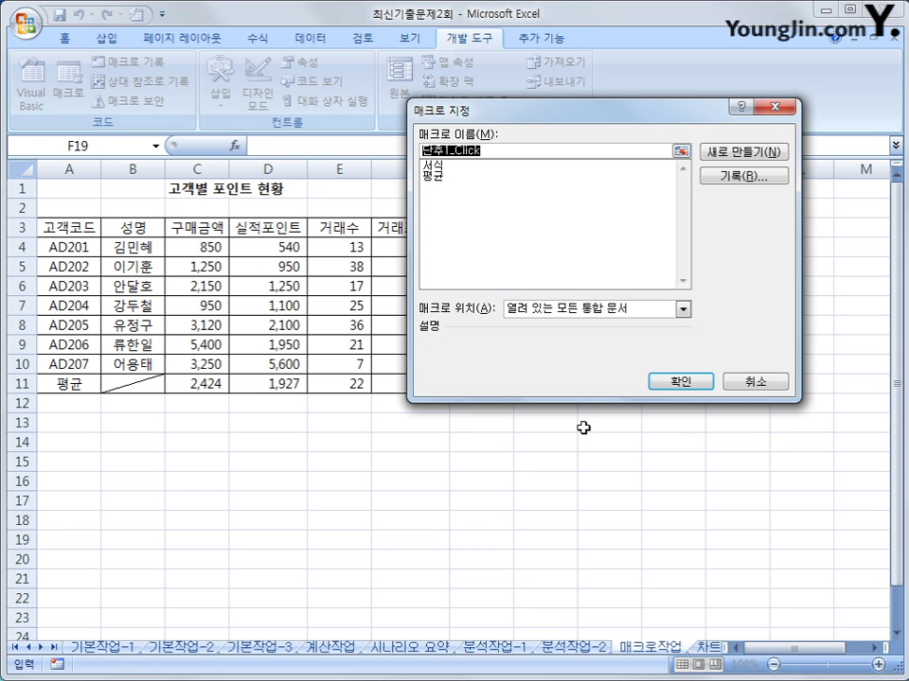
# Assign the 서식 macro to the new button and label the button 서식
pyautogui.moveTo(463, 113); pyautogui.dragTo(467, 138)
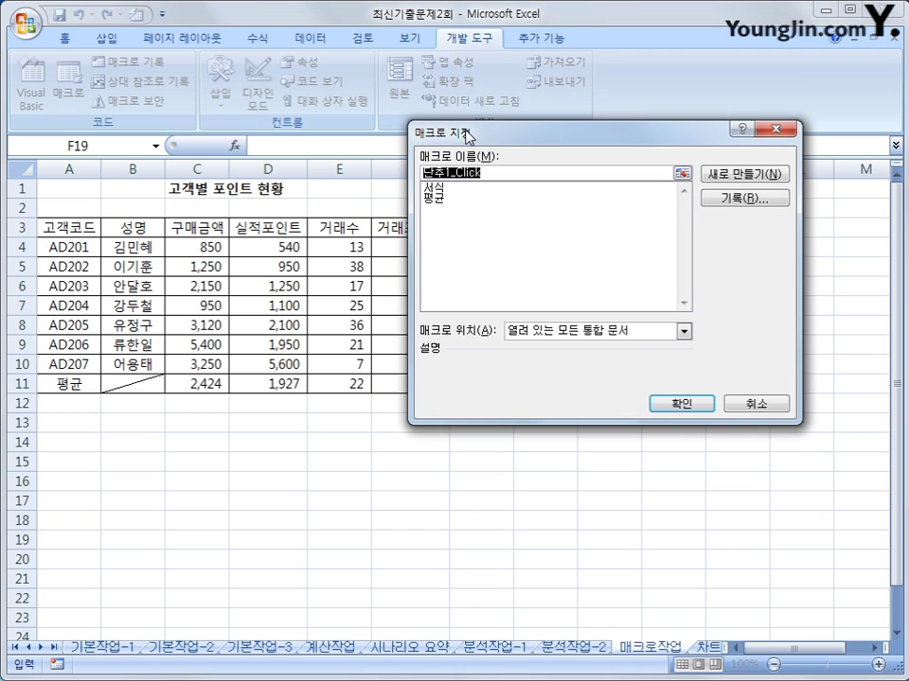
pyautogui.click(448, 189)
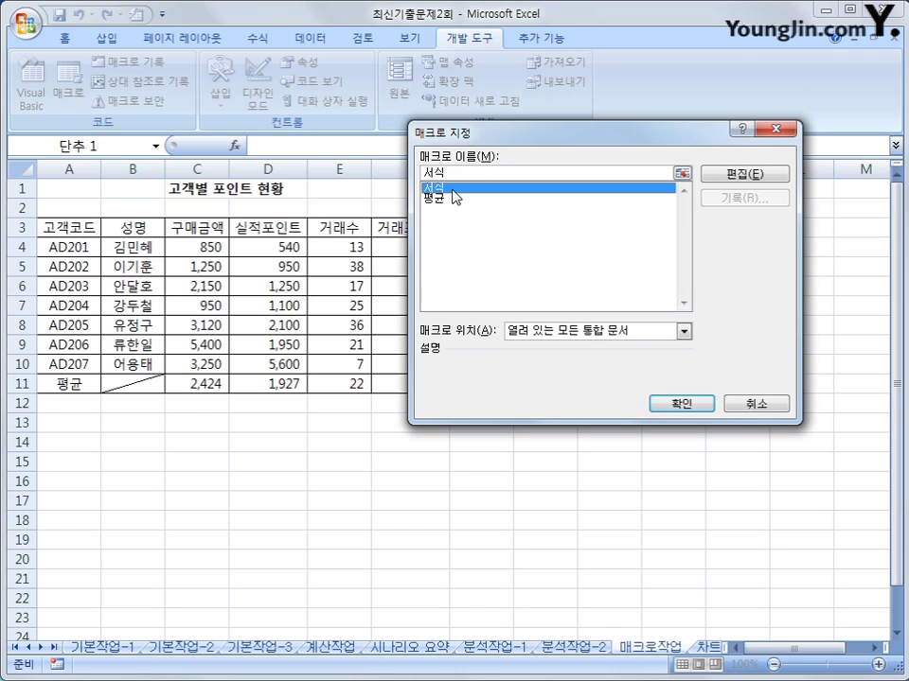
pyautogui.click(678, 405)
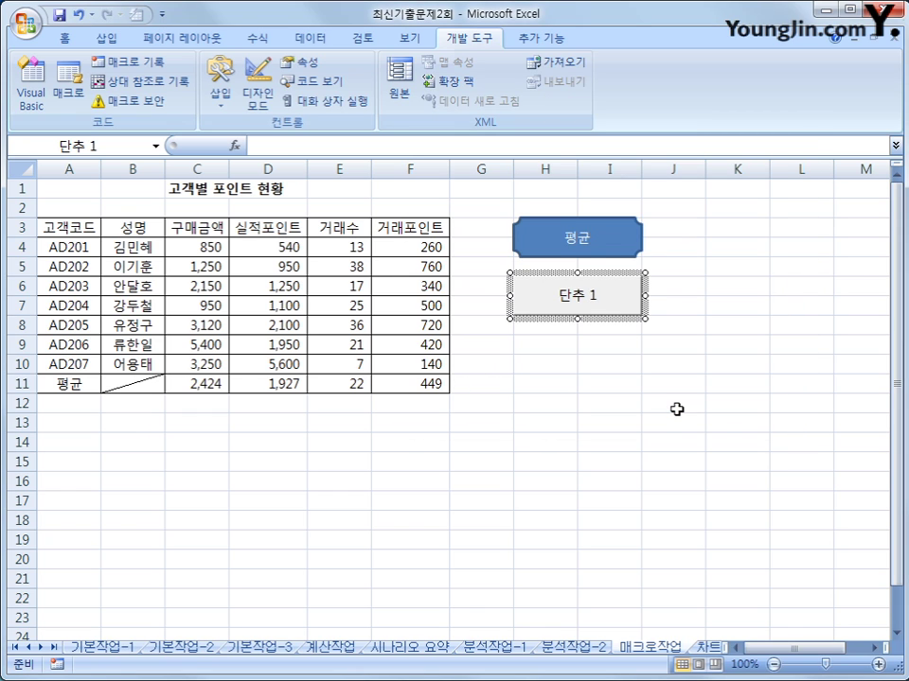
pyautogui.write('서식')
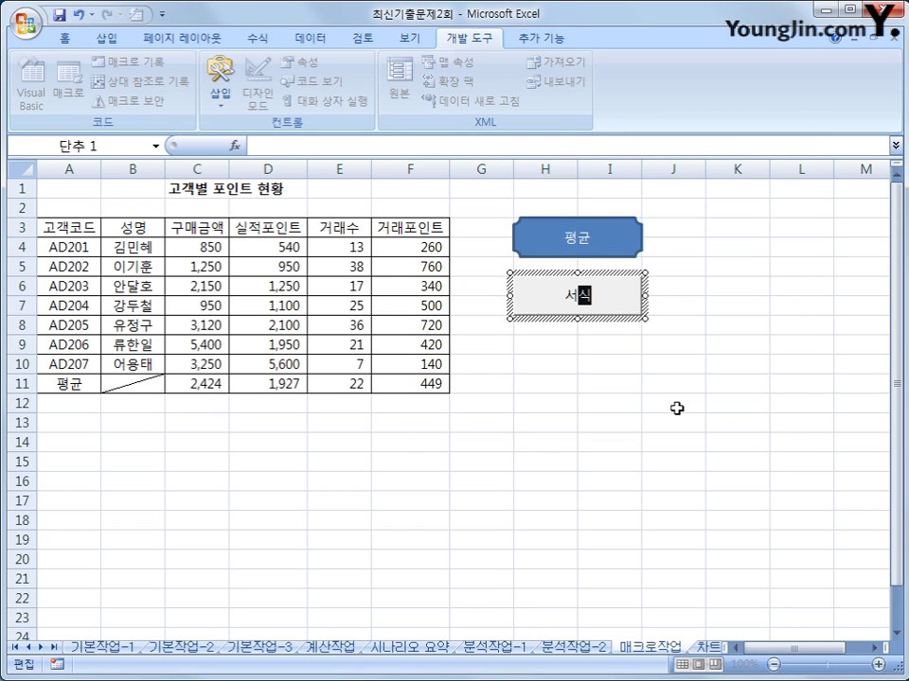
pyautogui.click(677, 407)
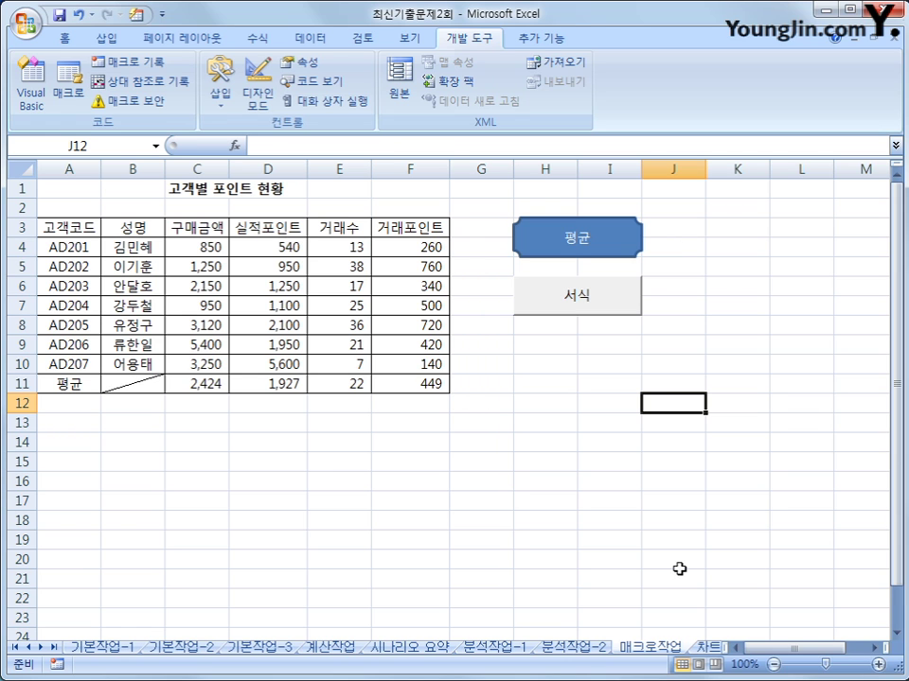
# Switch to the 차트작업 sheet to work on its column chart
pyautogui.hotkey('ctrl', 'pagedown')
pyautogui.scroll(-2, 672, 488)
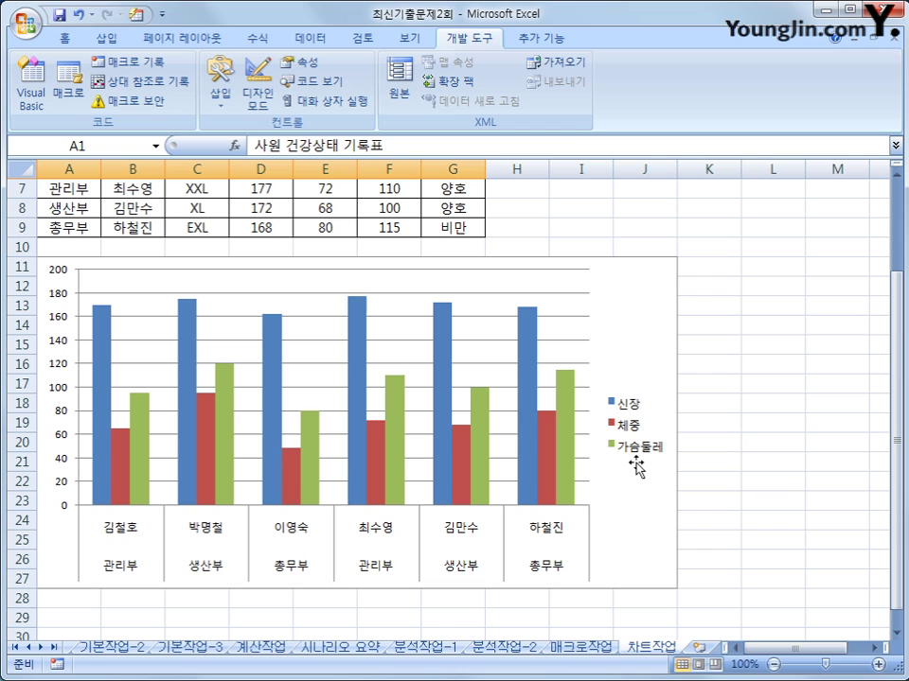
pyautogui.click(483, 442)
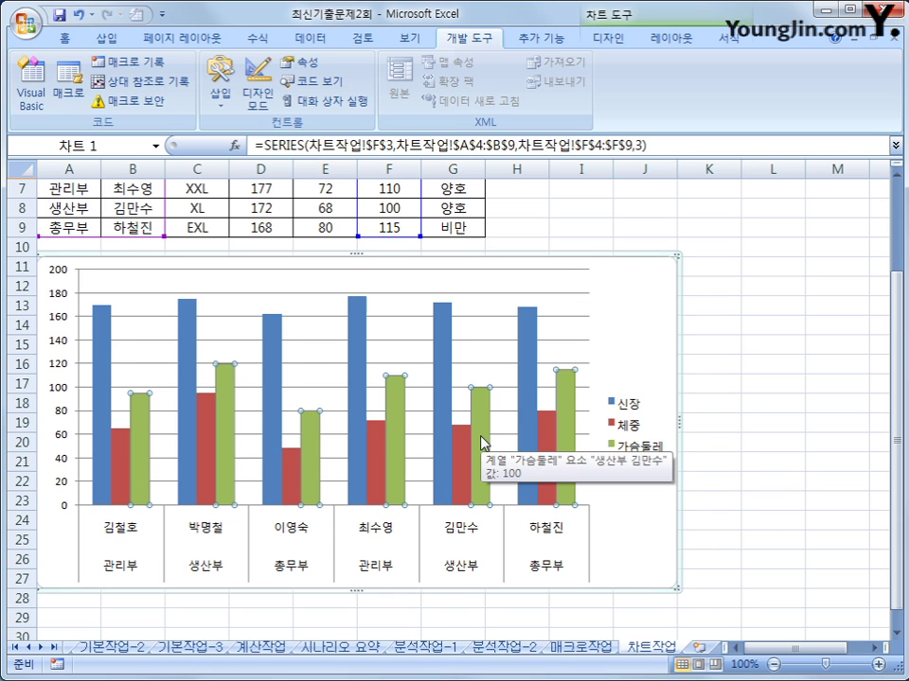
pyautogui.press('Delete')
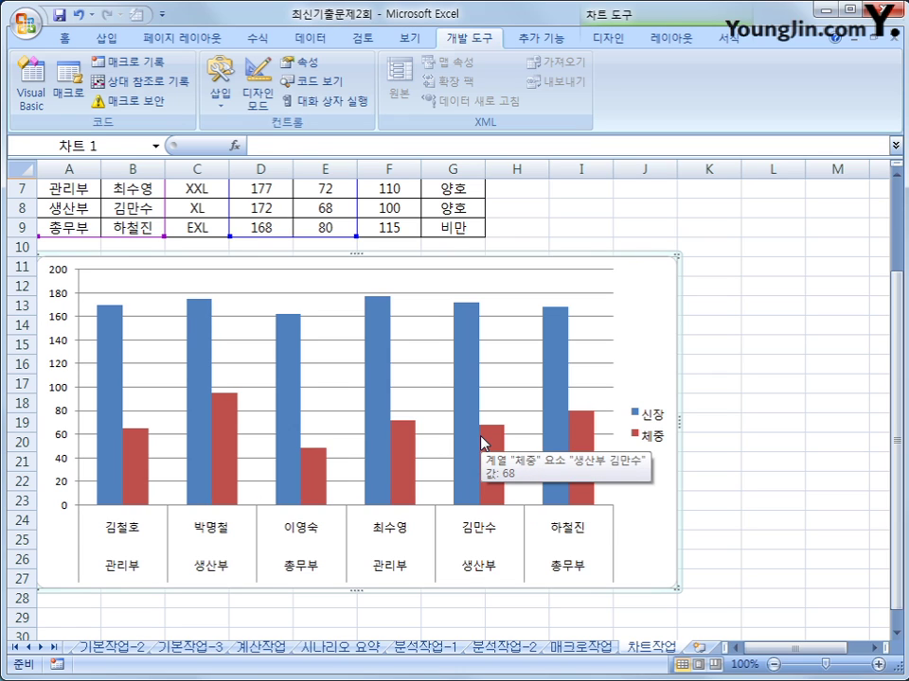
pyautogui.click(78, 15)
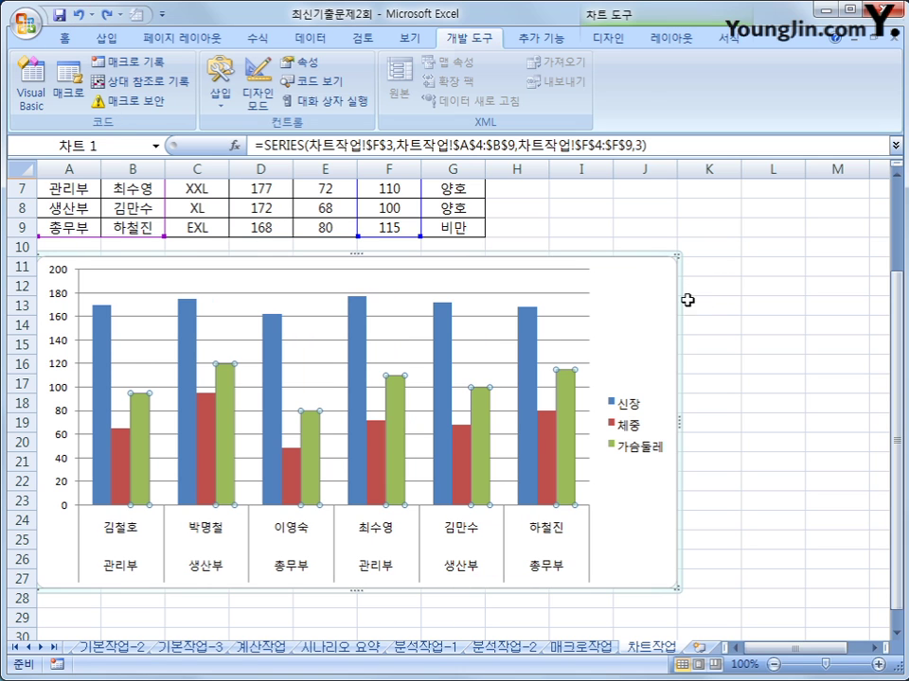
# Remove the 가슴둘레 series from the chart through its data source selection
pyautogui.rightClick(641, 291)
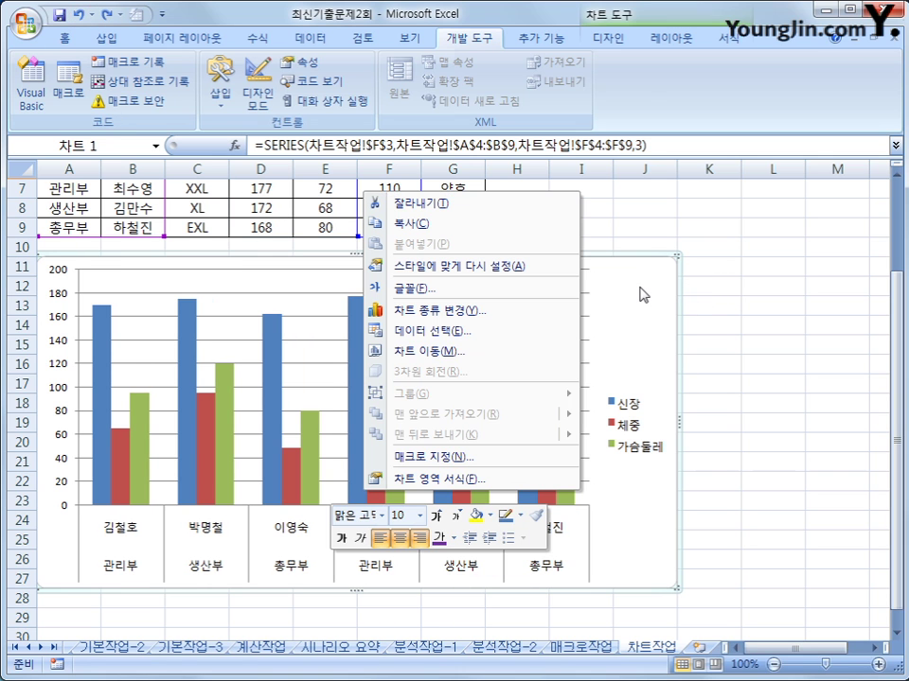
pyautogui.click(550, 334)
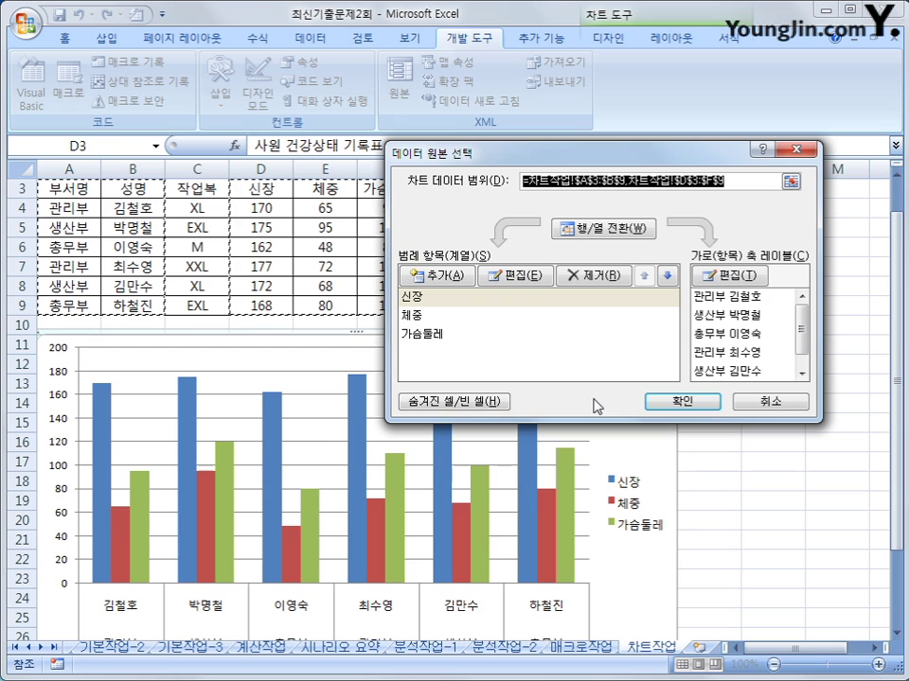
pyautogui.click(453, 337)
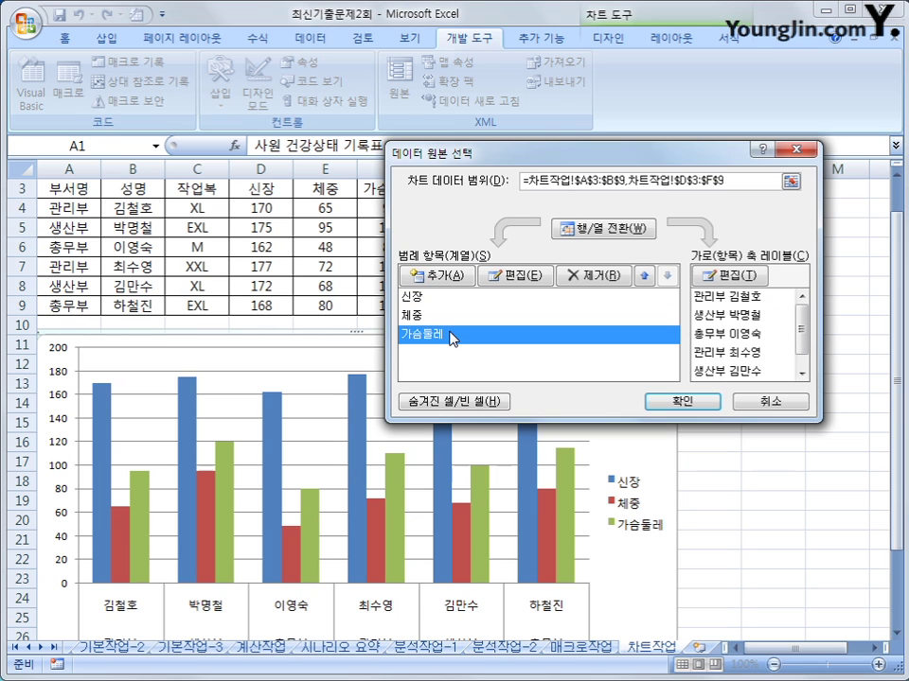
pyautogui.click(586, 278)
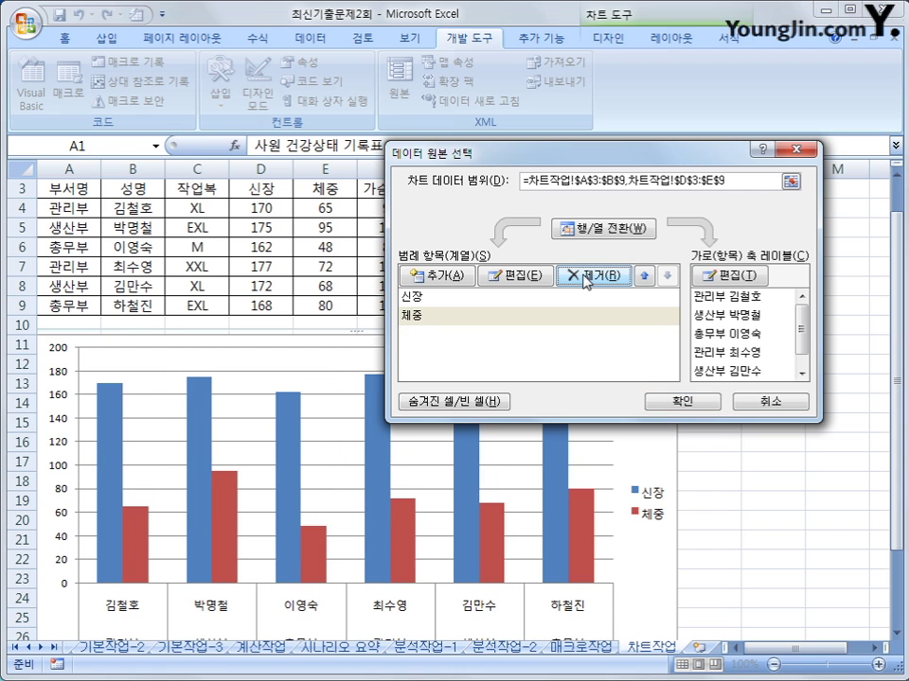
pyautogui.click(681, 401)
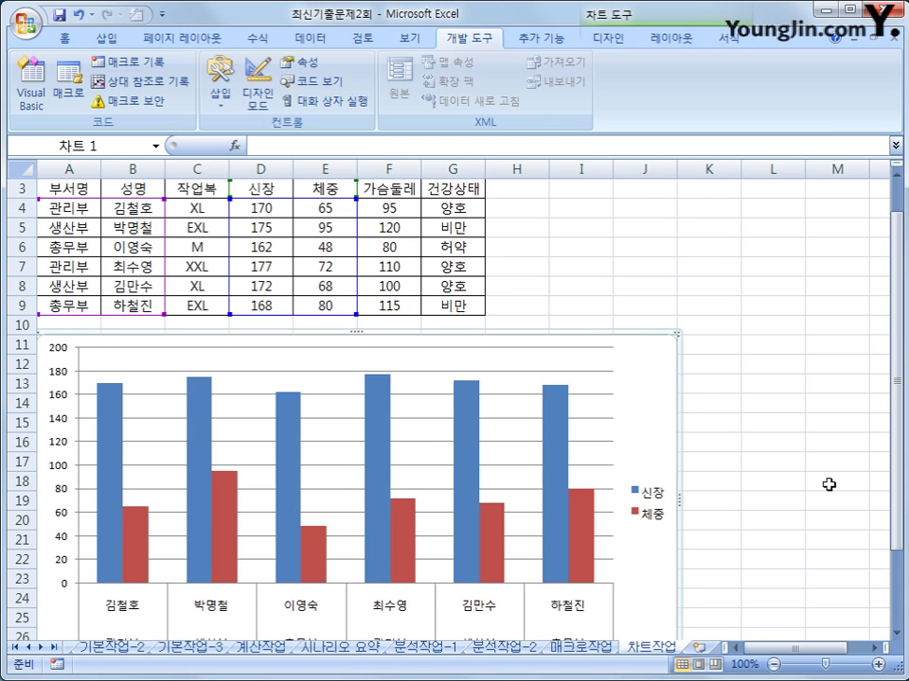
# Change the chart's horizontal axis label range to the names in B4:B9 only, leaving out the department column
pyautogui.scroll(-2, 395, 444)
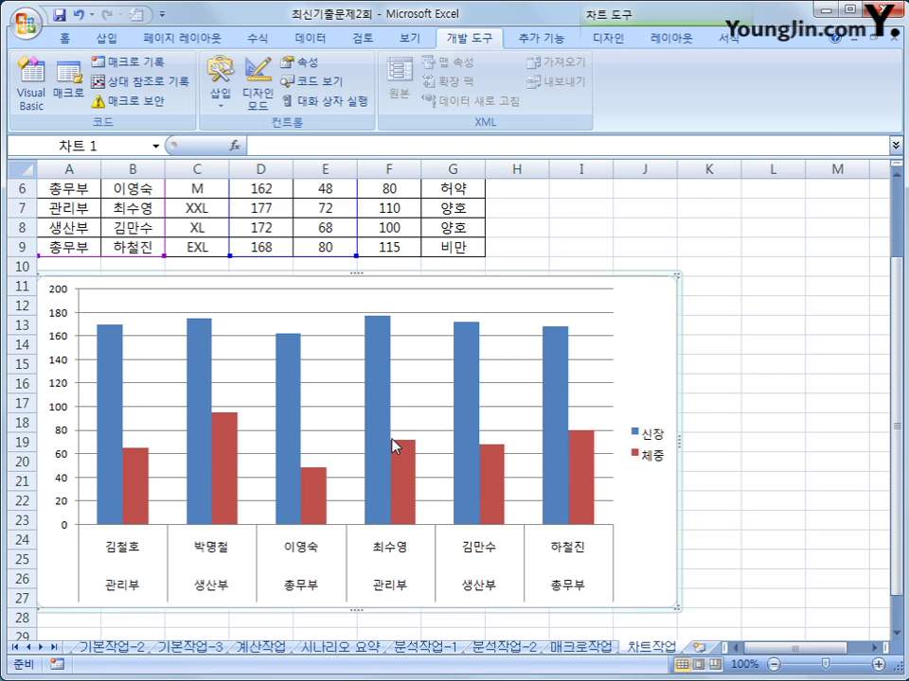
pyautogui.scroll(3, 138, 475)
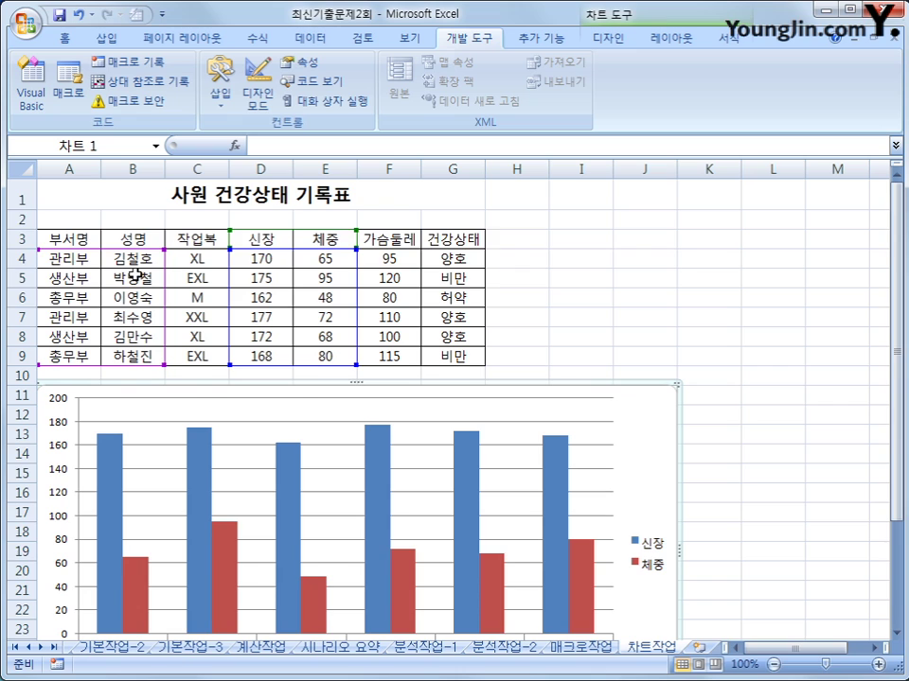
pyautogui.scroll(-2, 109, 218)
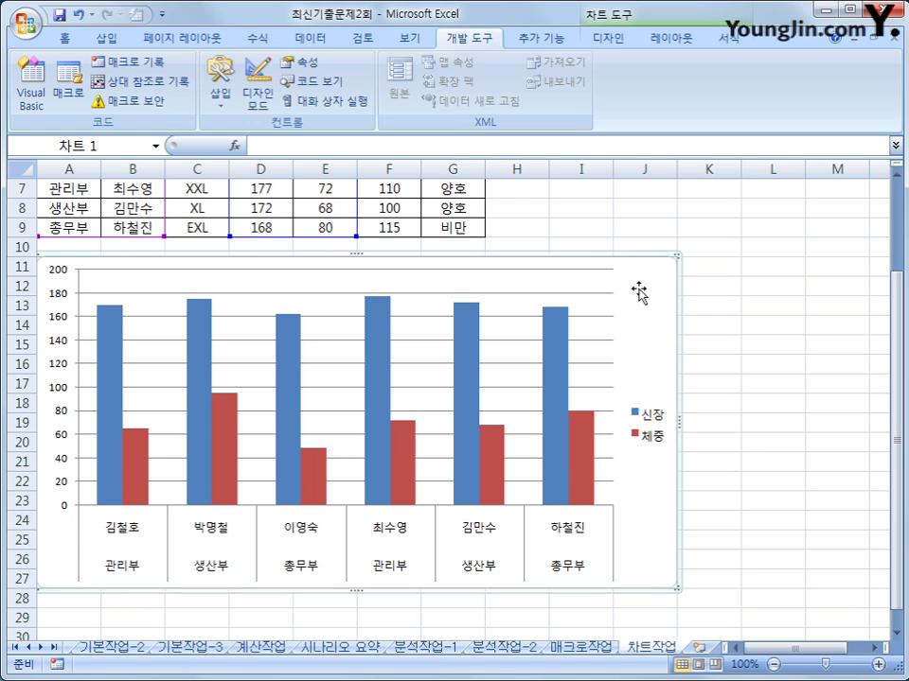
pyautogui.hotkey('shift', 'F10')
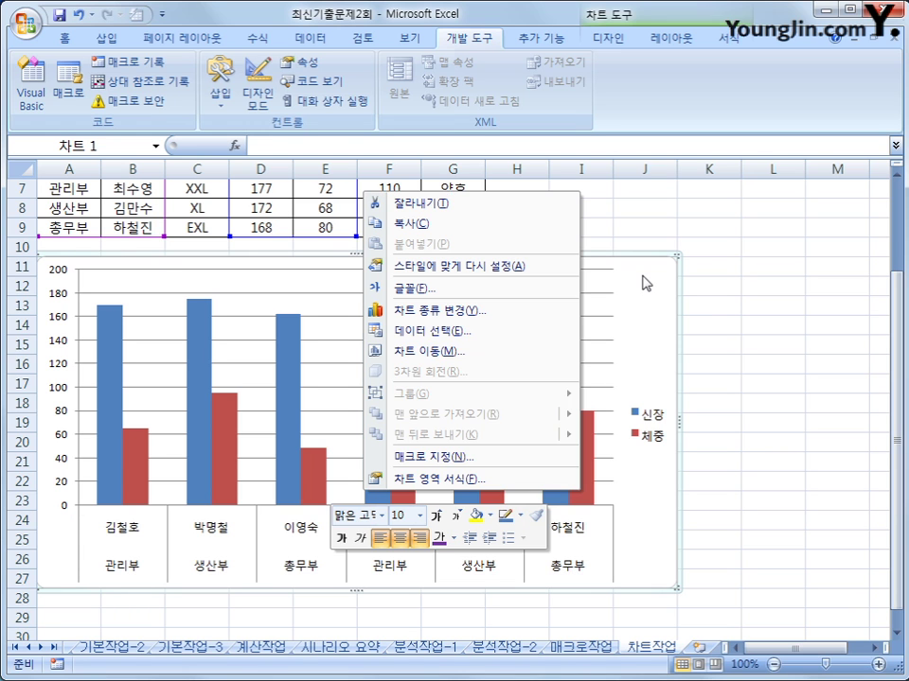
pyautogui.click(543, 330)
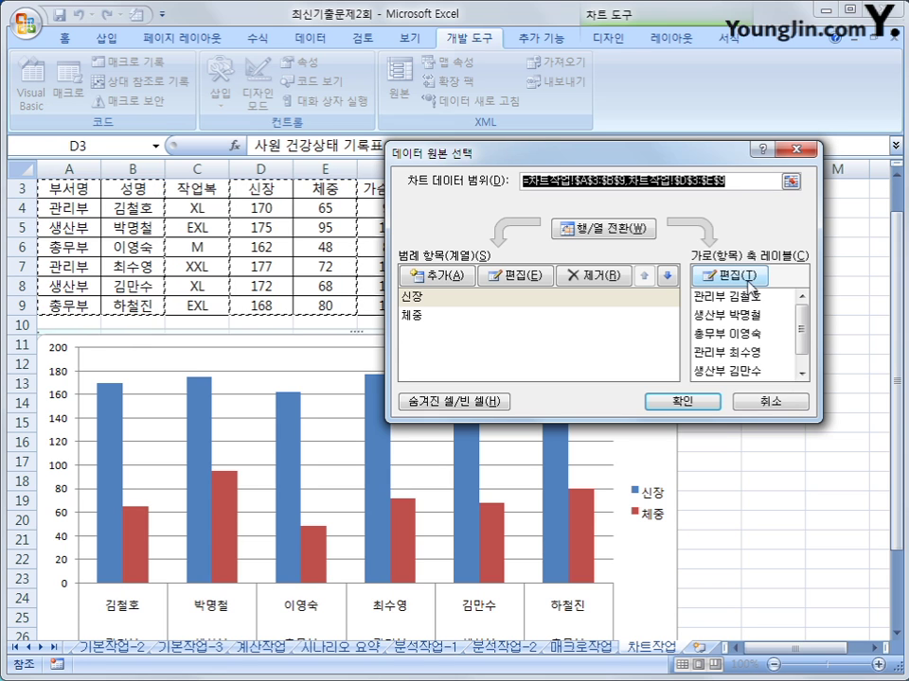
pyautogui.click(753, 275)
pyautogui.scroll(1, 478, 426)
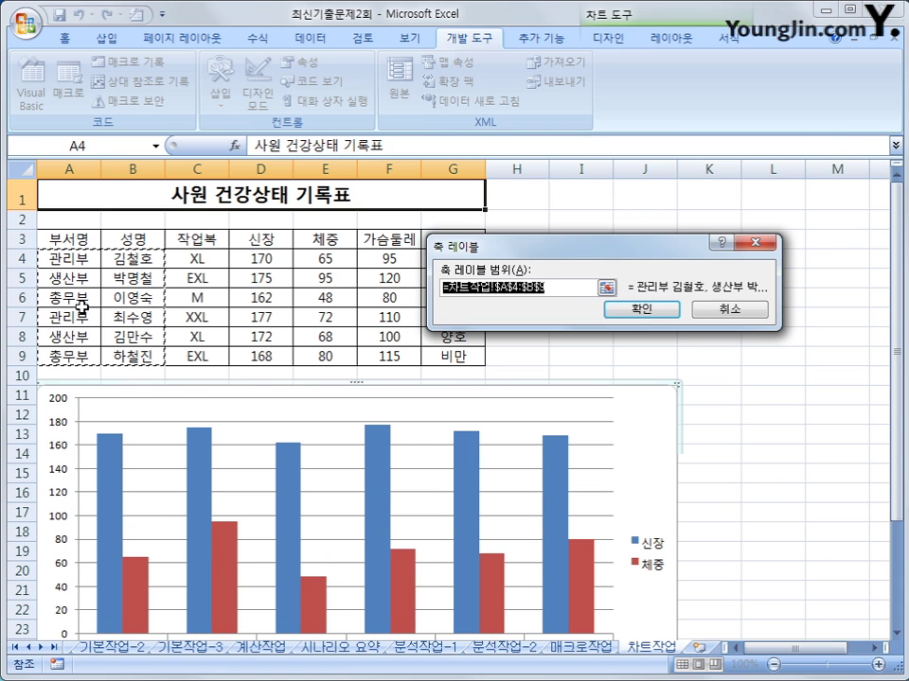
pyautogui.moveTo(123, 248); pyautogui.dragTo(135, 348)
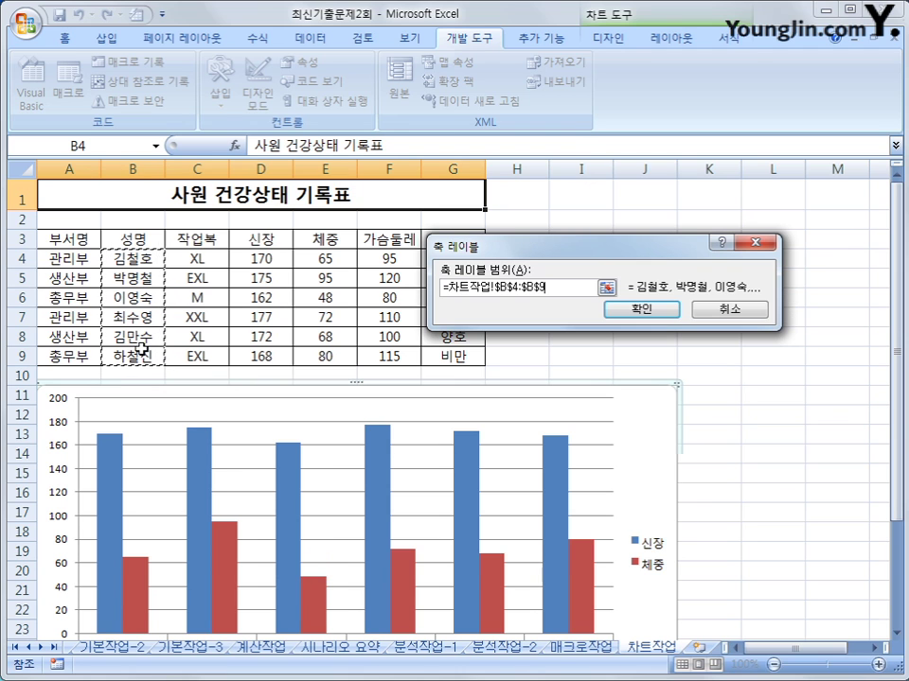
pyautogui.scroll(-1, 737, 449)
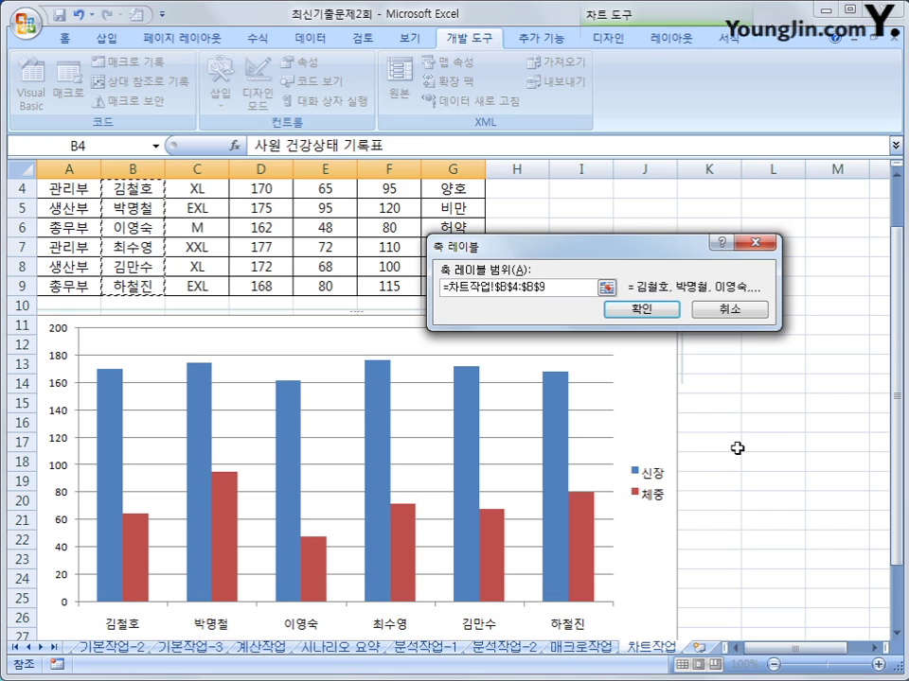
pyautogui.click(640, 309)
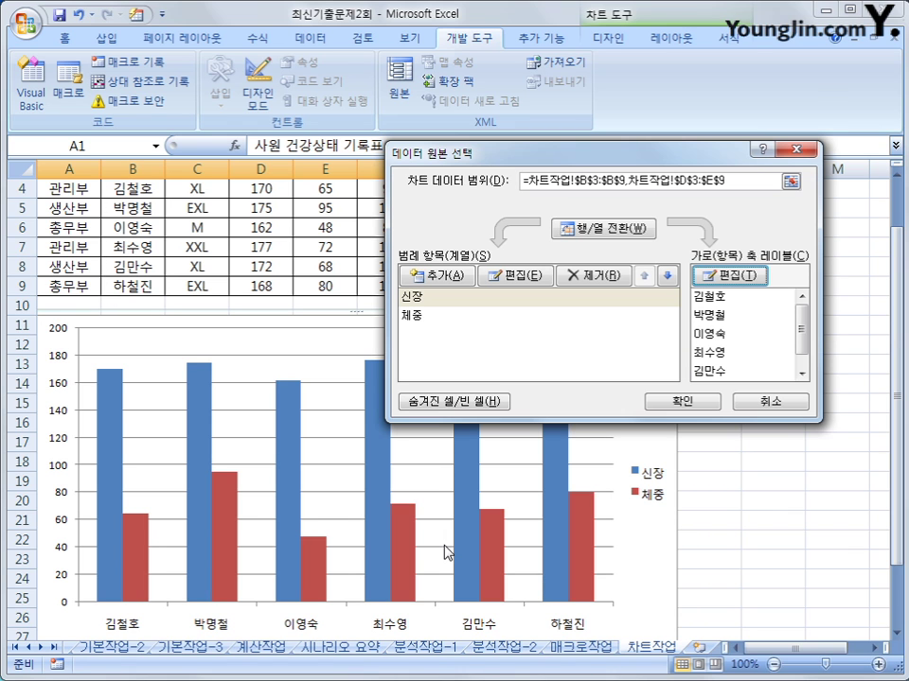
pyautogui.click(683, 401)
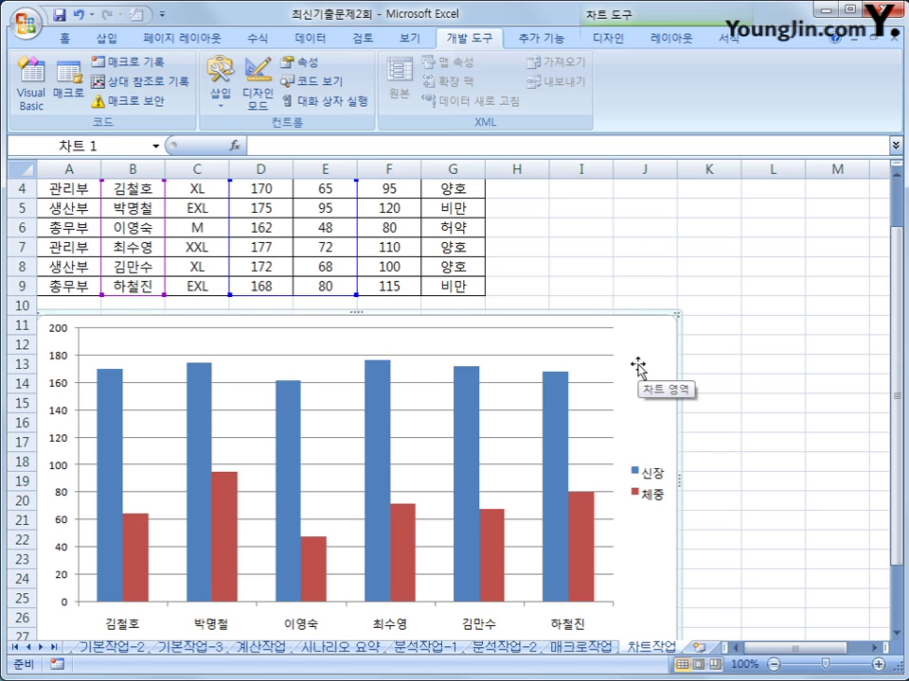
# Change the chart type to the first 가로 막대형 subtype, a clustered horizontal bar chart
pyautogui.click(608, 37)
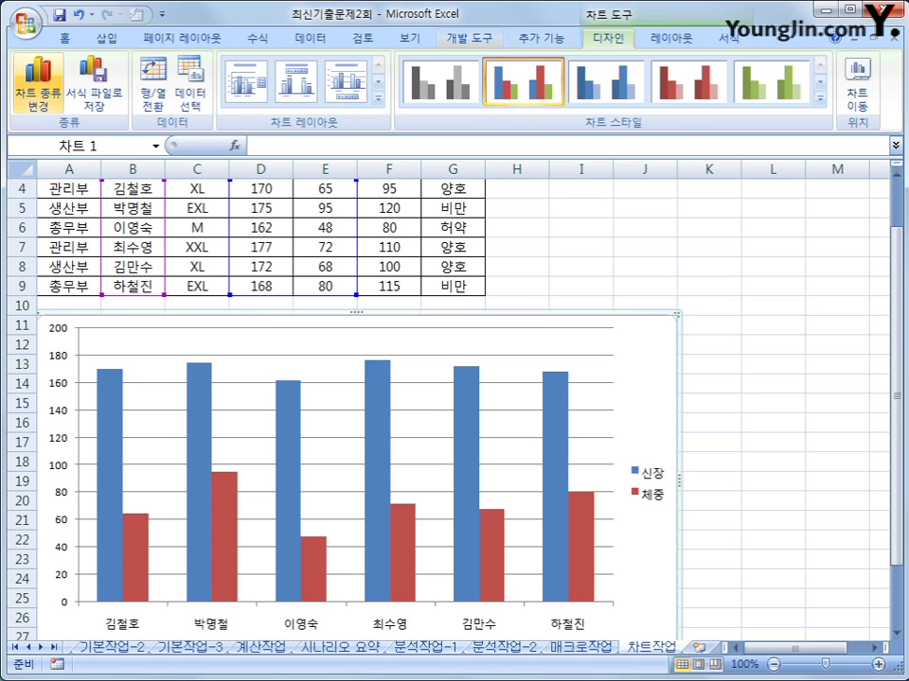
pyautogui.click(40, 102)
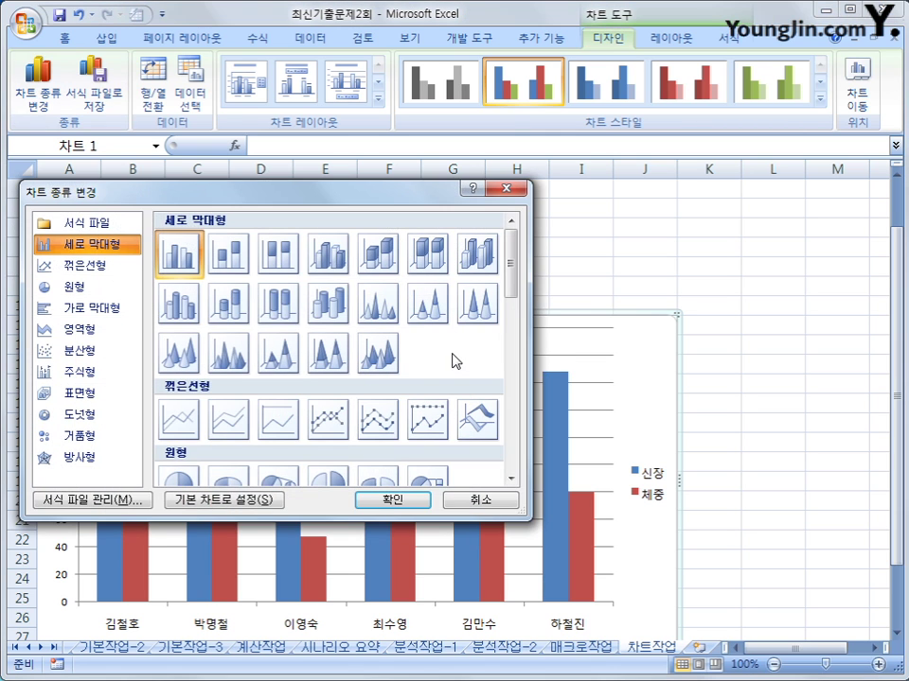
pyautogui.moveTo(348, 195); pyautogui.dragTo(617, 140)
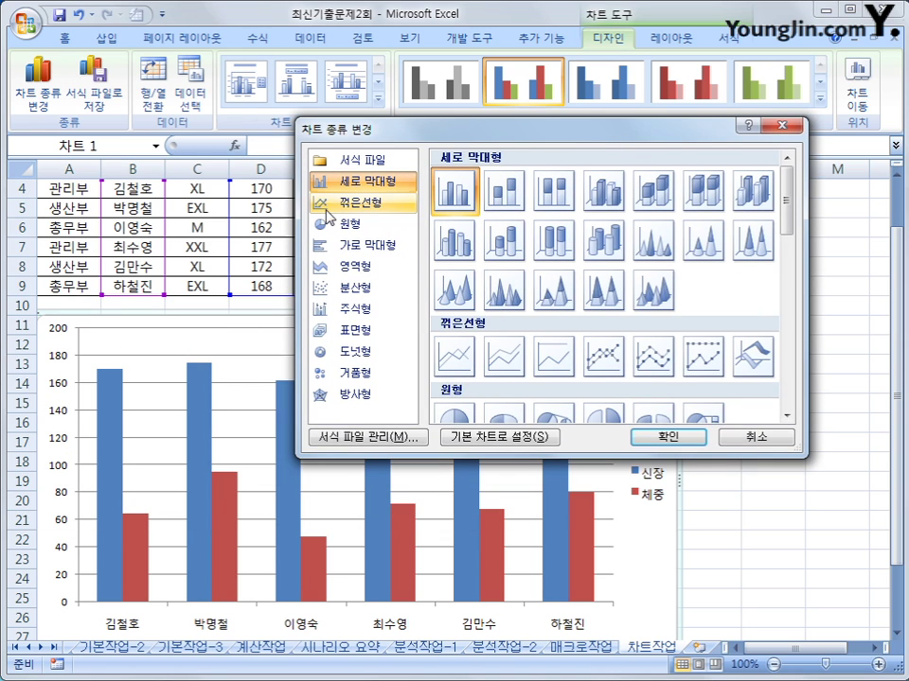
pyautogui.click(331, 244)
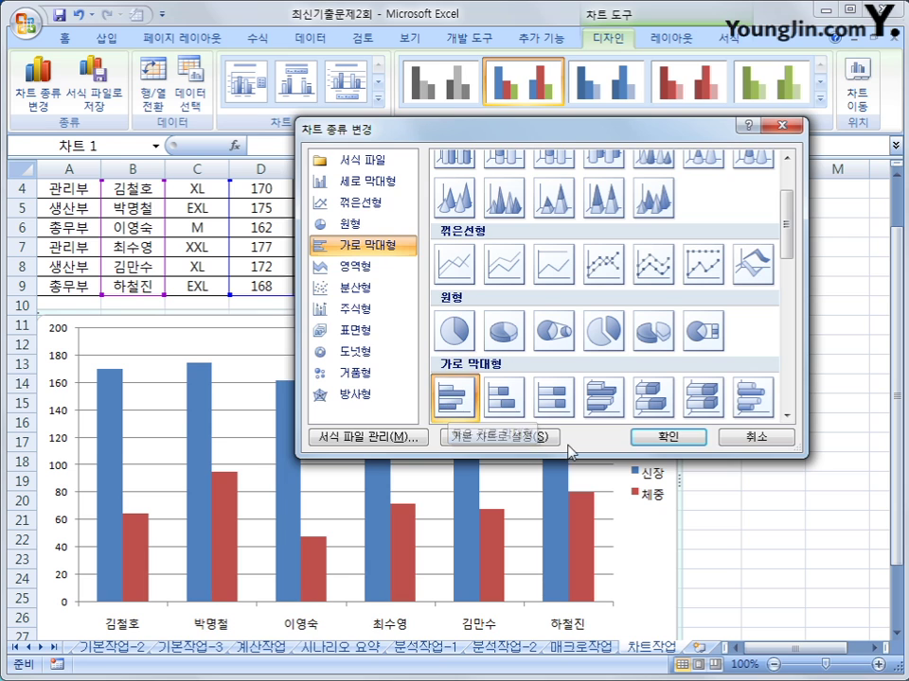
pyautogui.click(655, 435)
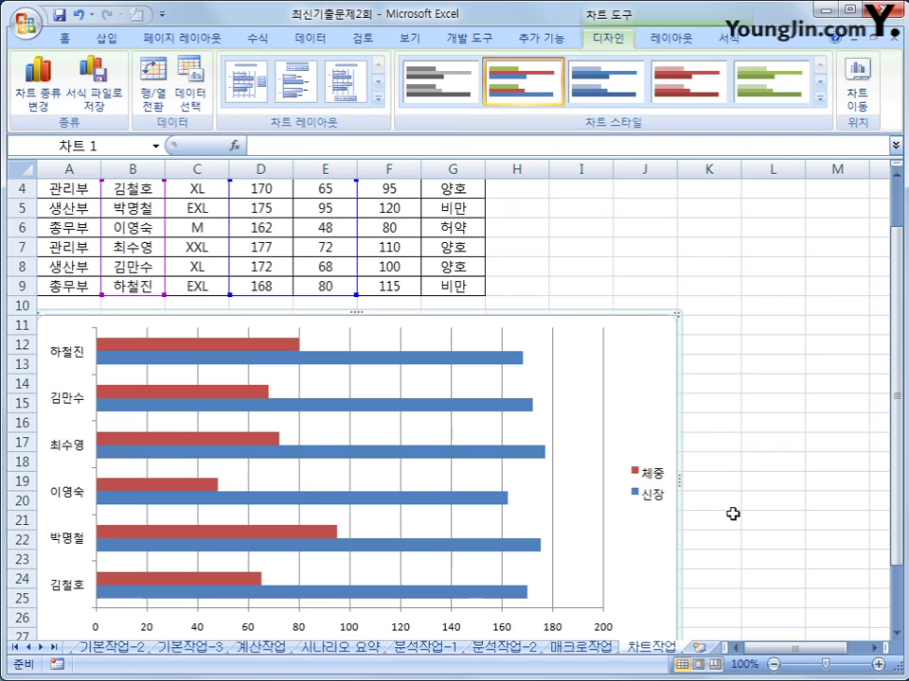
# Add a chart title above the plot area with the text 사원 건강상태
pyautogui.click(655, 34)
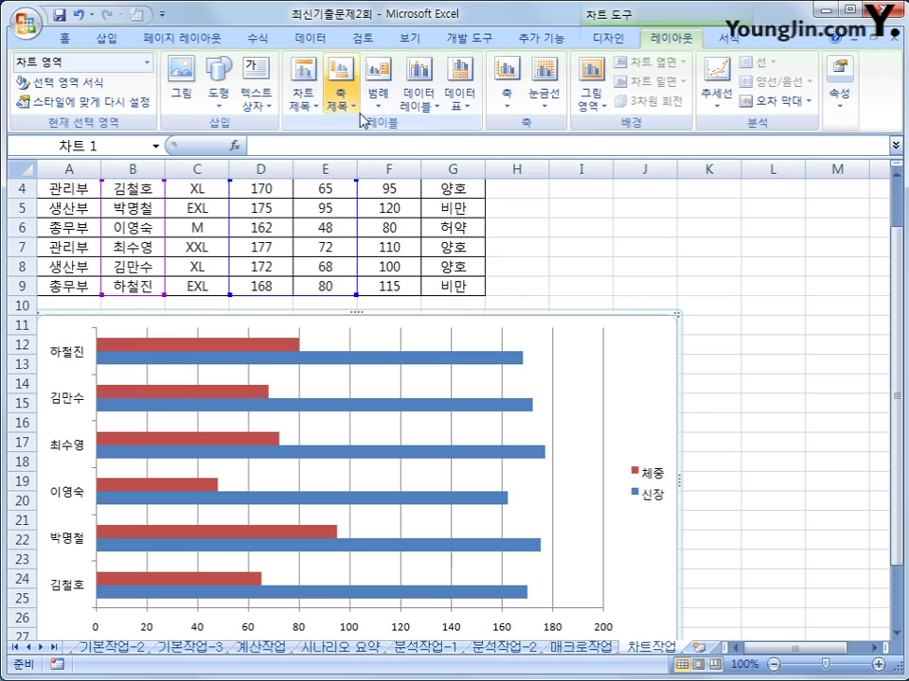
pyautogui.click(303, 99)
pyautogui.click(363, 244)
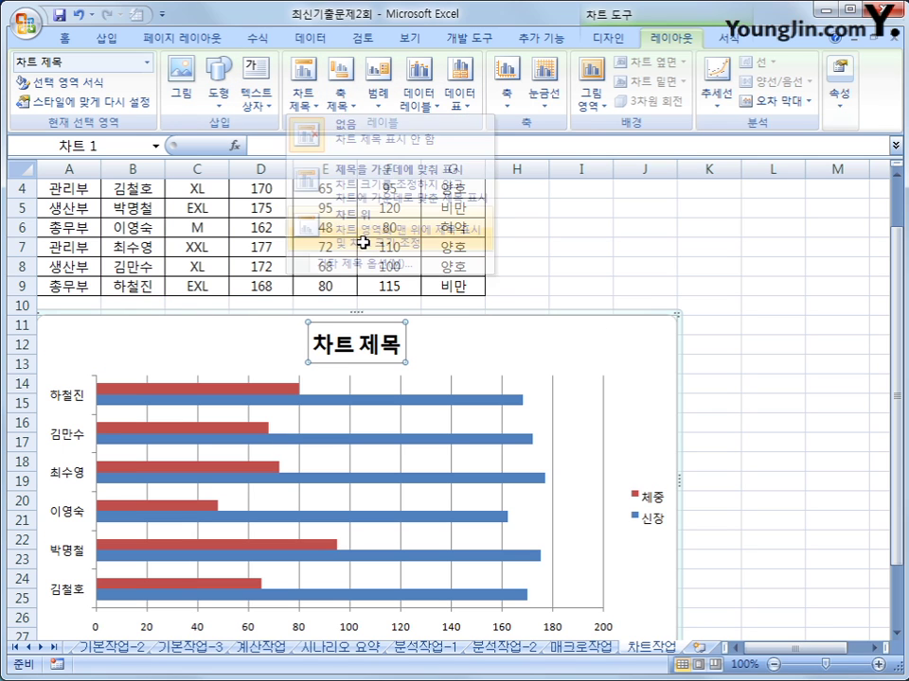
pyautogui.moveTo(313, 342); pyautogui.dragTo(396, 348)
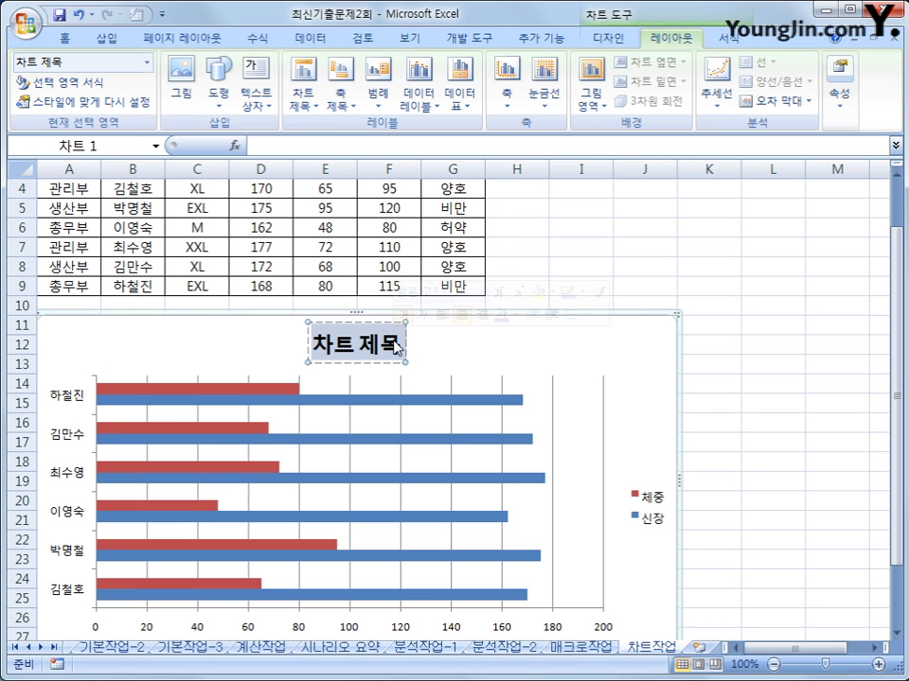
pyautogui.write('사원 건')
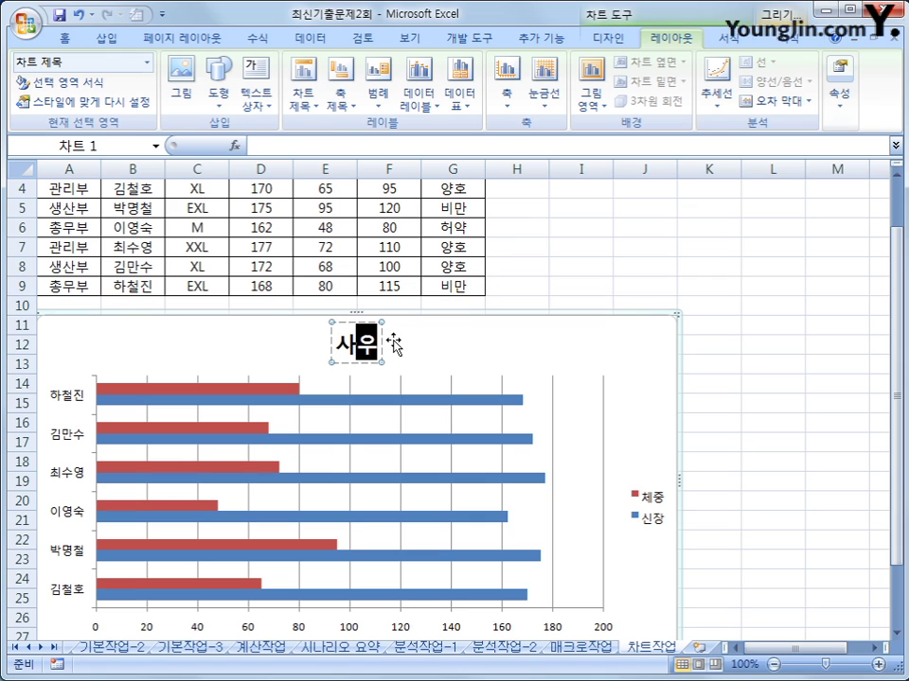
pyautogui.write('강상태')
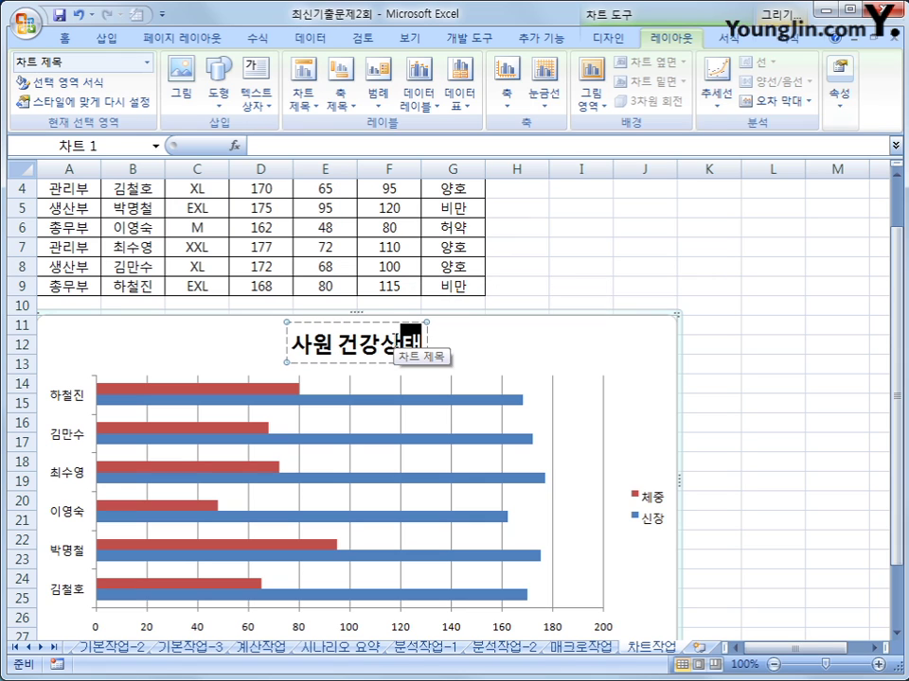
pyautogui.press('Right')
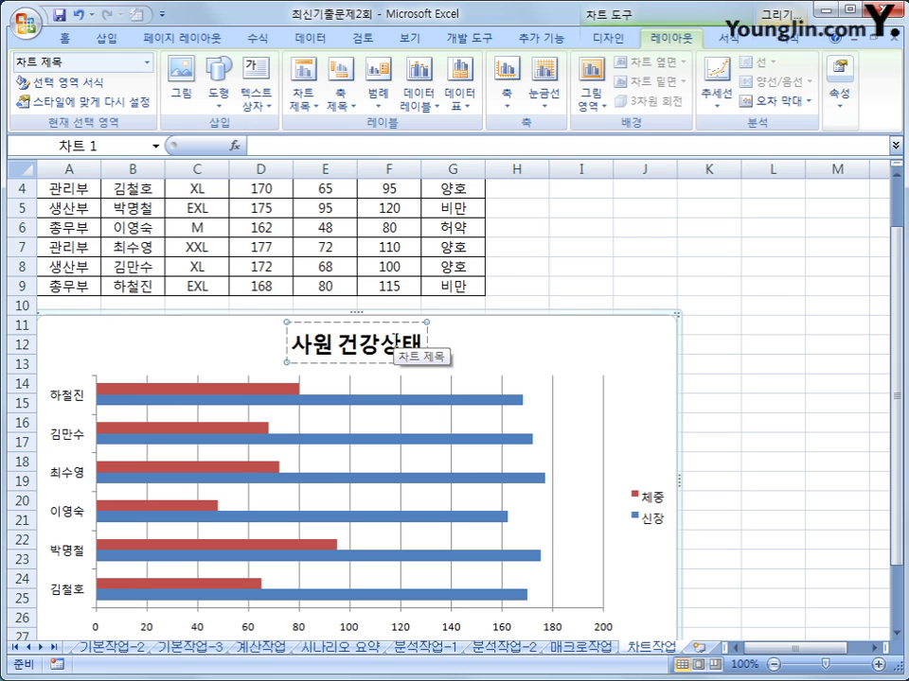
# Set the chart title's font to 굴림 and its size to 20
pyautogui.rightClick(388, 366)
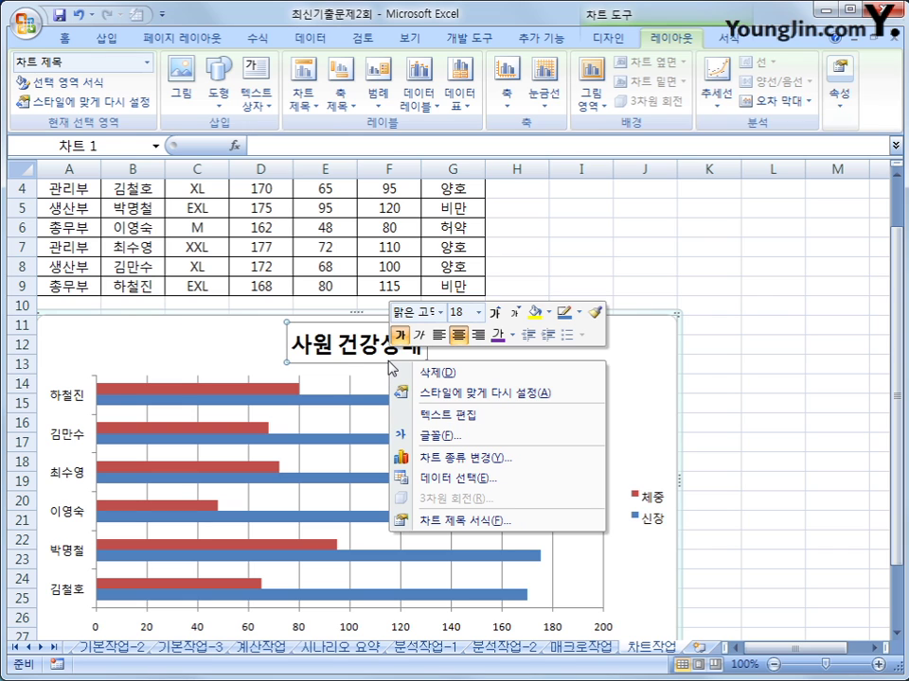
pyautogui.click(441, 315)
pyautogui.moveTo(637, 357); pyautogui.dragTo(625, 487)
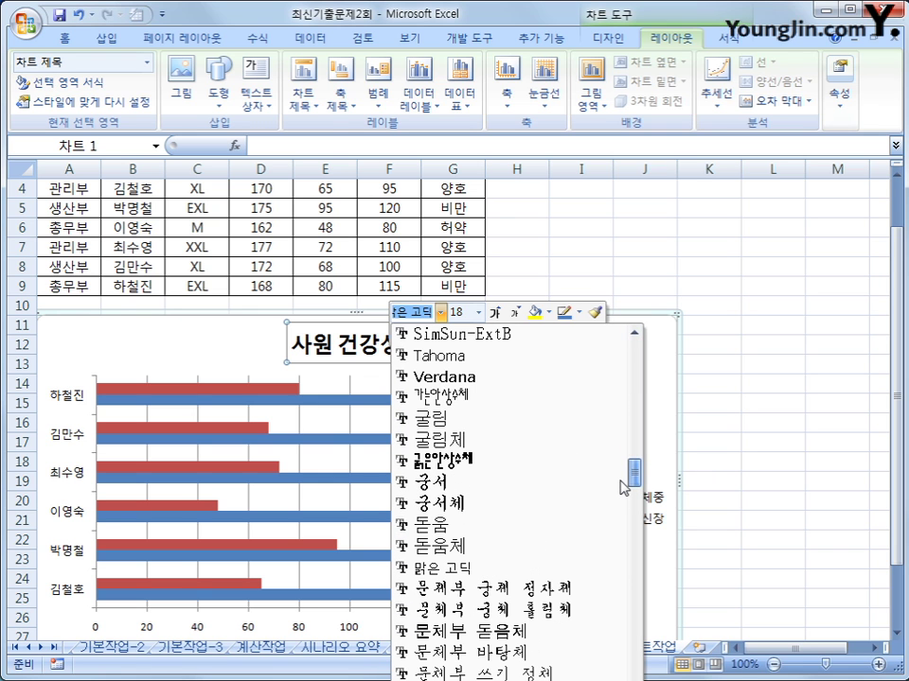
pyautogui.click(543, 418)
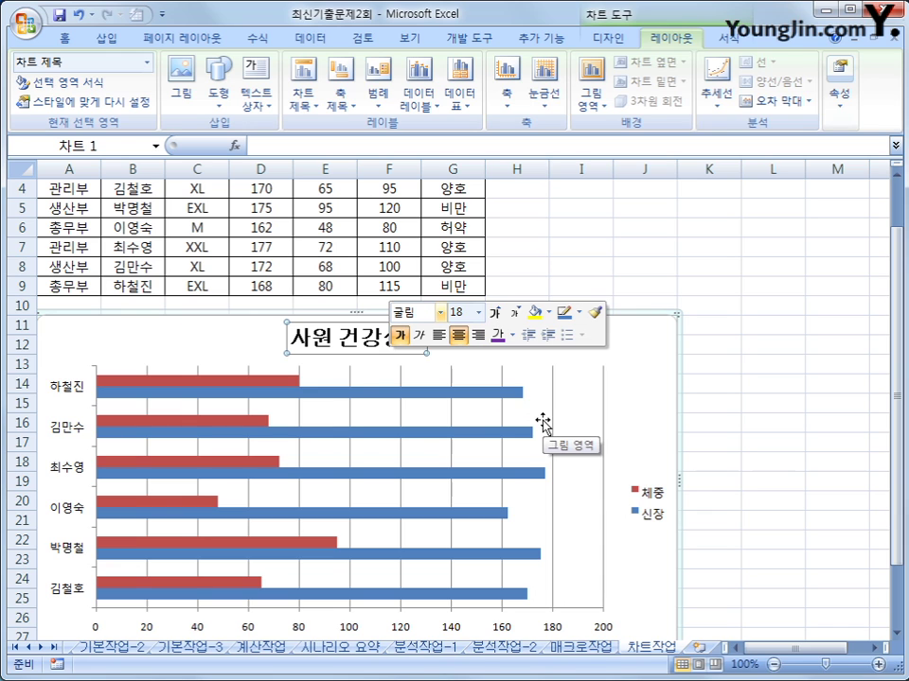
pyautogui.click(479, 312)
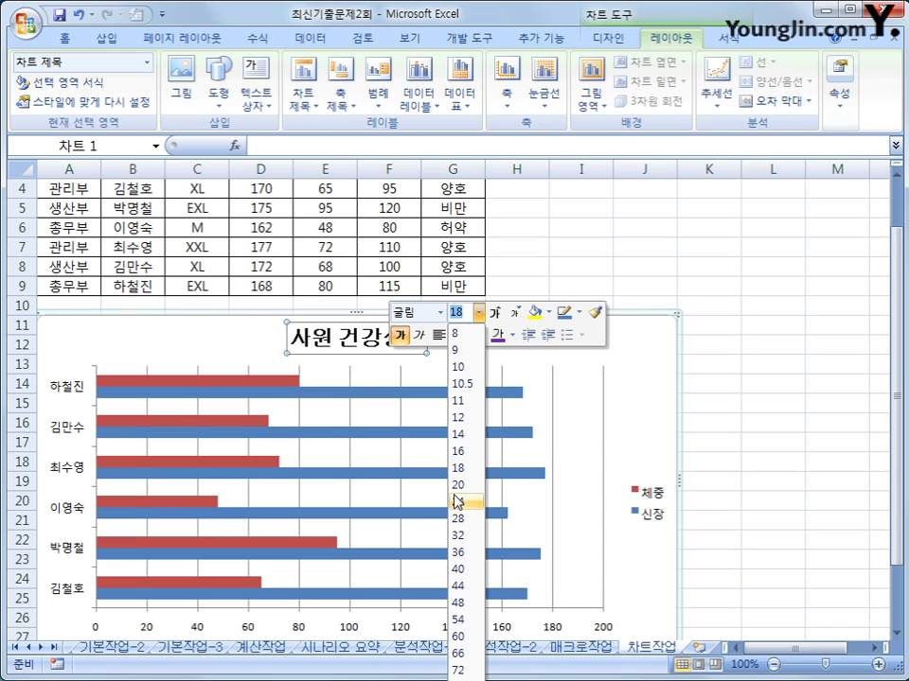
pyautogui.click(456, 492)
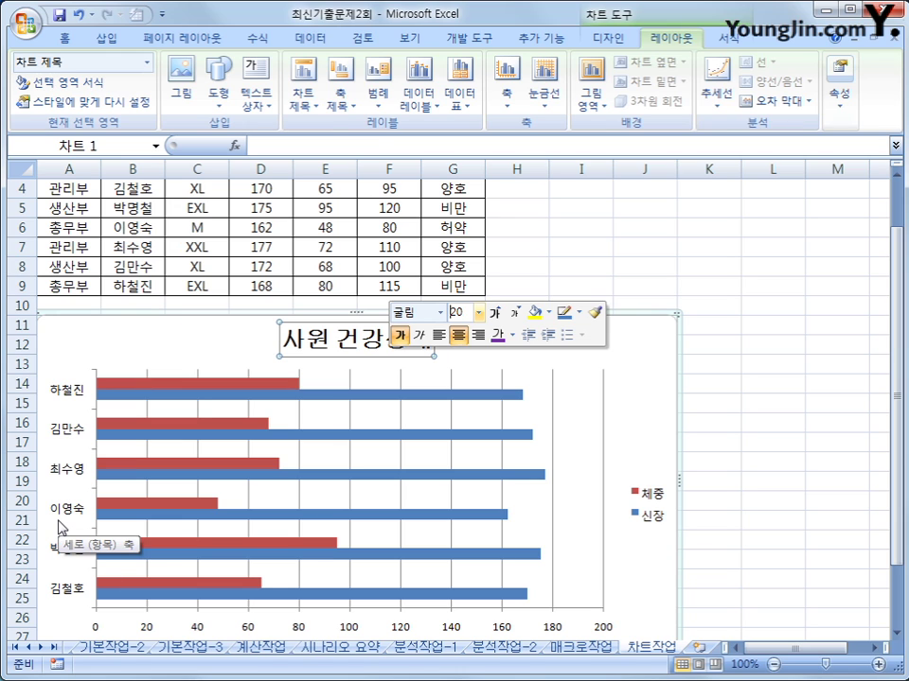
# Add a primary vertical axis title with vertical text (세로 제목) reading 성명
pyautogui.click(343, 94)
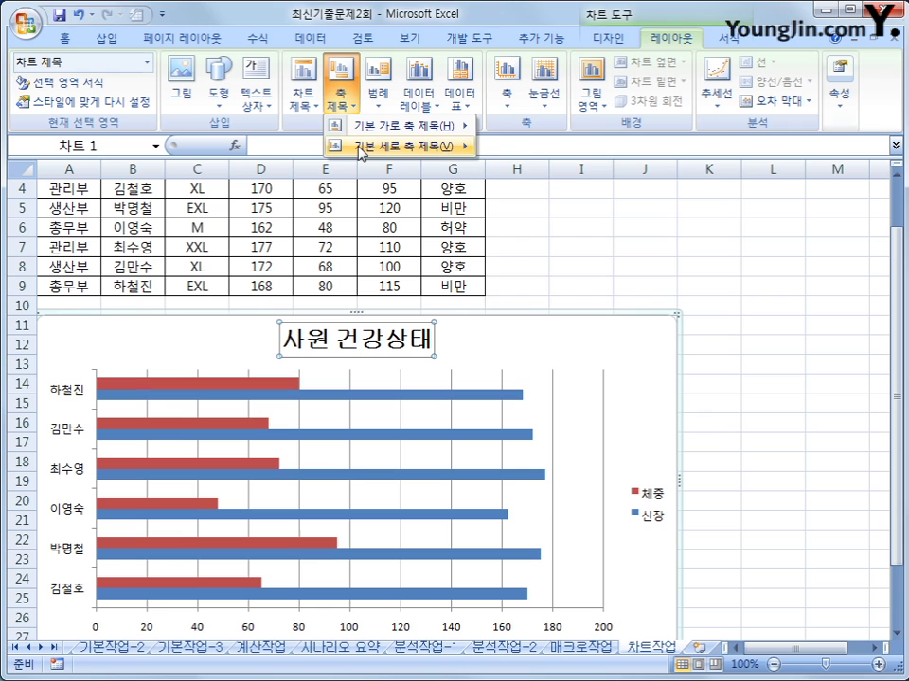
pyautogui.moveTo(361, 150)
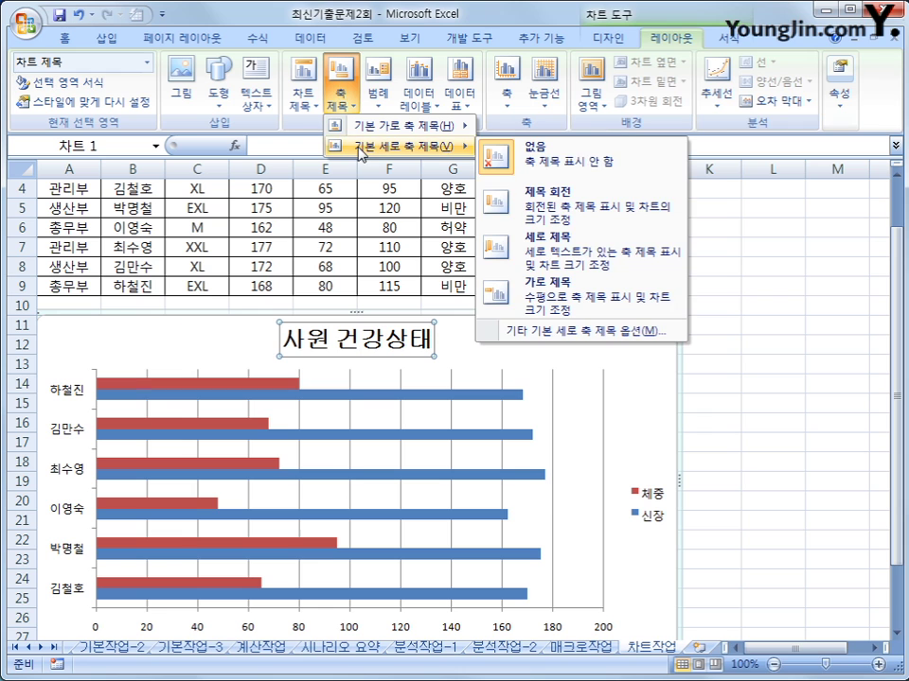
pyautogui.click(550, 248)
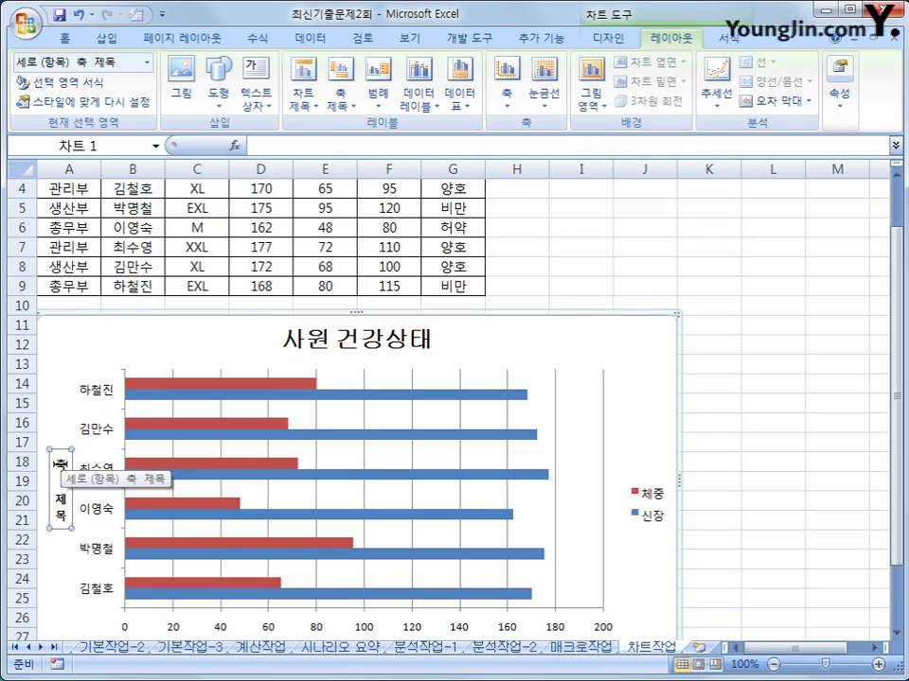
pyautogui.moveTo(59, 463); pyautogui.dragTo(62, 528)
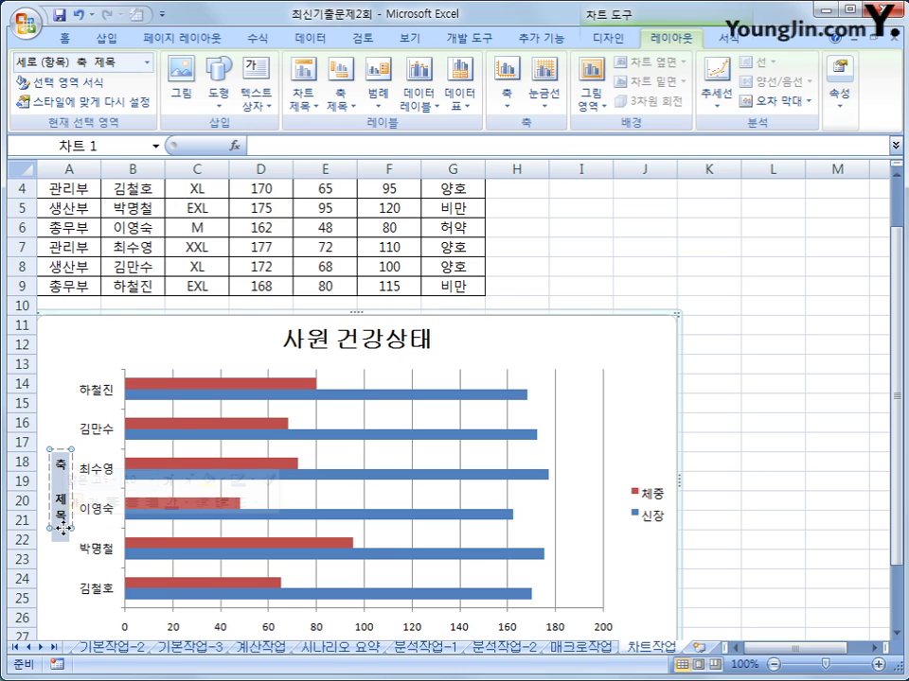
pyautogui.write('성명')
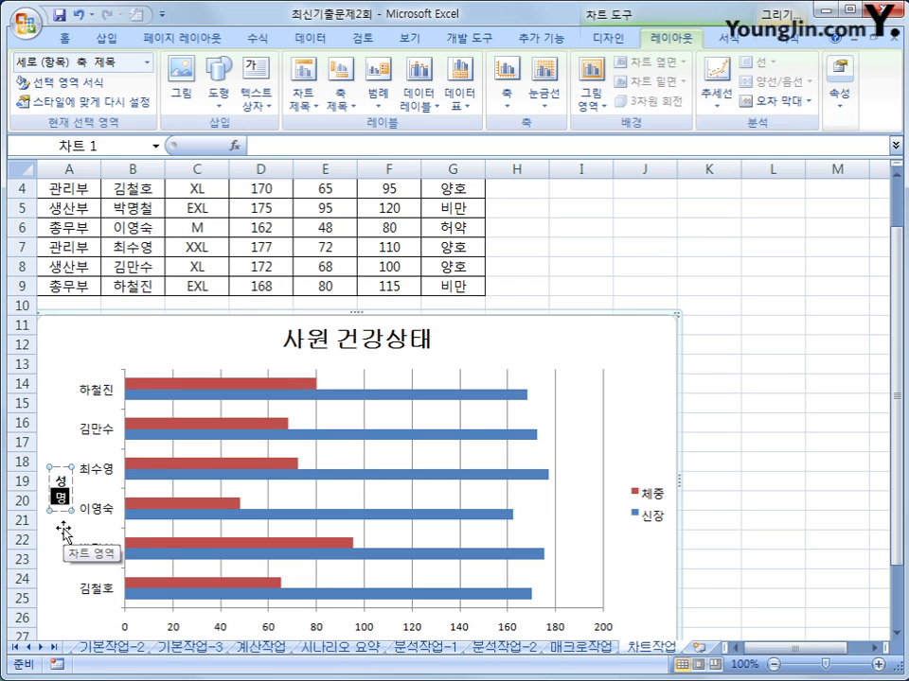
pyautogui.press('Right')
# Fix the horizontal value axis minimum (최소값) at 40 and its major unit (주 단위) at 10
pyautogui.scroll(-1, 227, 568)
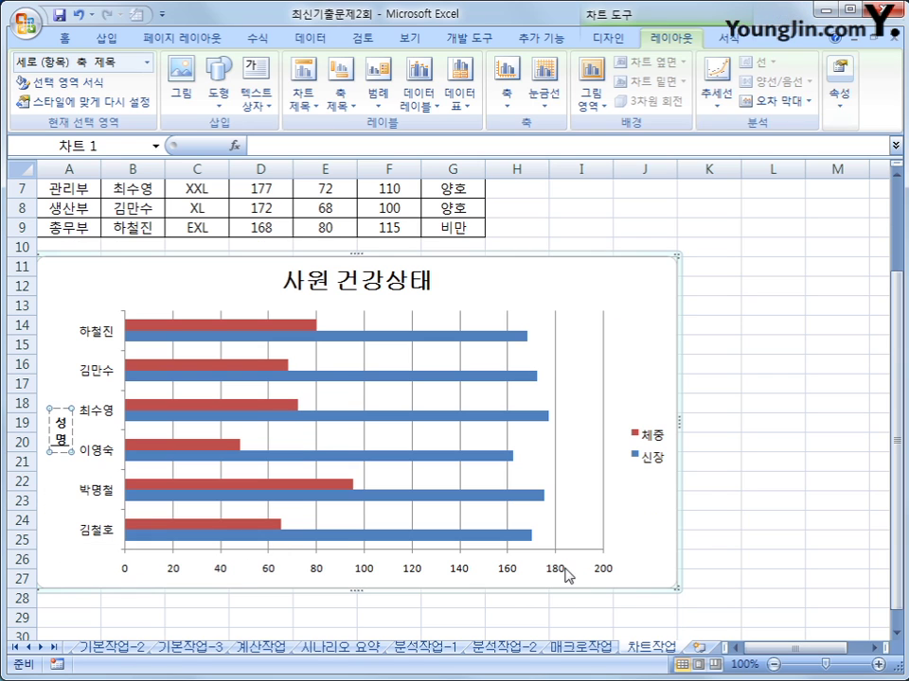
pyautogui.click(410, 570)
pyautogui.rightClick(410, 572)
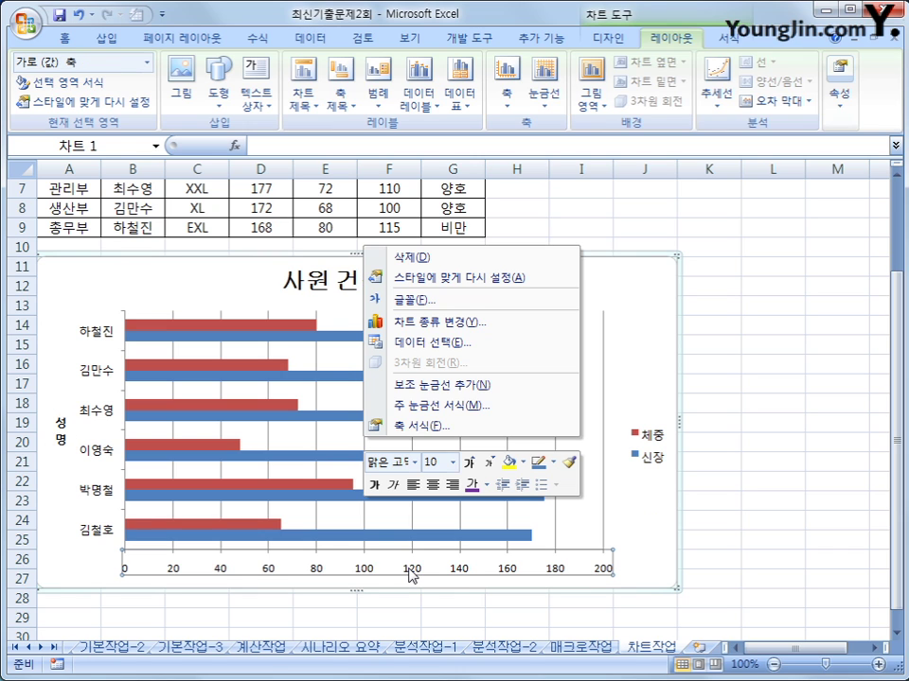
pyautogui.click(466, 426)
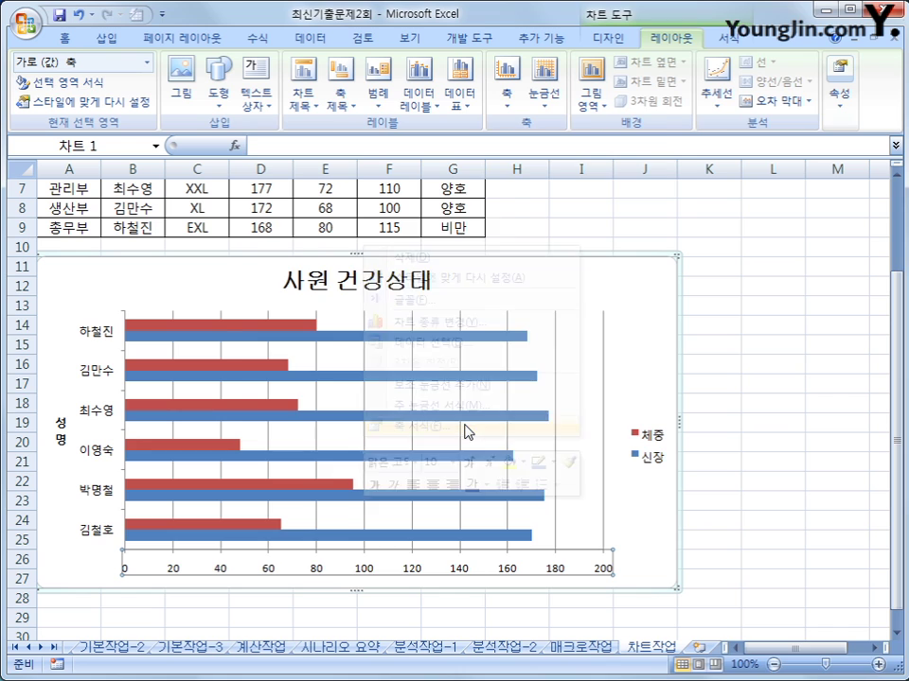
pyautogui.click(474, 172)
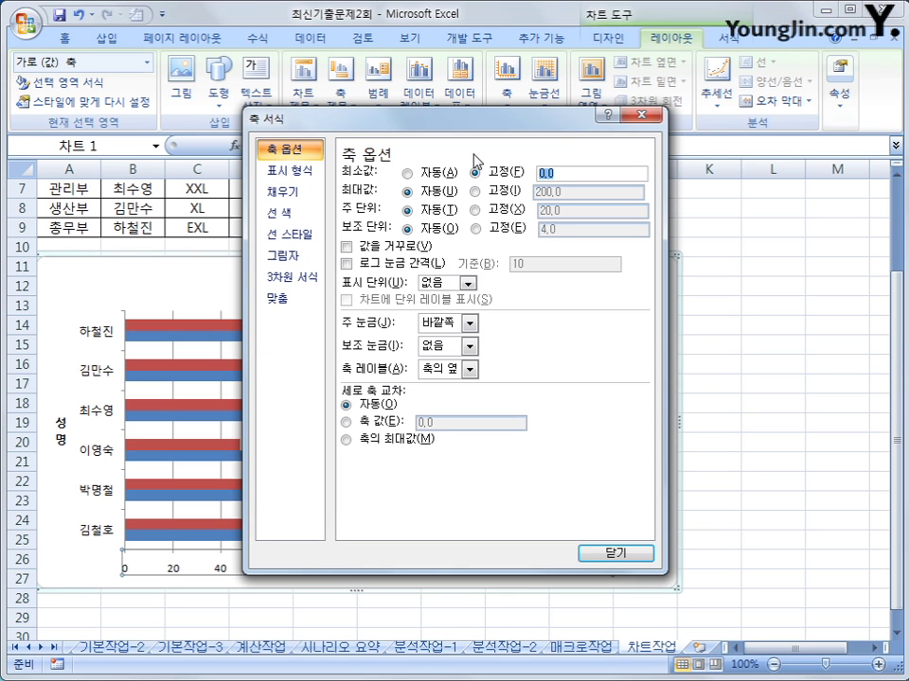
pyautogui.write('40')
pyautogui.click(475, 209)
pyautogui.moveTo(574, 212); pyautogui.dragTo(523, 212)
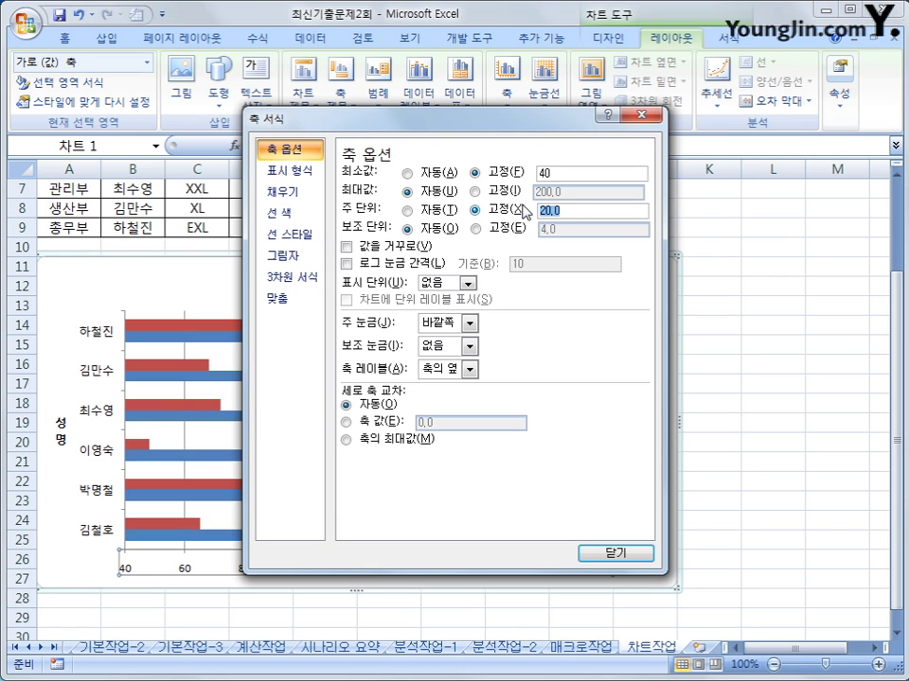
pyautogui.write('10')
pyautogui.click(636, 551)
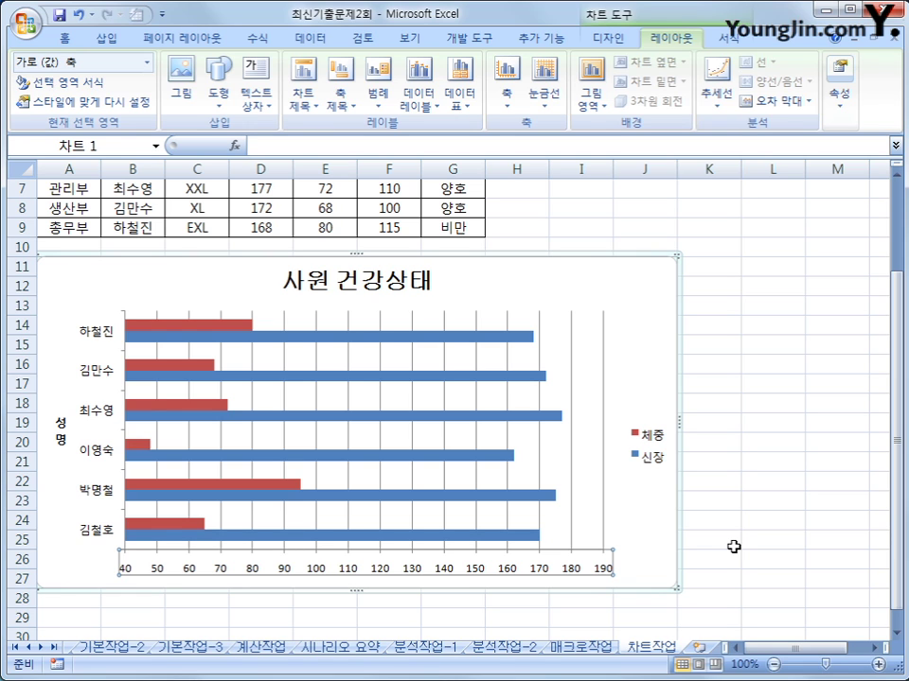
# Give the chart area border rounded corners (둥근 모서리) in the chart area formatting
pyautogui.rightClick(629, 276)
pyautogui.click(738, 468)
pyautogui.rightClick(635, 296)
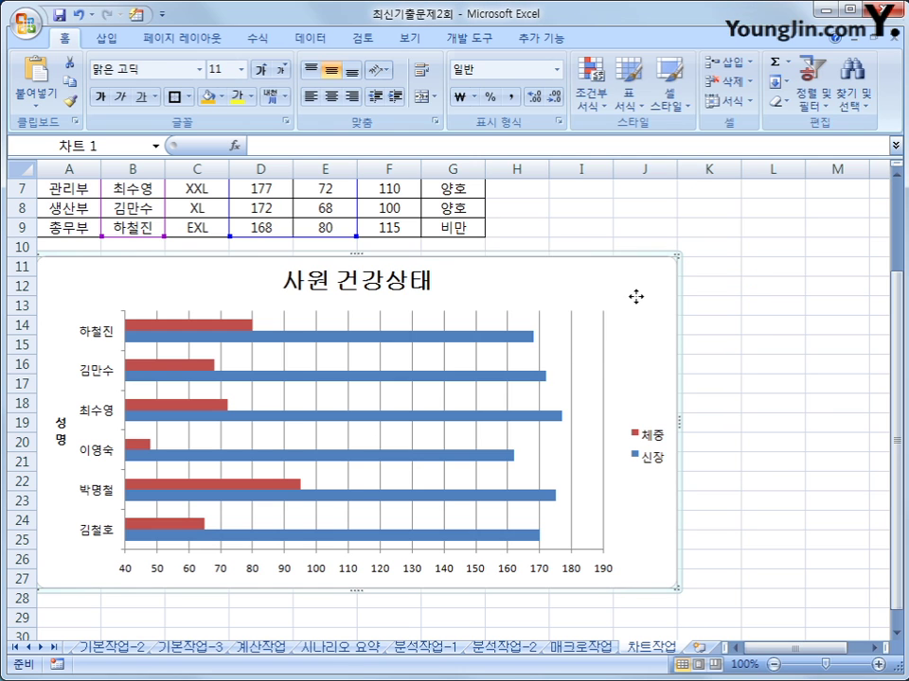
pyautogui.click(543, 491)
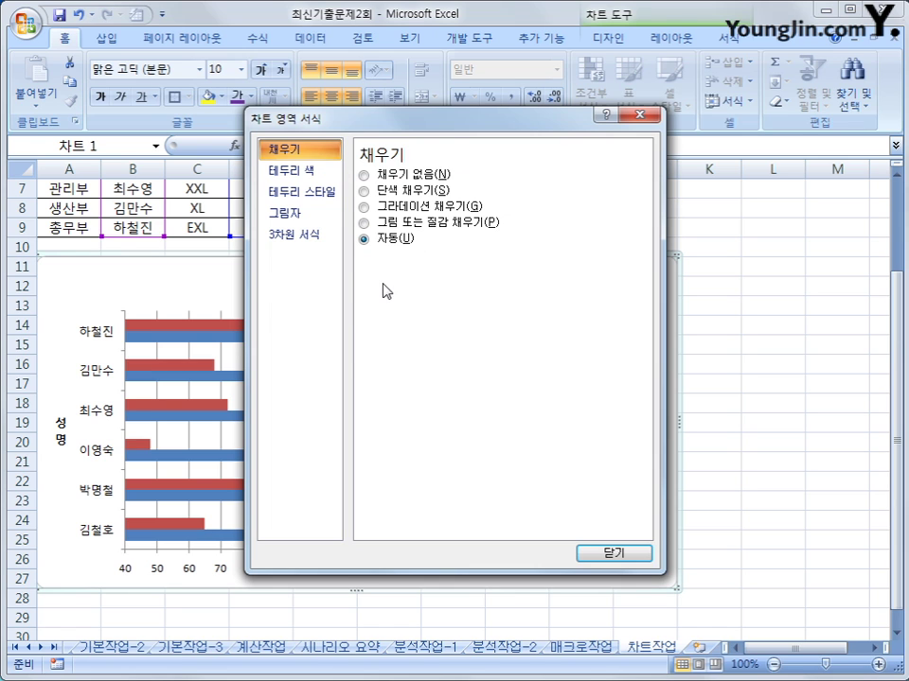
pyautogui.click(312, 192)
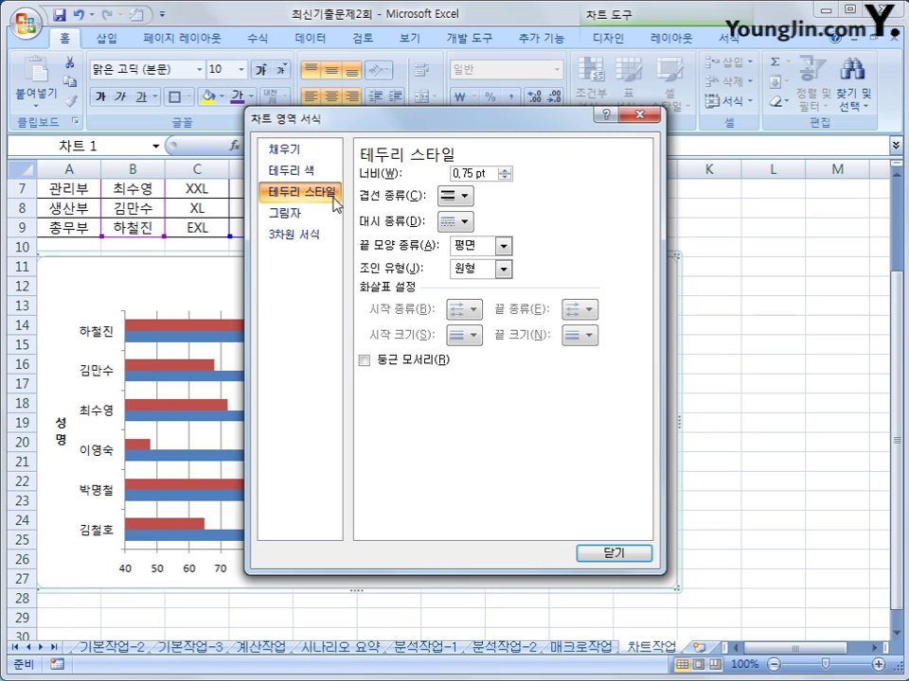
pyautogui.click(429, 363)
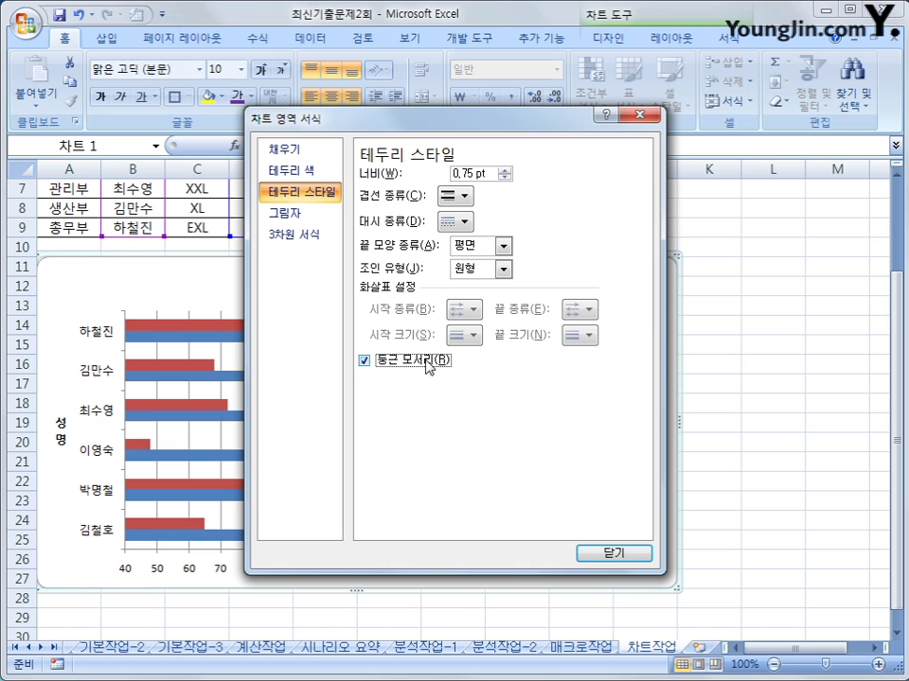
# Apply the first outer (바깥쪽) shadow preset to the chart area, then close the formatting and deselect the chart
pyautogui.click(320, 216)
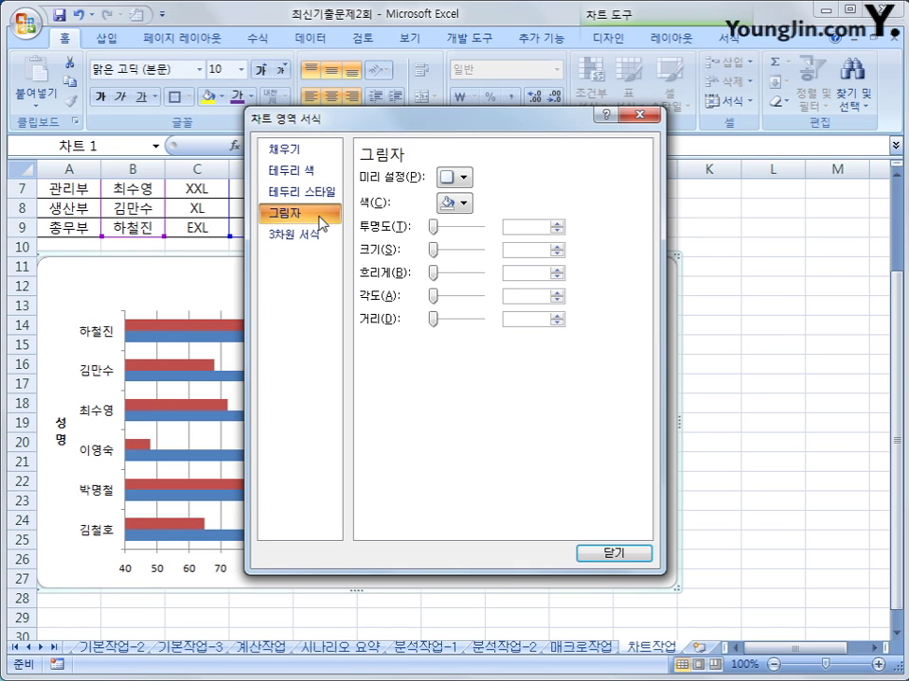
pyautogui.click(453, 179)
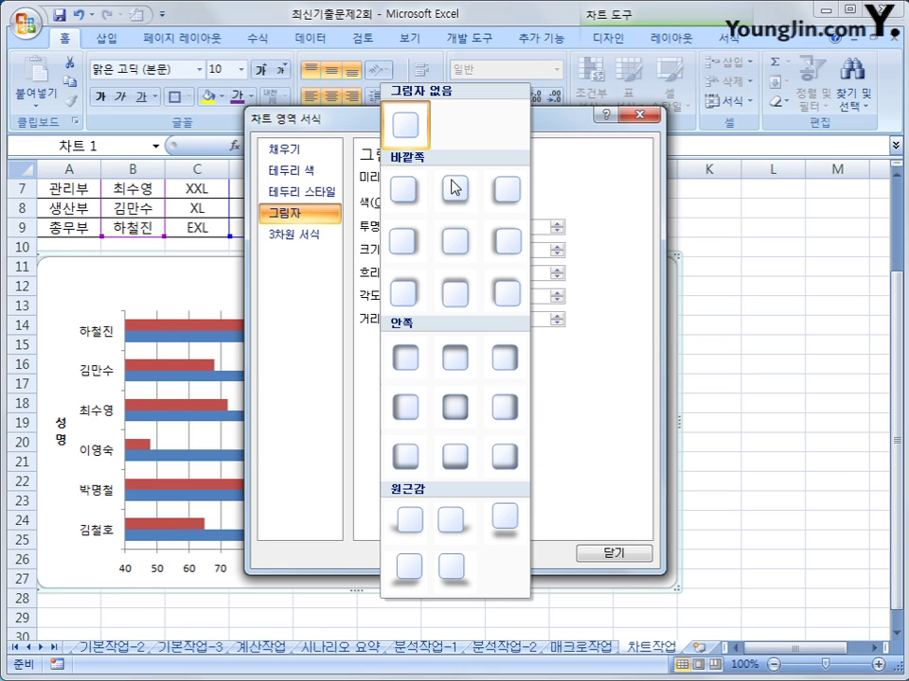
pyautogui.click(409, 206)
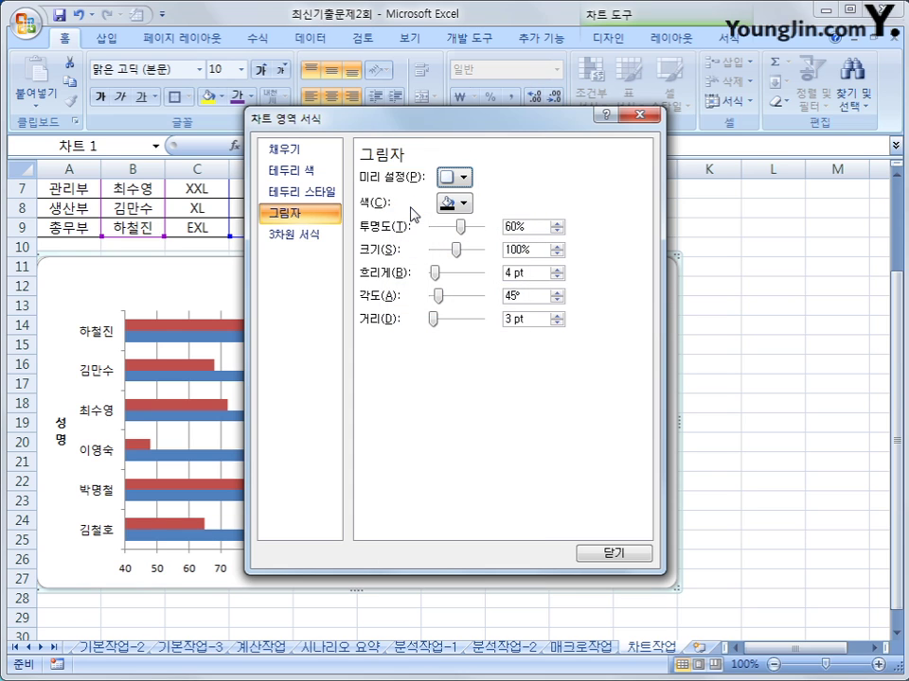
pyautogui.click(625, 555)
pyautogui.click(762, 575)
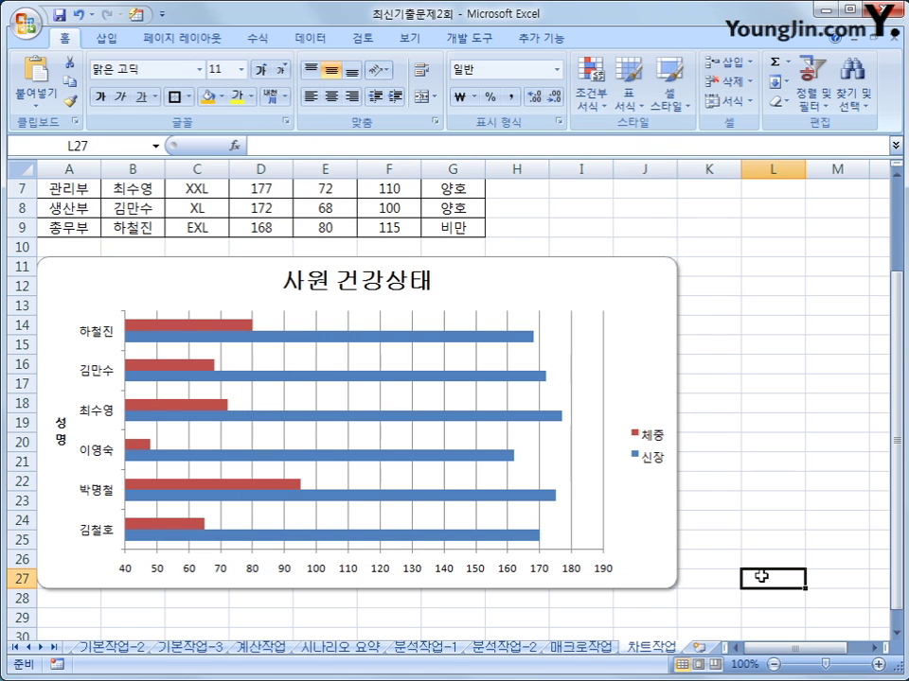